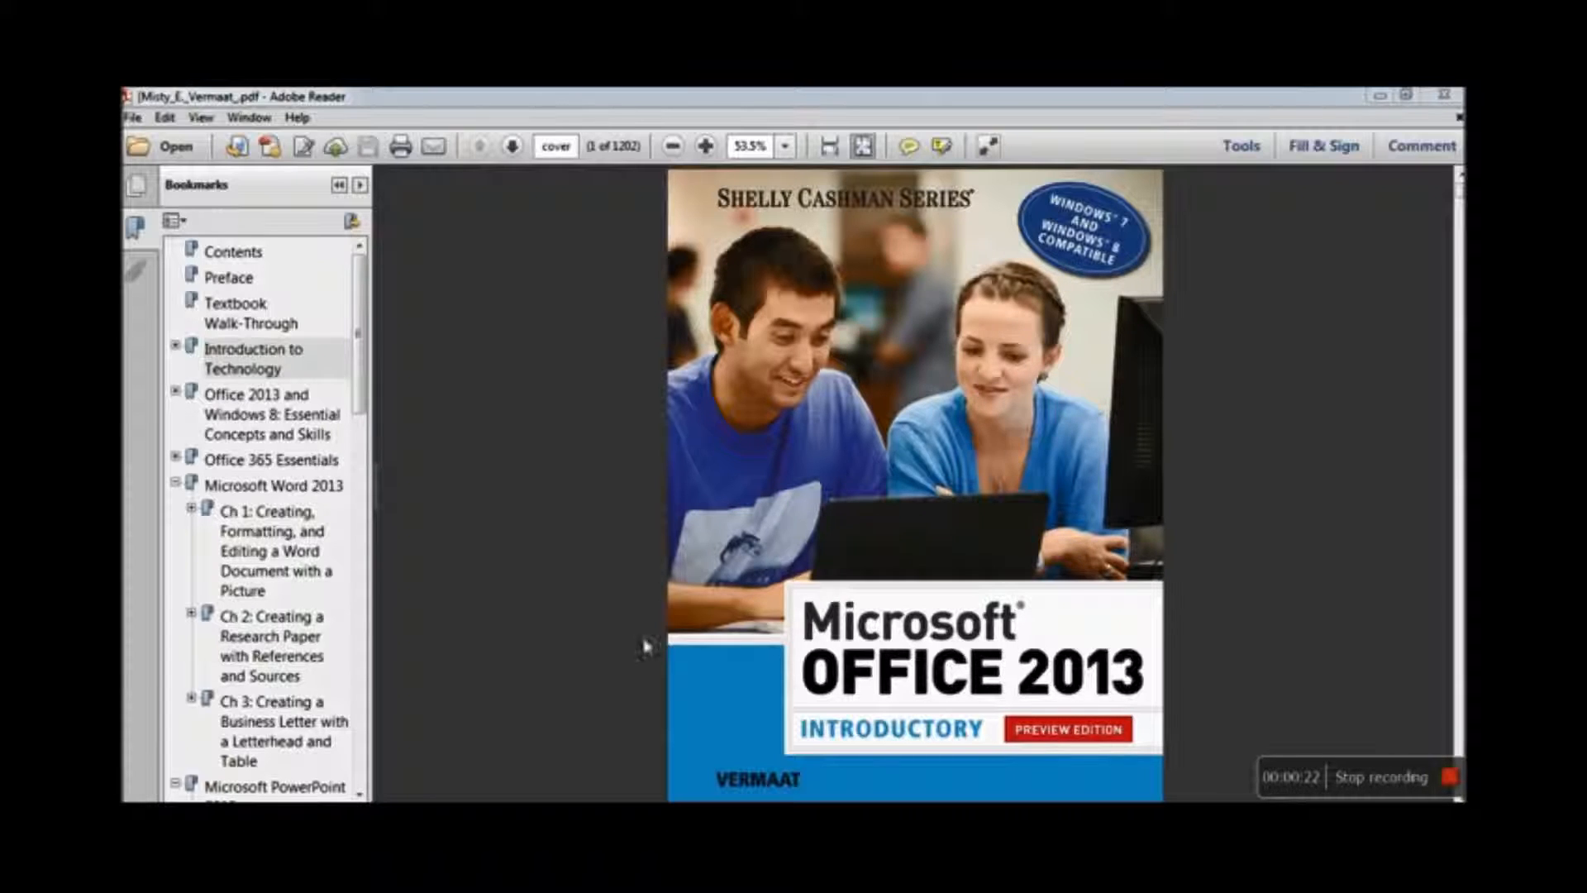
Open the Word Chapter 1 section of the textbook PDF and view the sample ADVENTURE! flyer in Figure 1-1
left_click(289, 542)
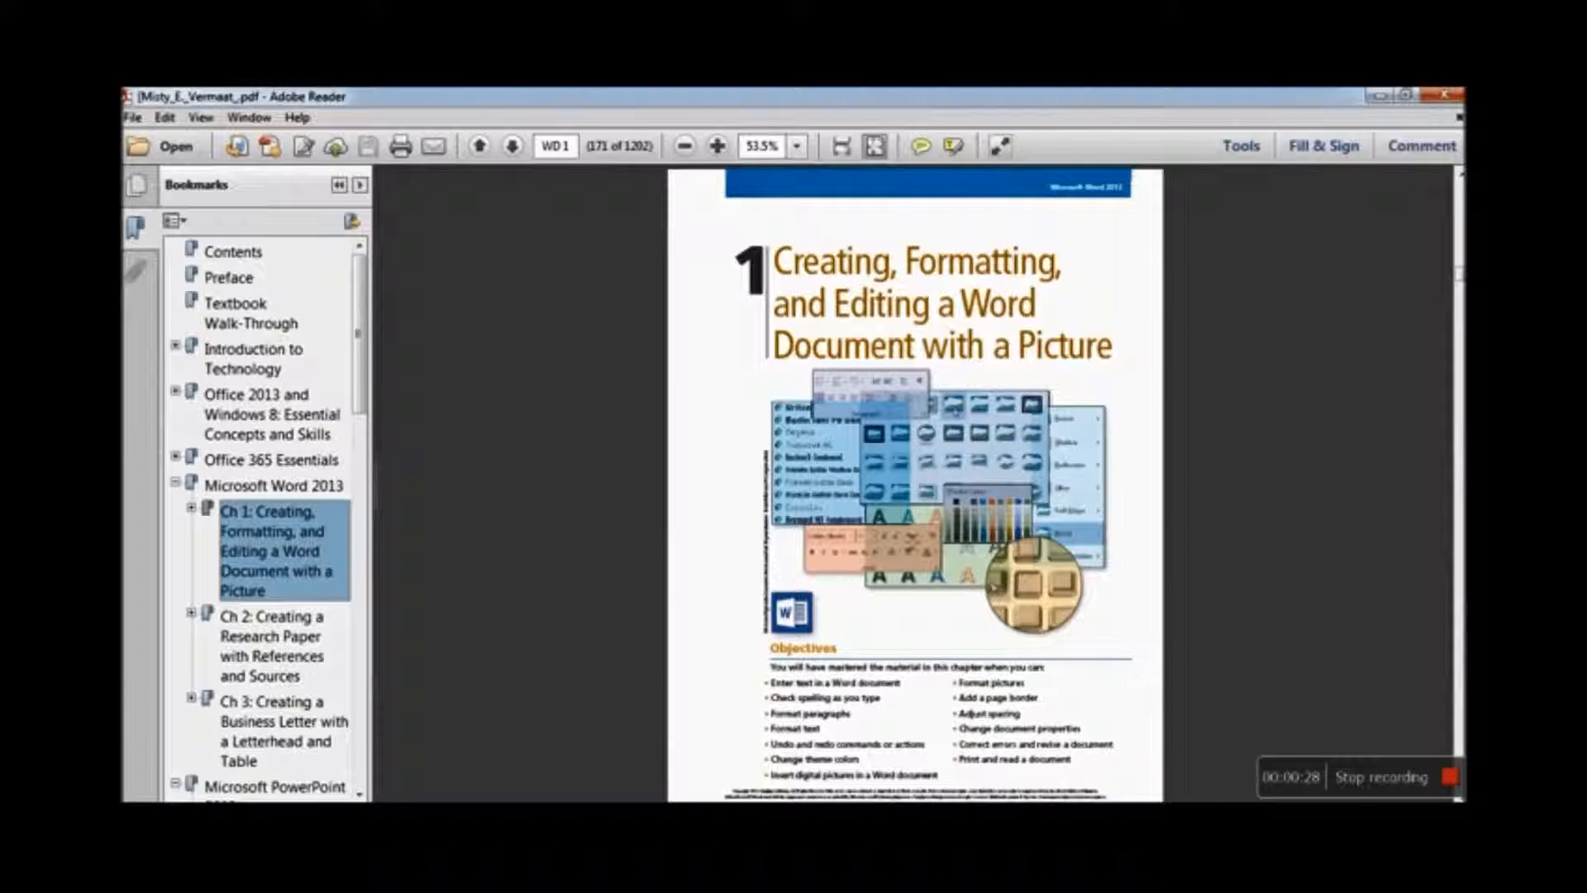
scroll(1339, 488, "down", 4)
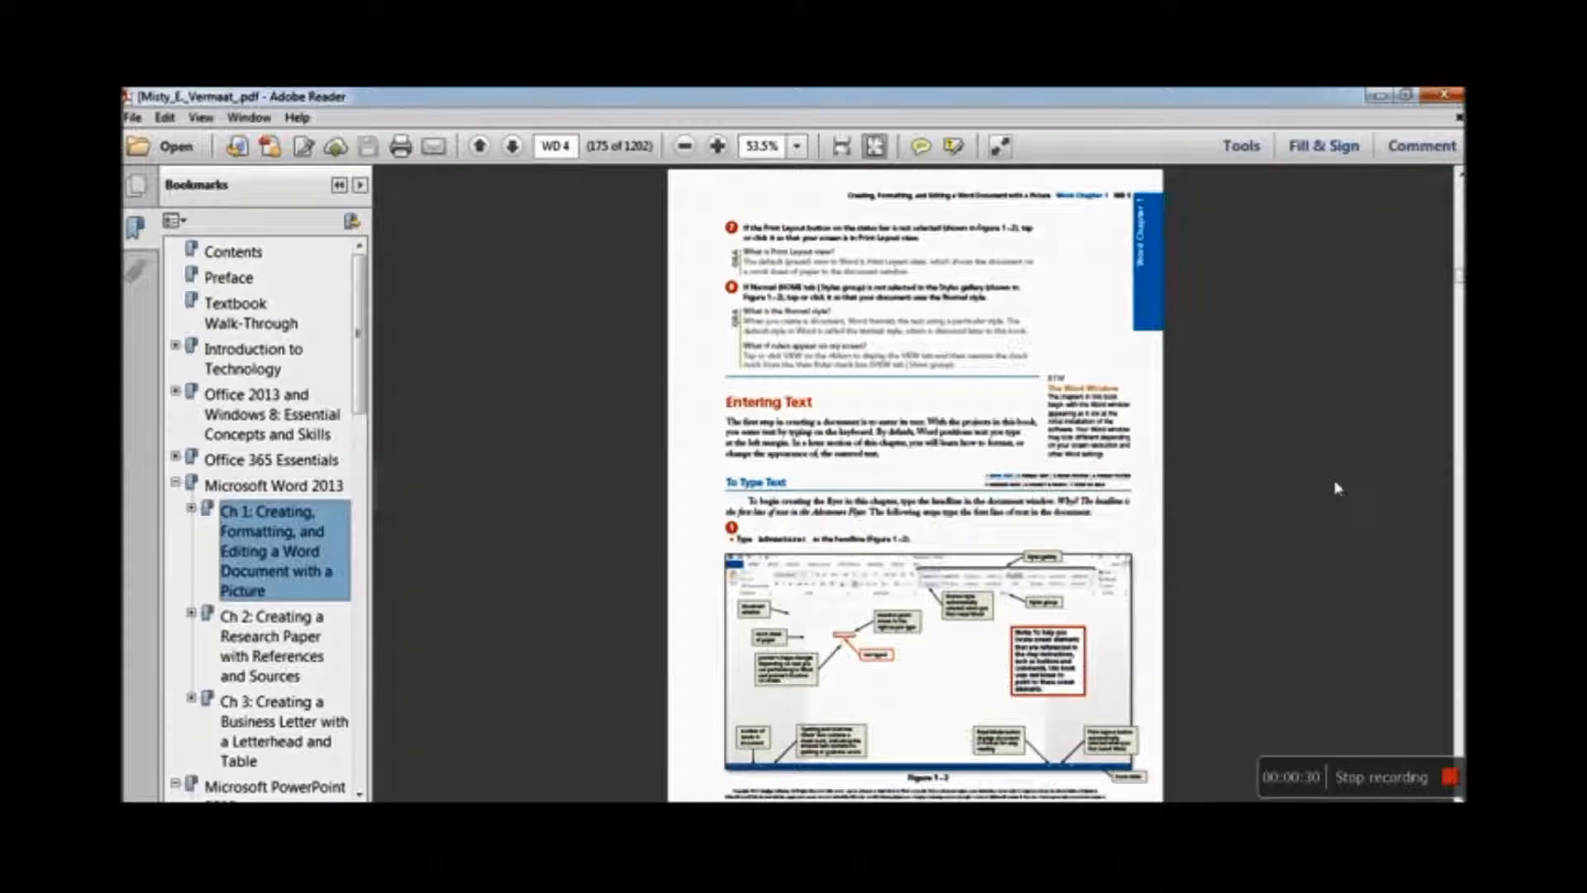
scroll(1339, 487, "up", 4)
scroll(1337, 487, "down", 2)
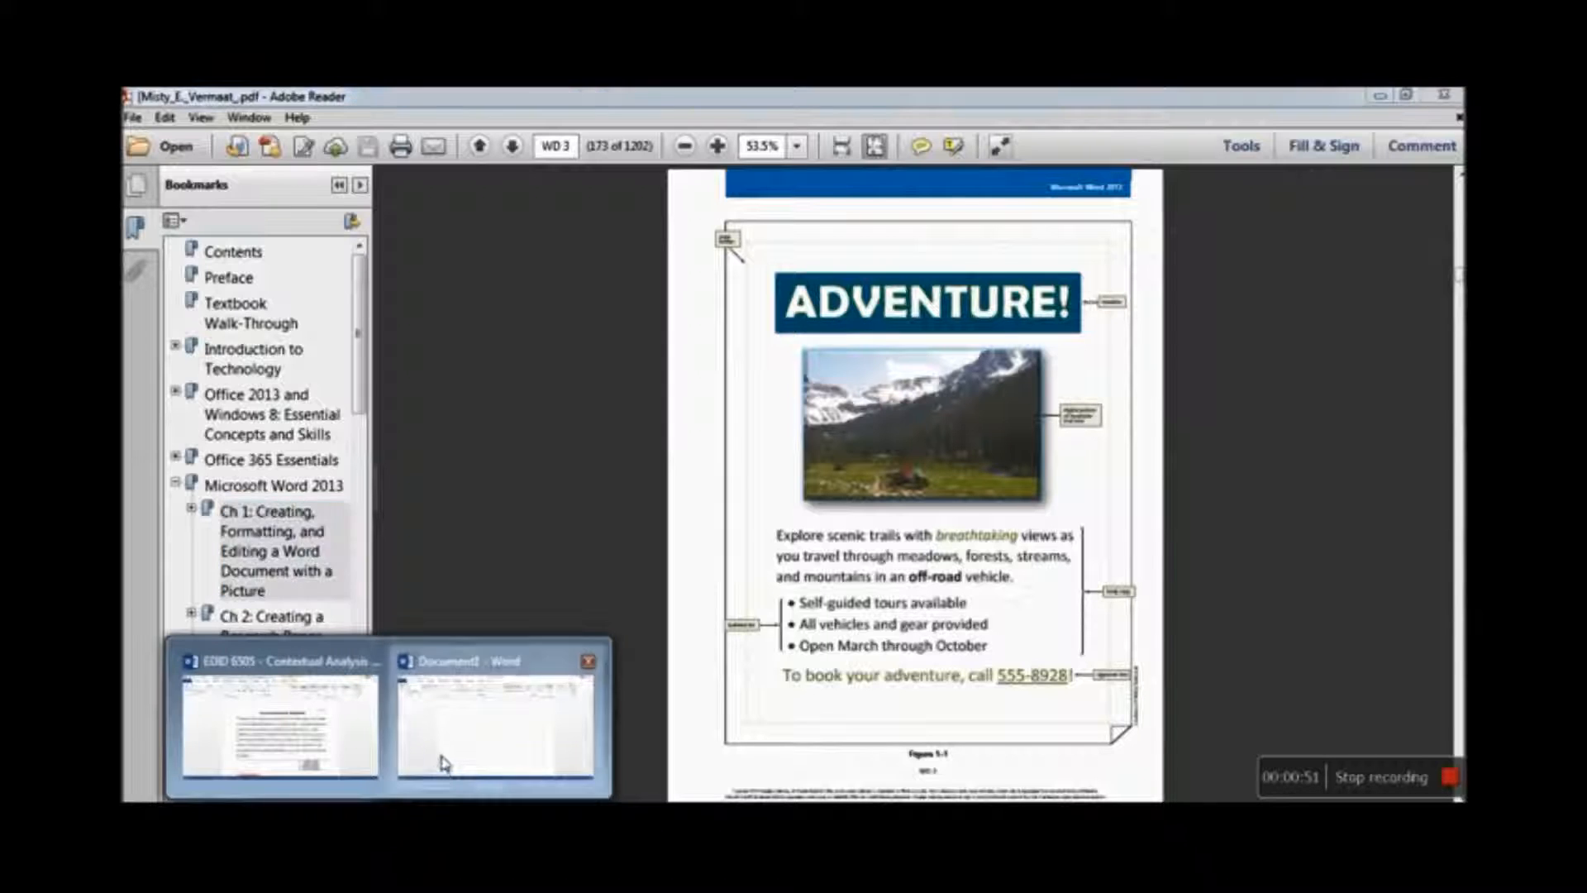
Switch to the blank Word document and enter the headline "Adventure!" on the first line
left_click(428, 757)
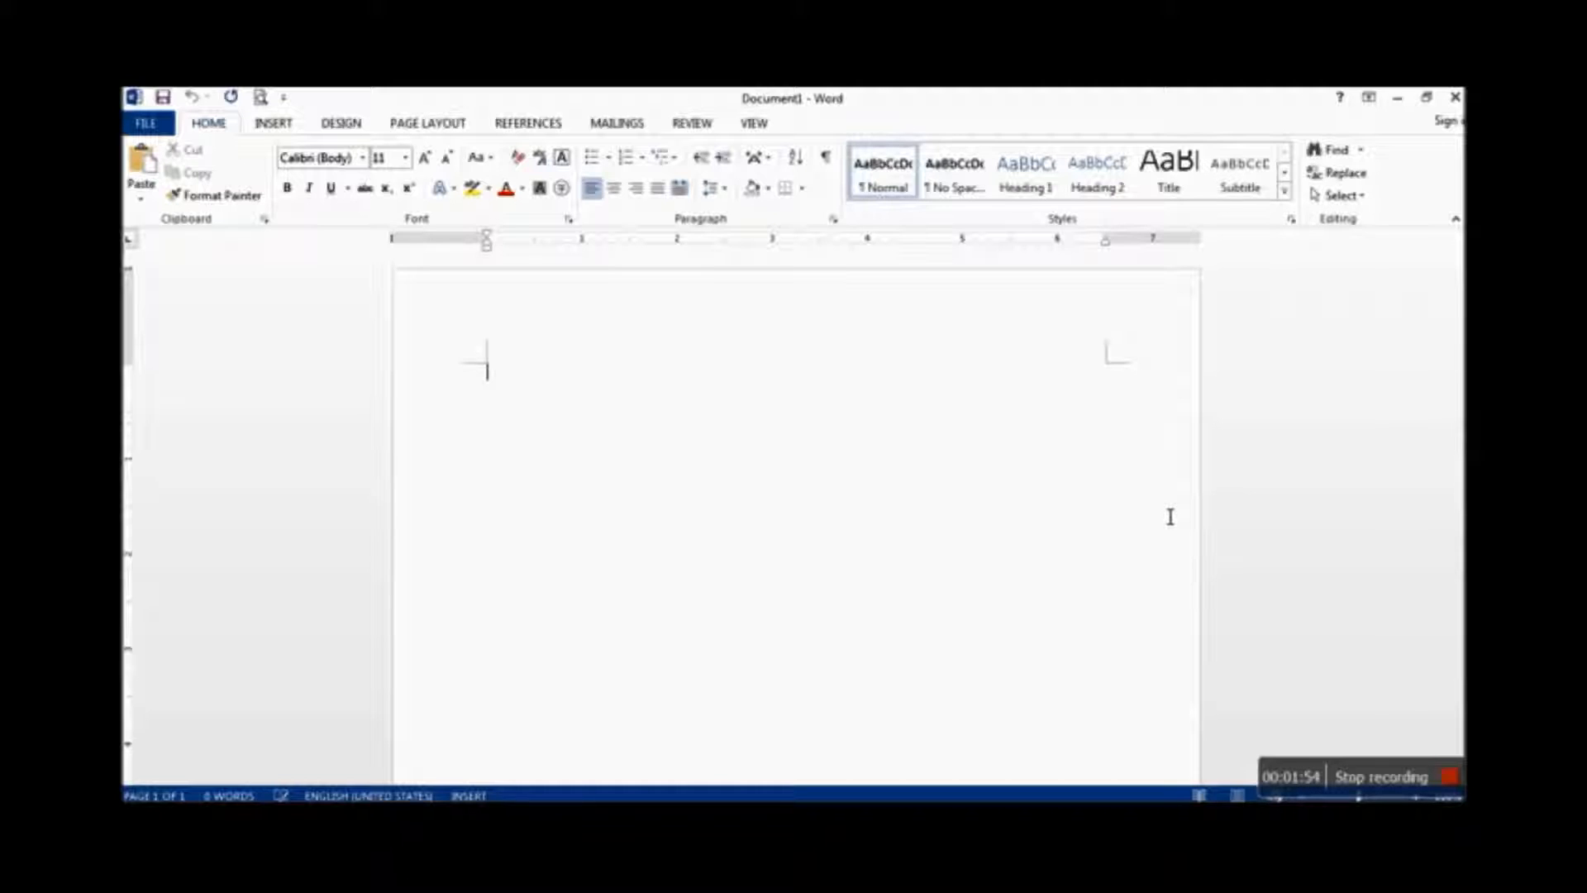
scroll(1087, 507, "up", 2)
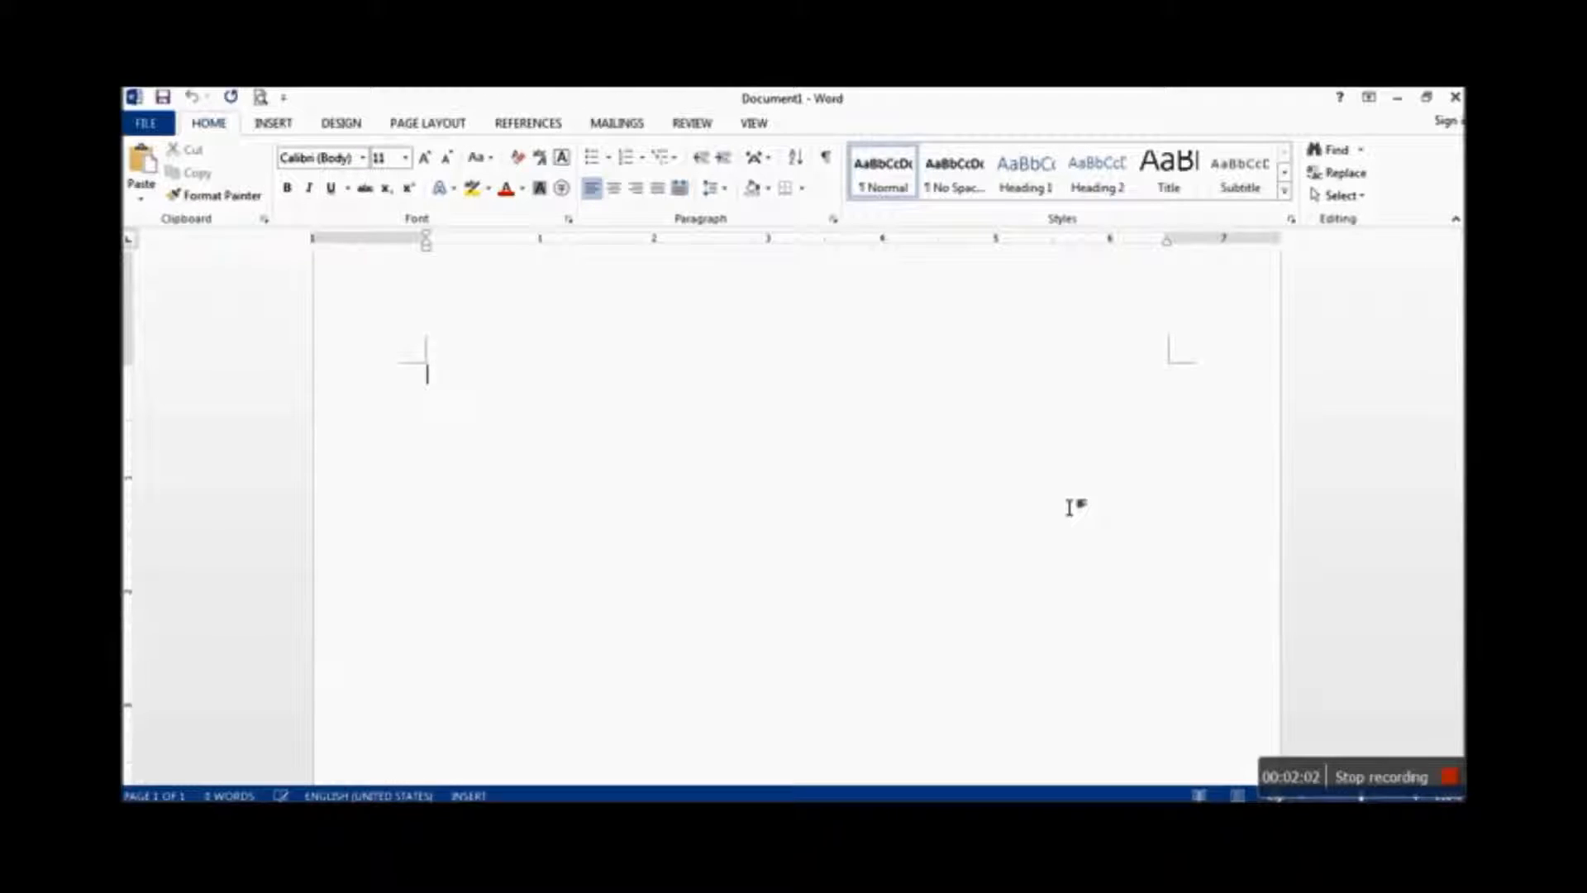
type("Adventure!")
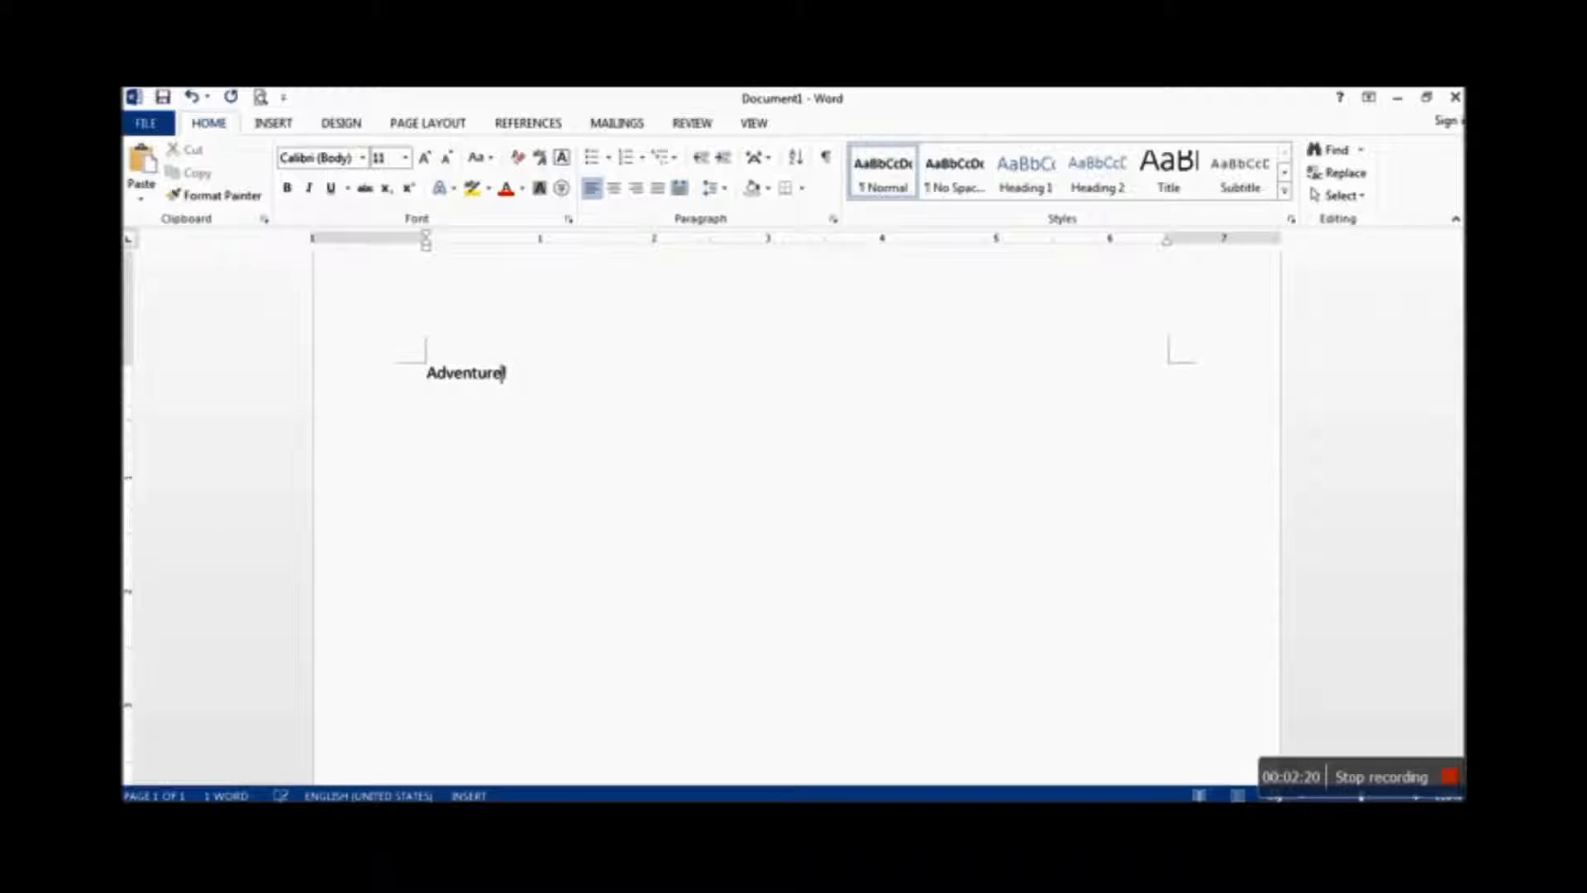
Alter the letters in the middle of the headline so it reads "Advereture!" and start a new paragraph below it
left_click(470, 373)
key("BackSpace")
type("r")
left_click(503, 374)
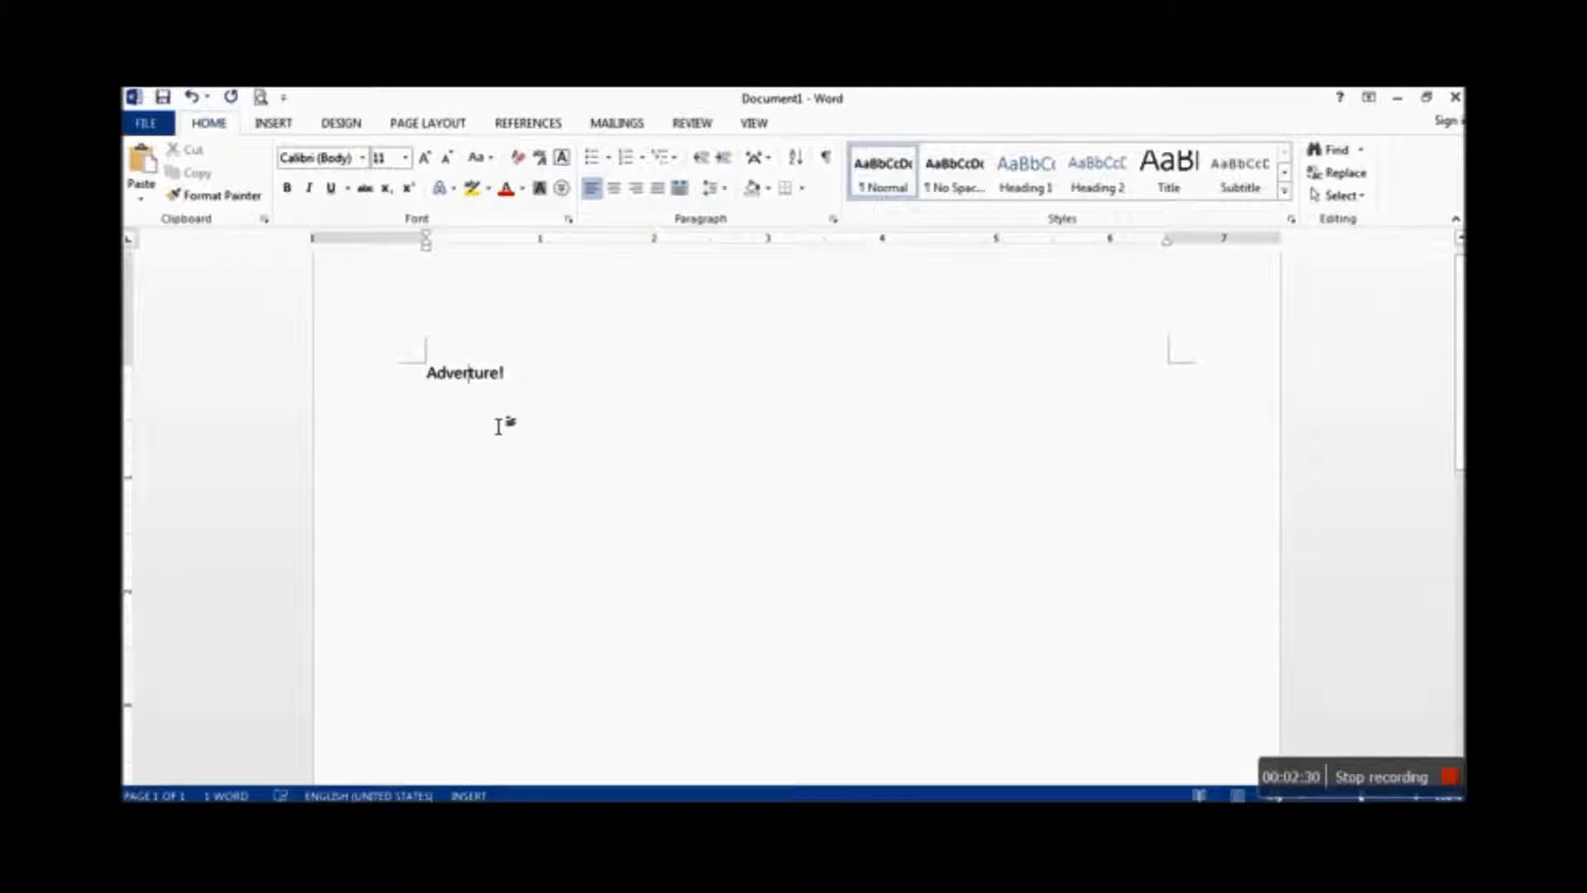
type("n")
key("Right")
key("Right")
key("Right")
key("Right")
key("Right")
key("Return")
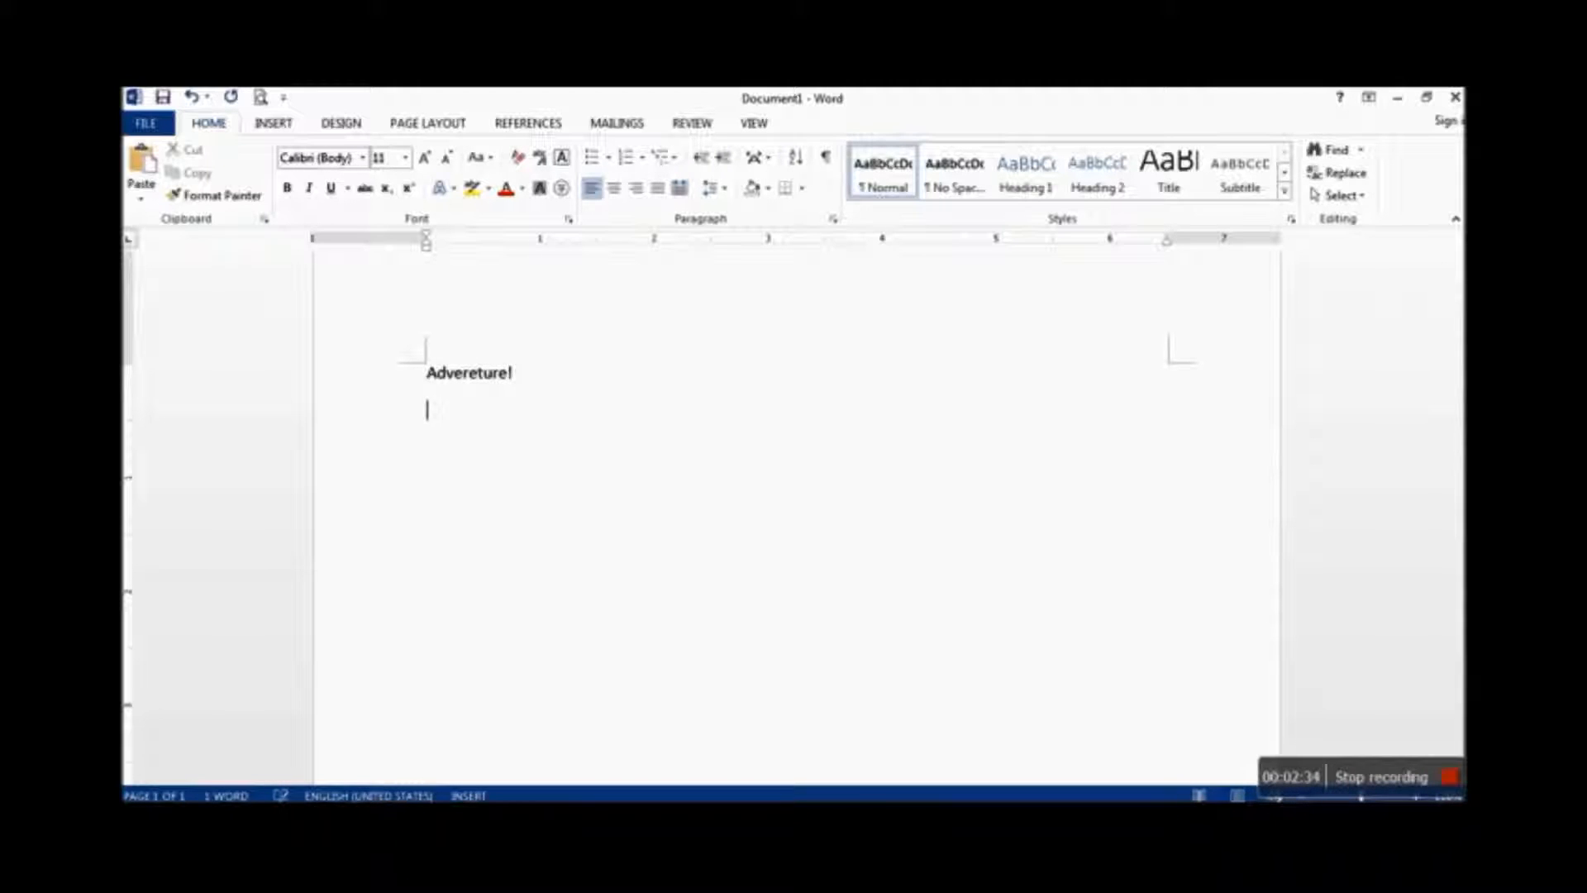
Edit the headline so that it is misspelled as "Advneture!"
left_click(470, 374)
key("Delete")
key("Delete")
type("n")
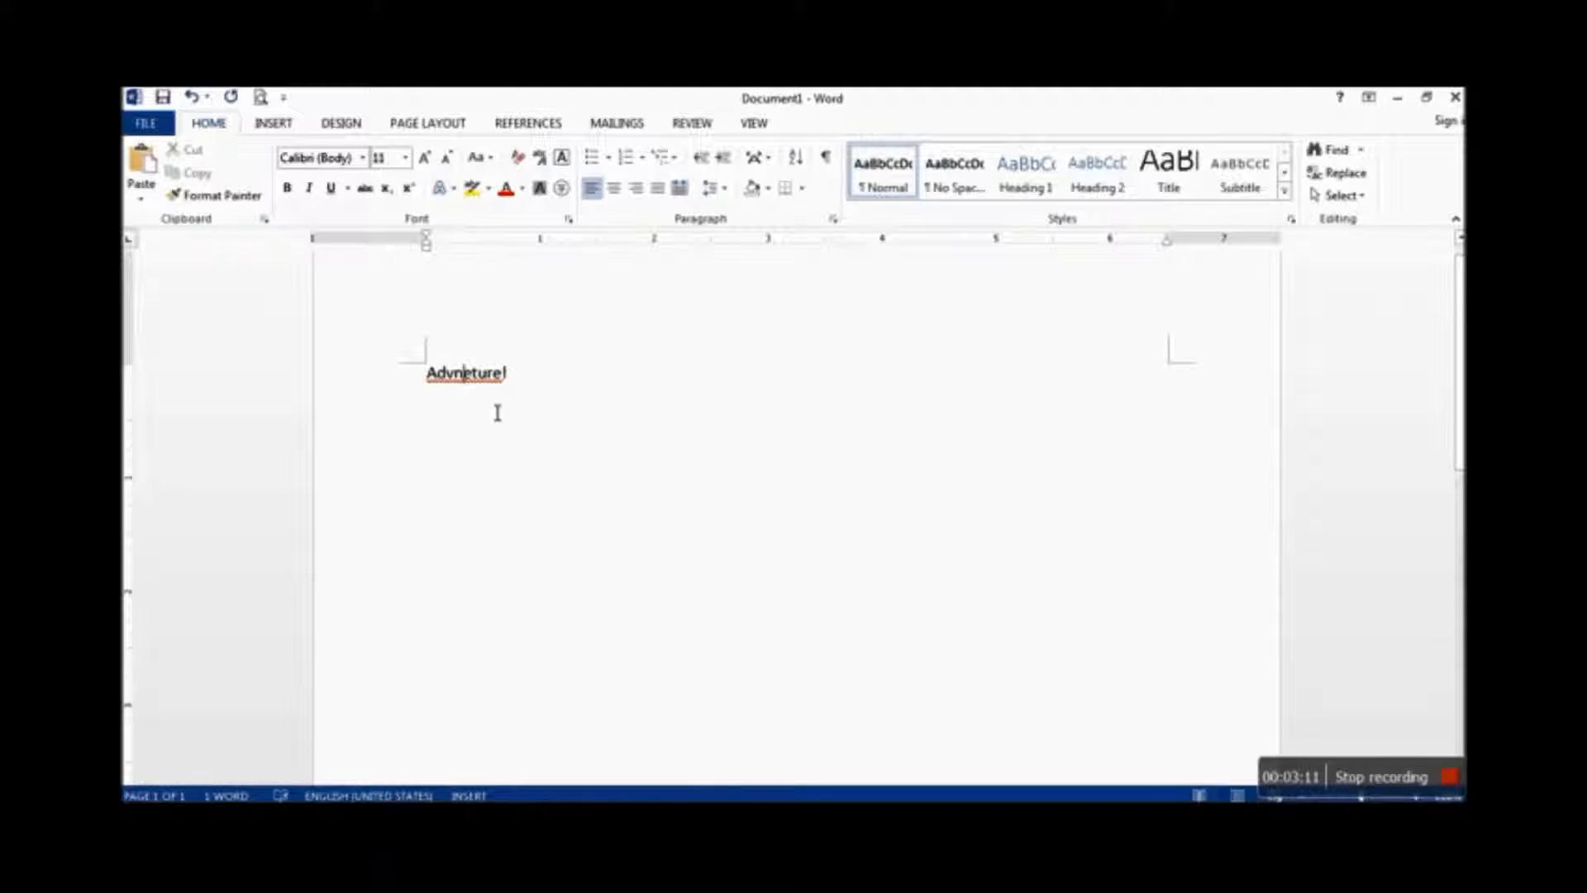
left_click(587, 381)
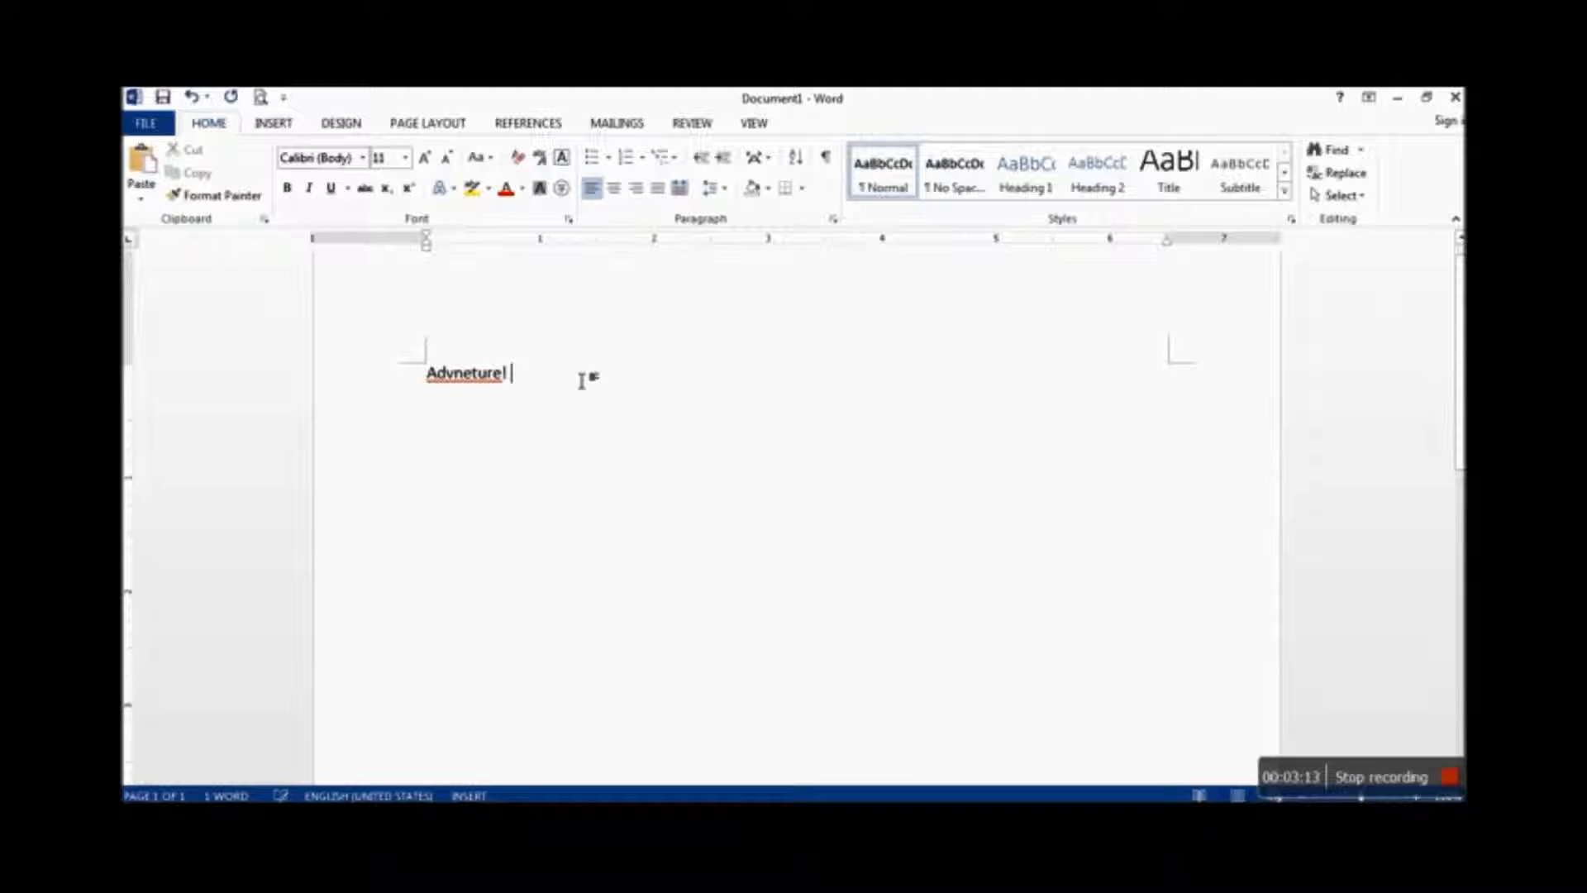
Insert an "e" after "Adv" in the headline, and replace the misspelled word with the spelling suggestion "Adventure"
left_click(456, 380)
type("e")
left_click(611, 405)
right_click(460, 378)
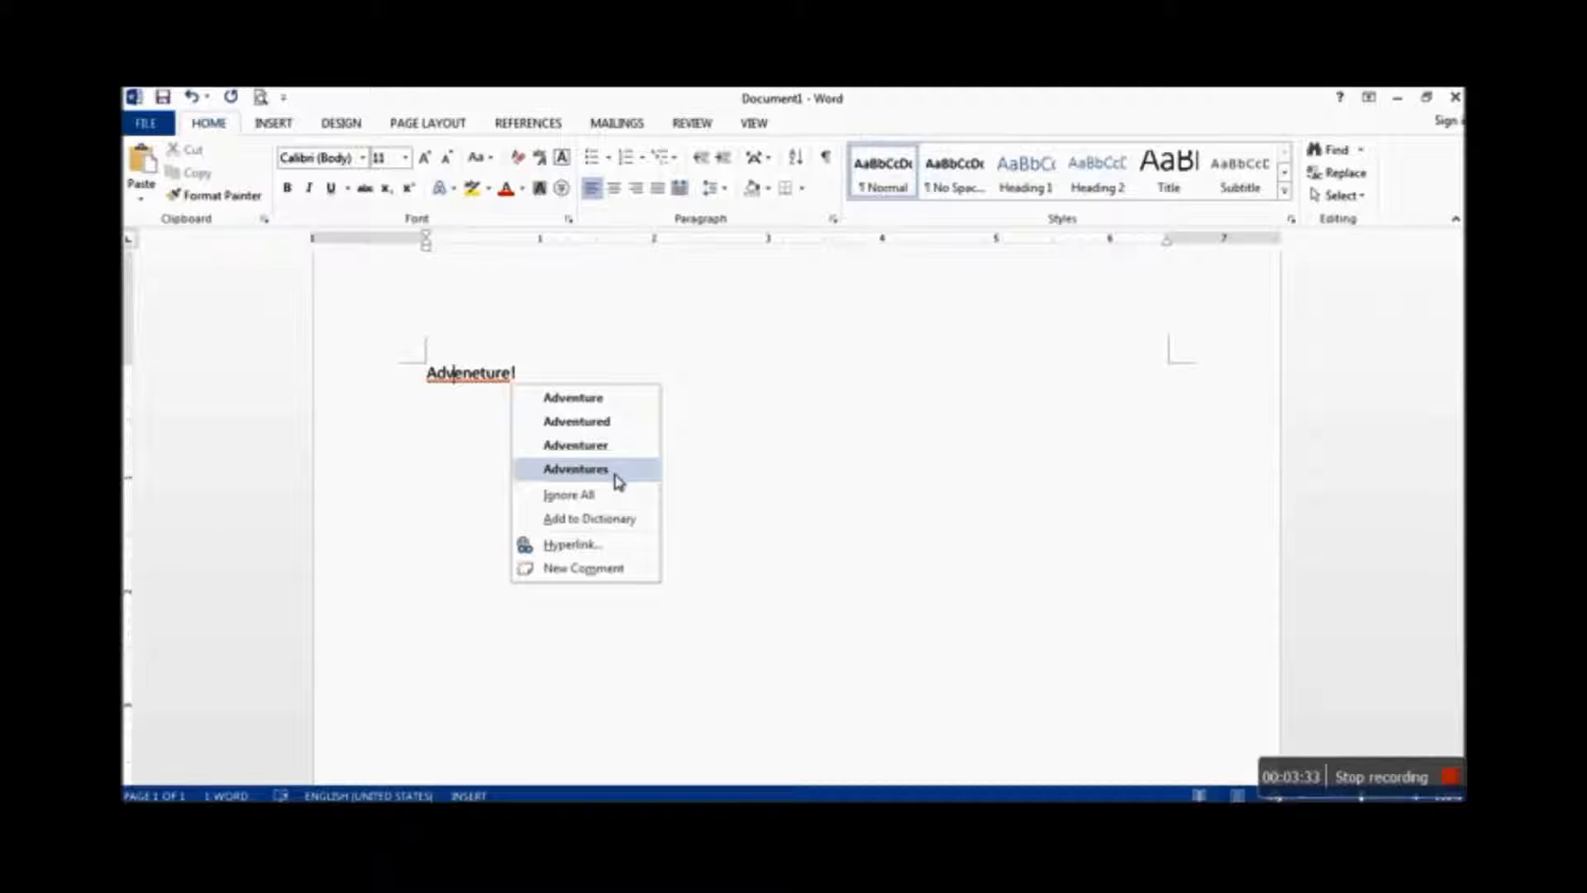
left_click(594, 398)
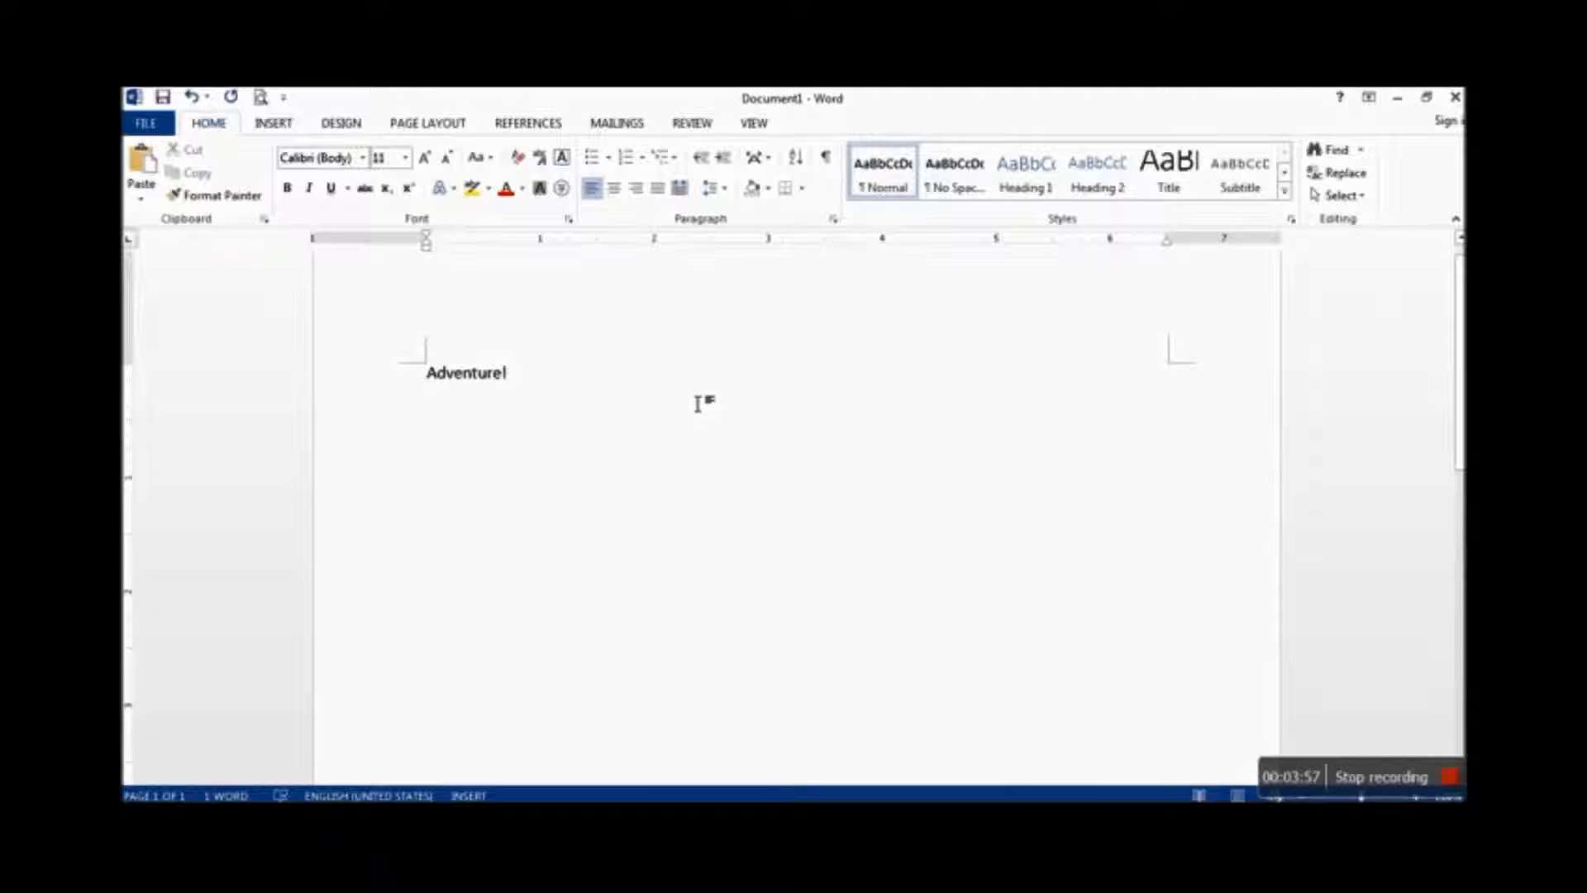
Display the formatting marks to inspect the paragraph mark after the headline, and hide them again
left_click(829, 157)
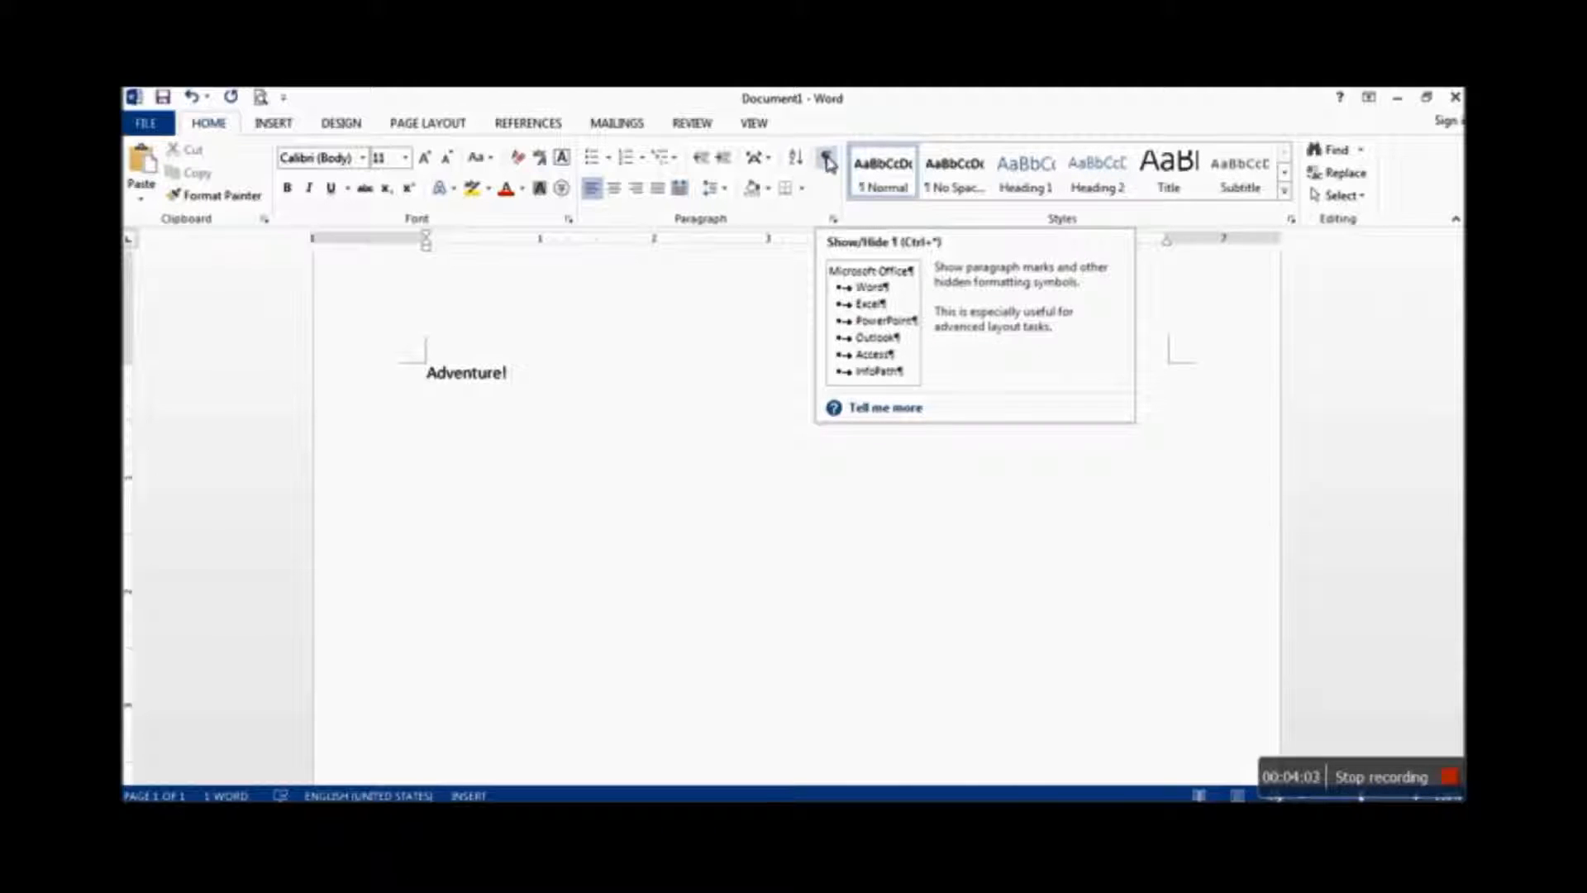
left_click(828, 159)
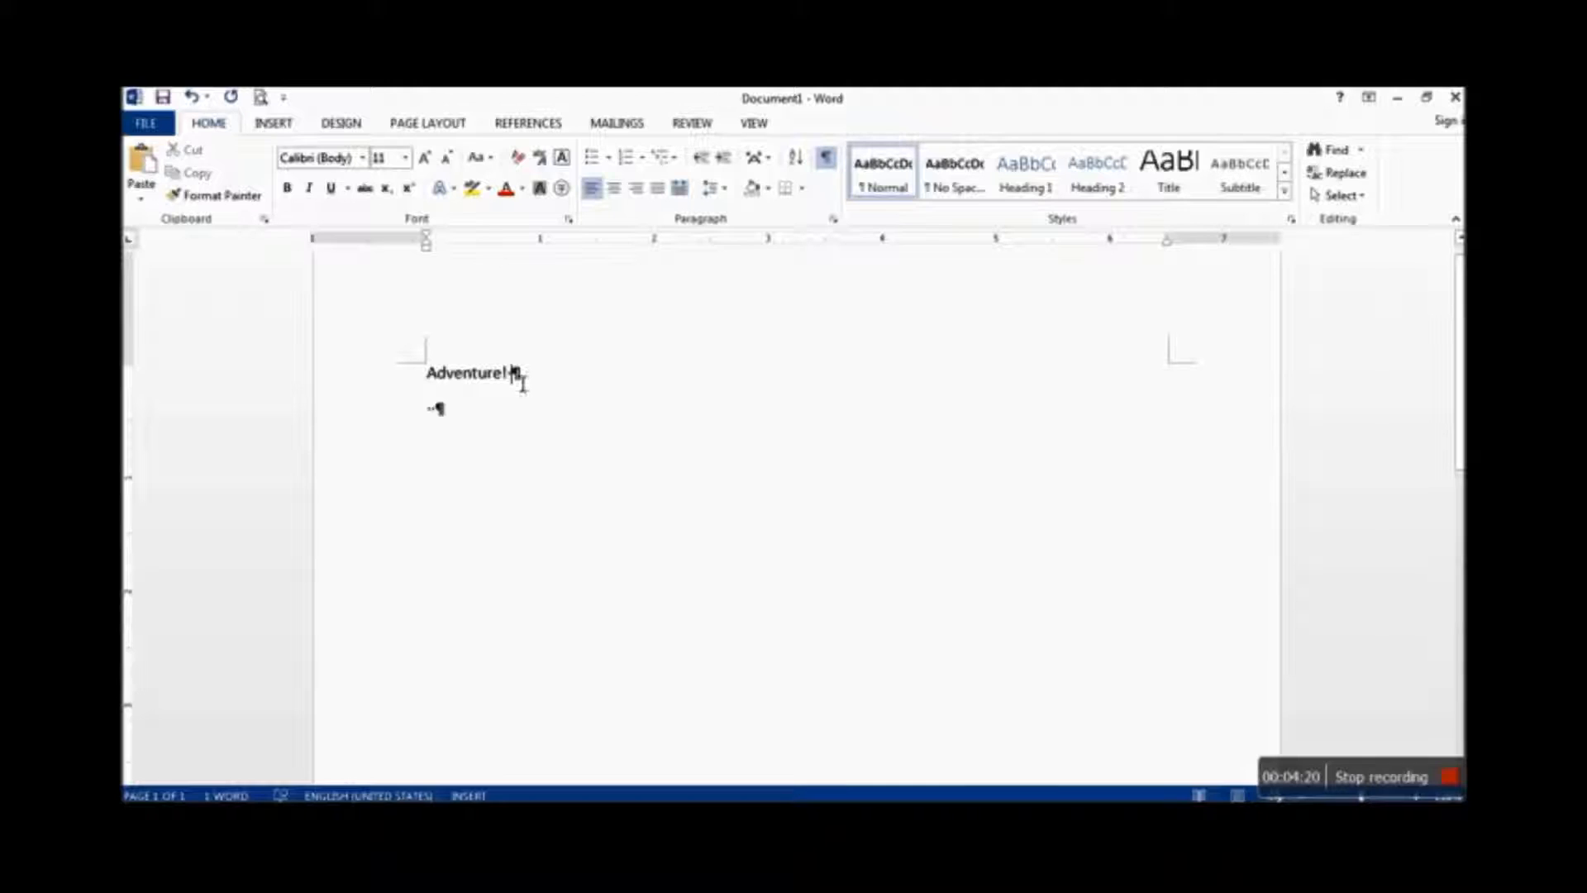
left_click_drag(523, 383, 528, 386)
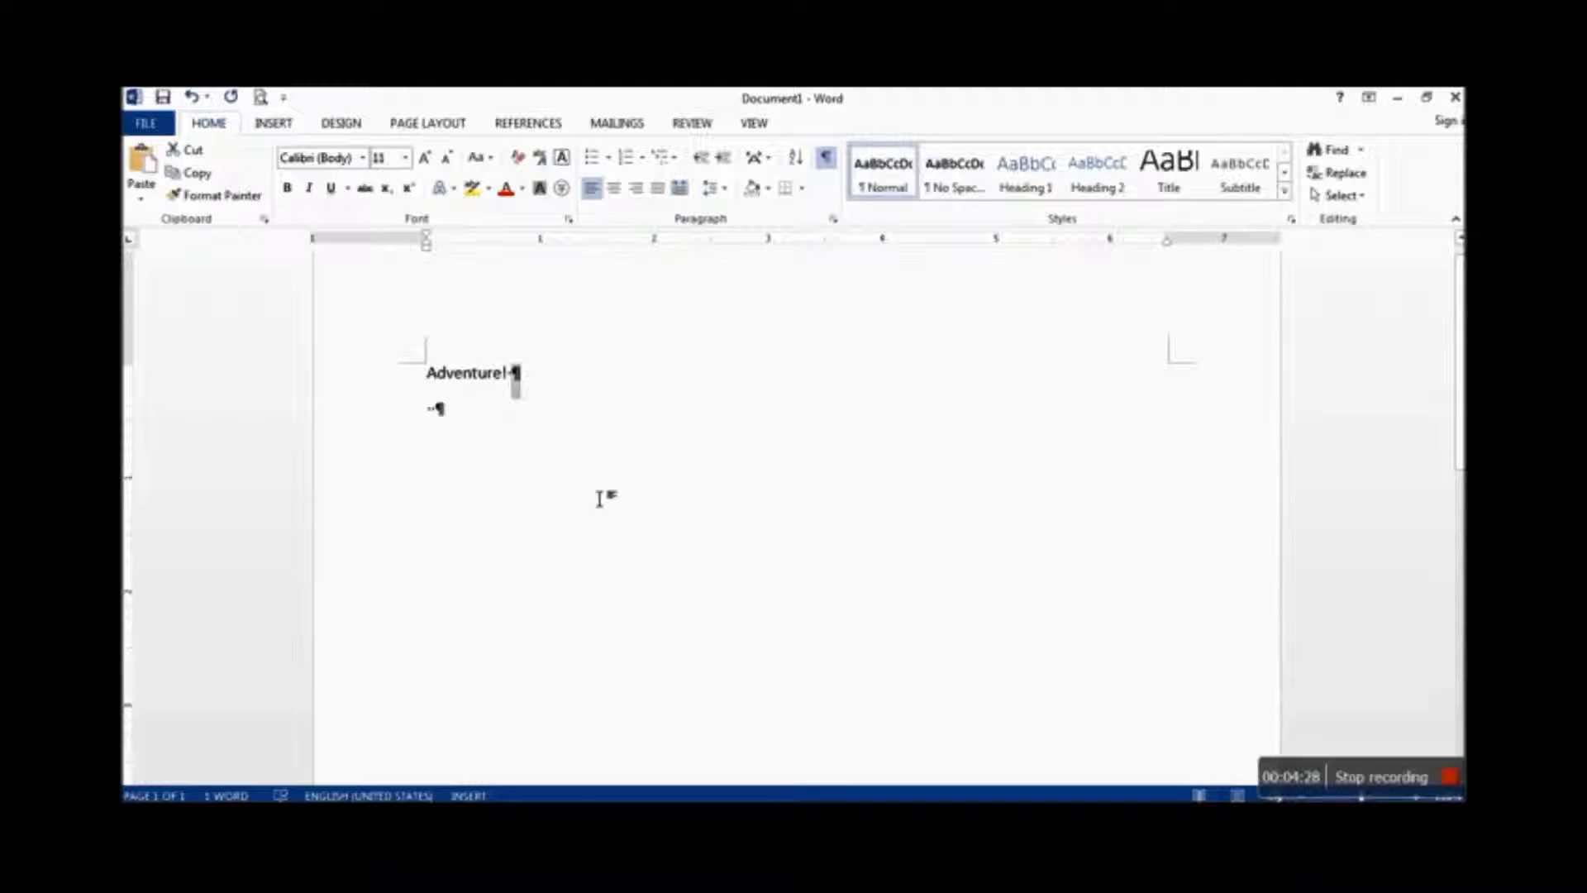
left_click(826, 163)
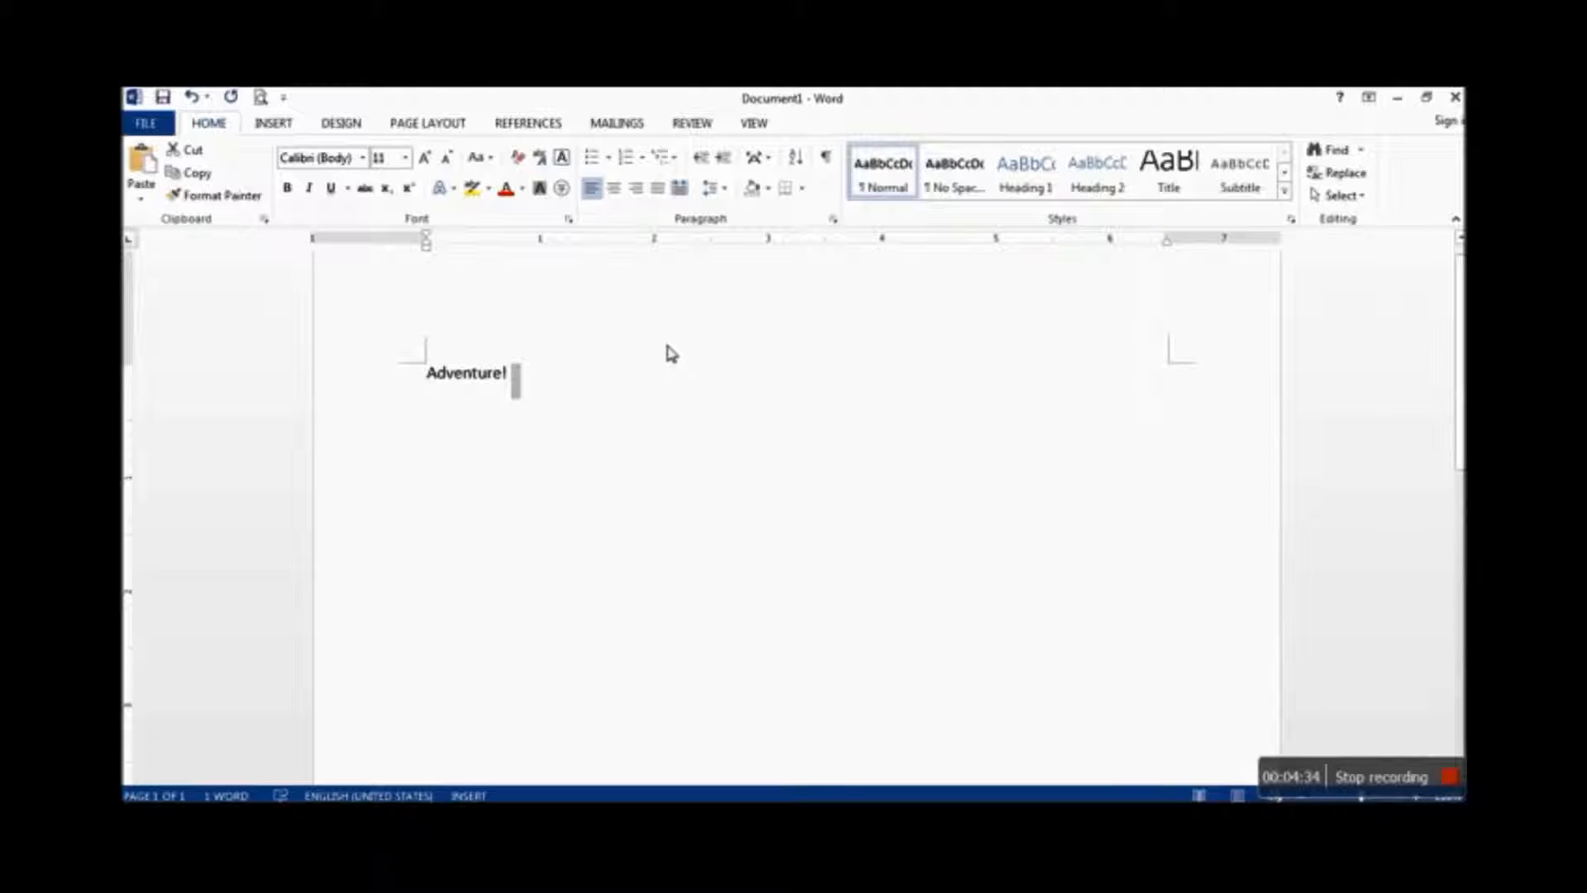
left_click(644, 405)
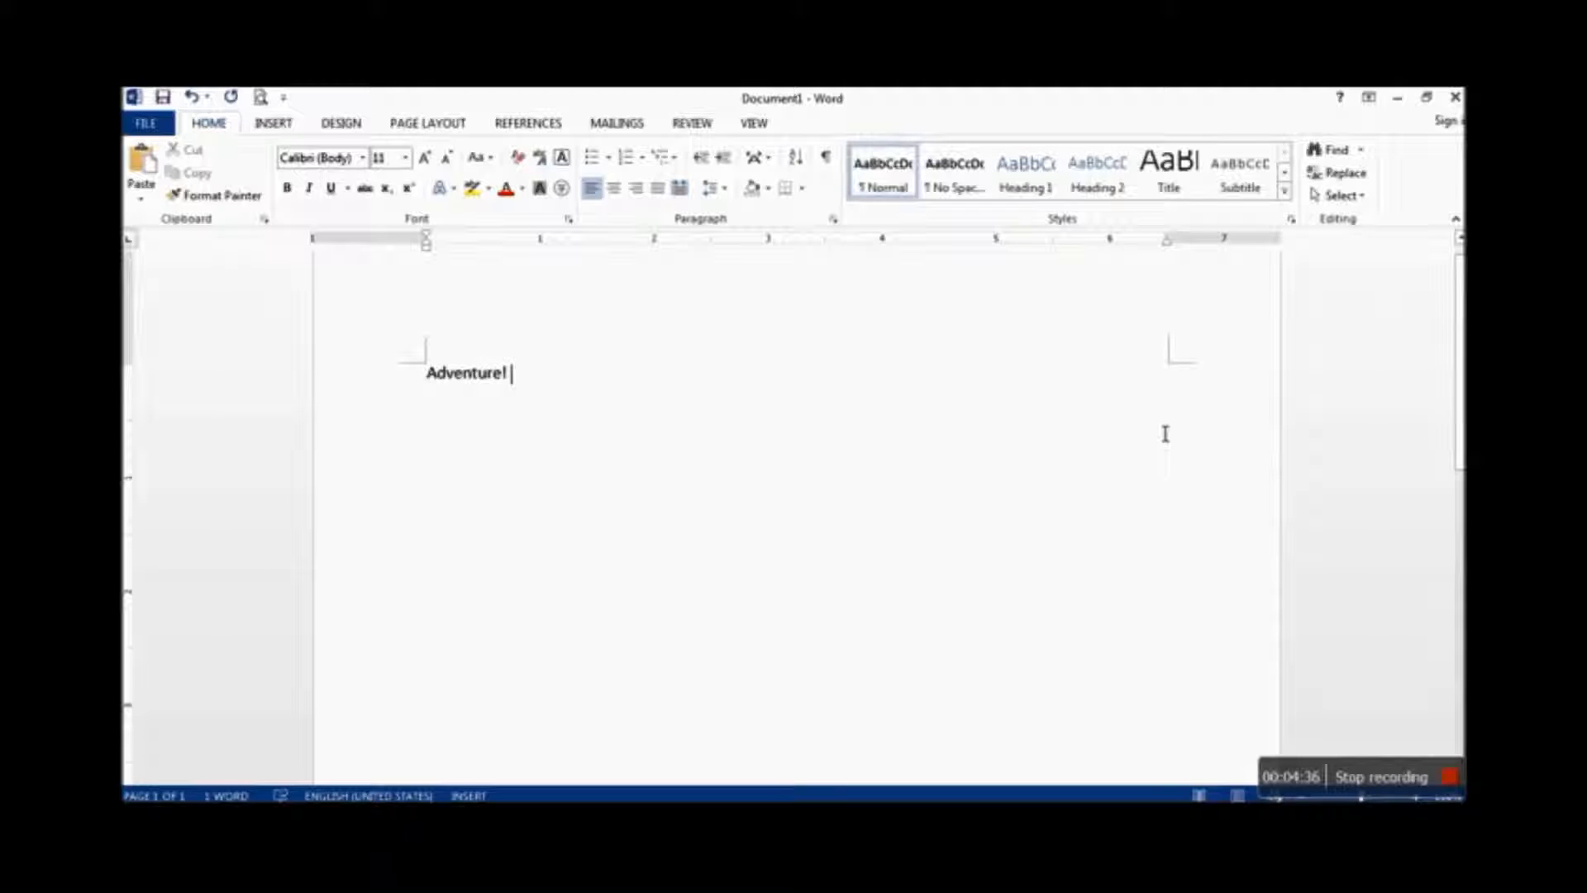
Start the body paragraph directly below the headline with the text "Explore scenic trails and breathtaking views"
key("Return")
scroll(1101, 552, "up", 2, "ctrl")
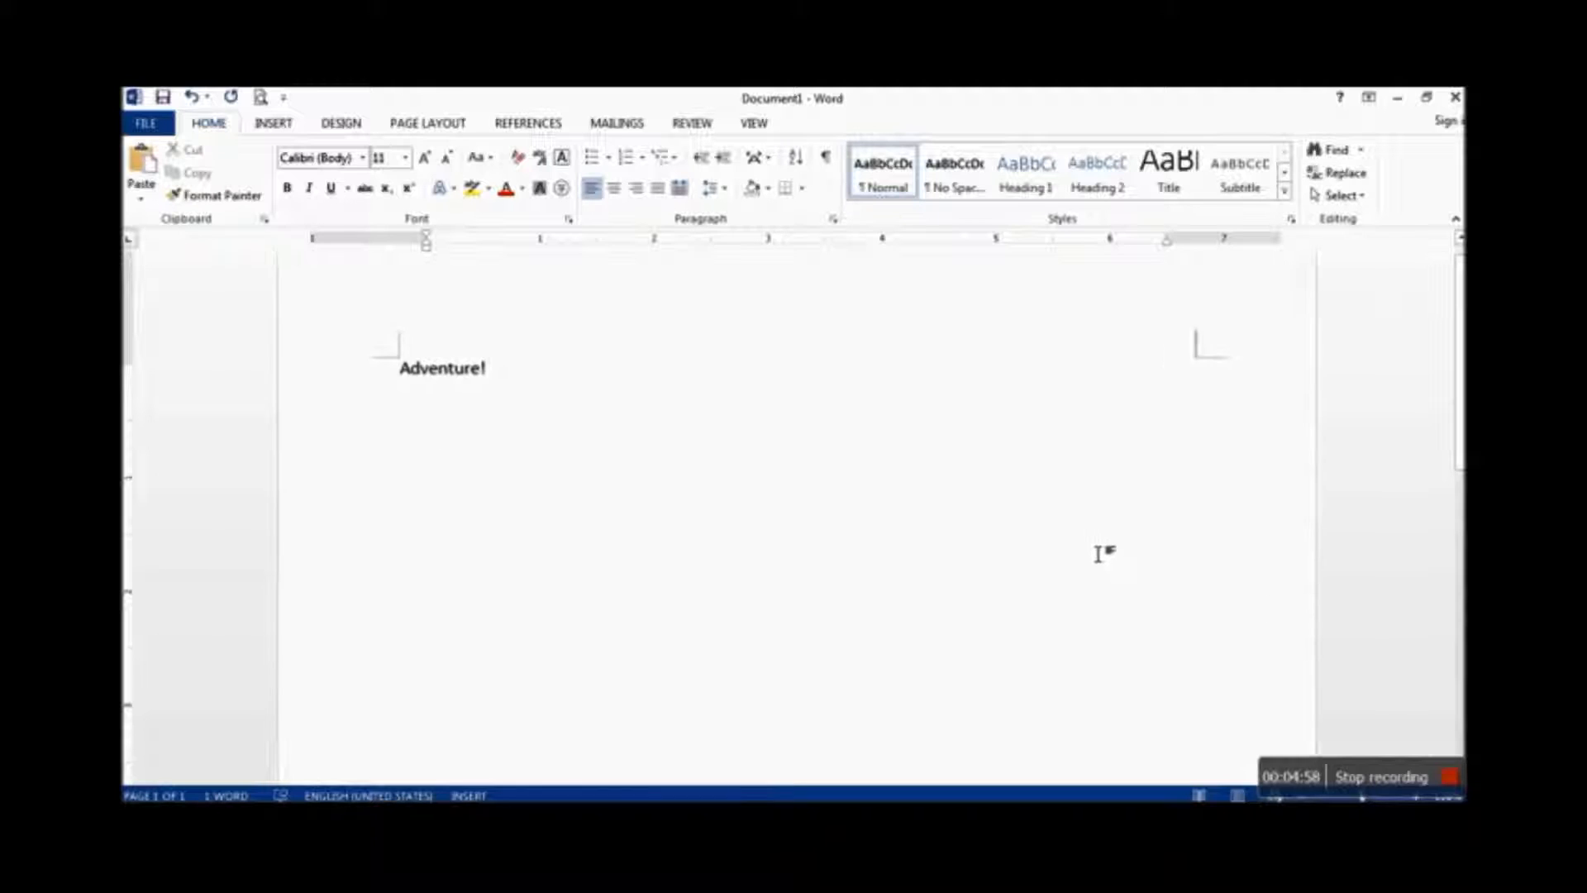
scroll(1104, 556, "down", 2, "ctrl")
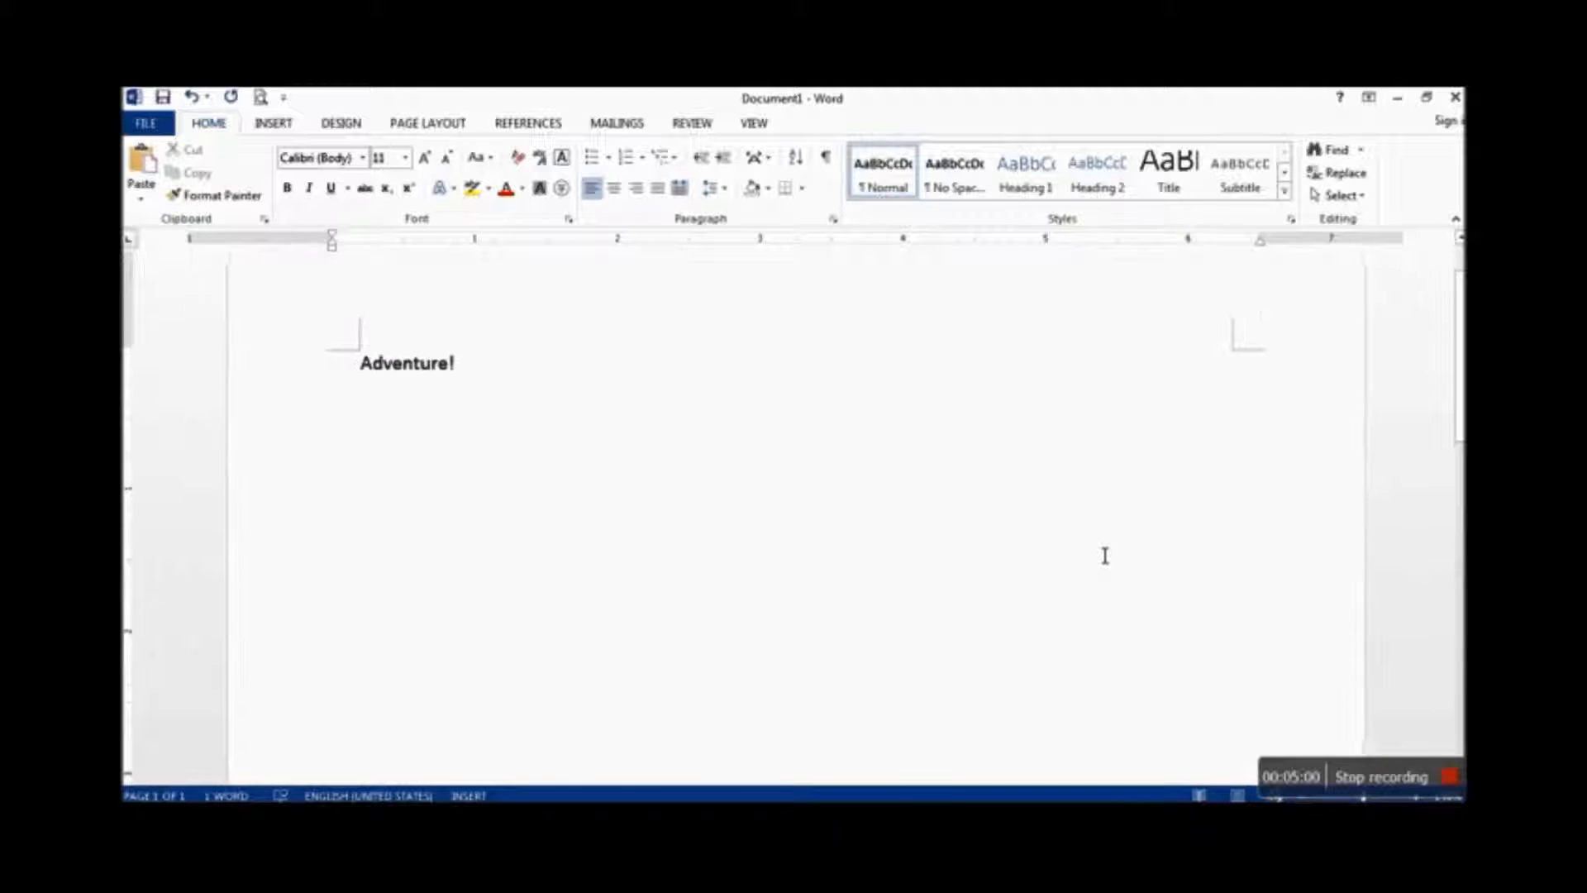
scroll(1101, 555, "up", 1, "ctrl")
scroll(1098, 554, "down", 1, "ctrl")
scroll(1098, 554, "up", 1, "ctrl")
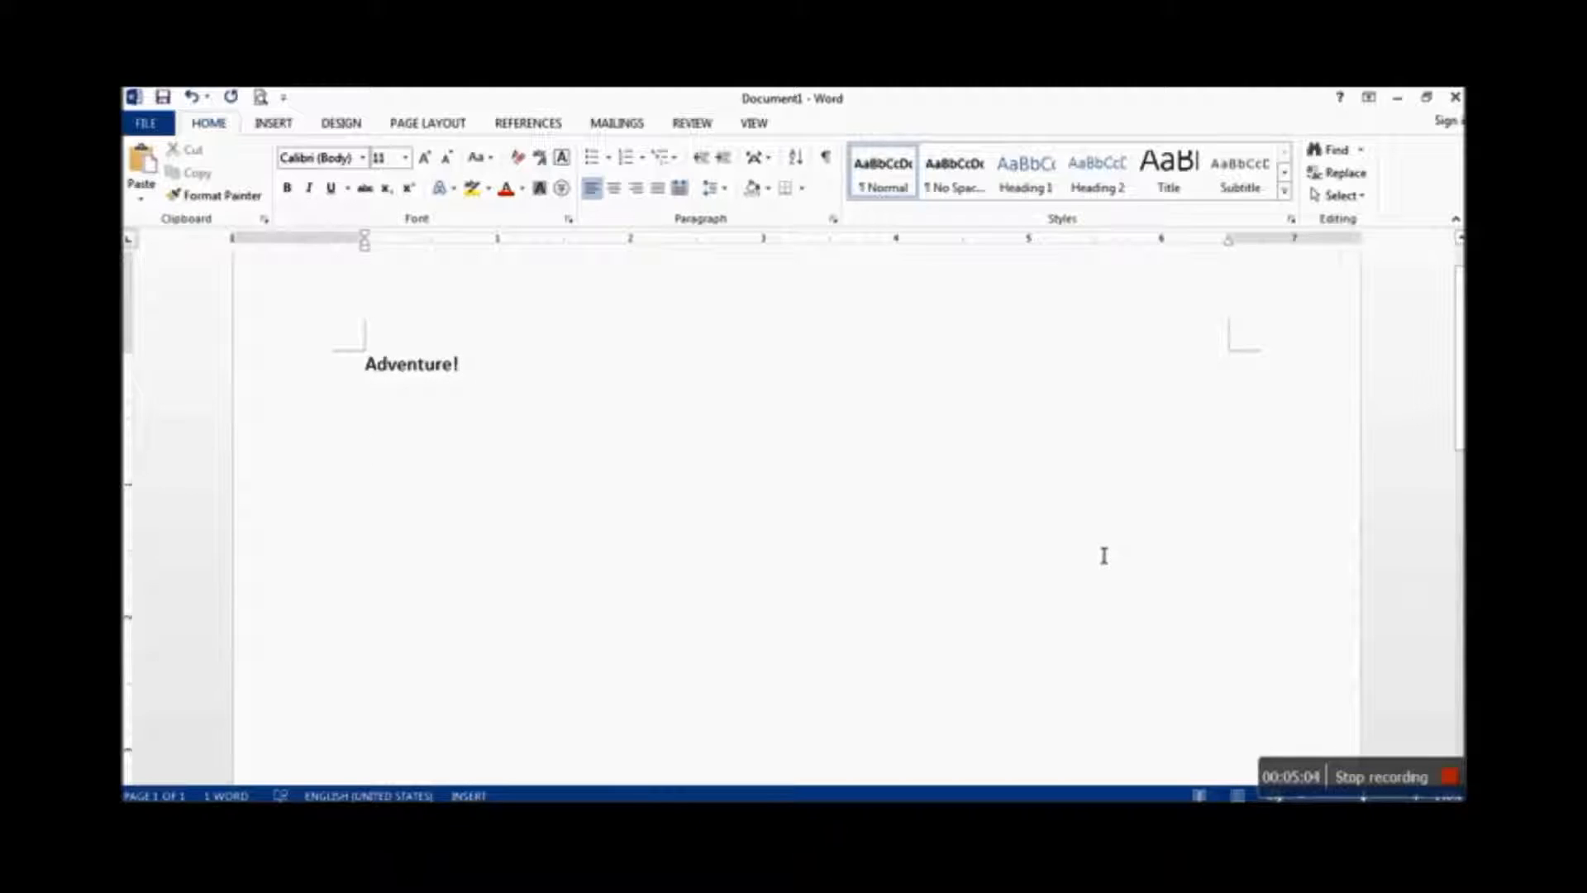
scroll(1098, 553, "down", 1, "ctrl")
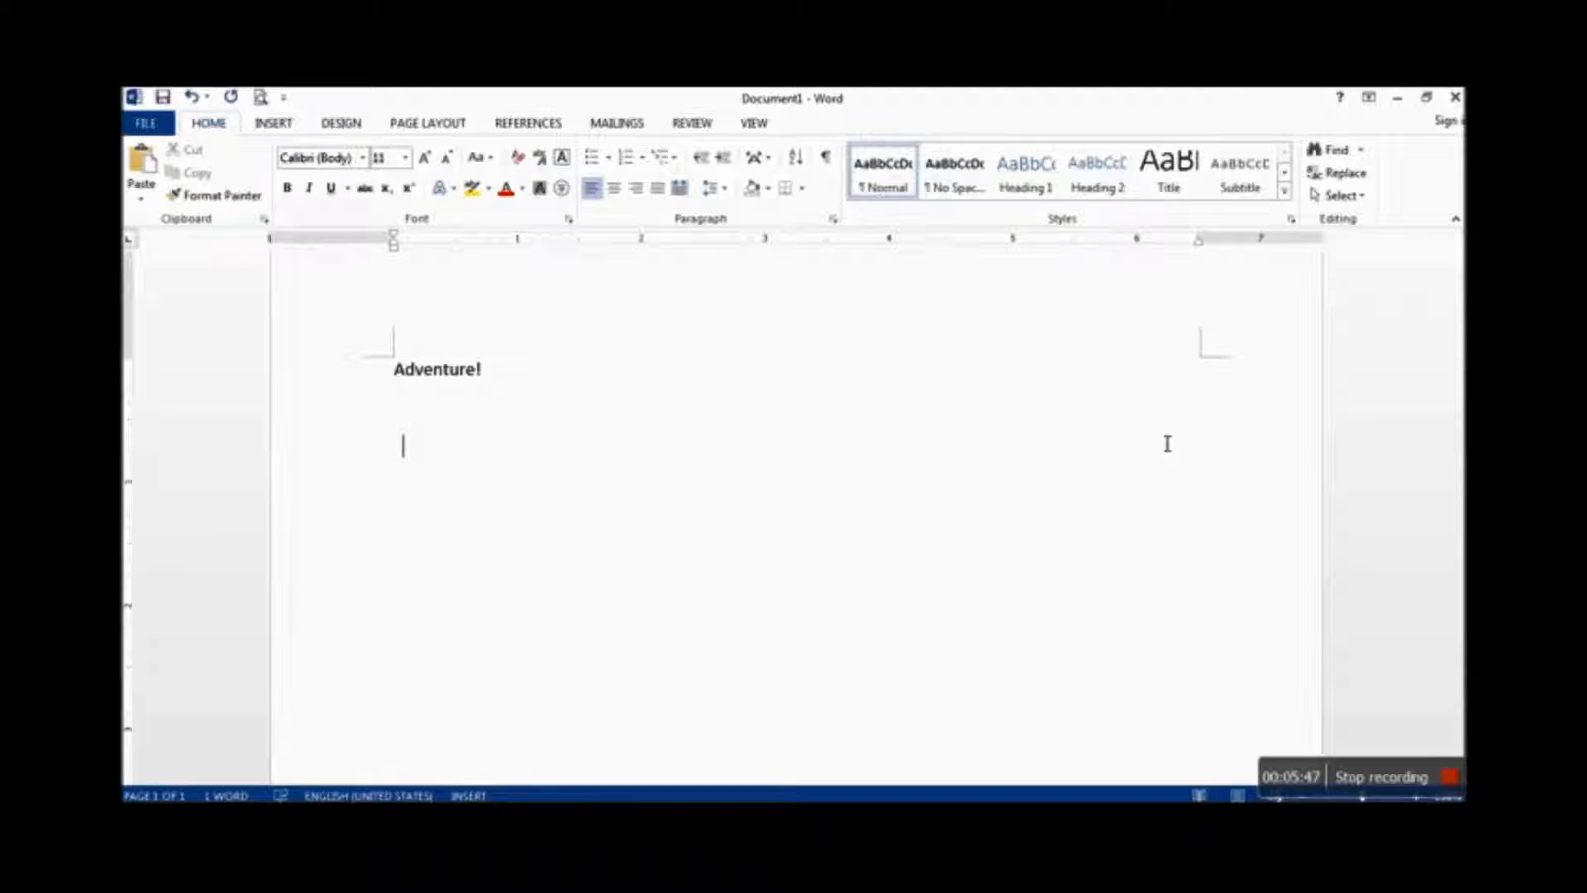
key("BackSpace")
key("BackSpace")
type("Explore scenic trails an")
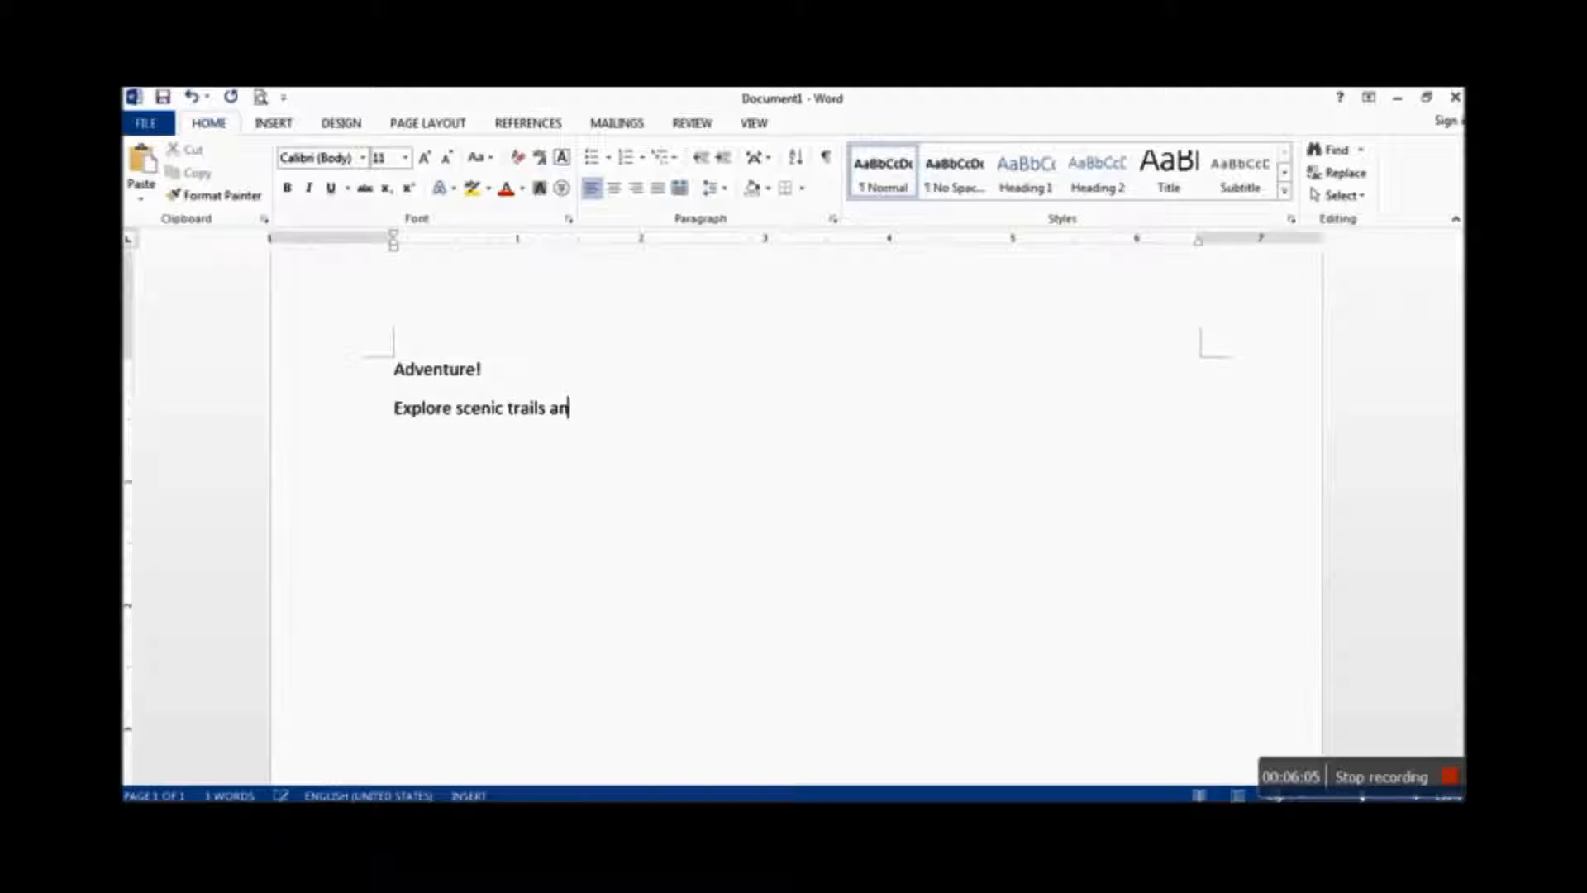
type("d breathtaki")
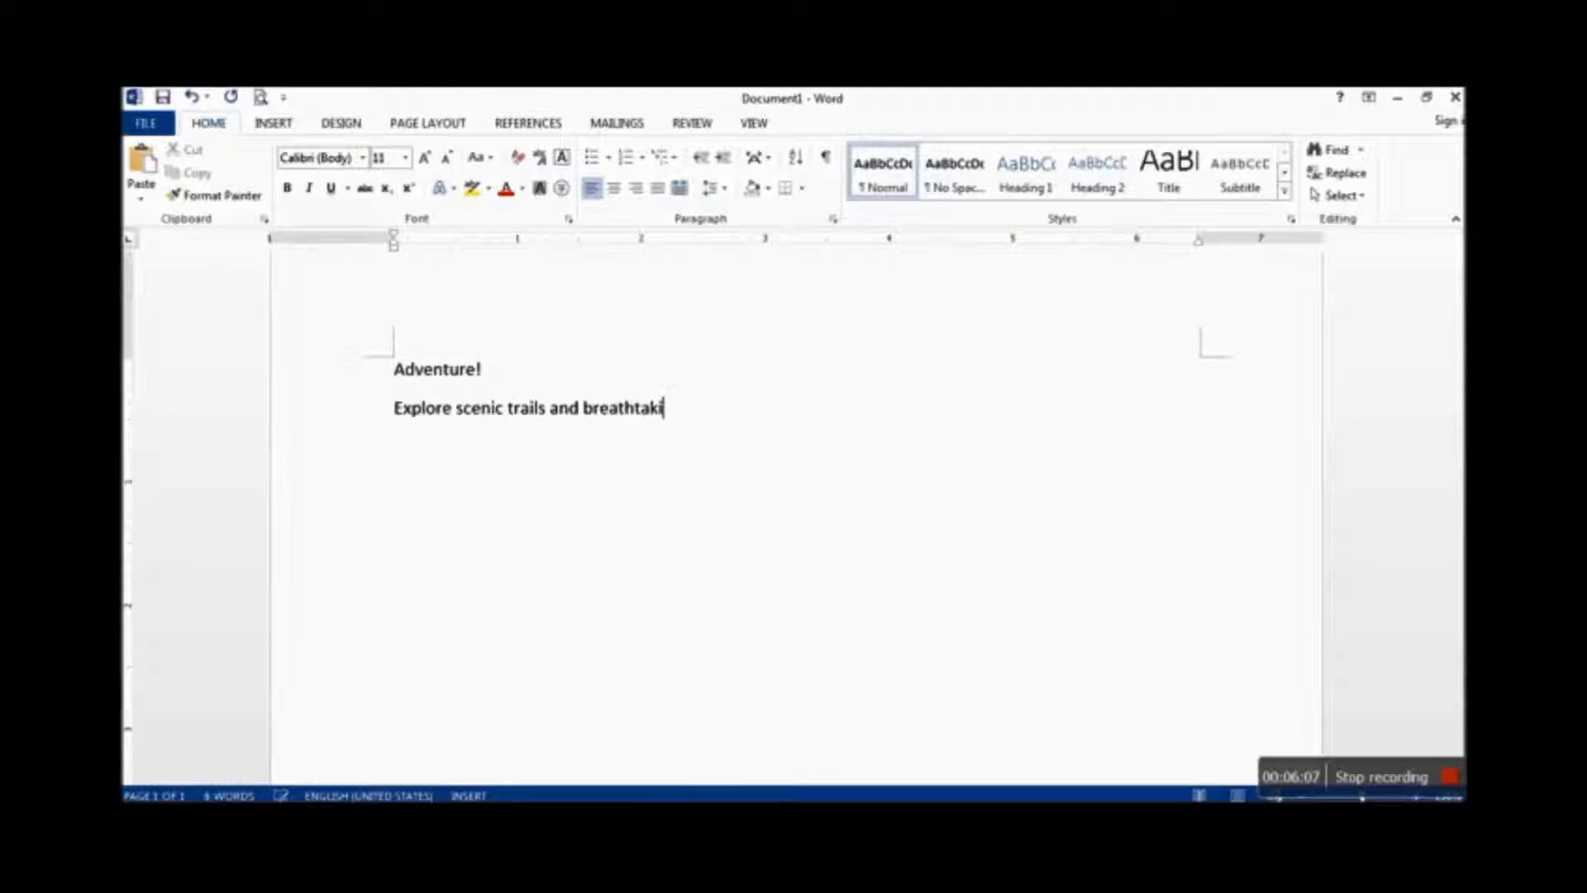
type("ng views,")
key("BackSpace")
Complete the body paragraph with "as you travel thorugh medows, forests, streams, and mountains in an off-road vehicle."
type("as you travel thorugh medows, forest")
key("BackSpace")
type("ts, streams, amd")
key("BackSpace")
key("BackSpace")
type("nd mountains")
type(" in an off")
type("-")
type("road vehic")
type("le.")
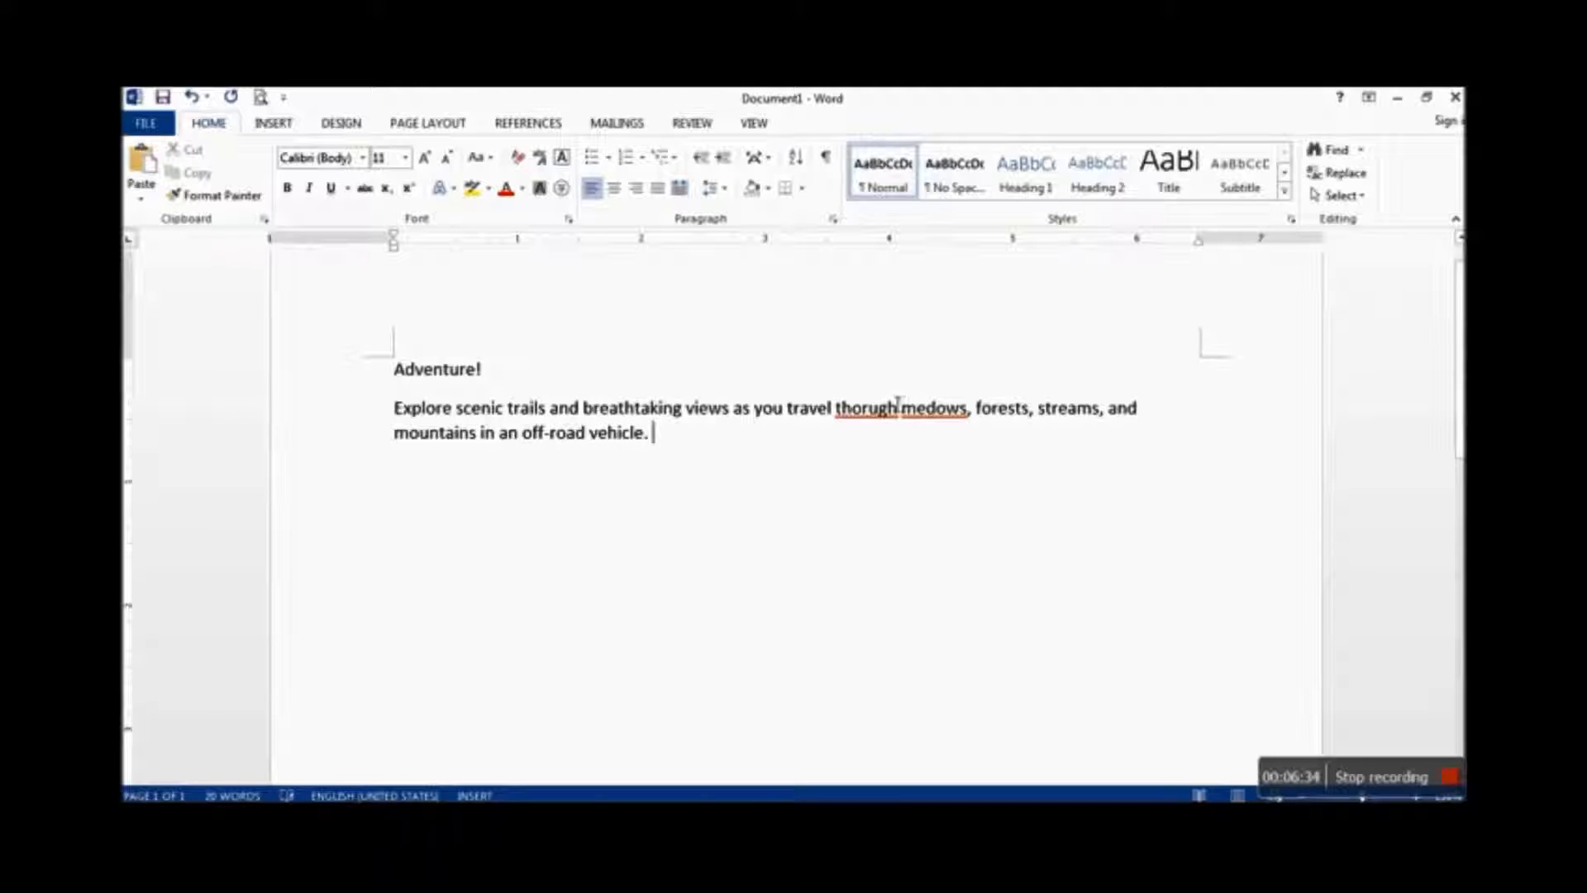
Correct "thorugh" to "through" and "medows" to "meadows" in the body paragraph using the spelling suggestions
right_click(898, 416)
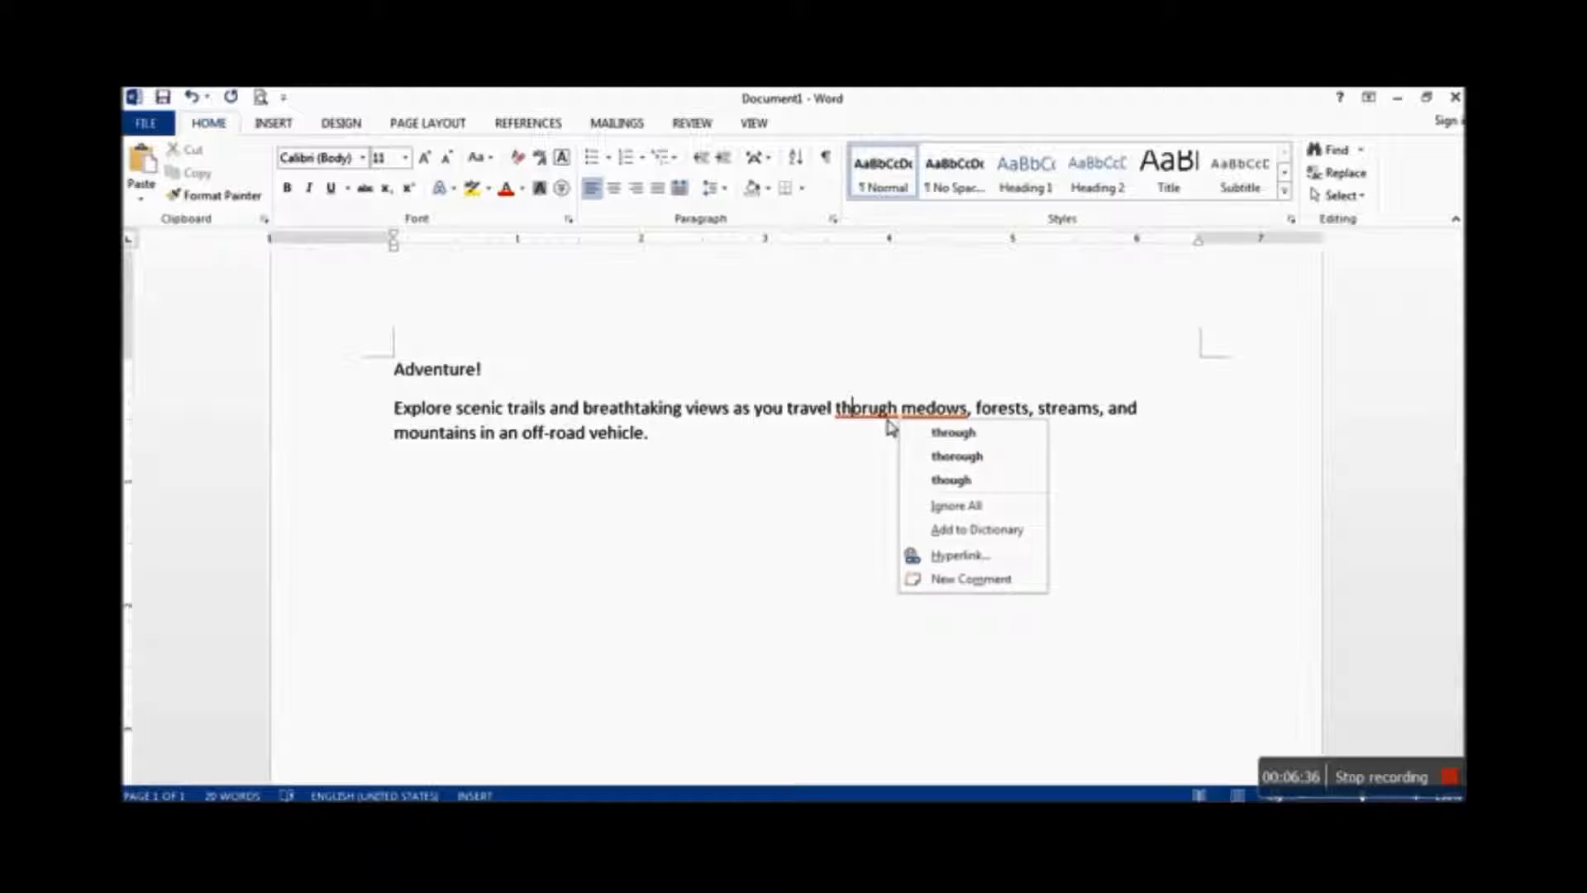
left_click(935, 437)
right_click(940, 413)
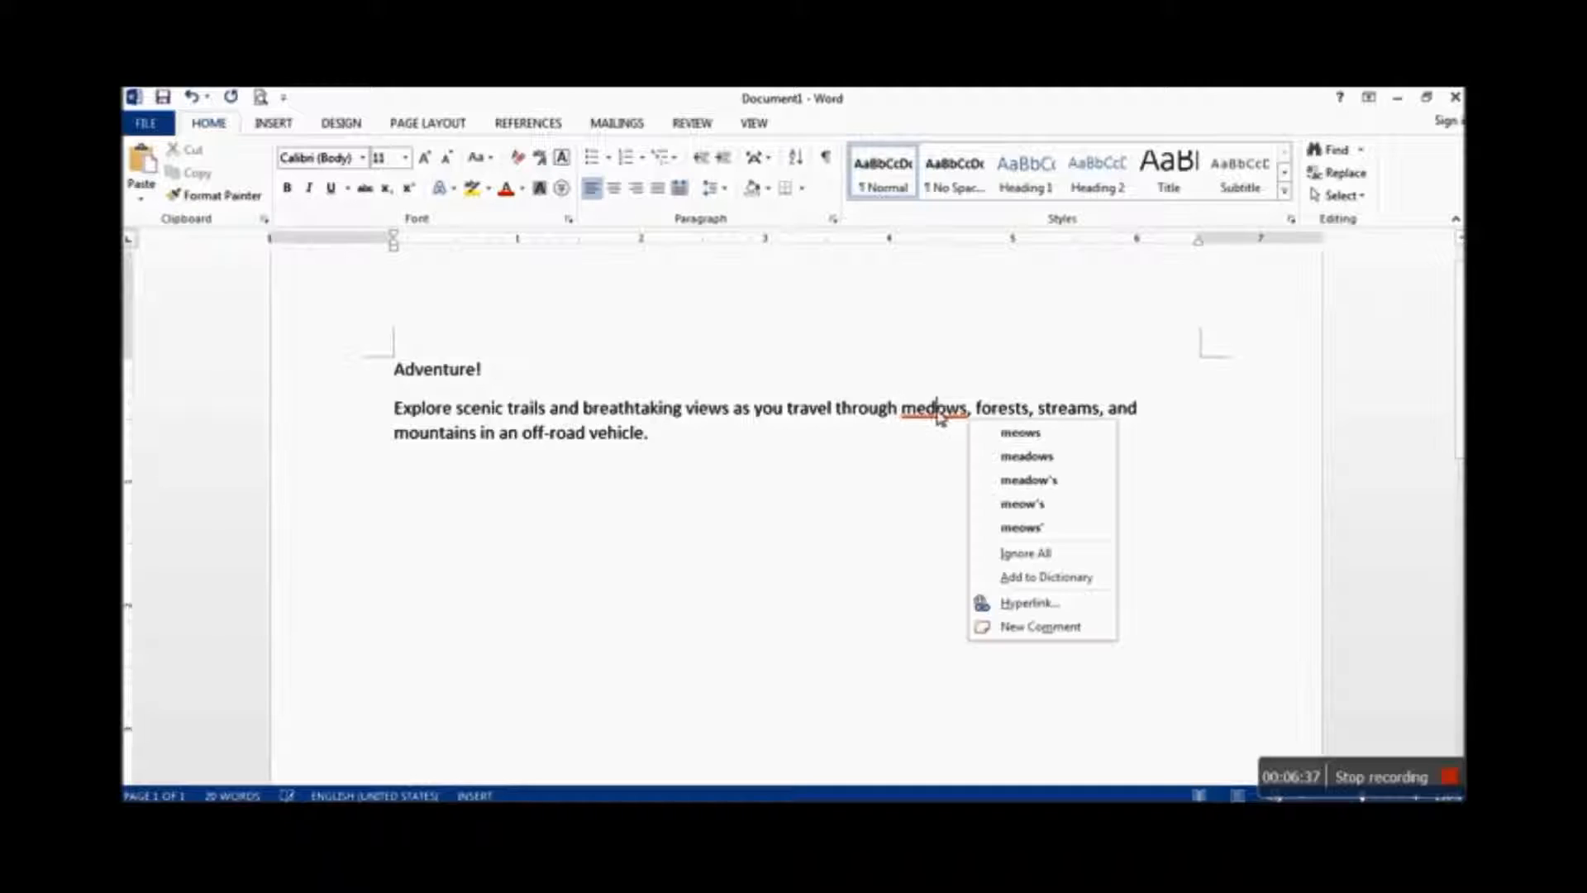
left_click(1025, 456)
left_click(858, 454)
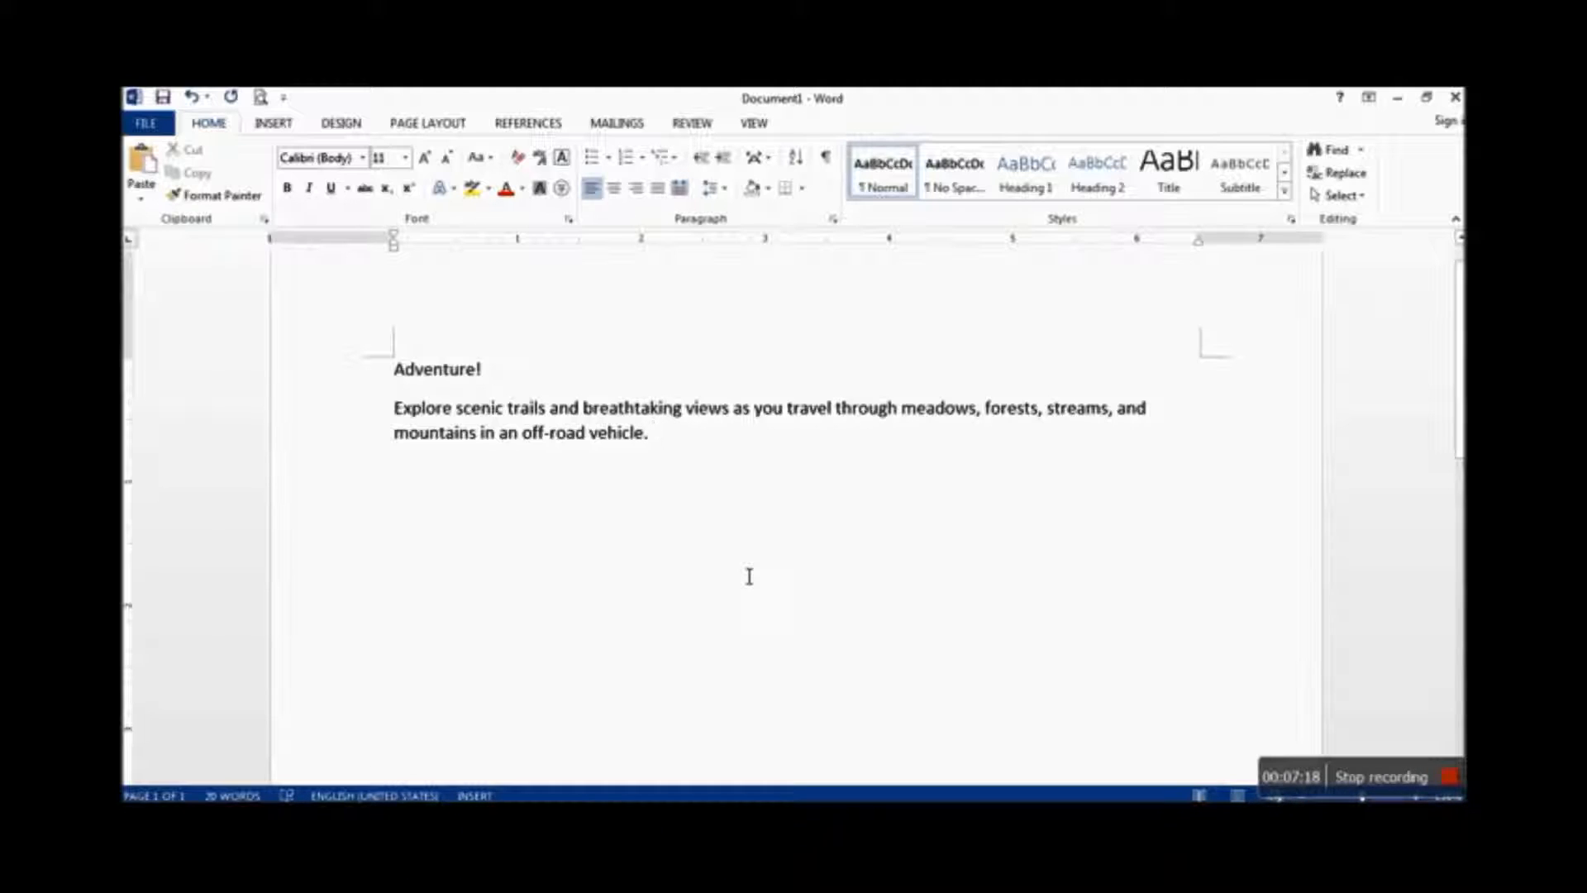
Add the line "Self-guided tours available" below the body paragraph, correcting "tuors" to "tours" with the spelling suggestion
key("Return")
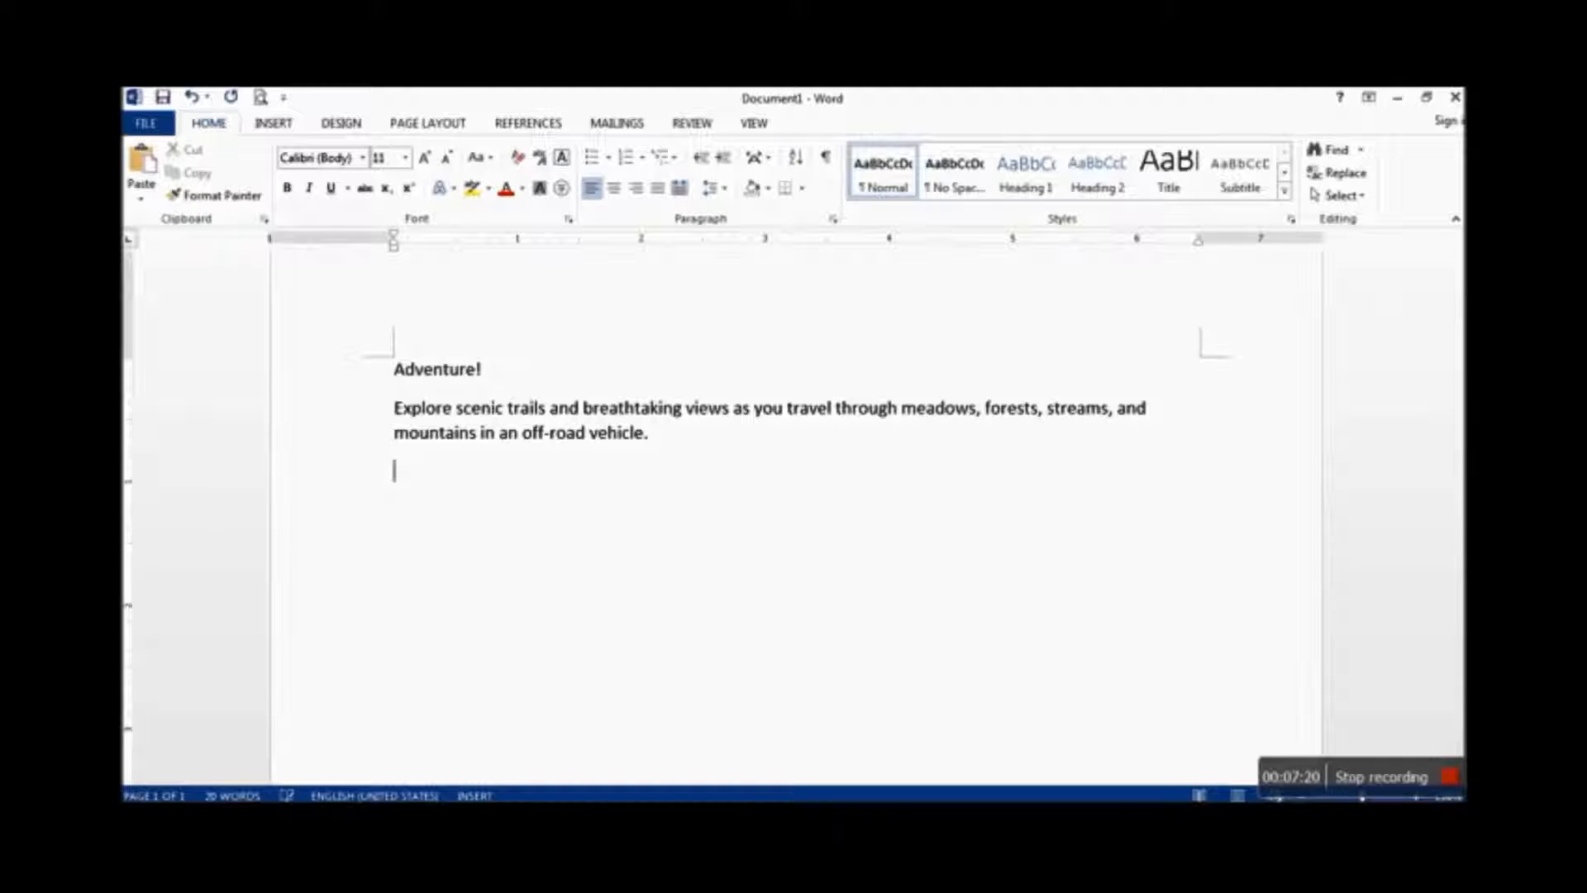
type("Self-guided tuors")
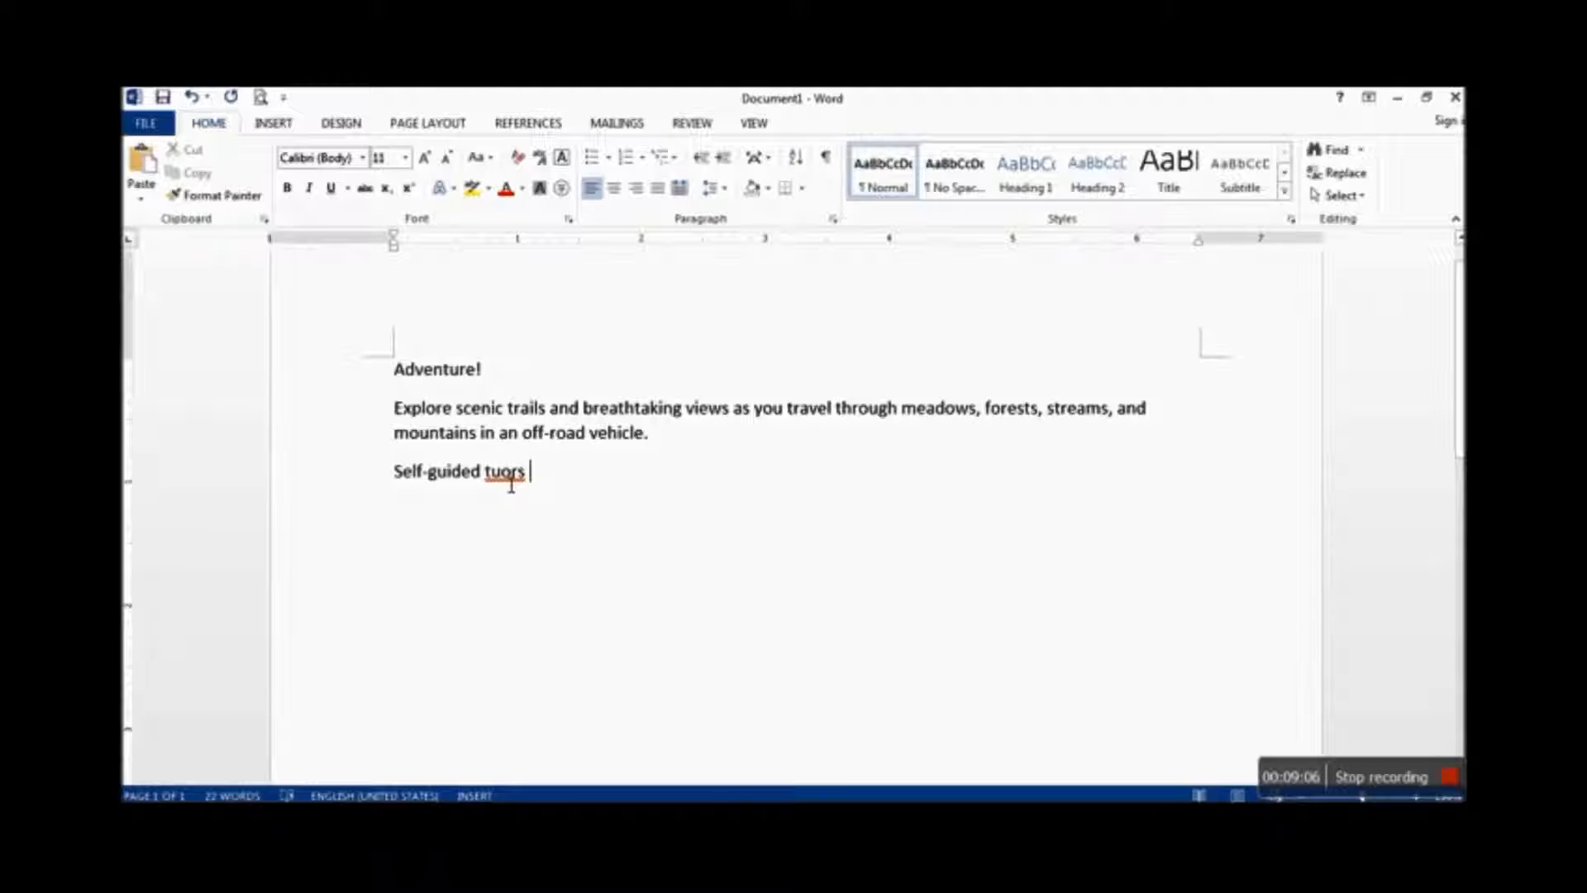
right_click(511, 480)
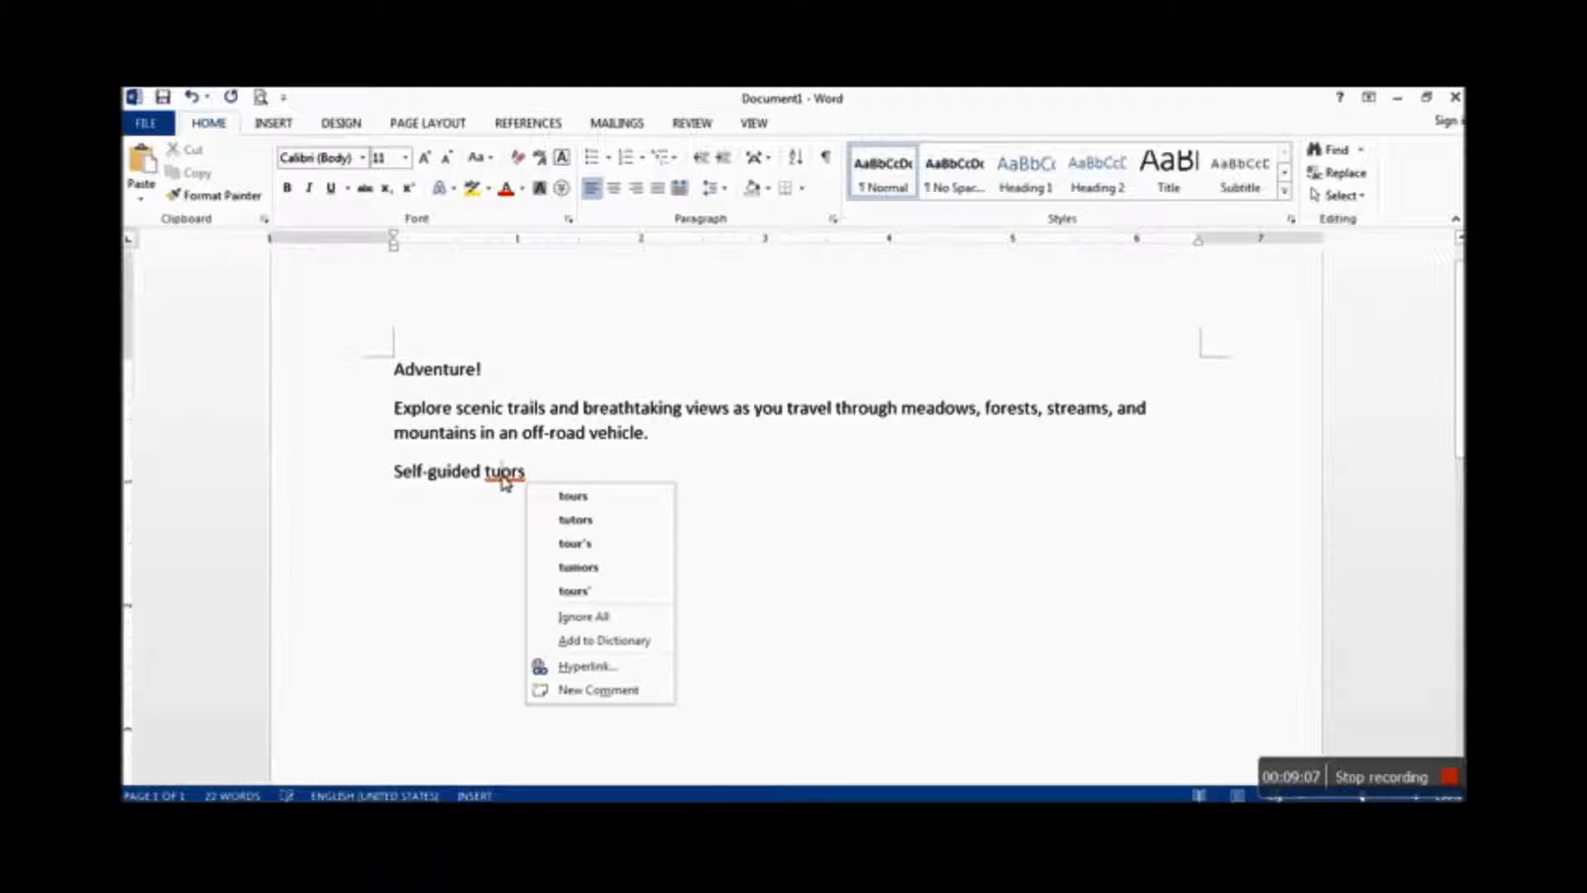
left_click(563, 498)
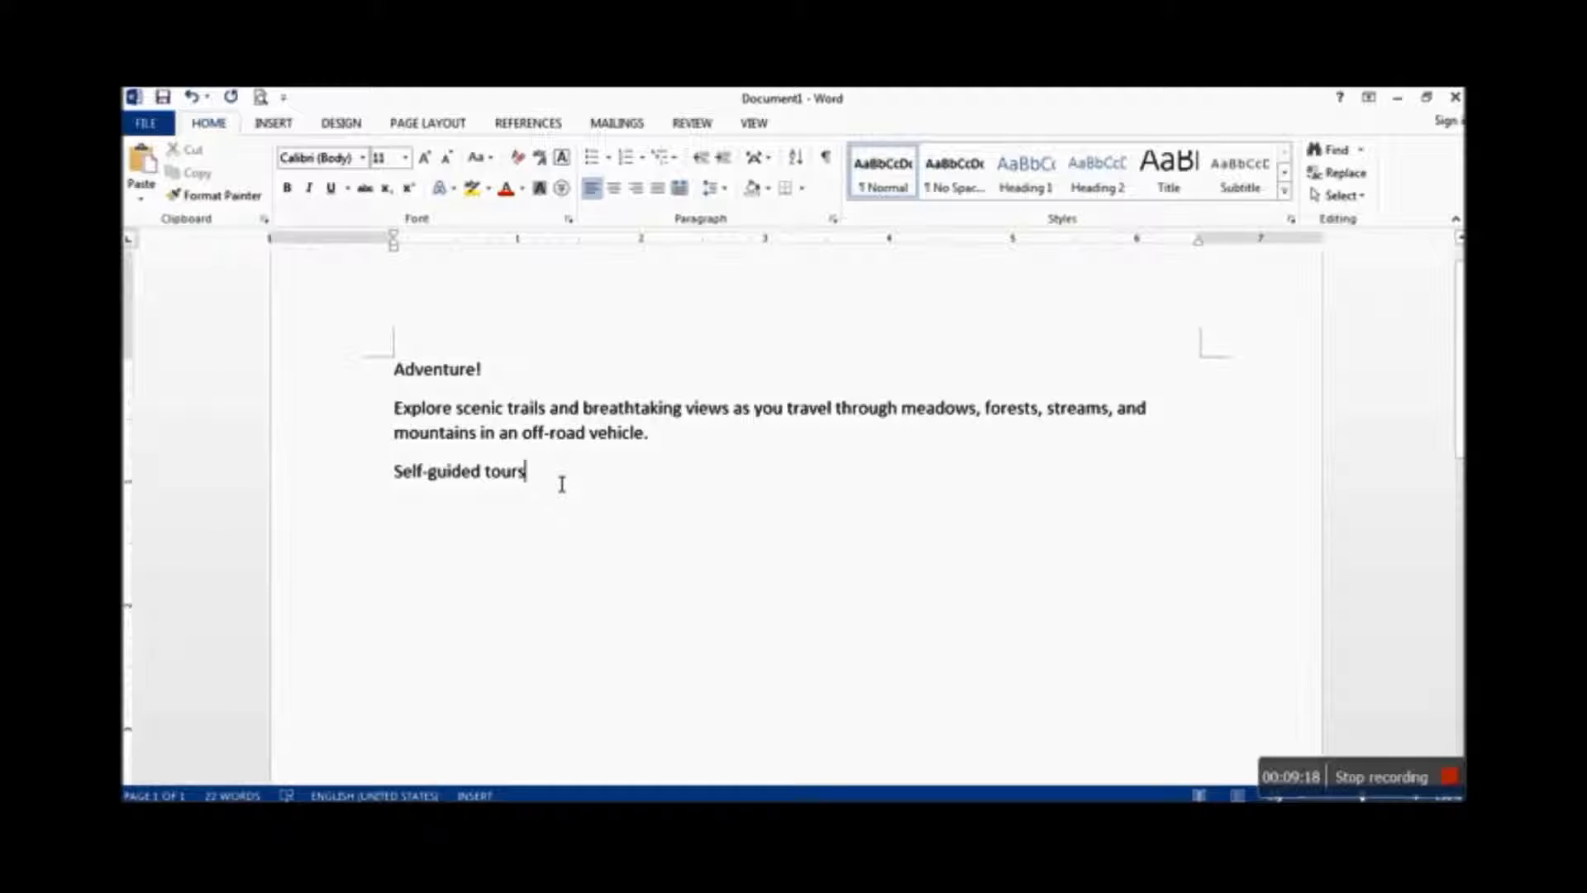
type("available")
key("Return")
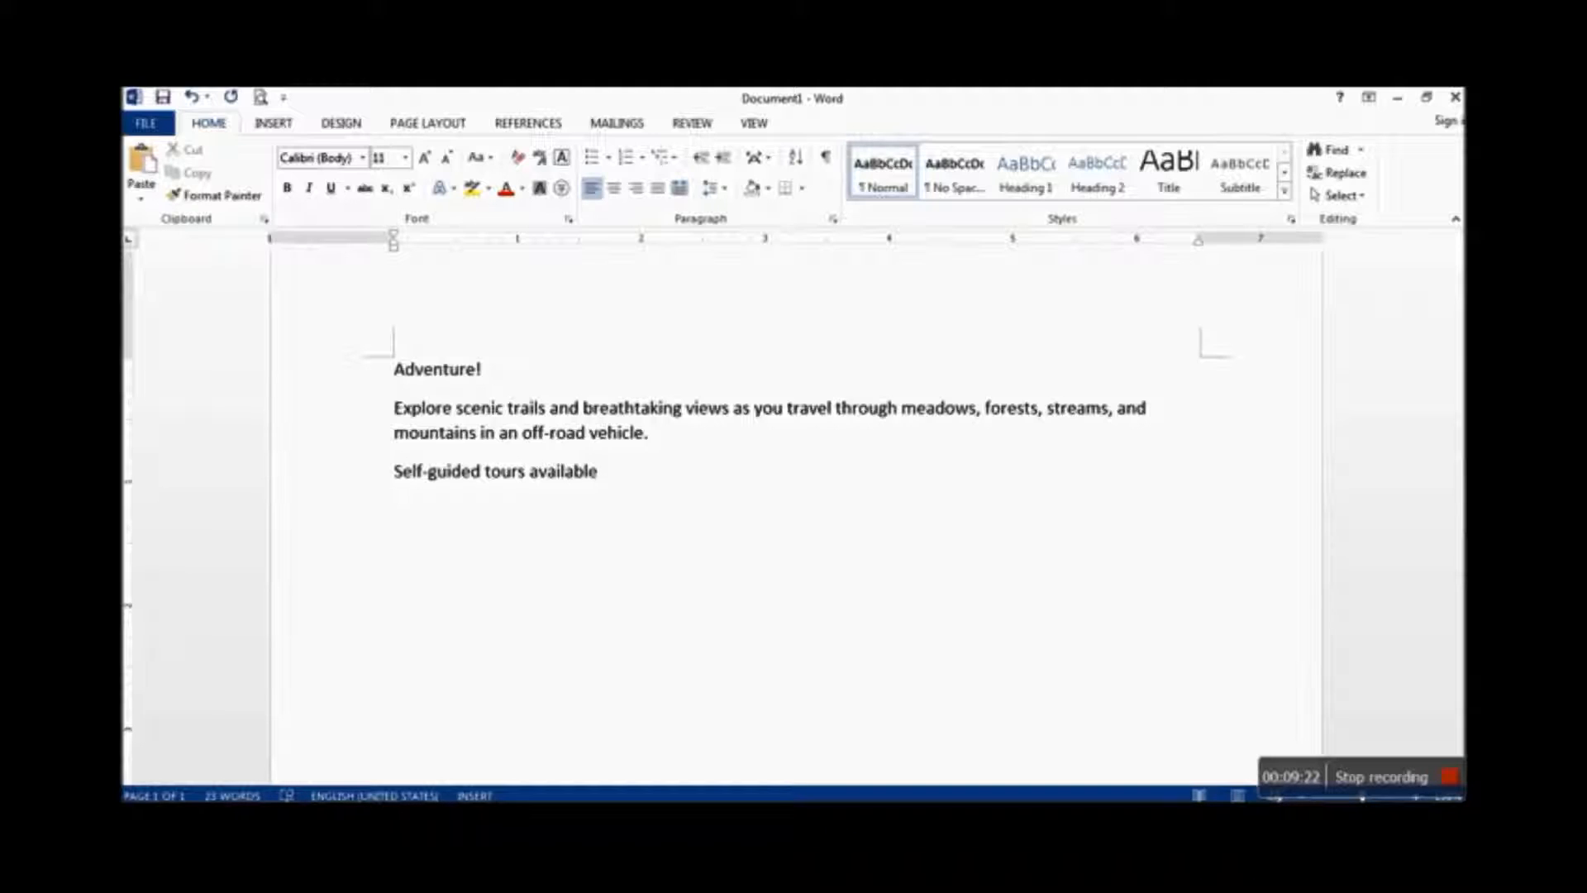
Add the line "Open March through October" below the self-guided tours line and start a new paragraph
type("Open March")
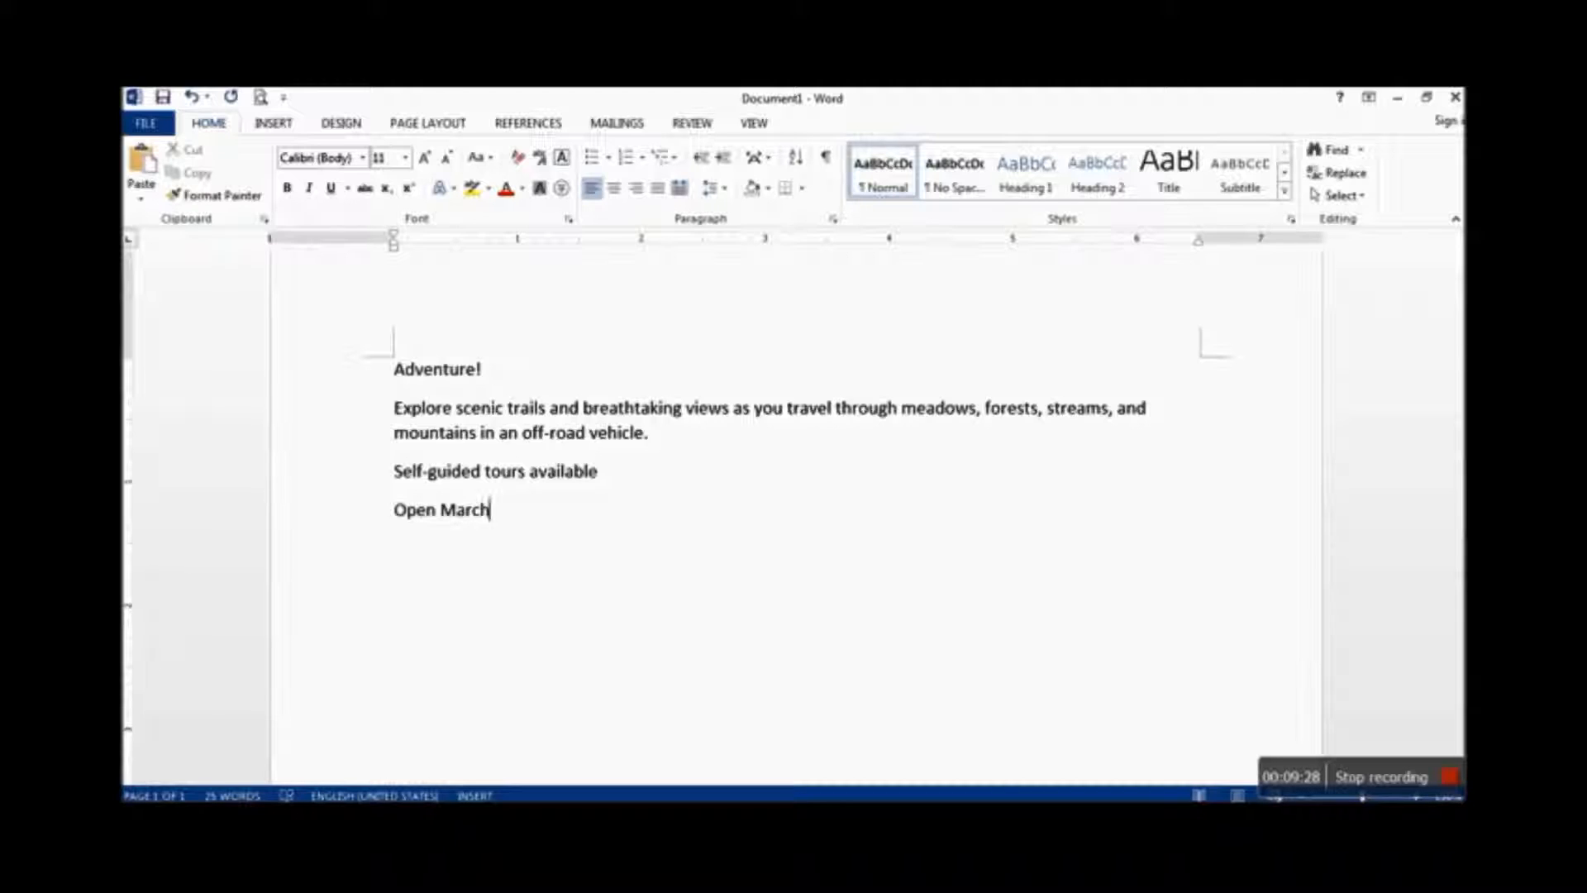
type(" through Octo")
key("Return")
key("Return")
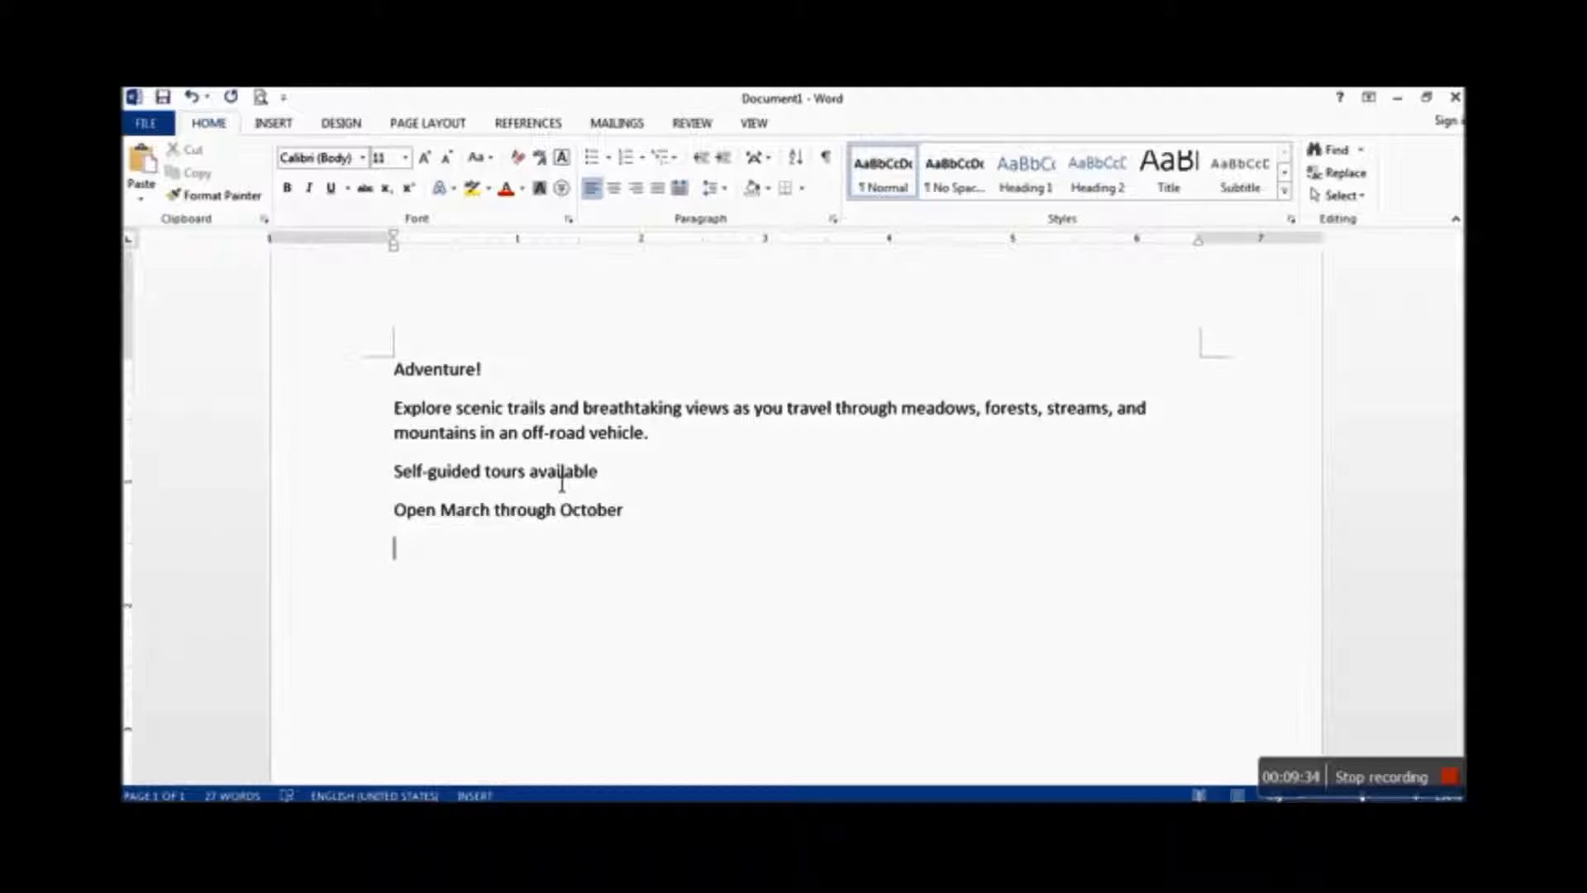
Enter "All vehicle and gear provided" as the next line of the flyer and start another paragraph
type("All vehicle and gear prov")
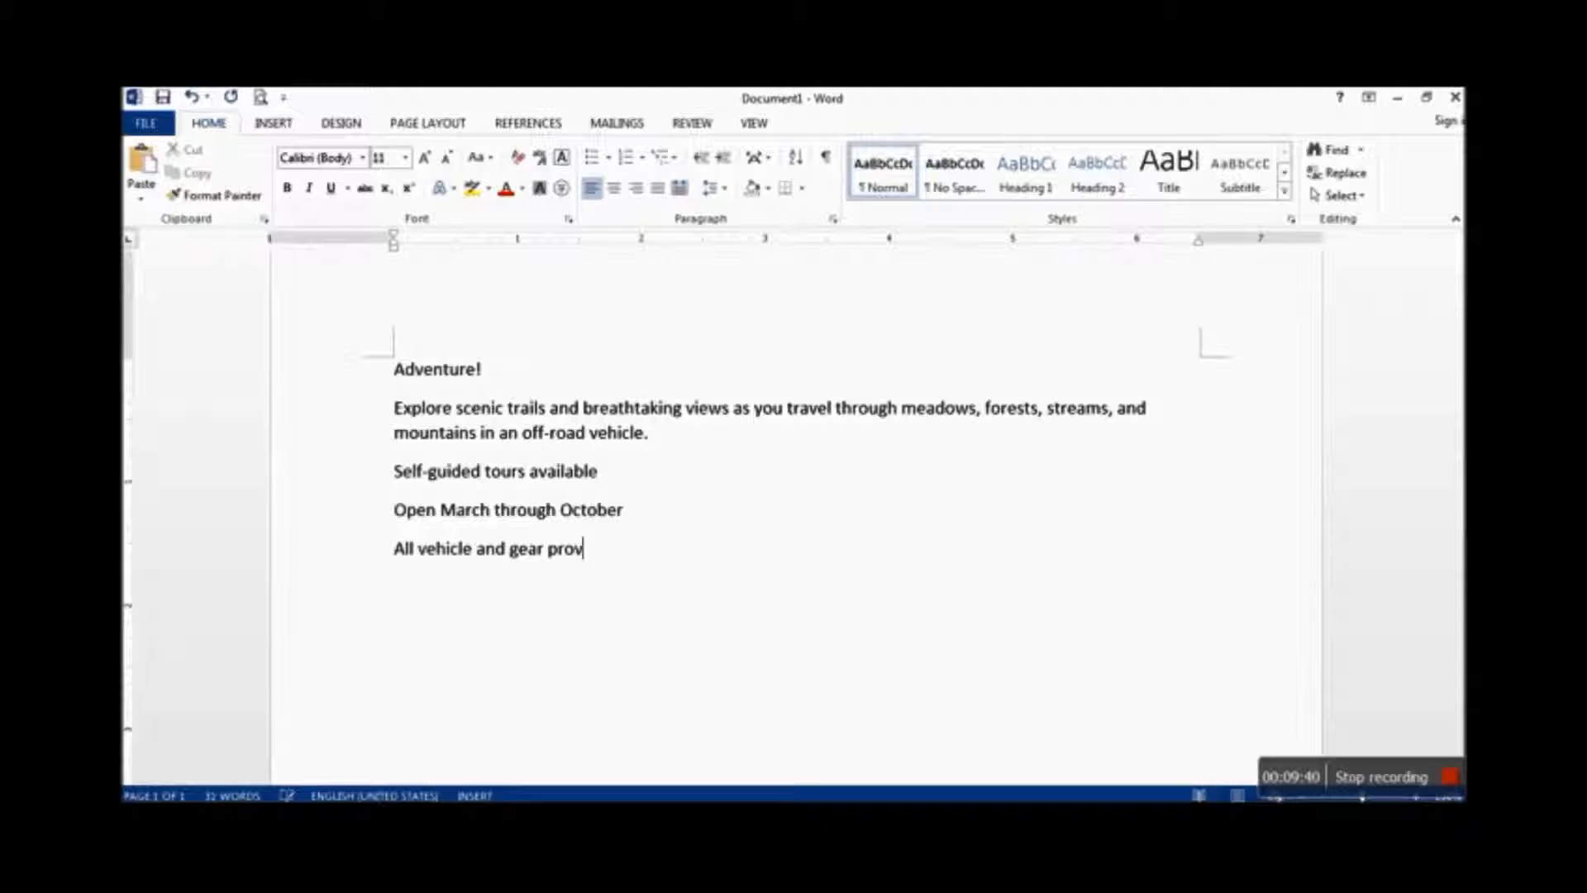
type("ided")
key("Return")
Add the closing line "To book your adventure, call" followed by the contact phone number and an exclamation mark
type("To book ")
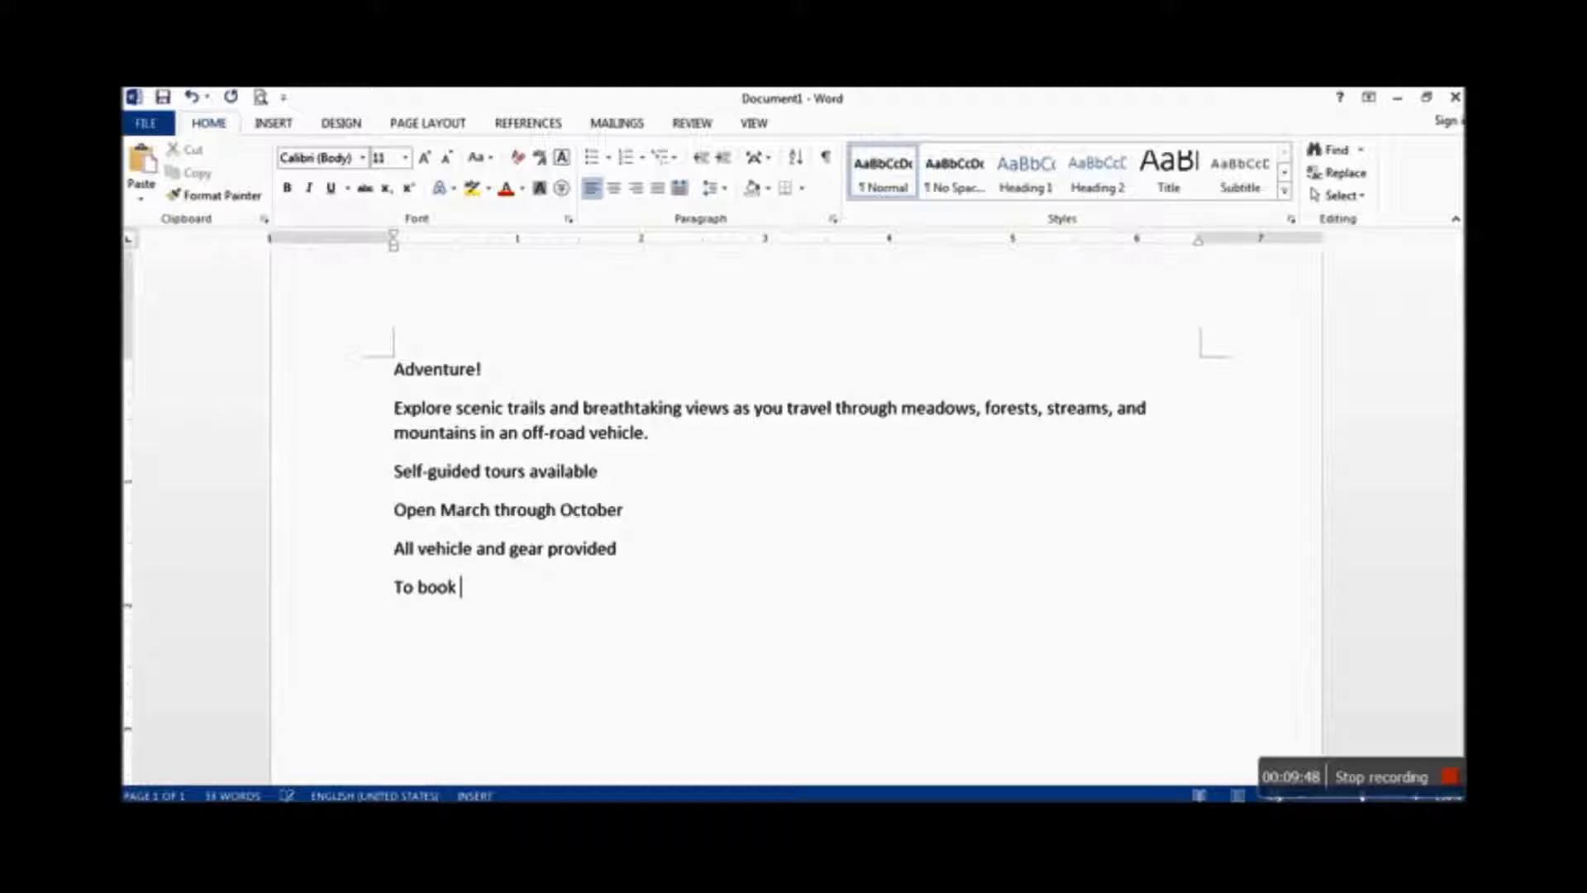
type("your adventure")
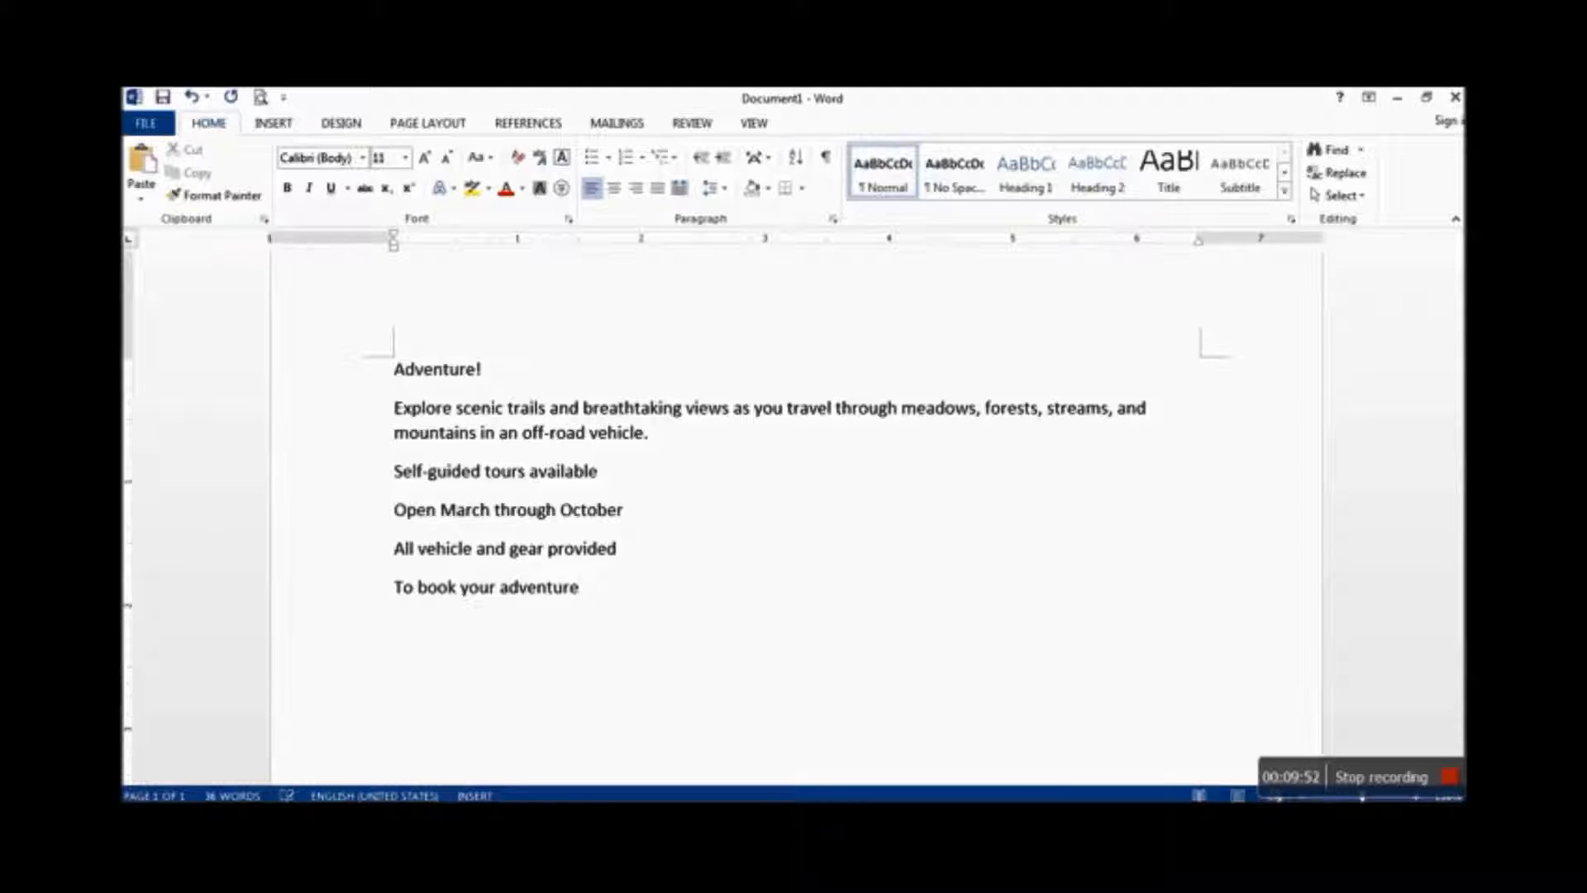
type(", call")
type(" 555-")
type("892")
type("9")
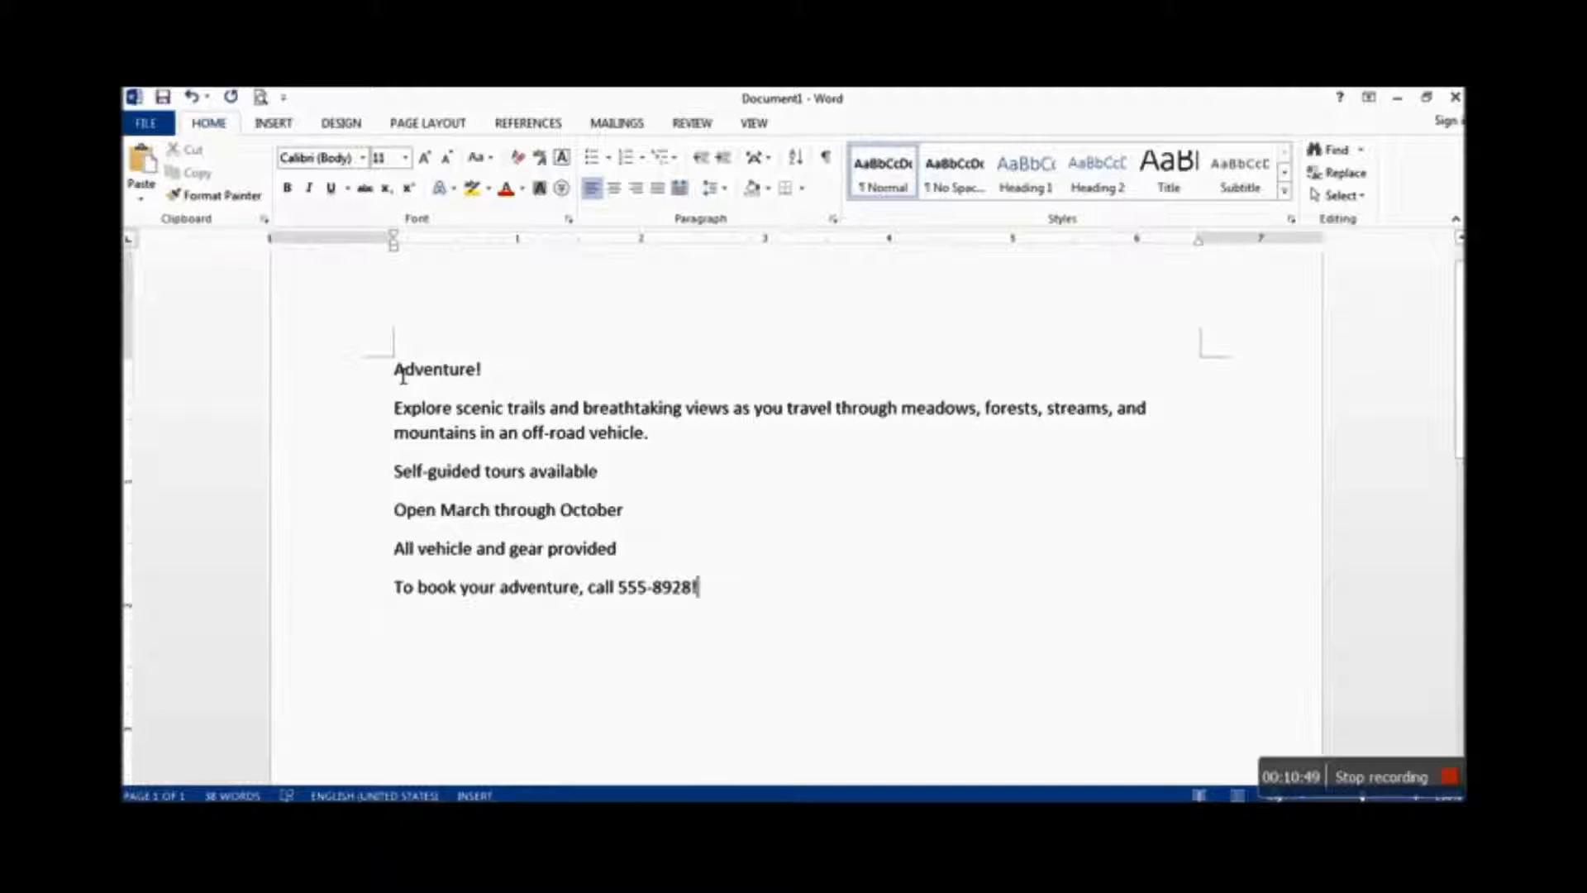
Select the headline "Adventure!" as a whole and again character by character, clearing the selection each time
left_click_drag(402, 376, 489, 378)
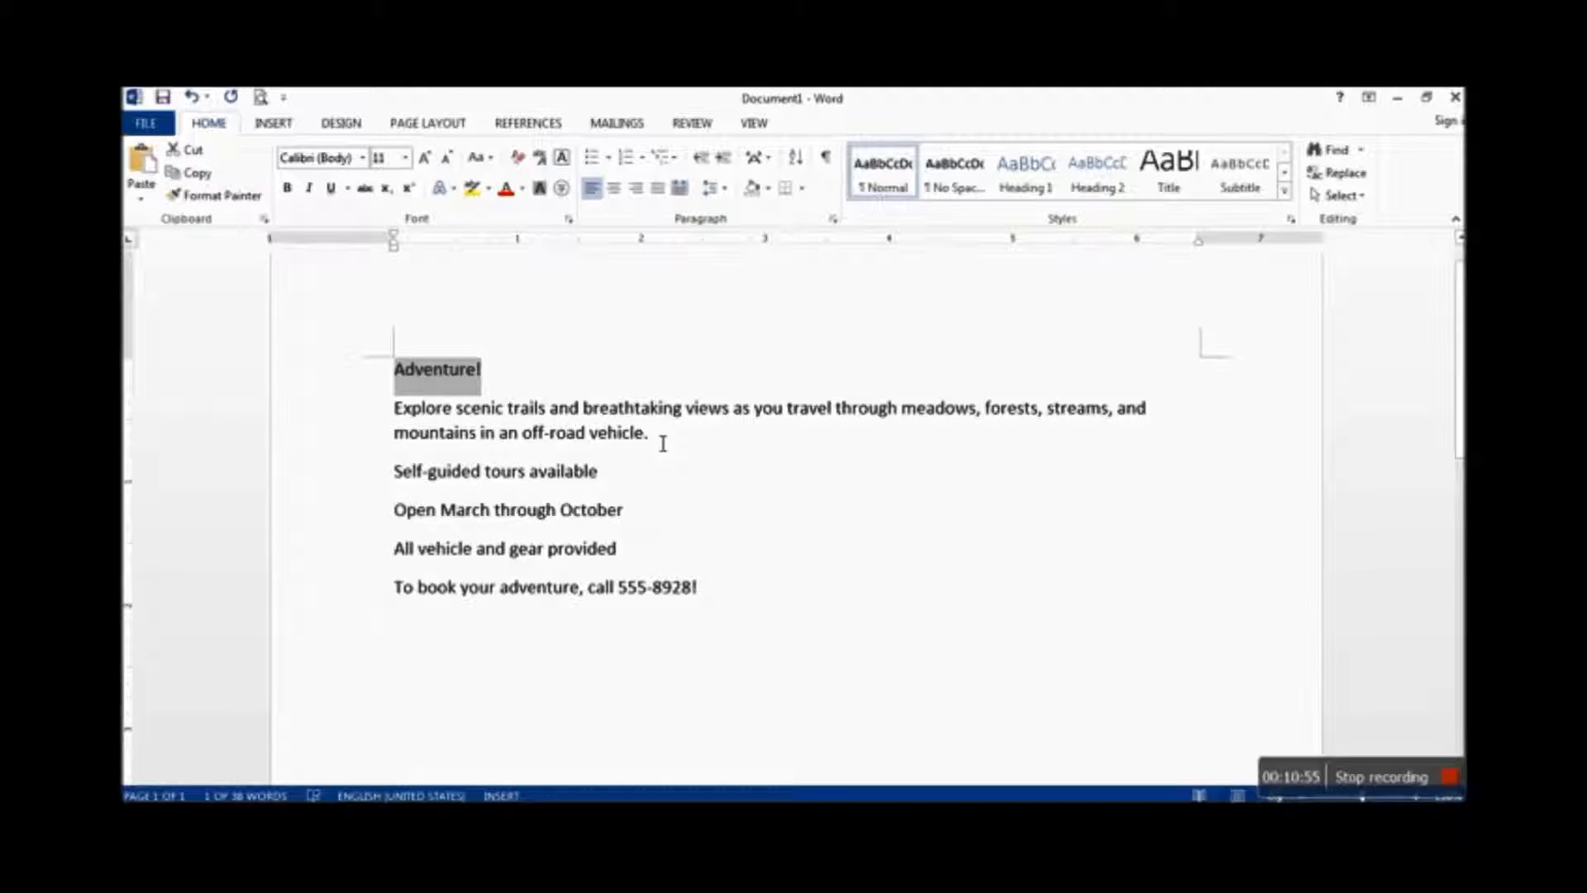
left_click(496, 370)
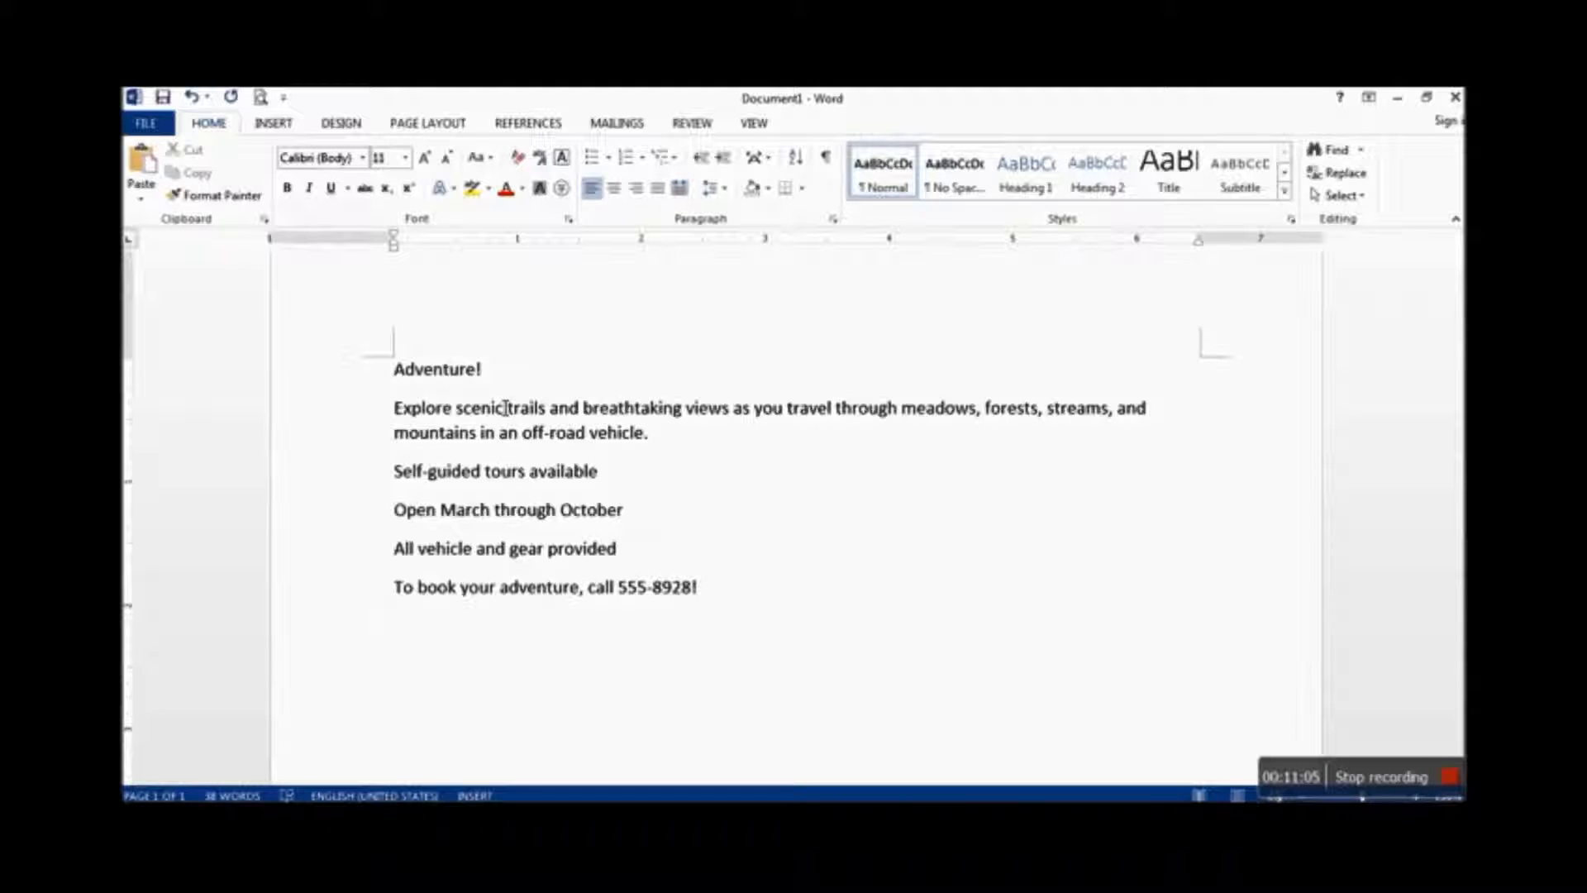
key("shift+Right")
key("shift+Right")
key("shift+Right")
key("shift+Right")
key("shift+Right")
key("shift+Right")
key("shift+Right")
key("shift+Right")
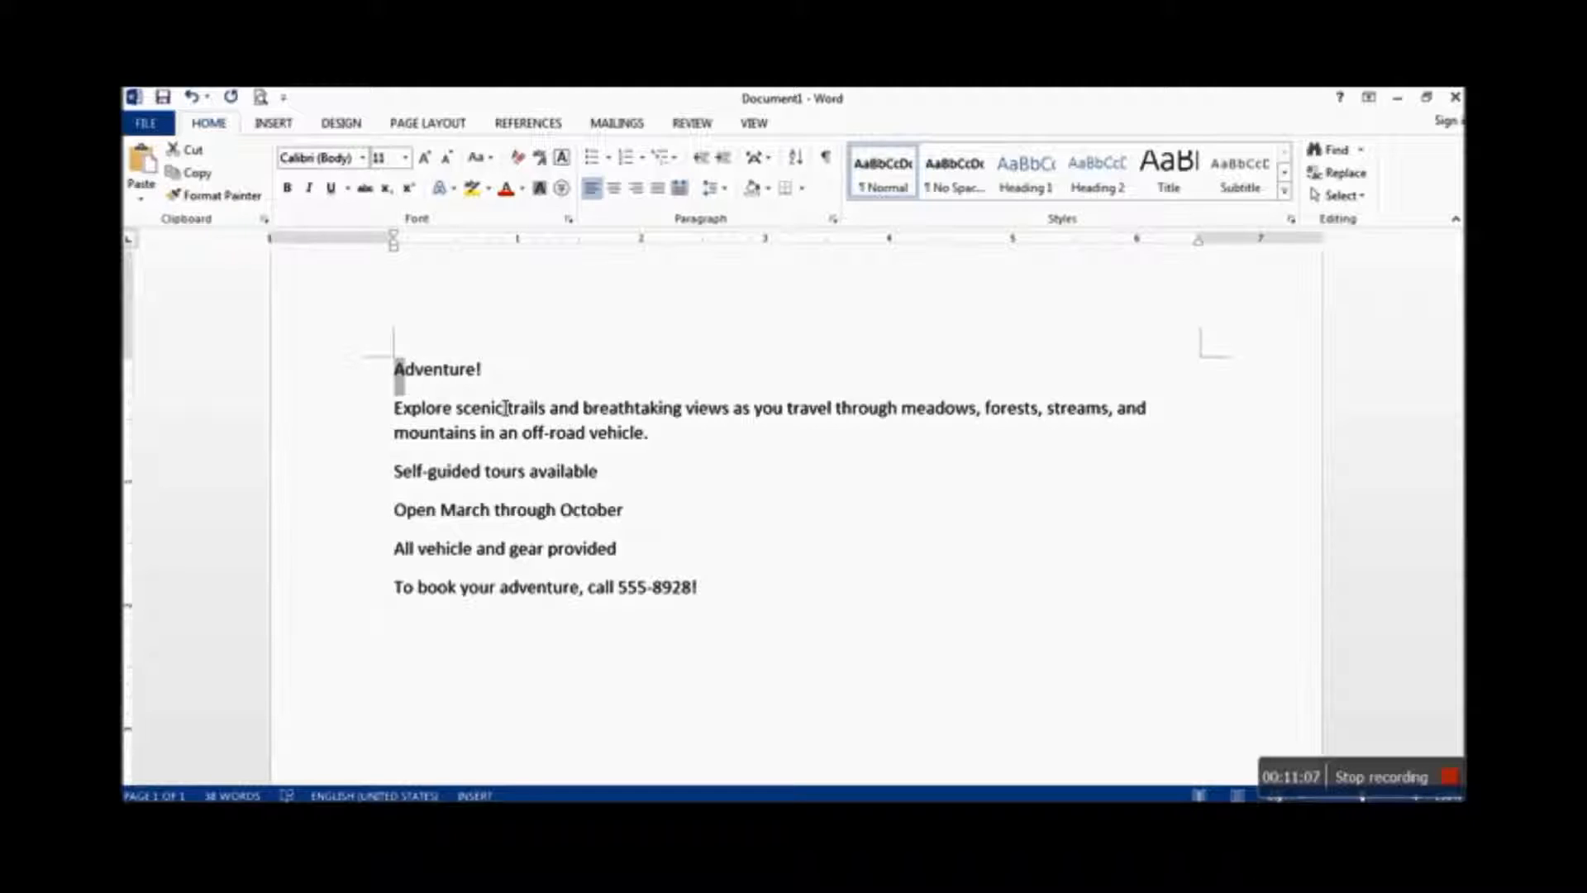
key("shift+Right")
key("shift+Right")
key("shift+Right")
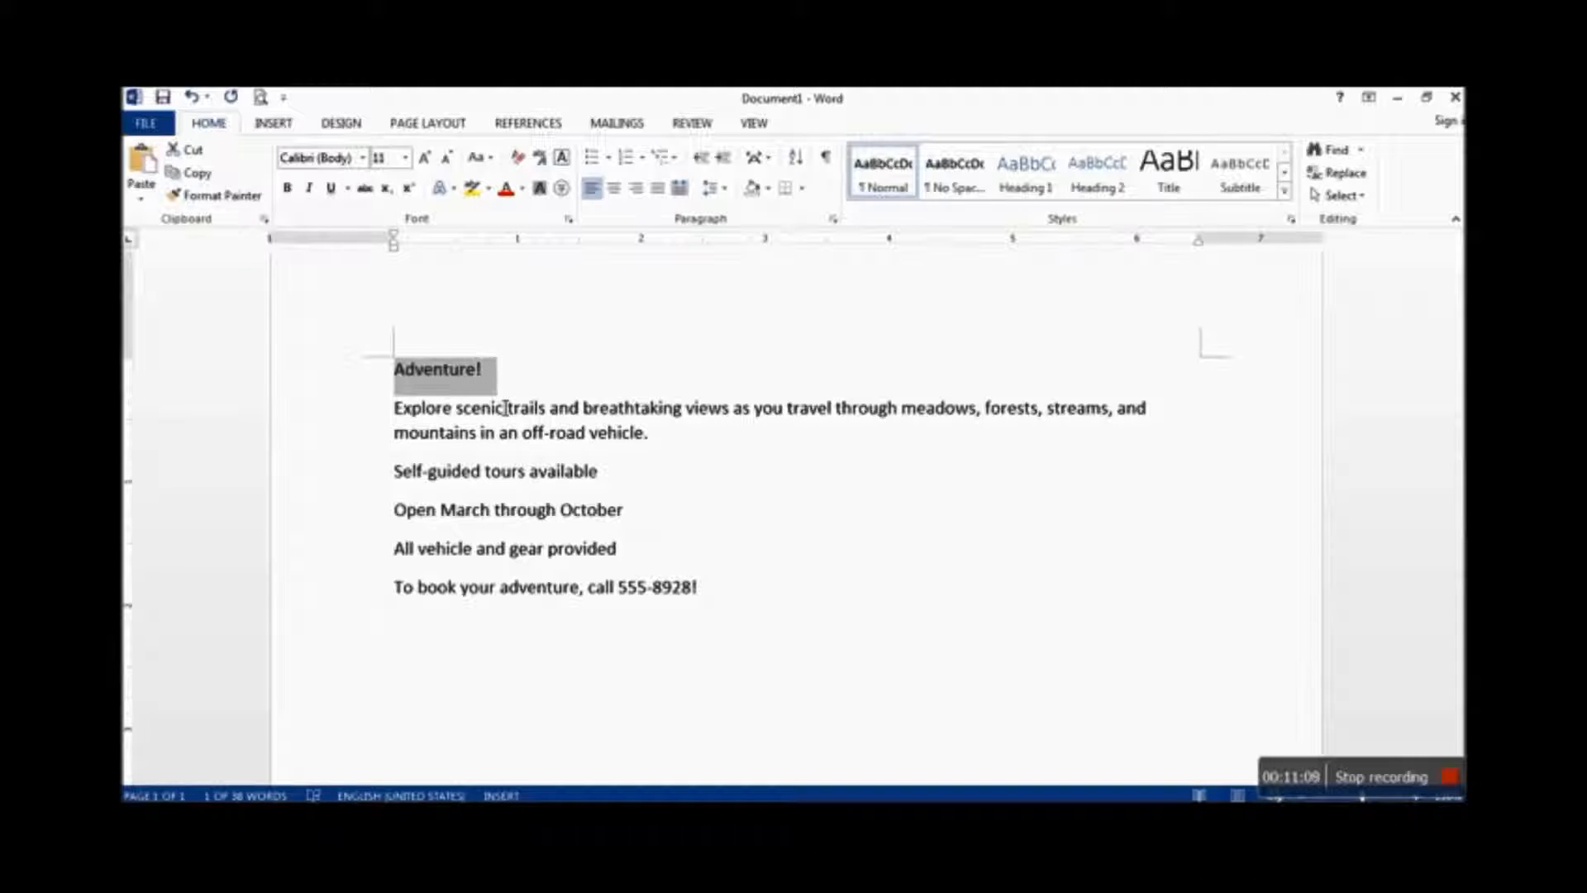
left_click(605, 390)
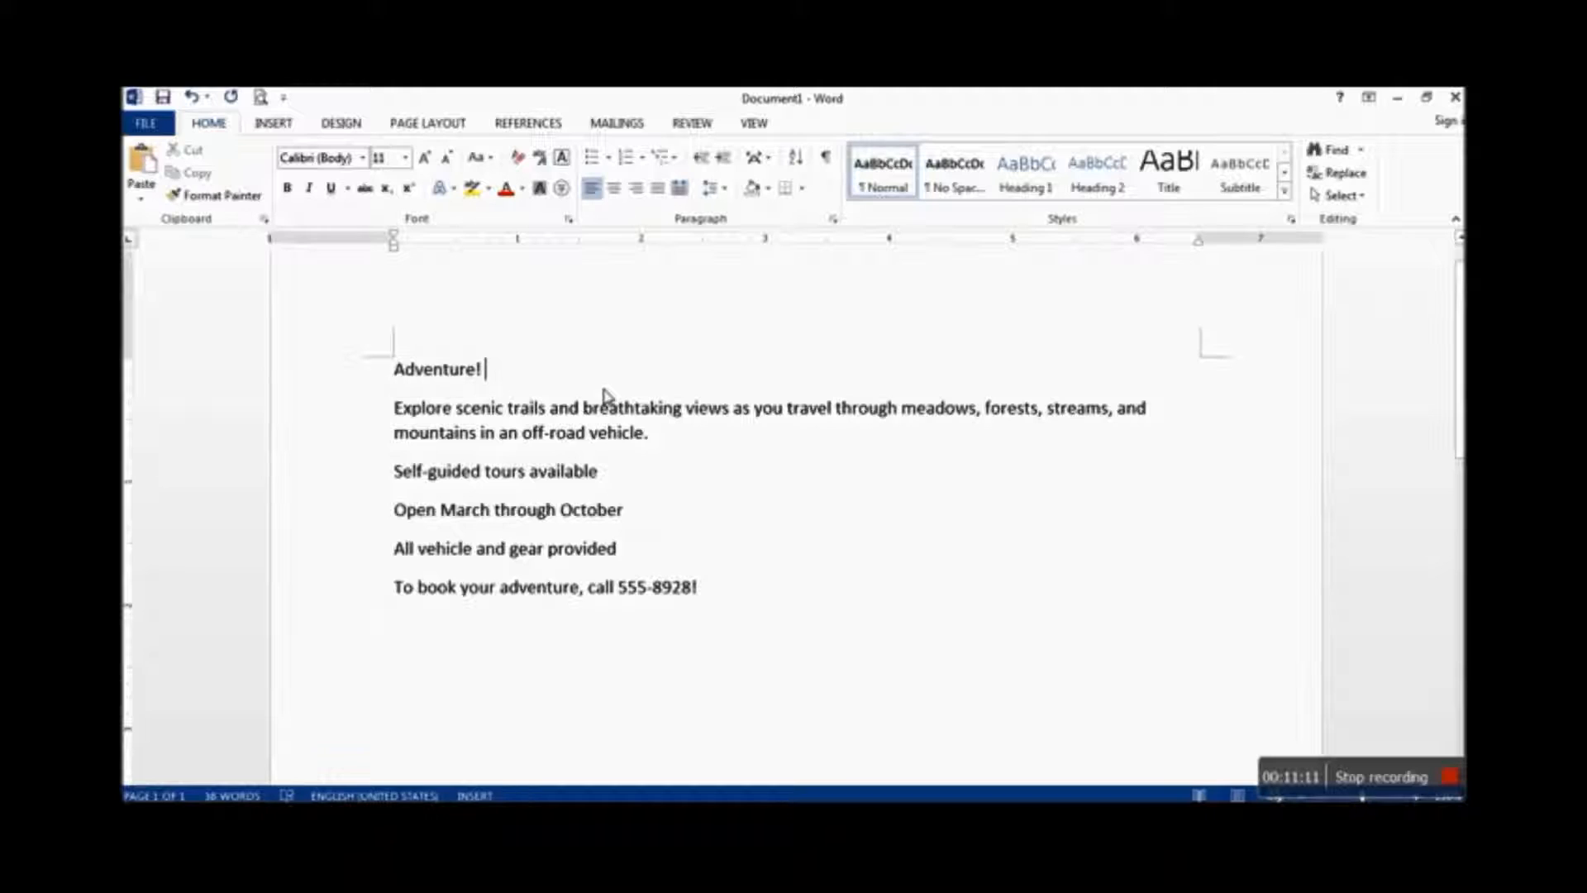
Select the entire headline paragraph twice and the entire body paragraph once, clearing each selection
triple_click(440, 370)
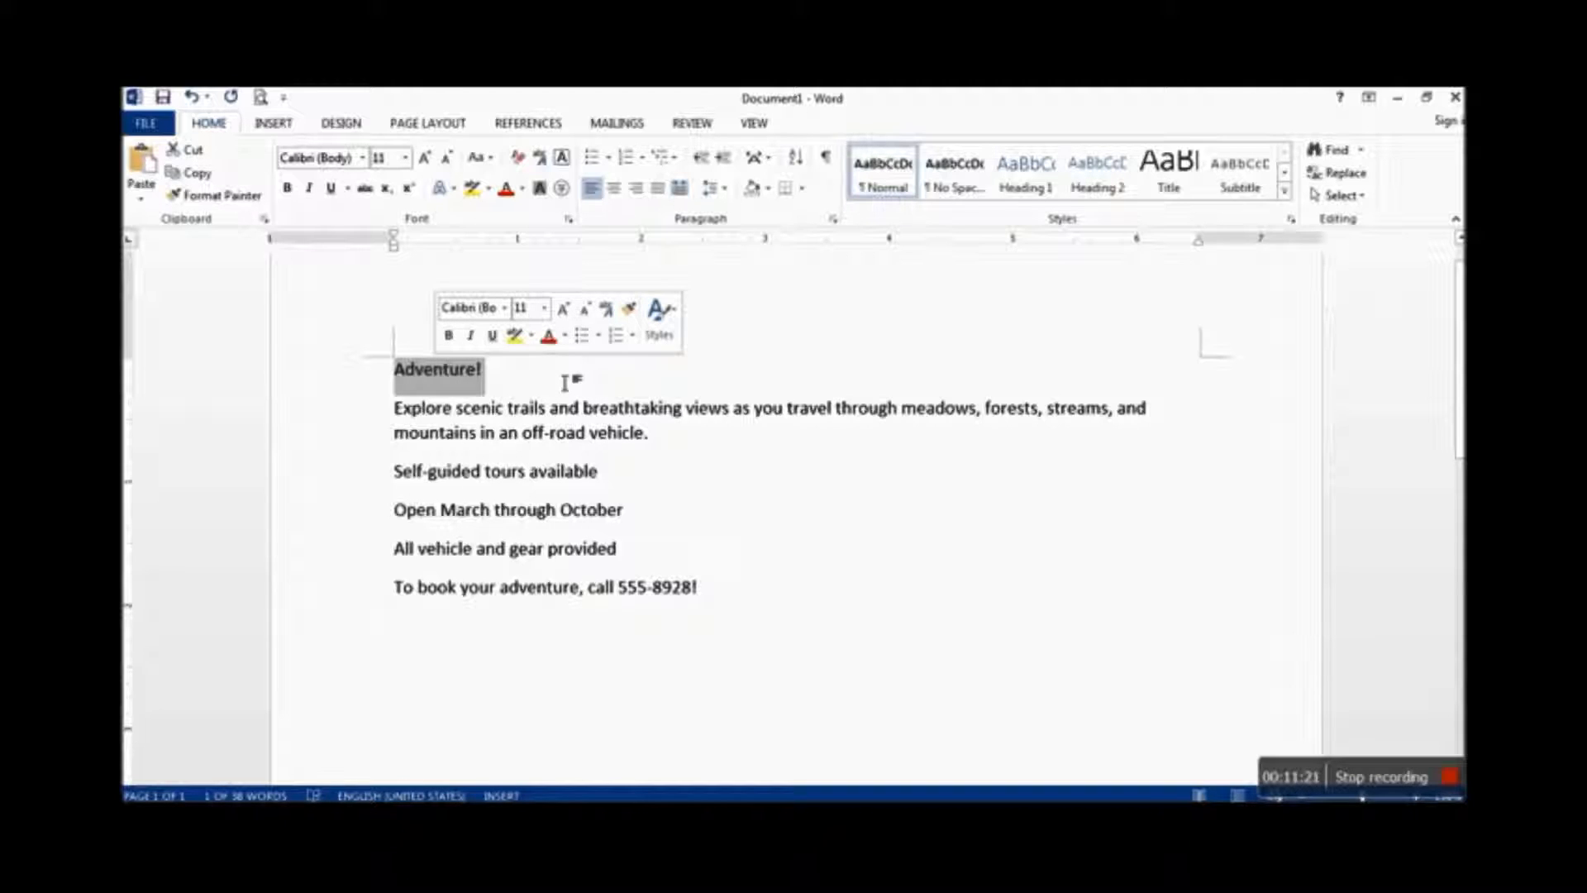
left_click(479, 377)
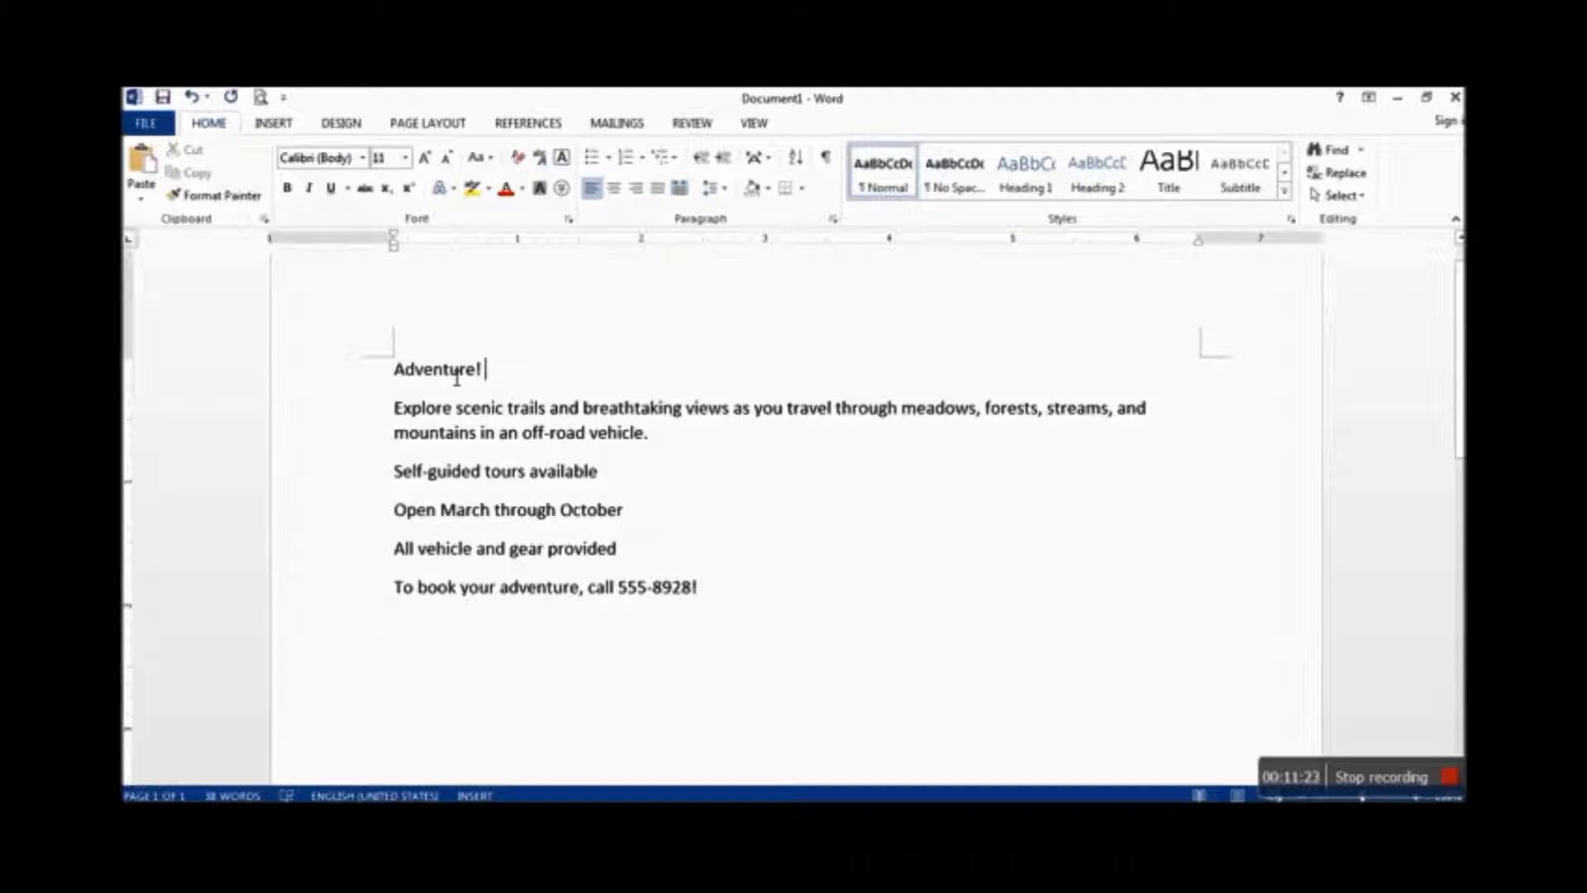
triple_click(456, 377)
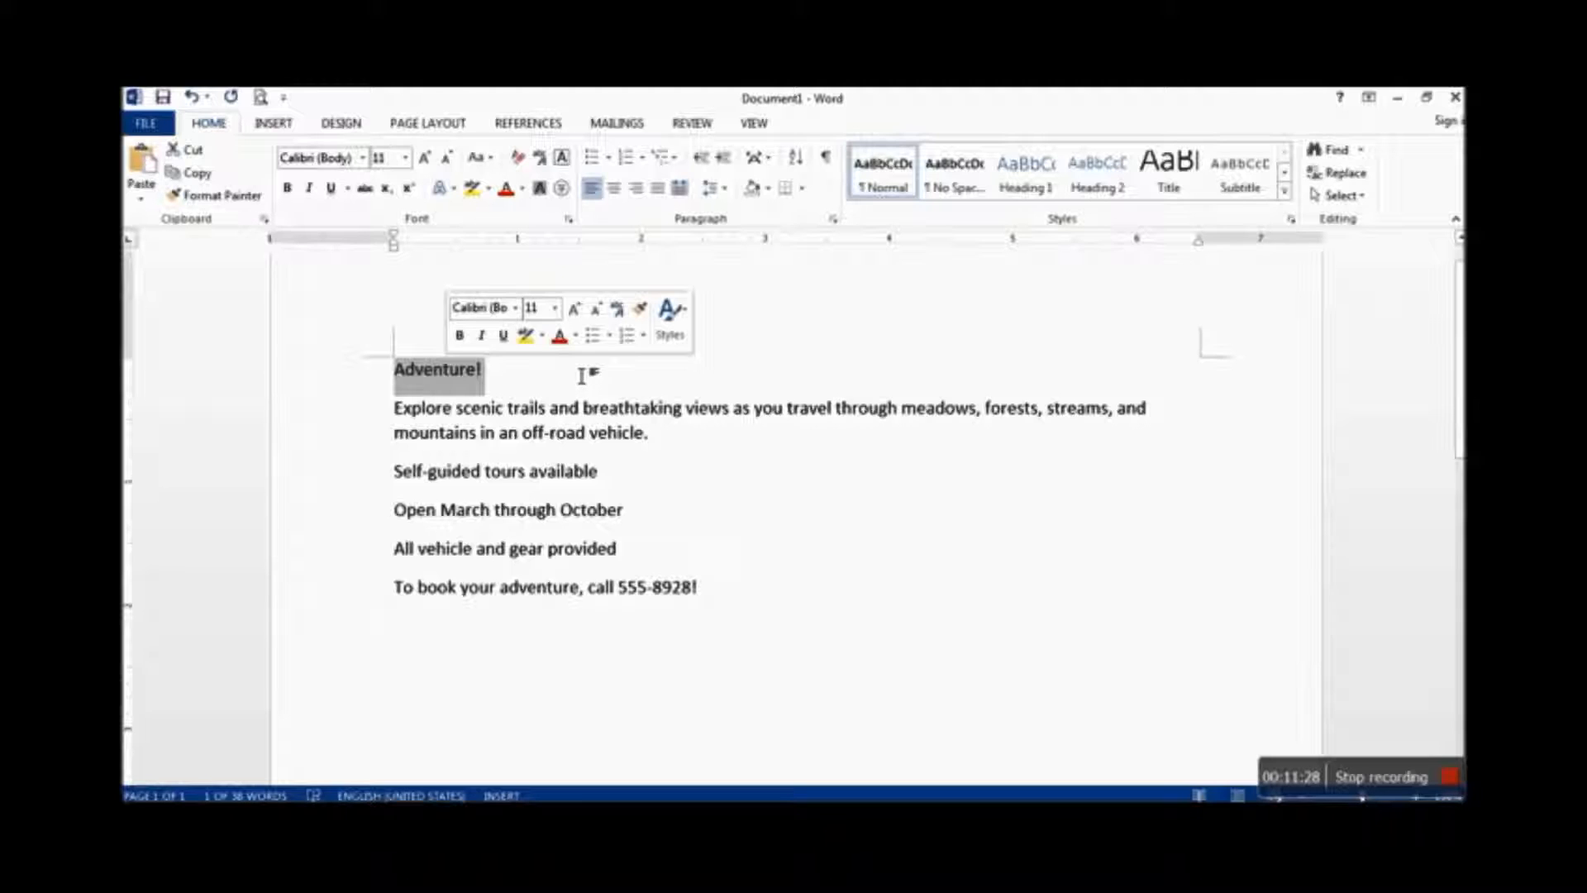
left_click(693, 438)
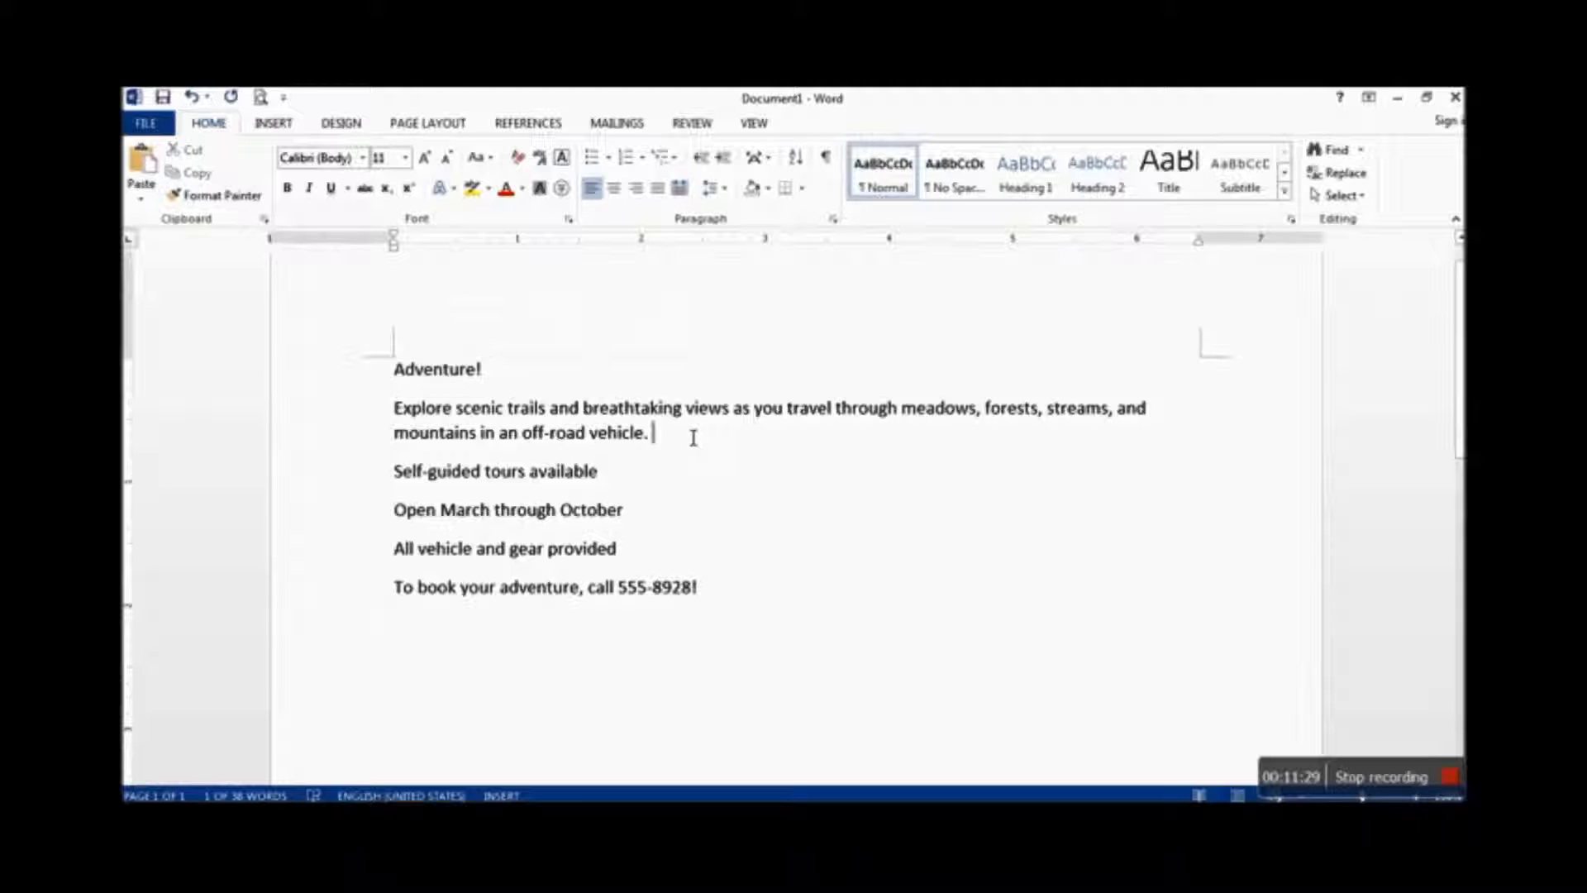
triple_click(632, 409)
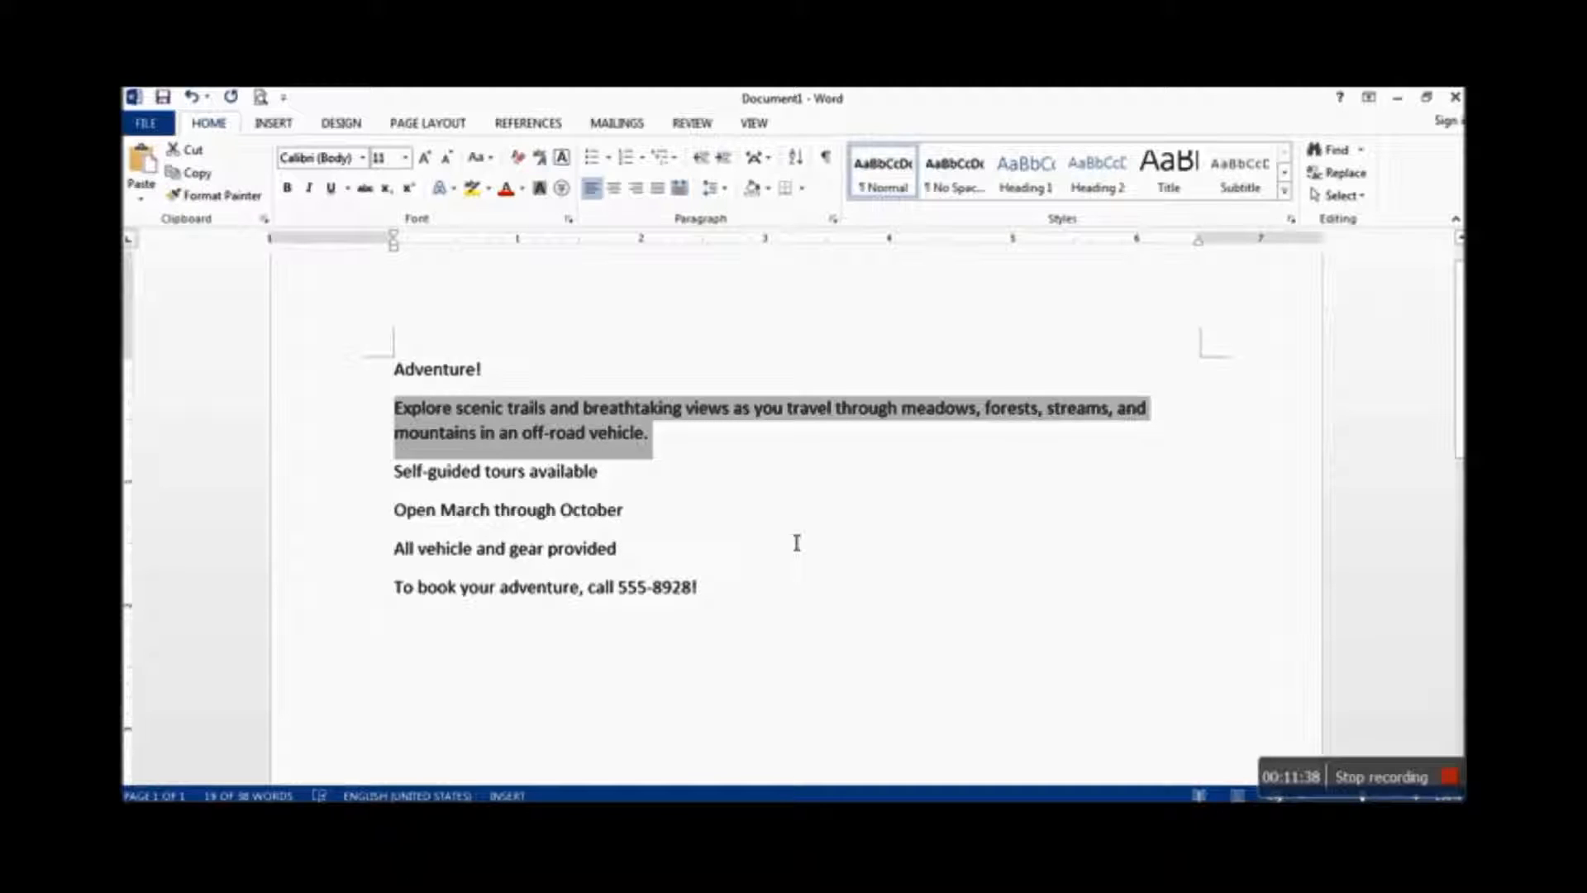
left_click(521, 389)
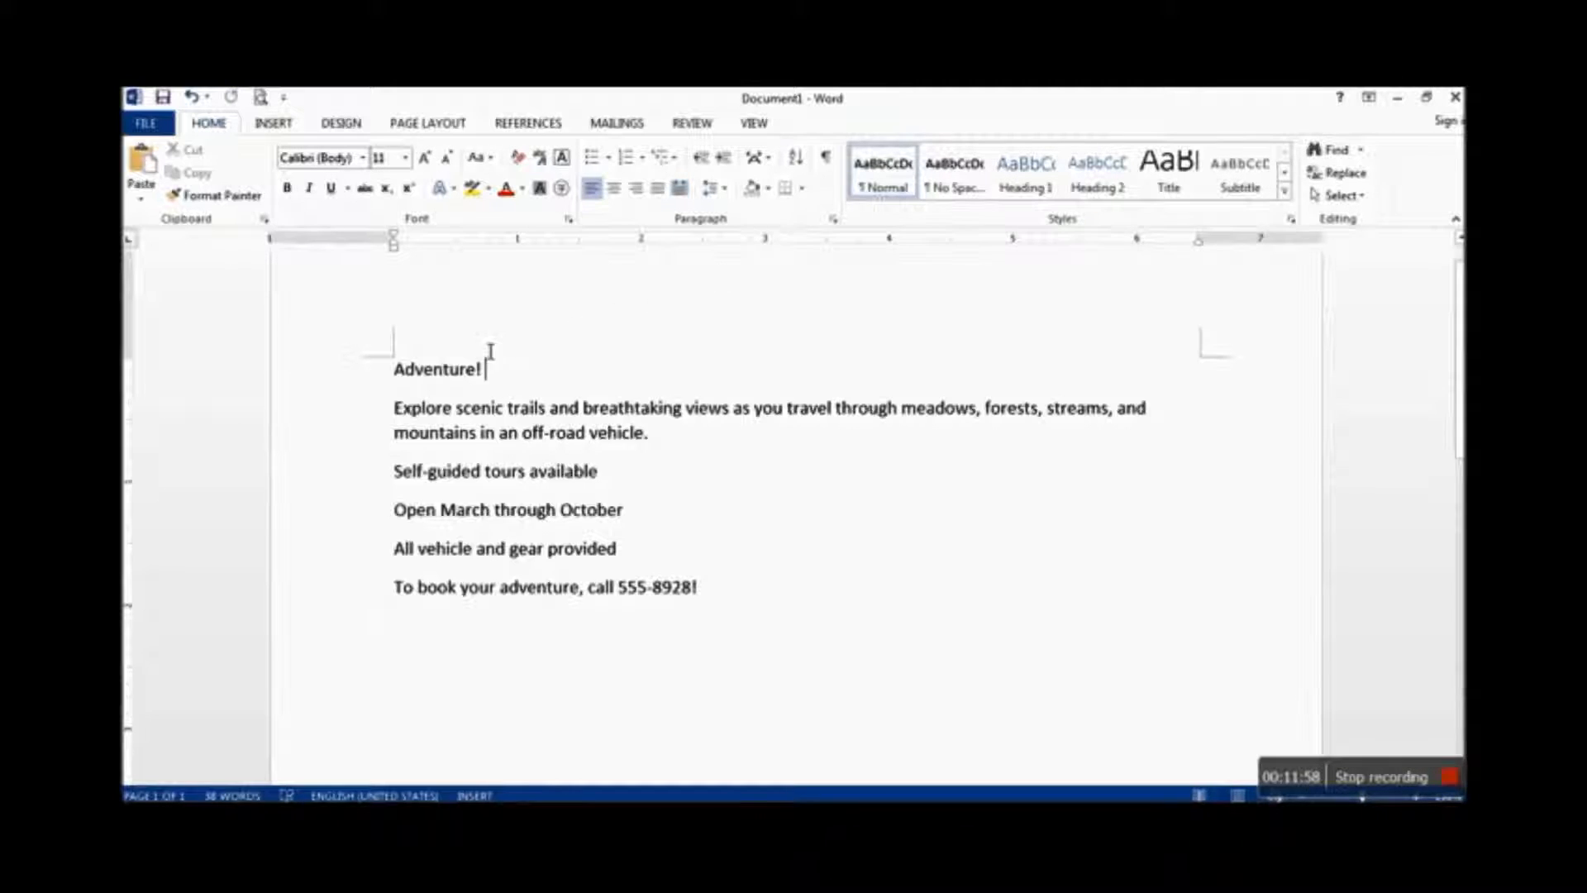
Select the headline, the body paragraph's first line and the "Self-guided tours available" line one at a time, then reselect and deselect the headline
left_click(400, 373)
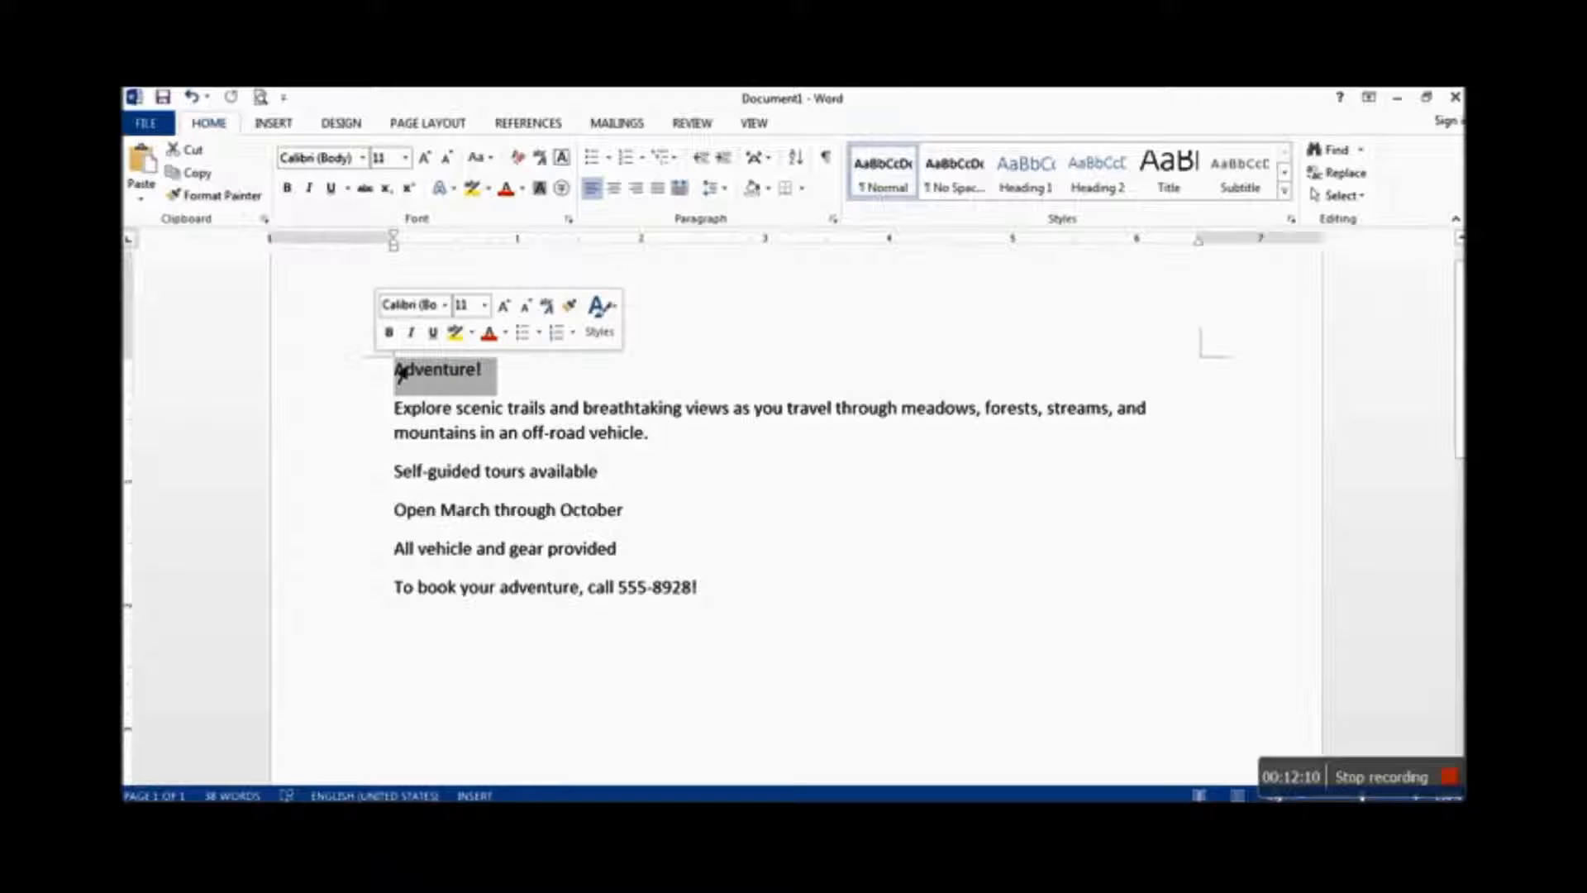
left_click(385, 410)
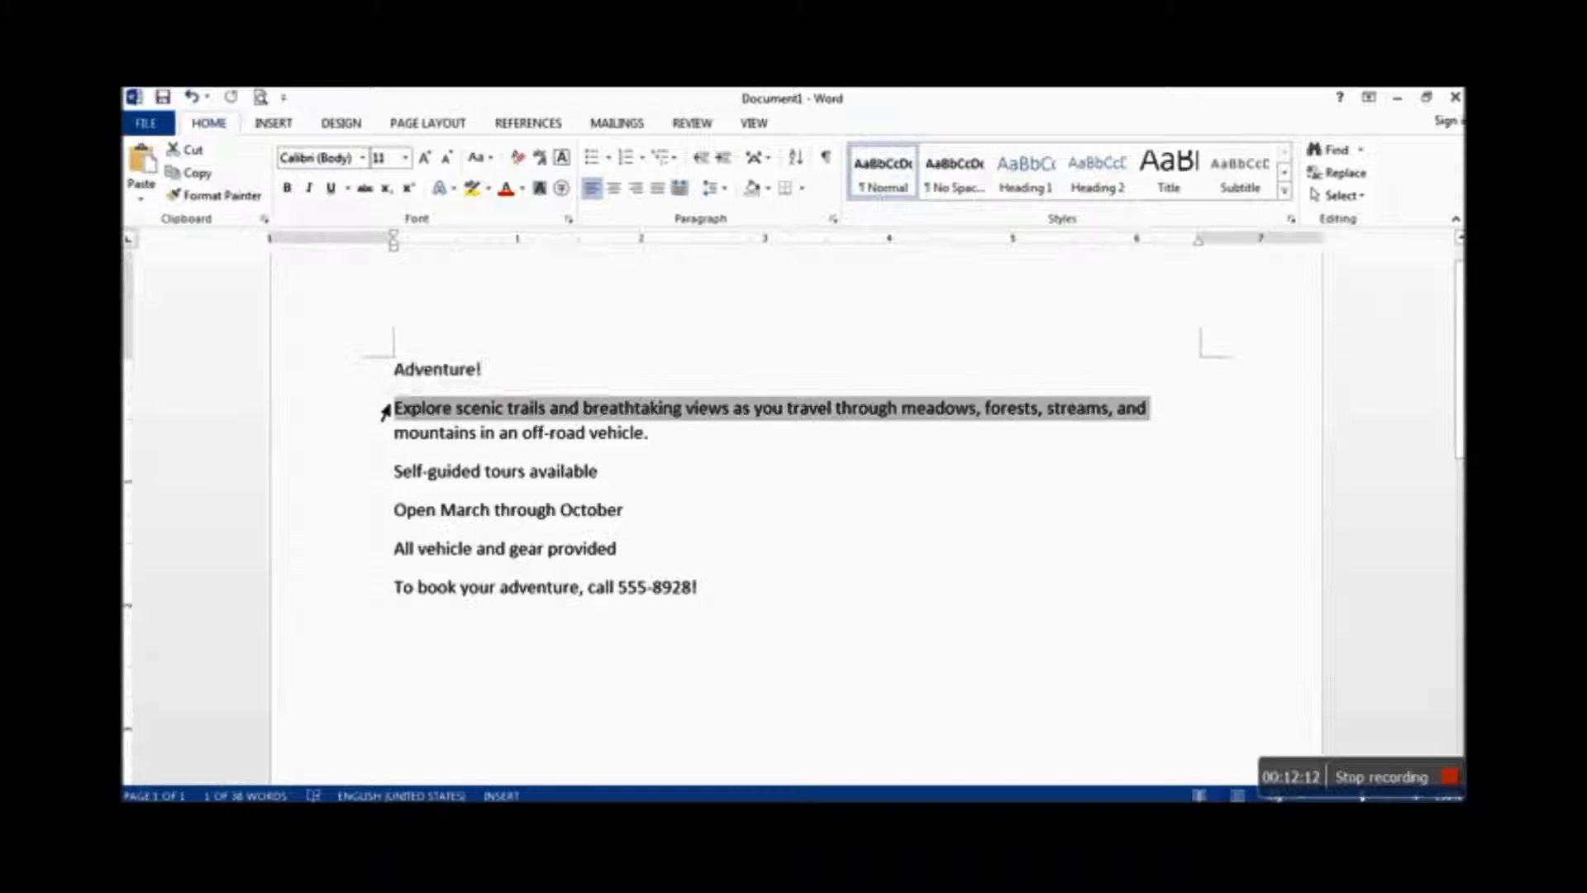
left_click(388, 478)
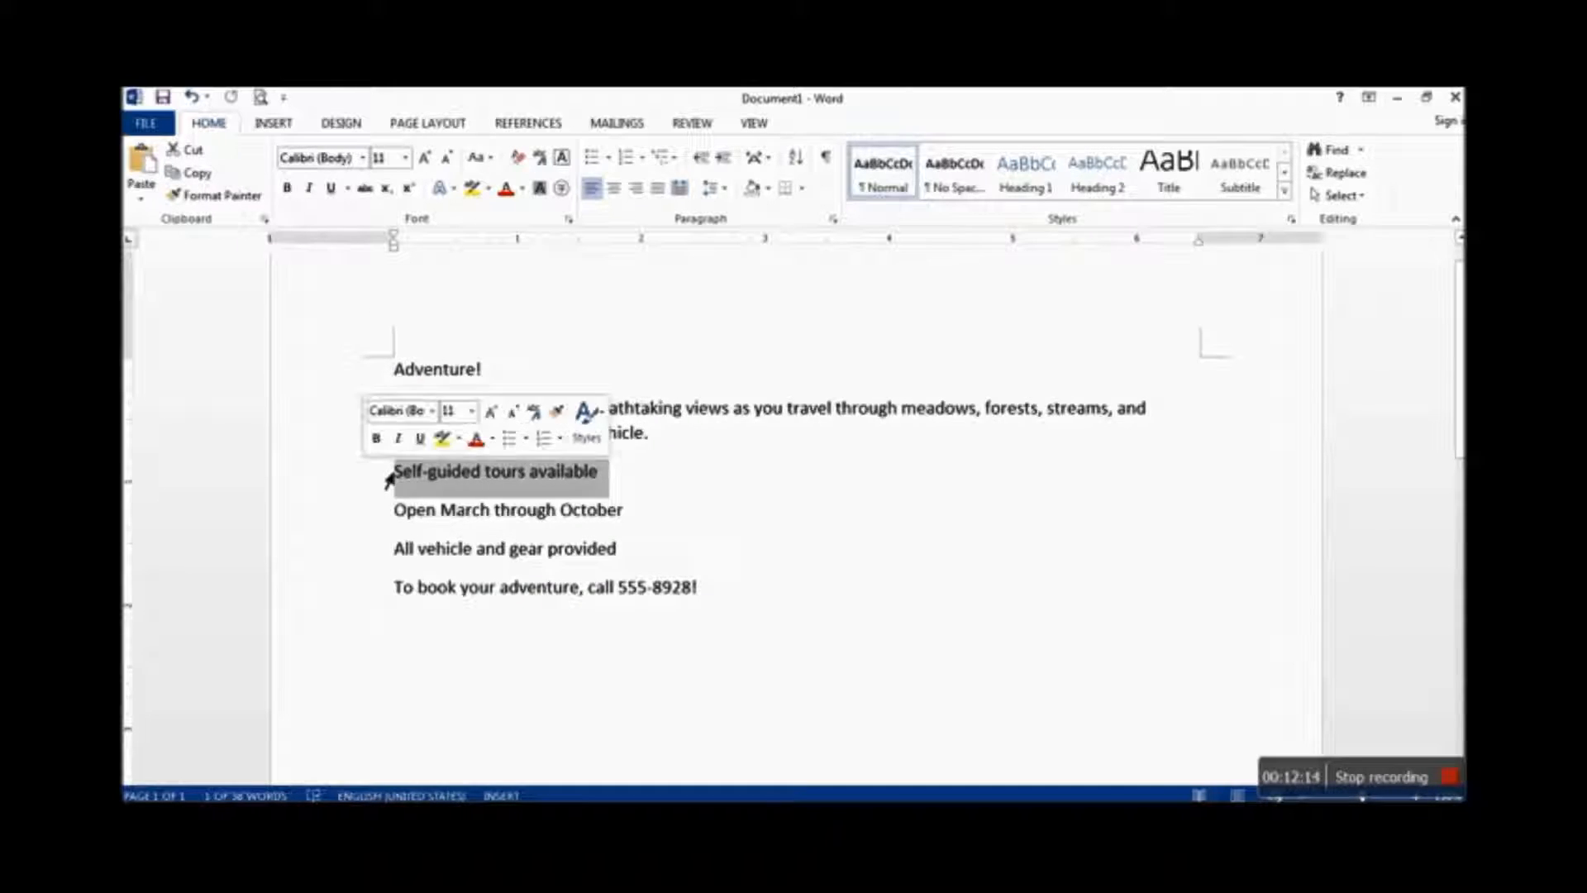
left_click(514, 372)
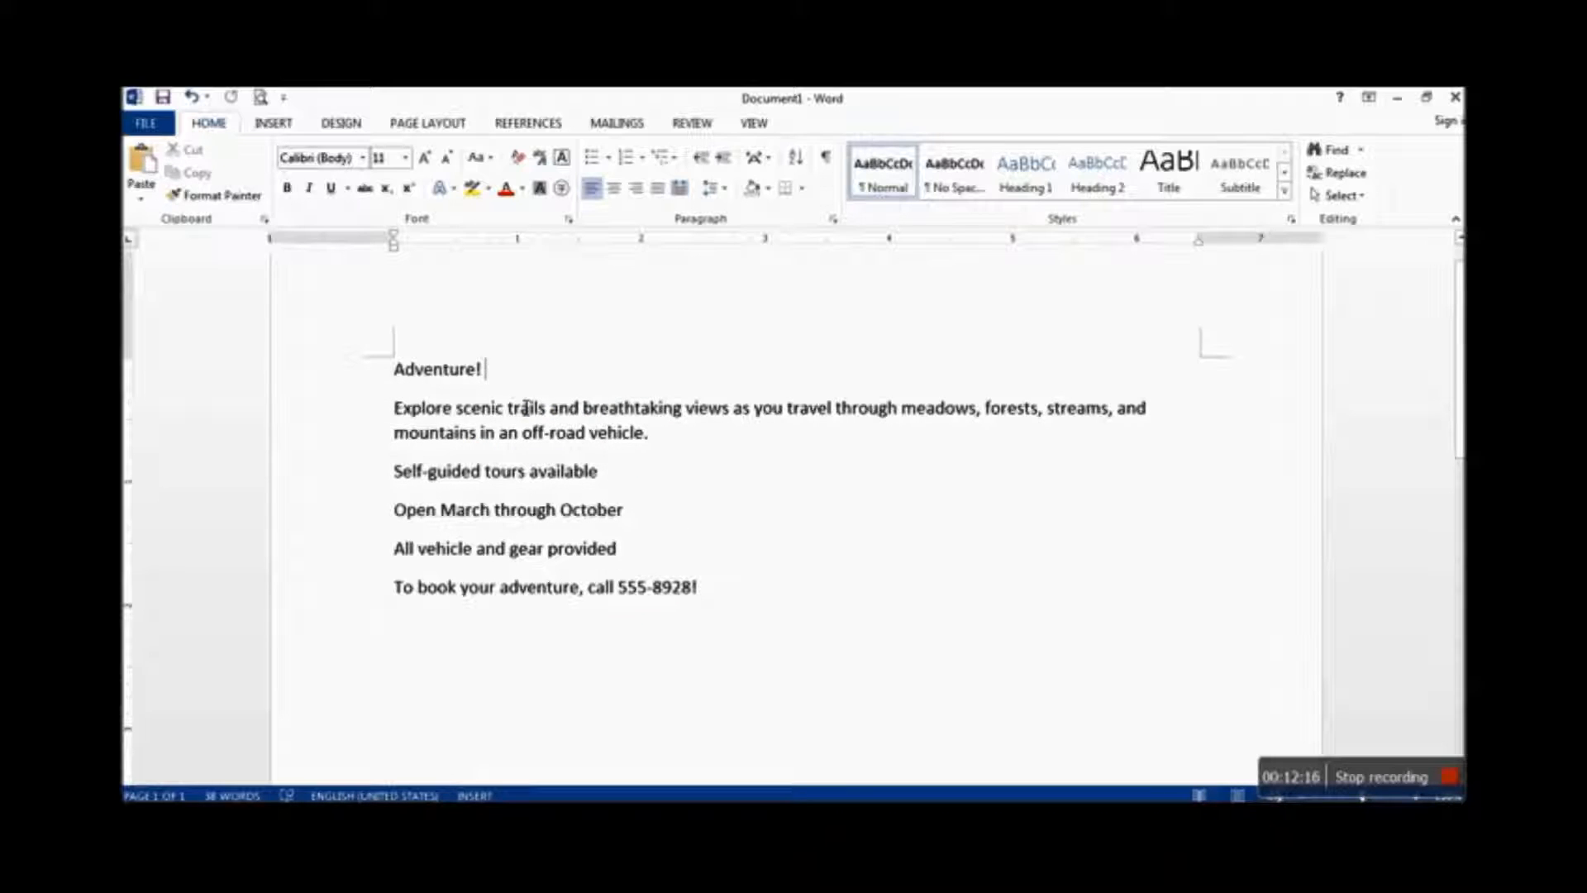
left_click(396, 370)
triple_click(494, 372)
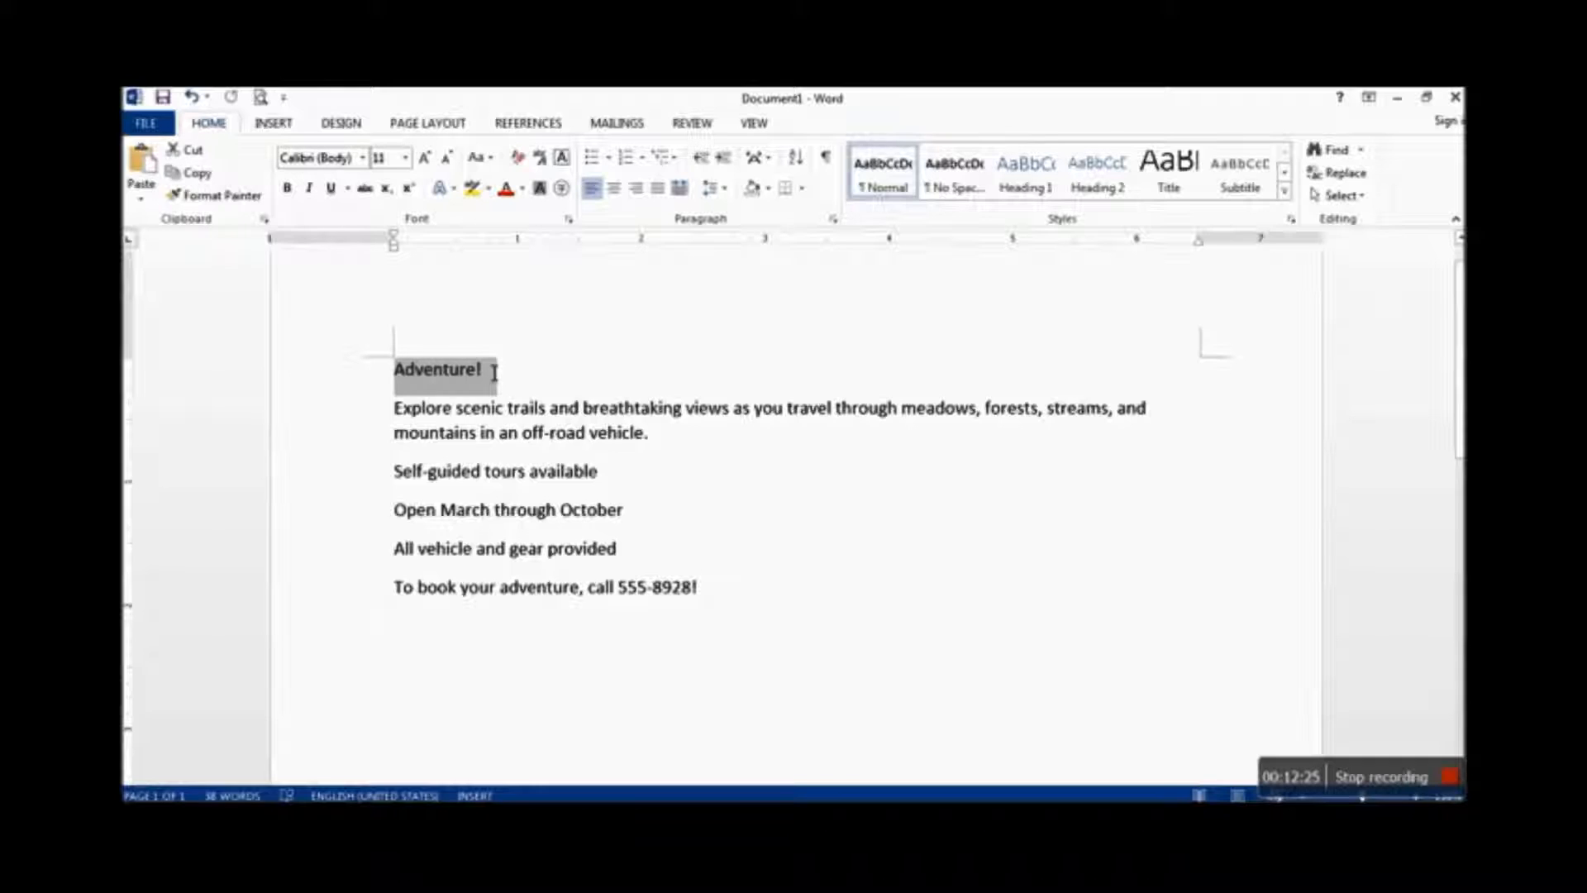
left_click(646, 387)
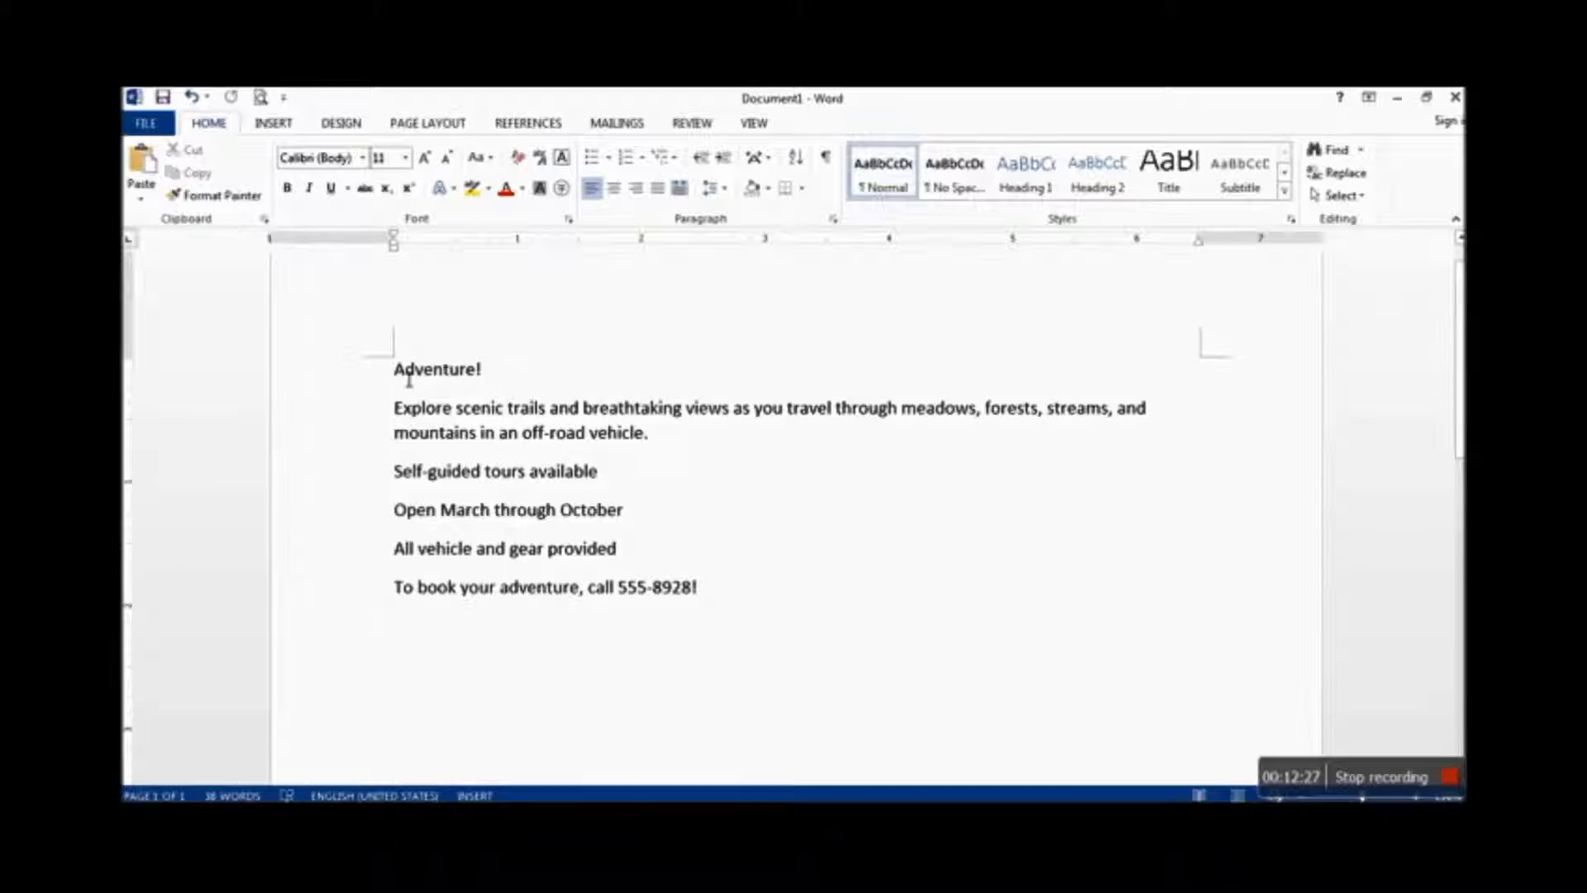
Center the headline "Adventure!" horizontally, undo the centering once and apply it again
key("Home")
key("shift+Down")
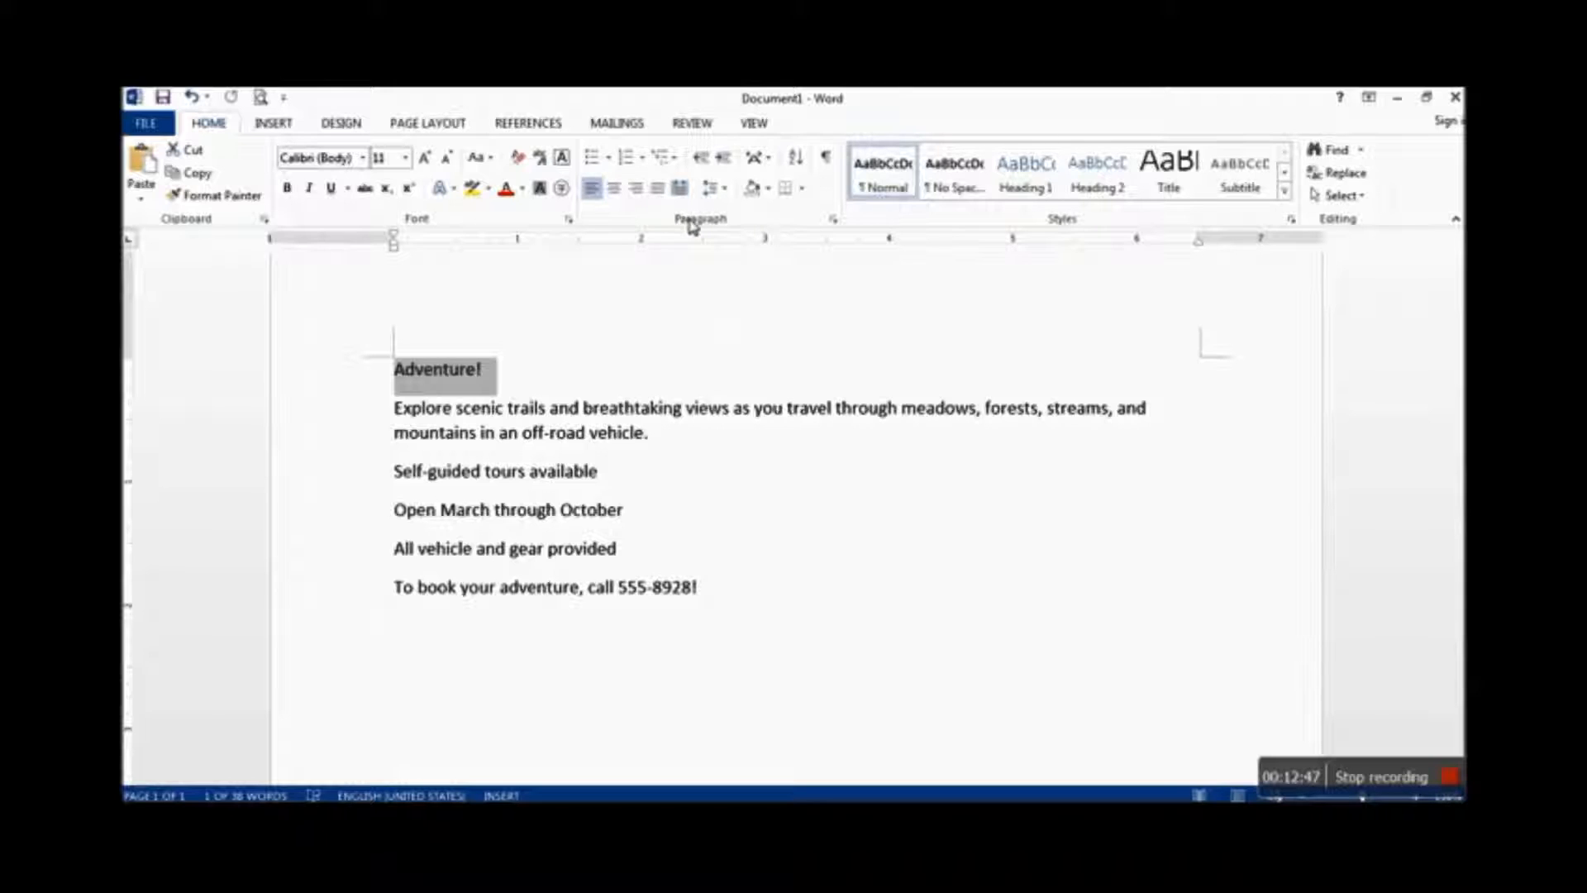
left_click(620, 195)
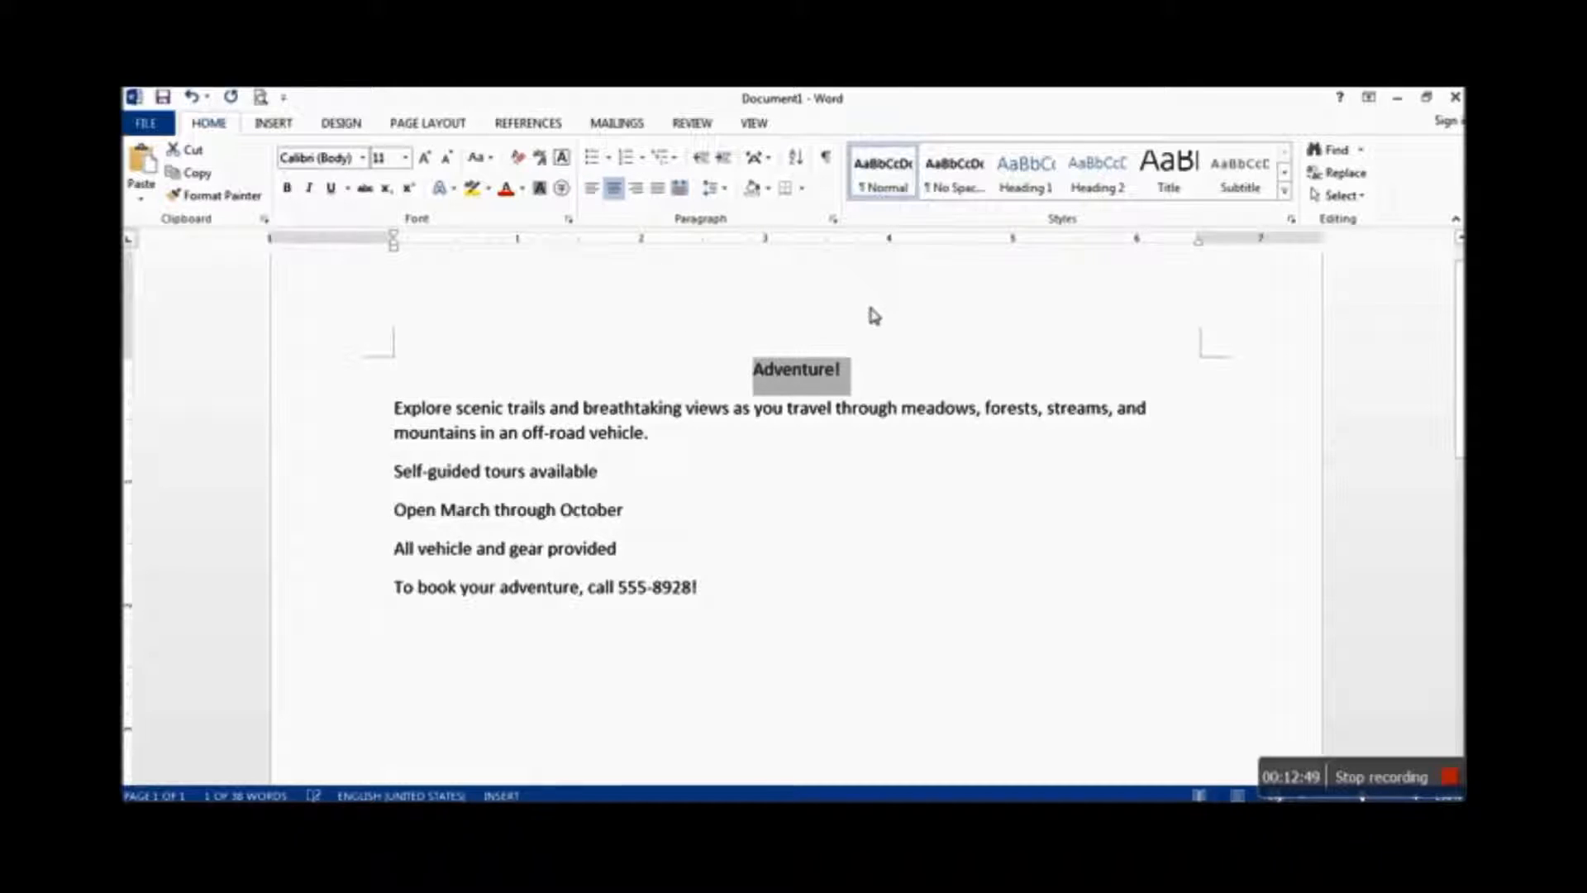
key("ctrl+z")
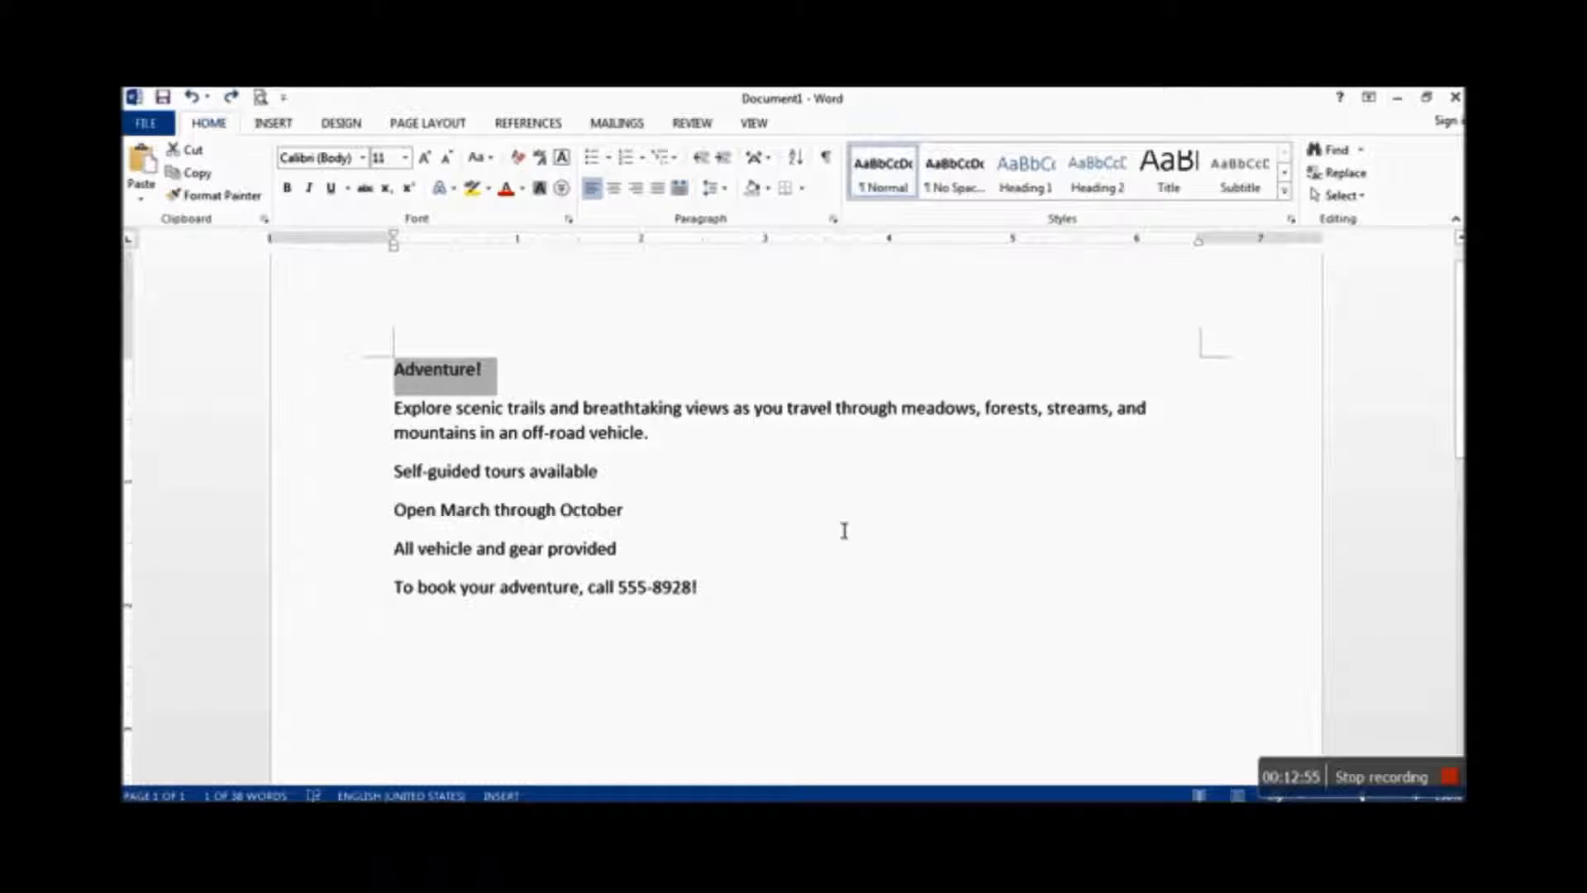
key("ctrl+e")
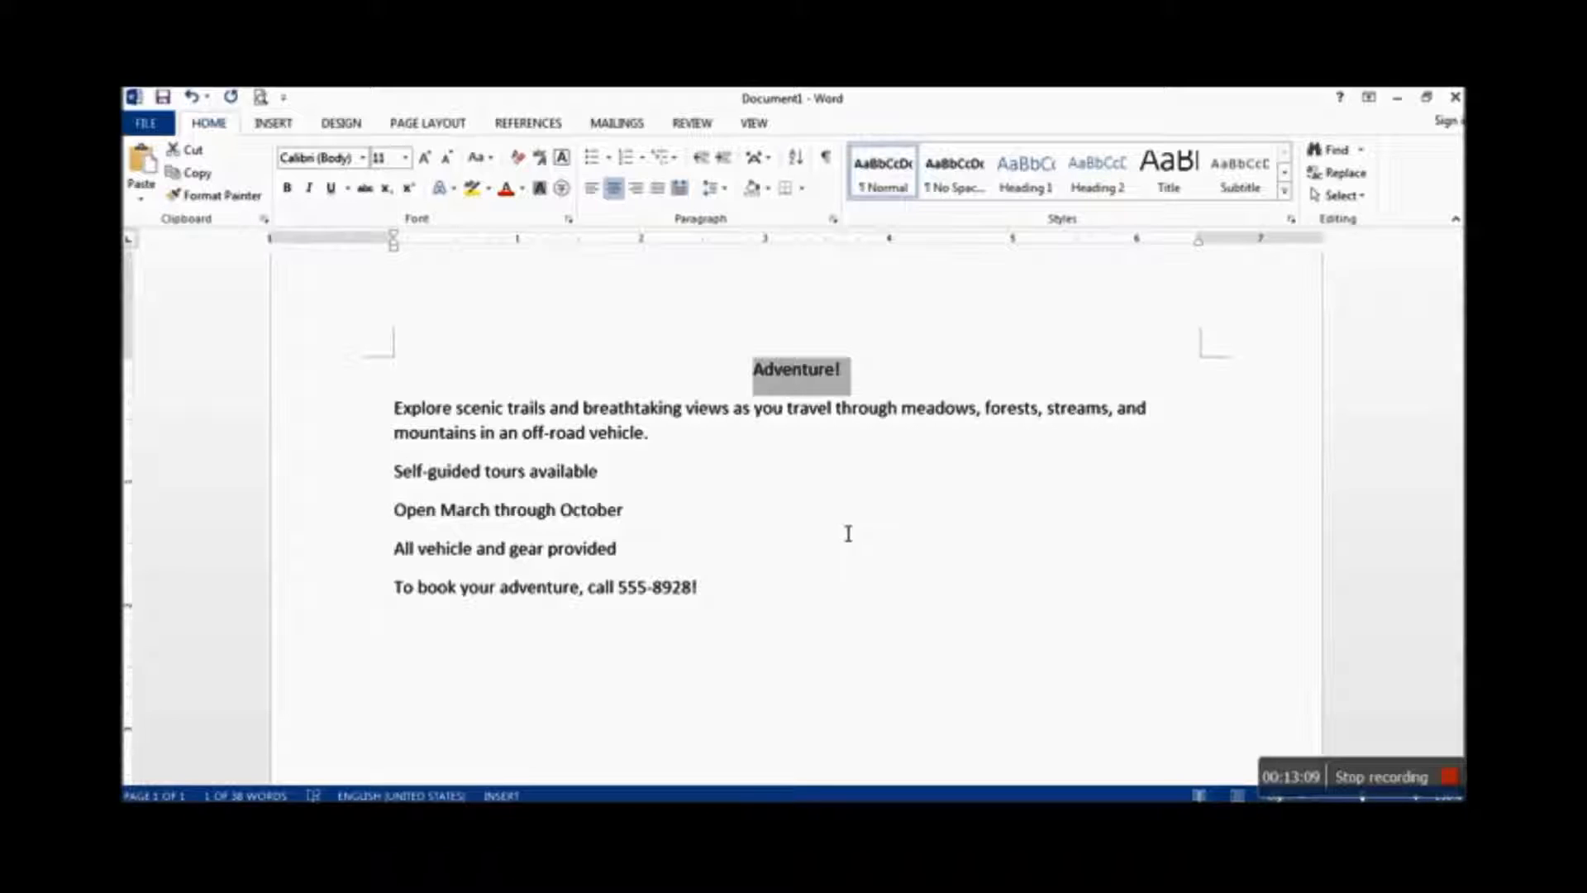
Try font size 72 and the custom font size 50 on the headline
left_click(406, 159)
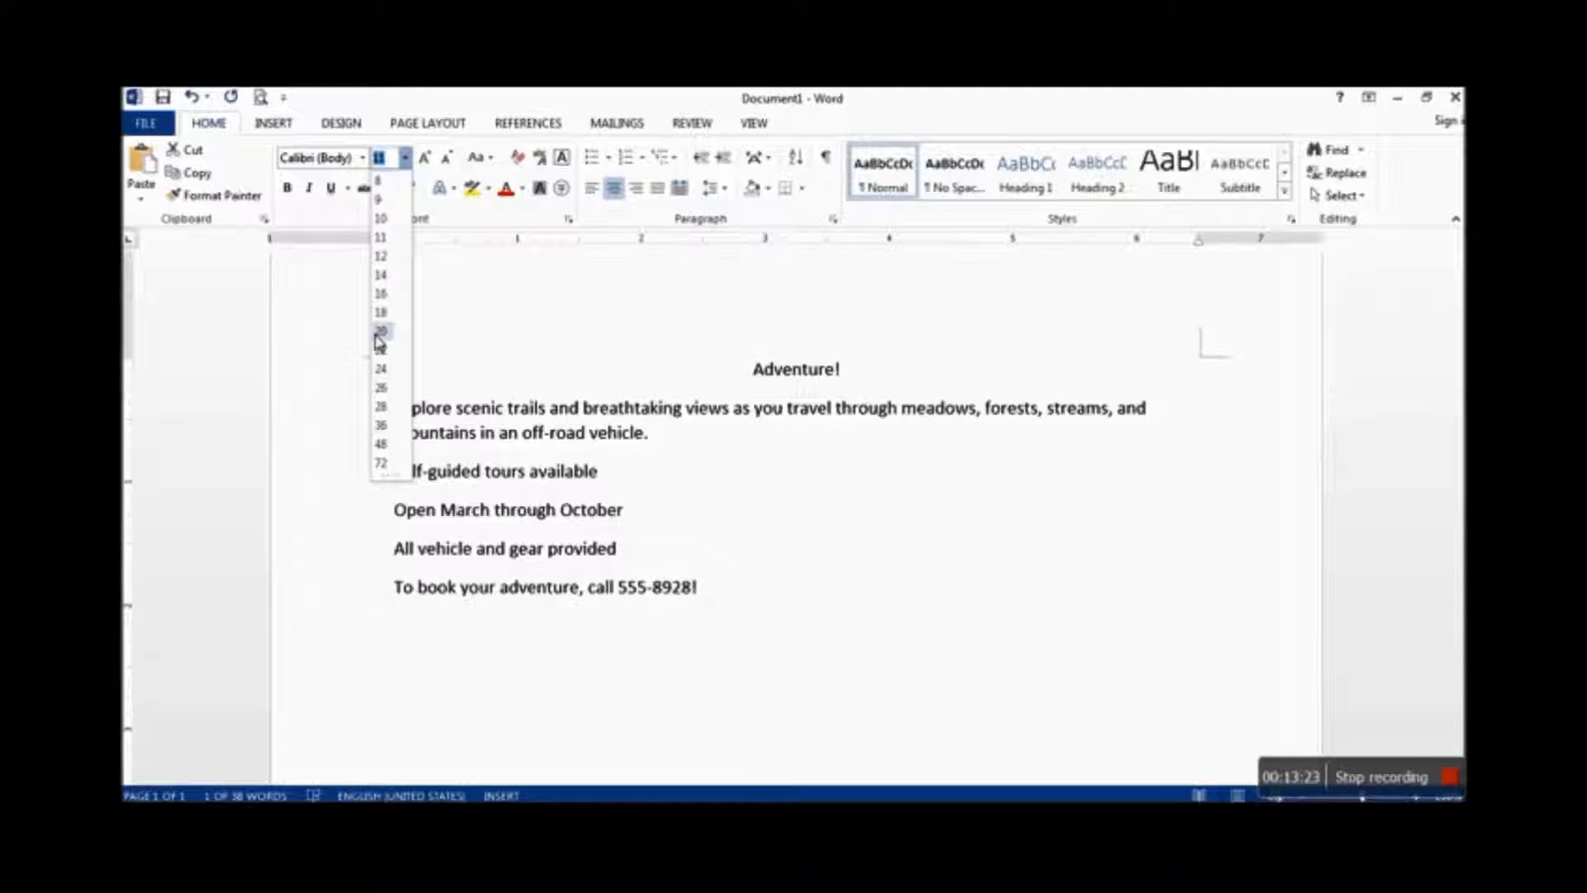
left_click(384, 463)
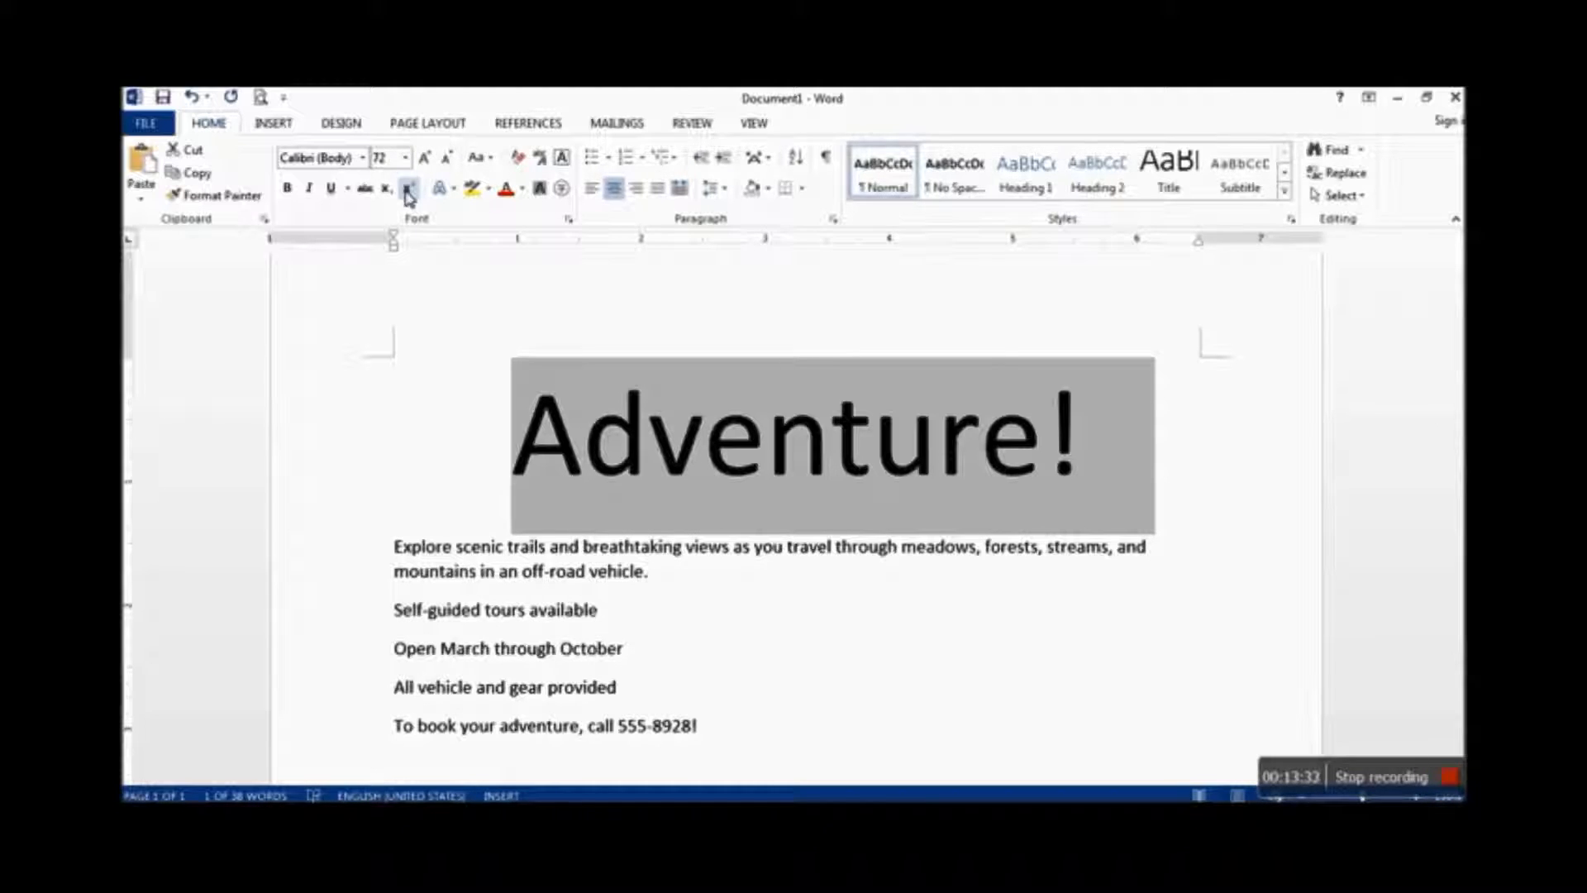
left_click(406, 160)
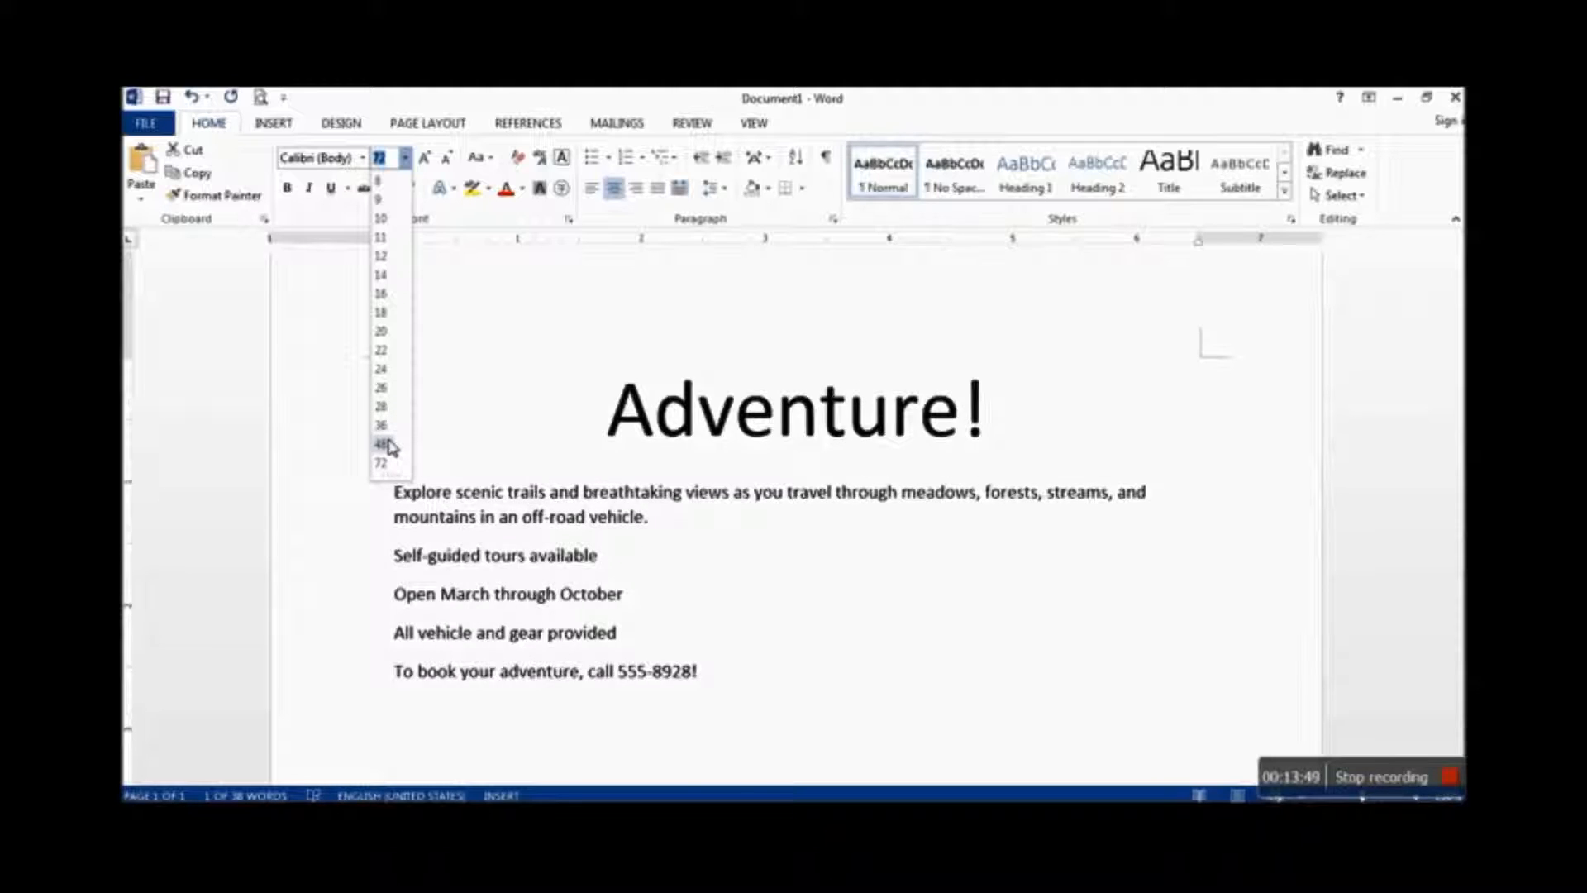
left_click(379, 157)
key("BackSpace")
type("50")
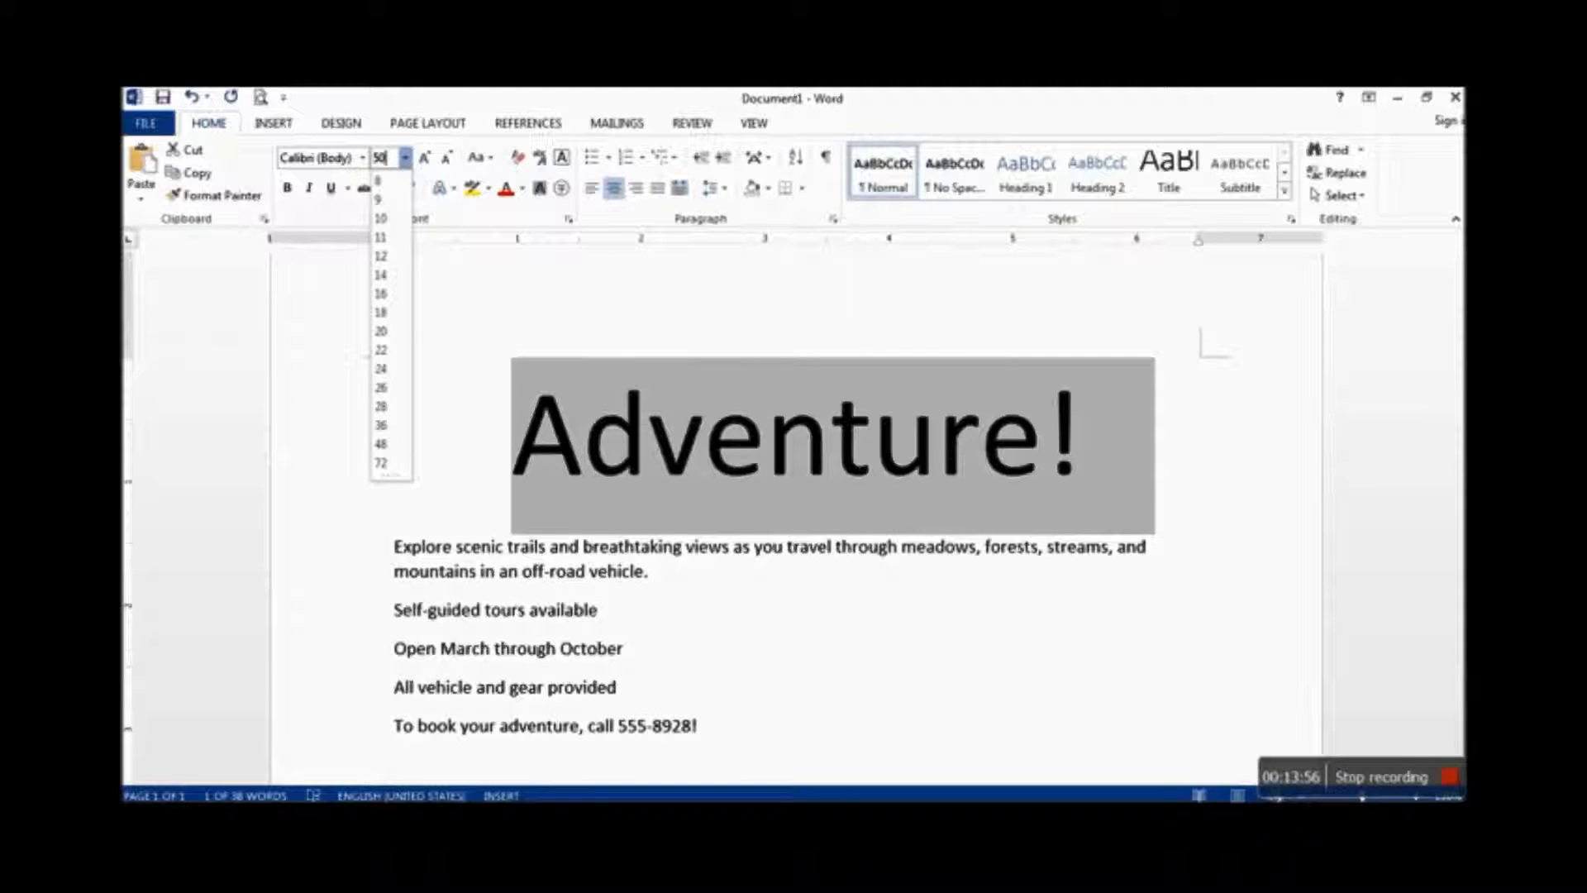
key("Return")
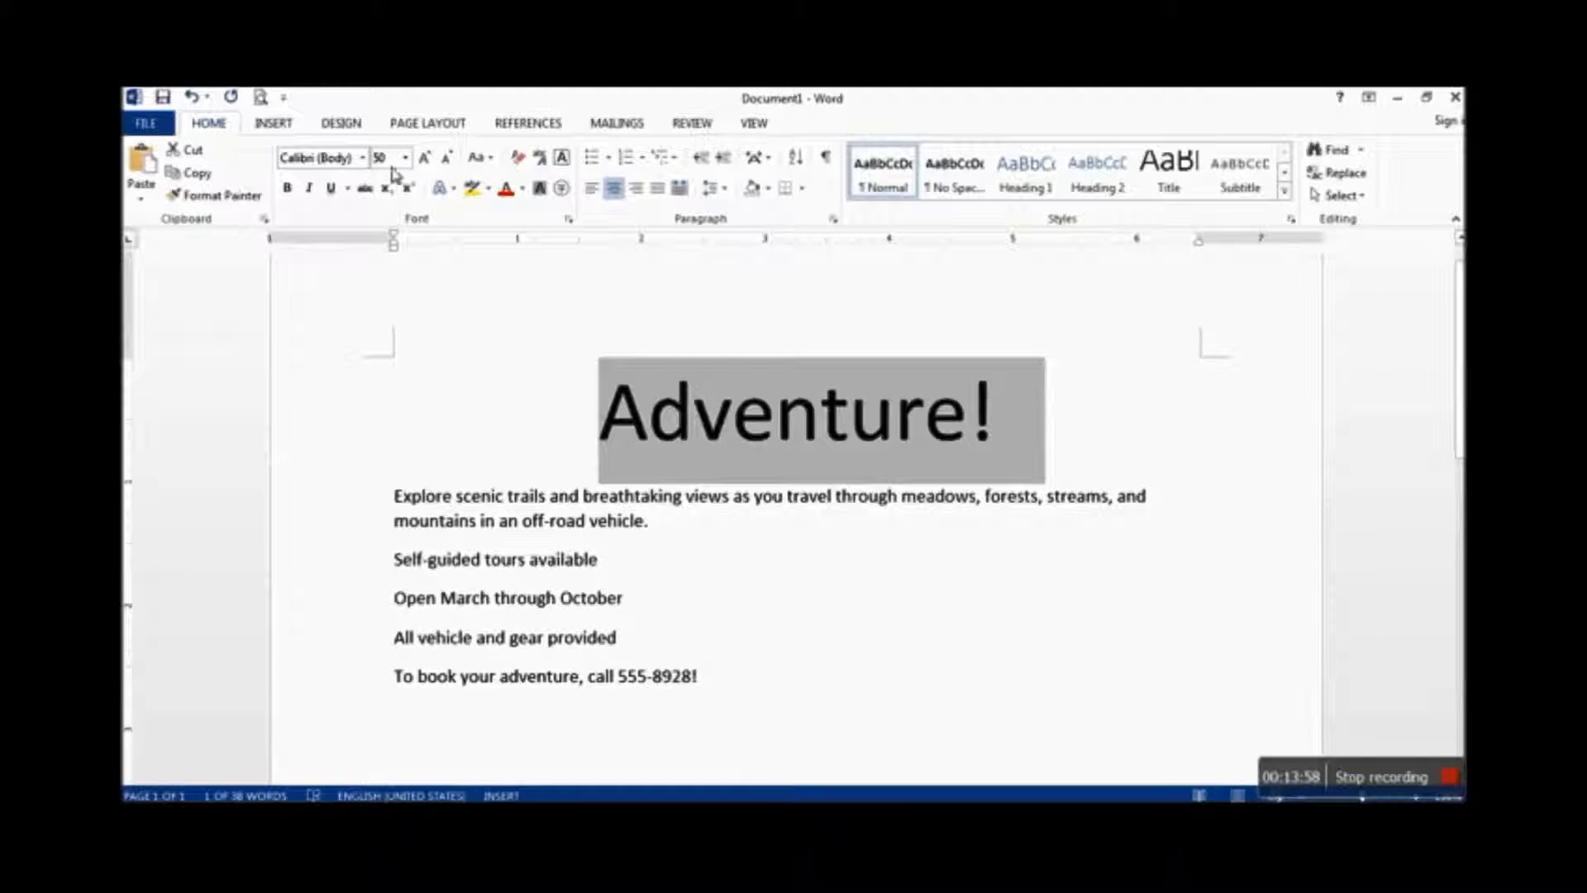
Set the headline's font size to 100
left_click(406, 159)
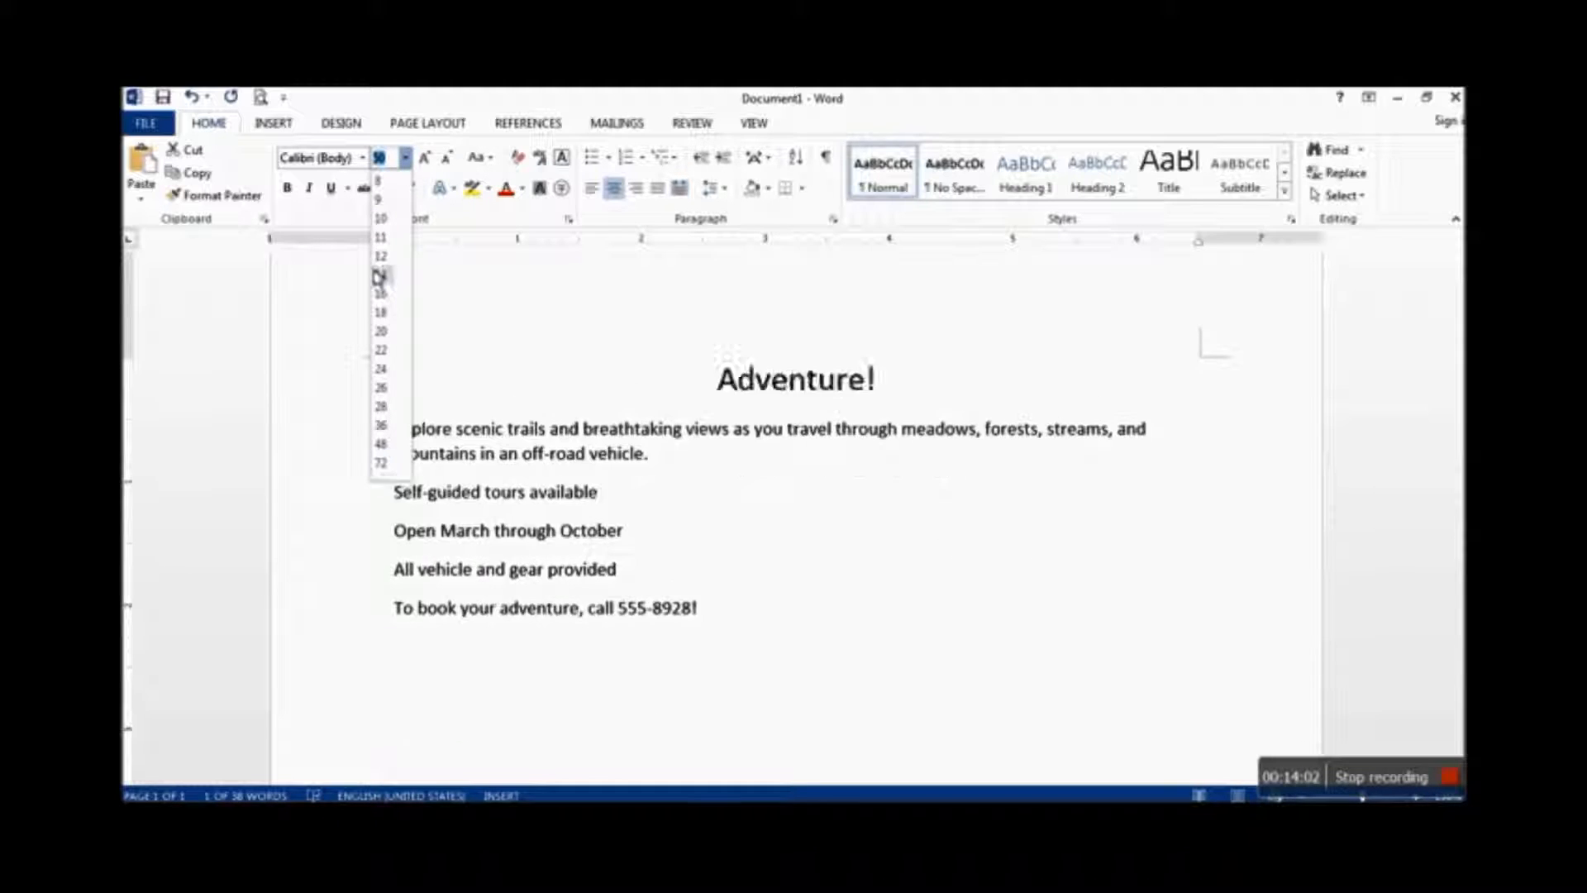
type("100")
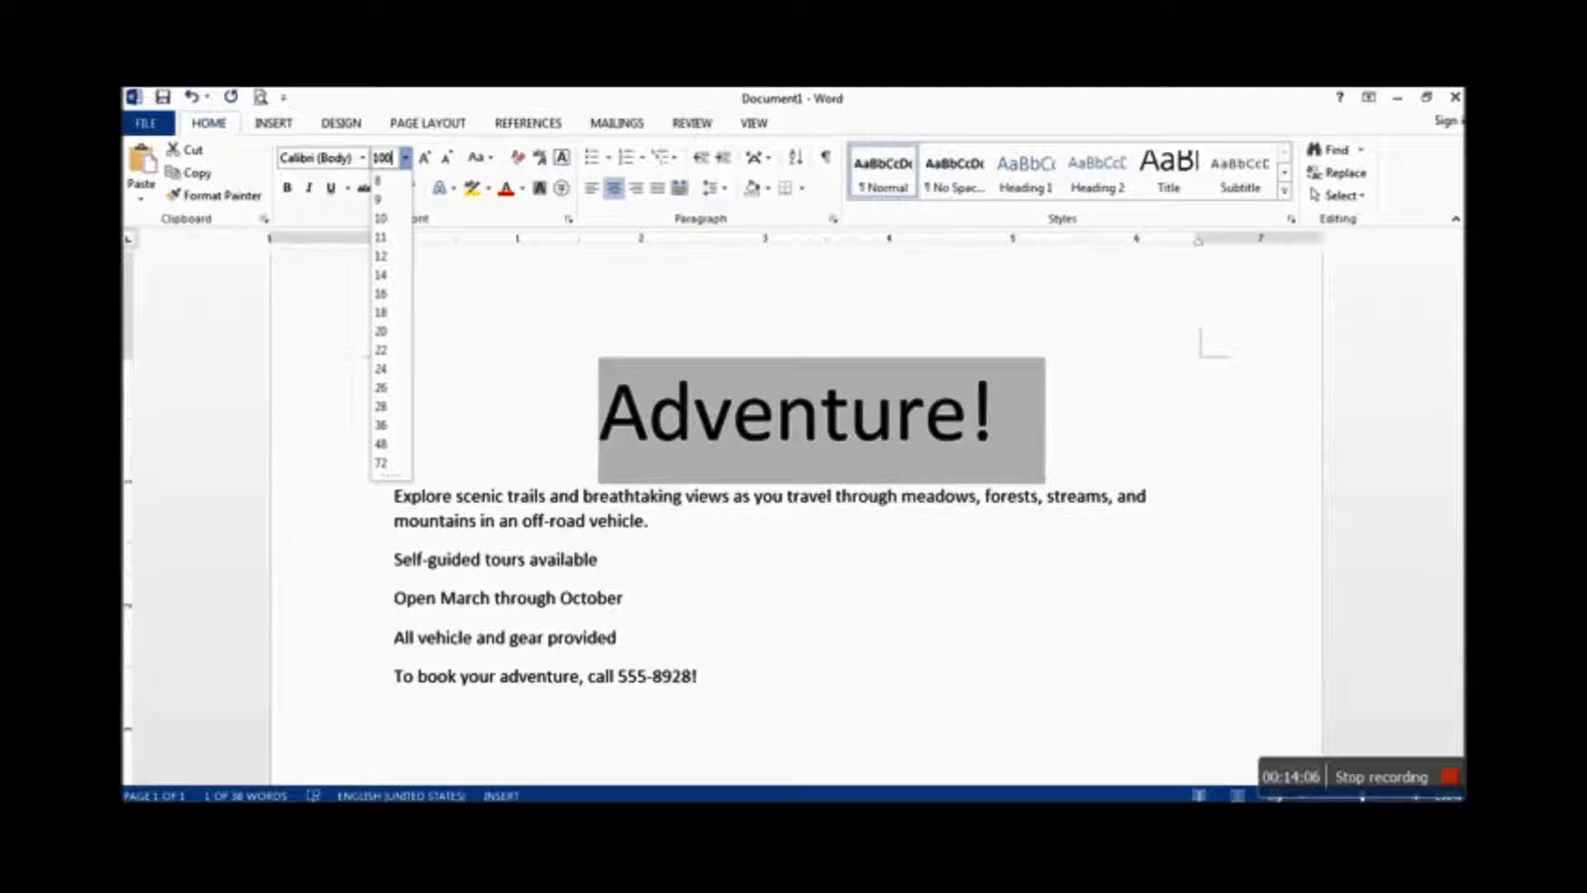
key("Return")
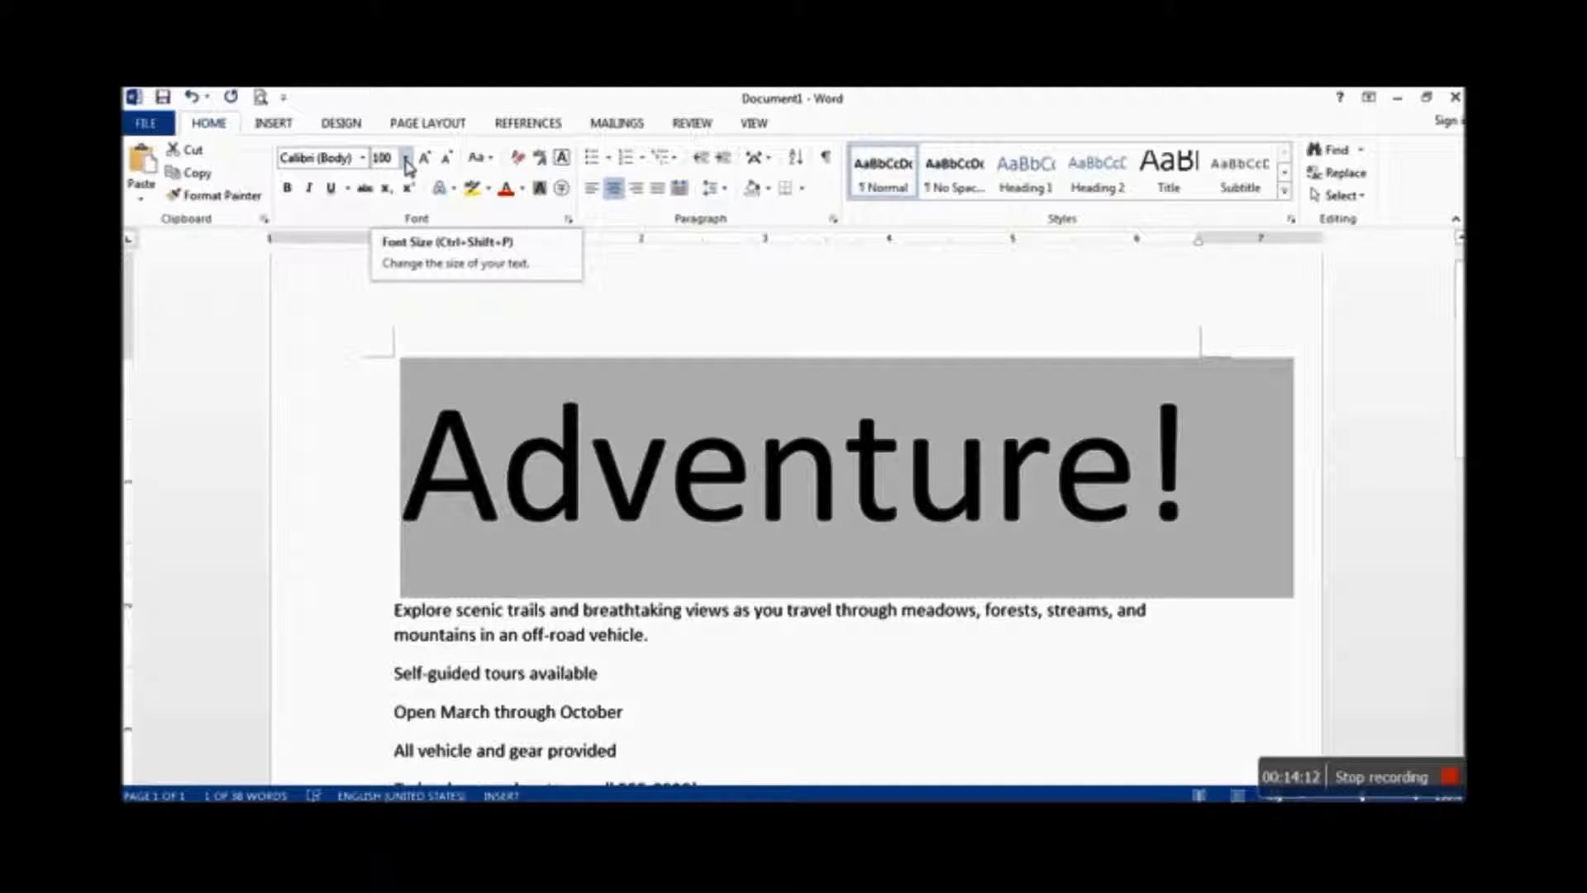
Set the headline "Adventure!" to font size 72 and the font Berlin Sans FB Demi
left_click(406, 159)
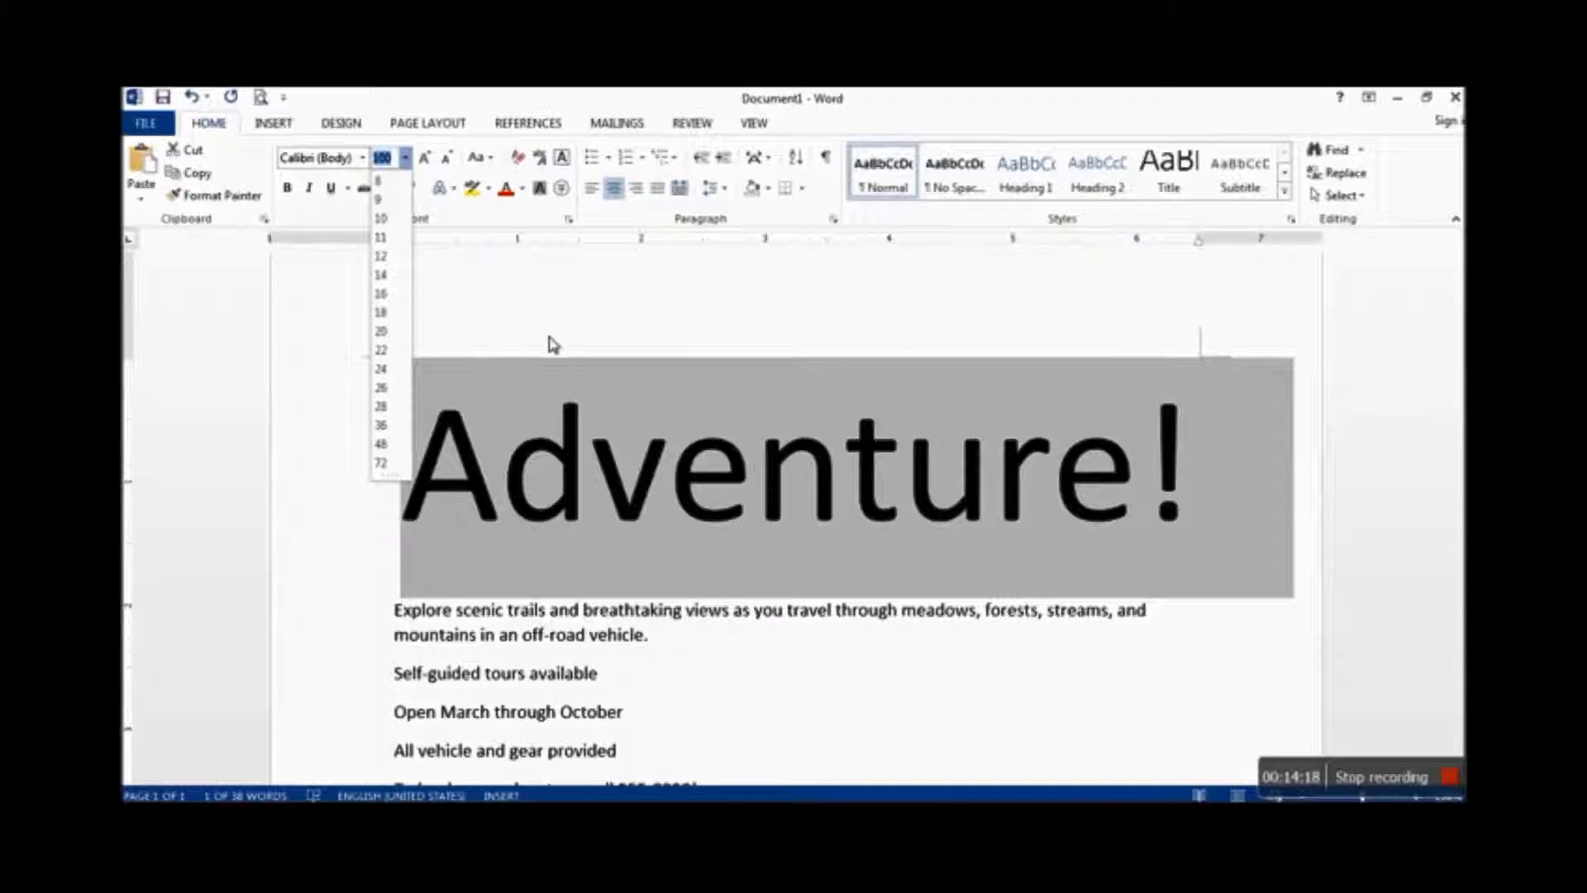
left_click(382, 462)
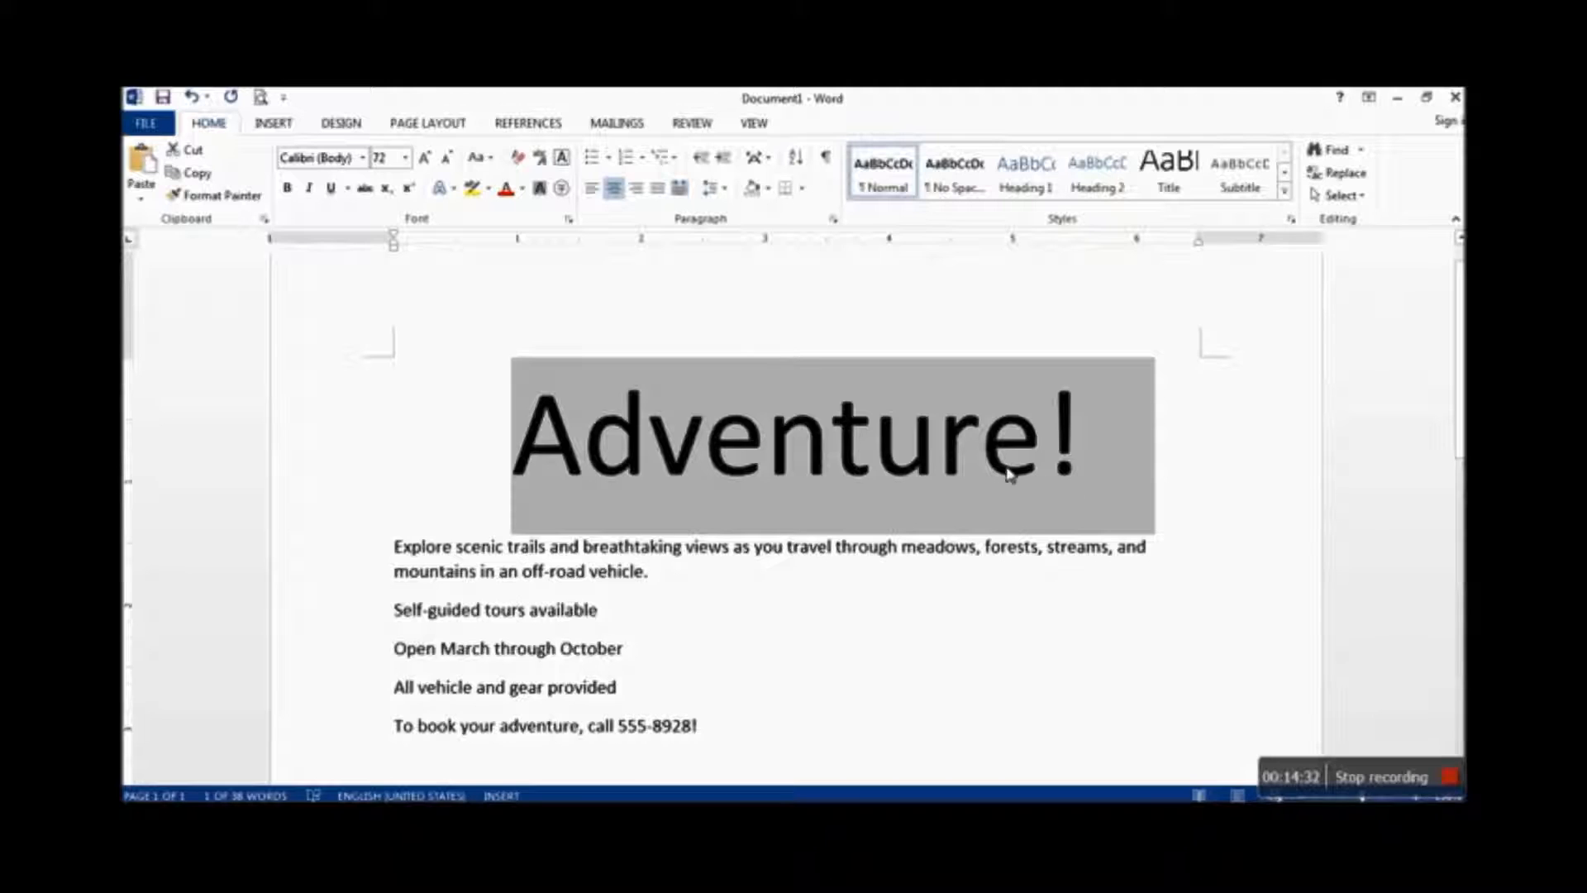
left_click(363, 159)
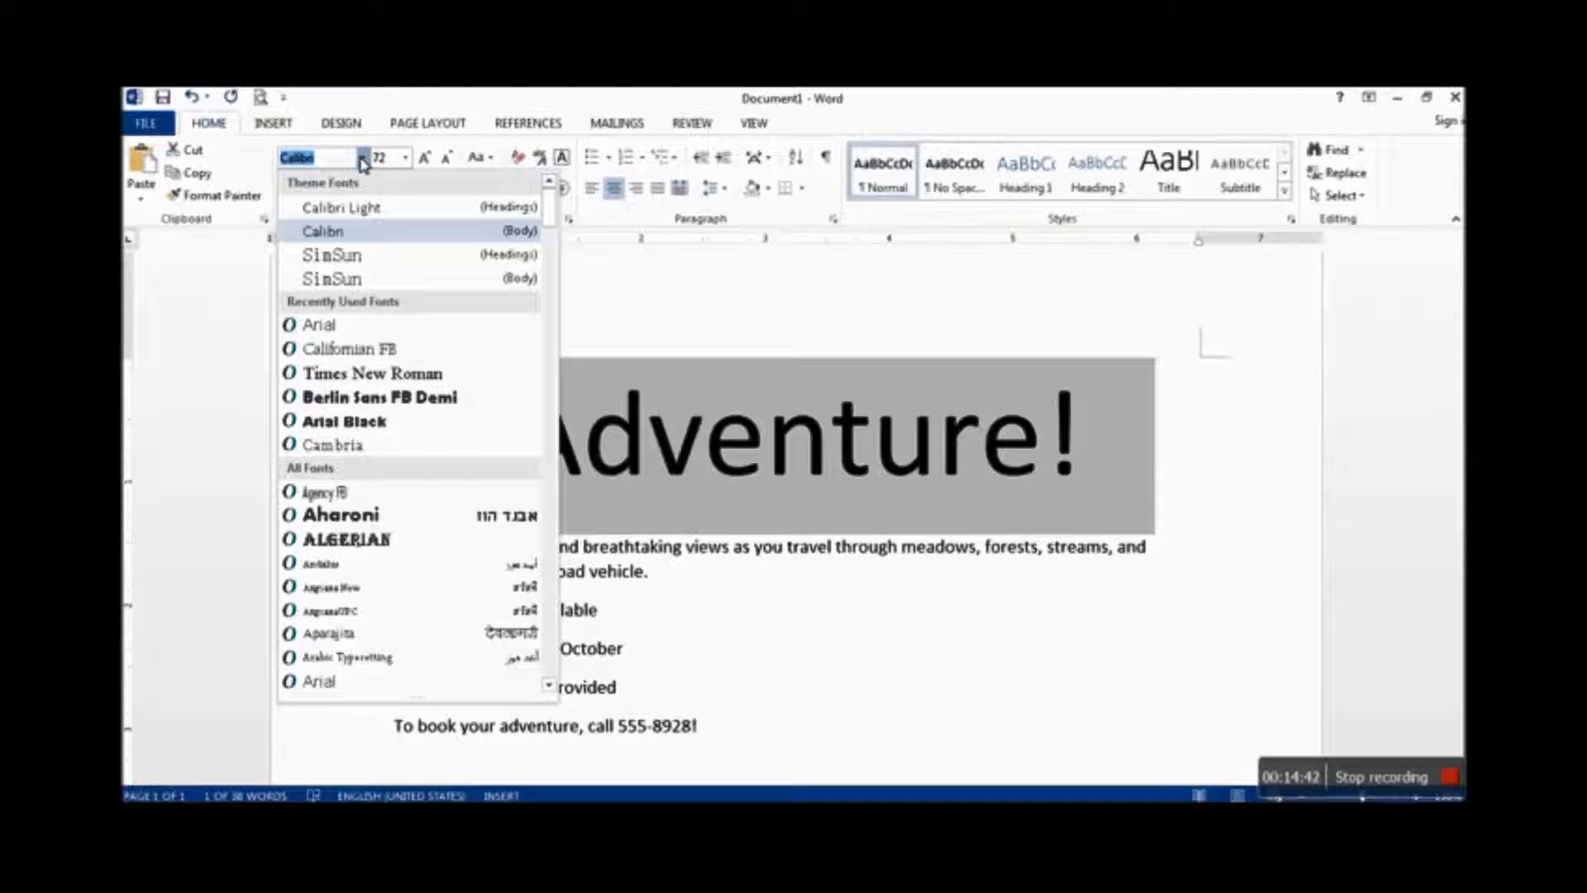
scroll(405, 376, "down", 4)
scroll(411, 401, "down", 8)
scroll(410, 401, "down", 9)
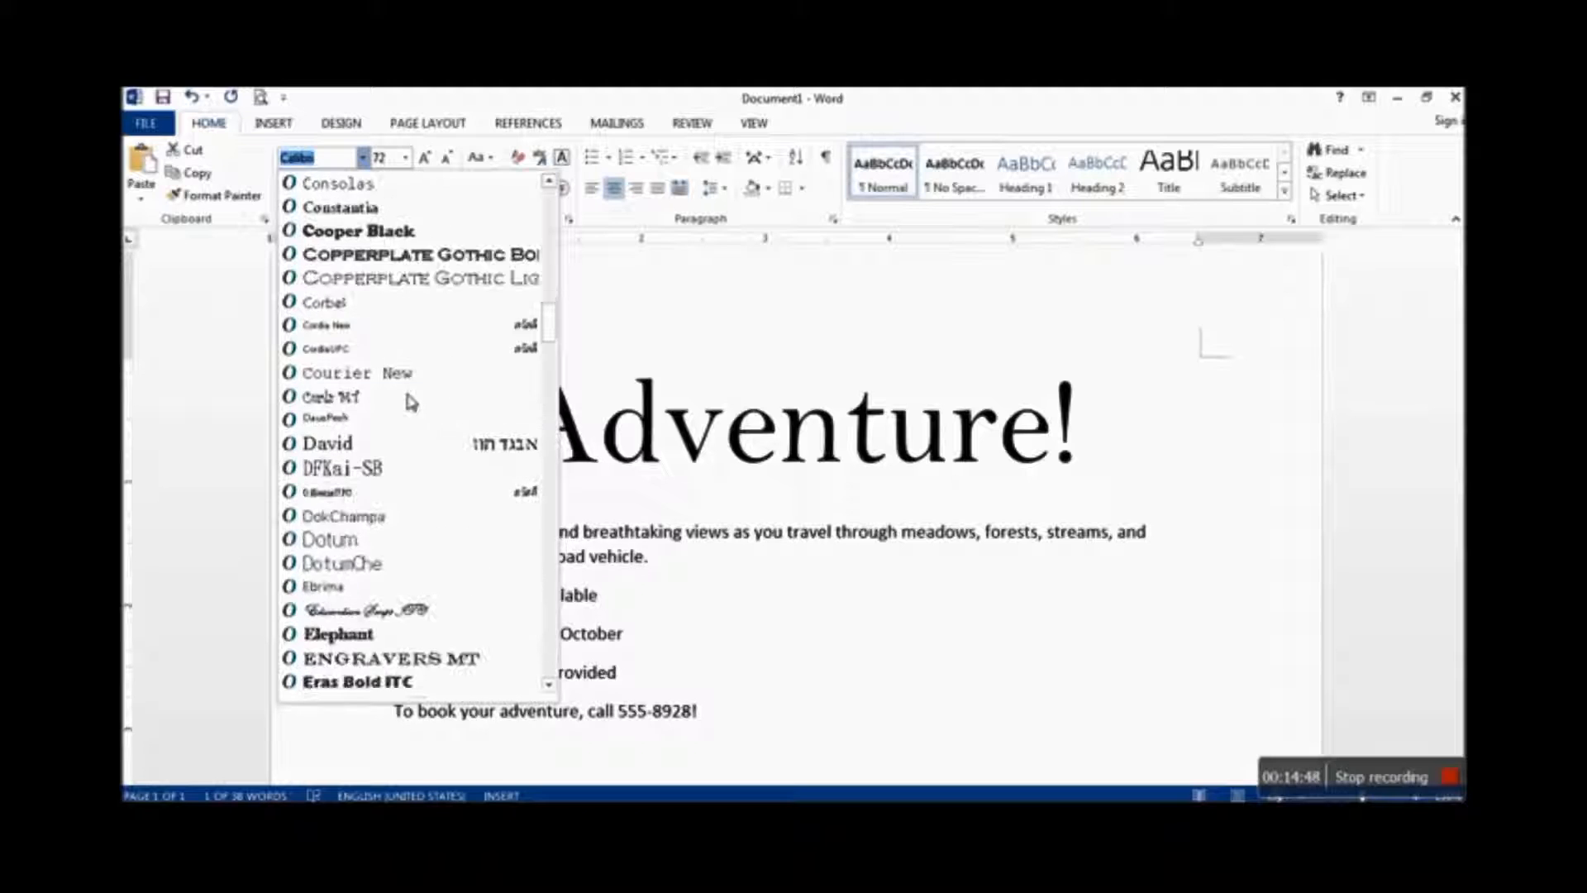
scroll(411, 401, "down", 2)
scroll(418, 393, "up", 7)
scroll(418, 394, "up", 7)
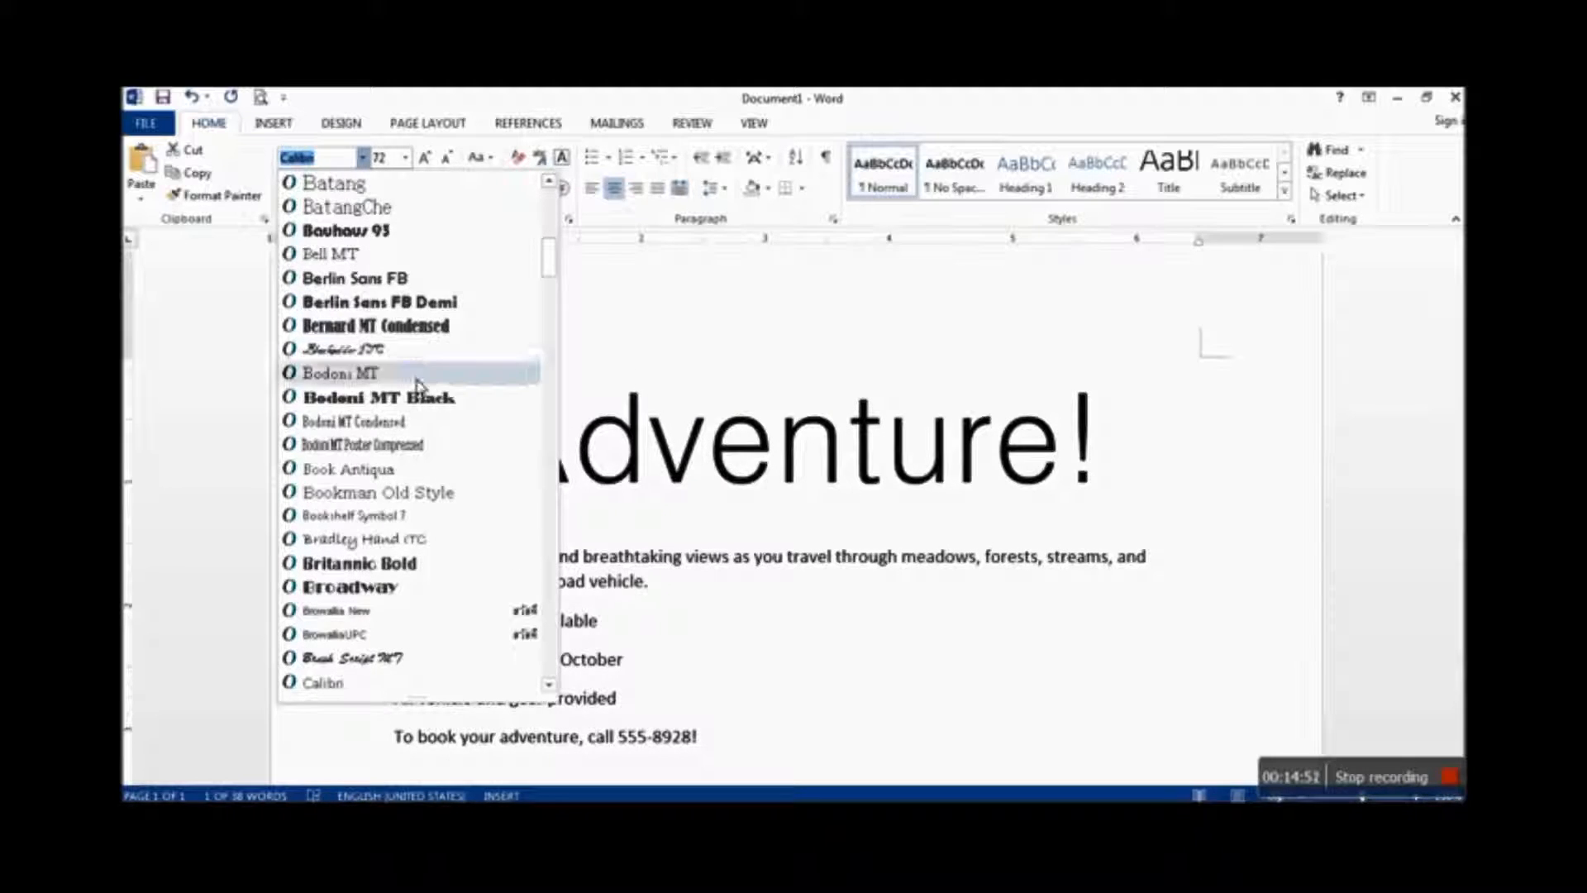
left_click(436, 308)
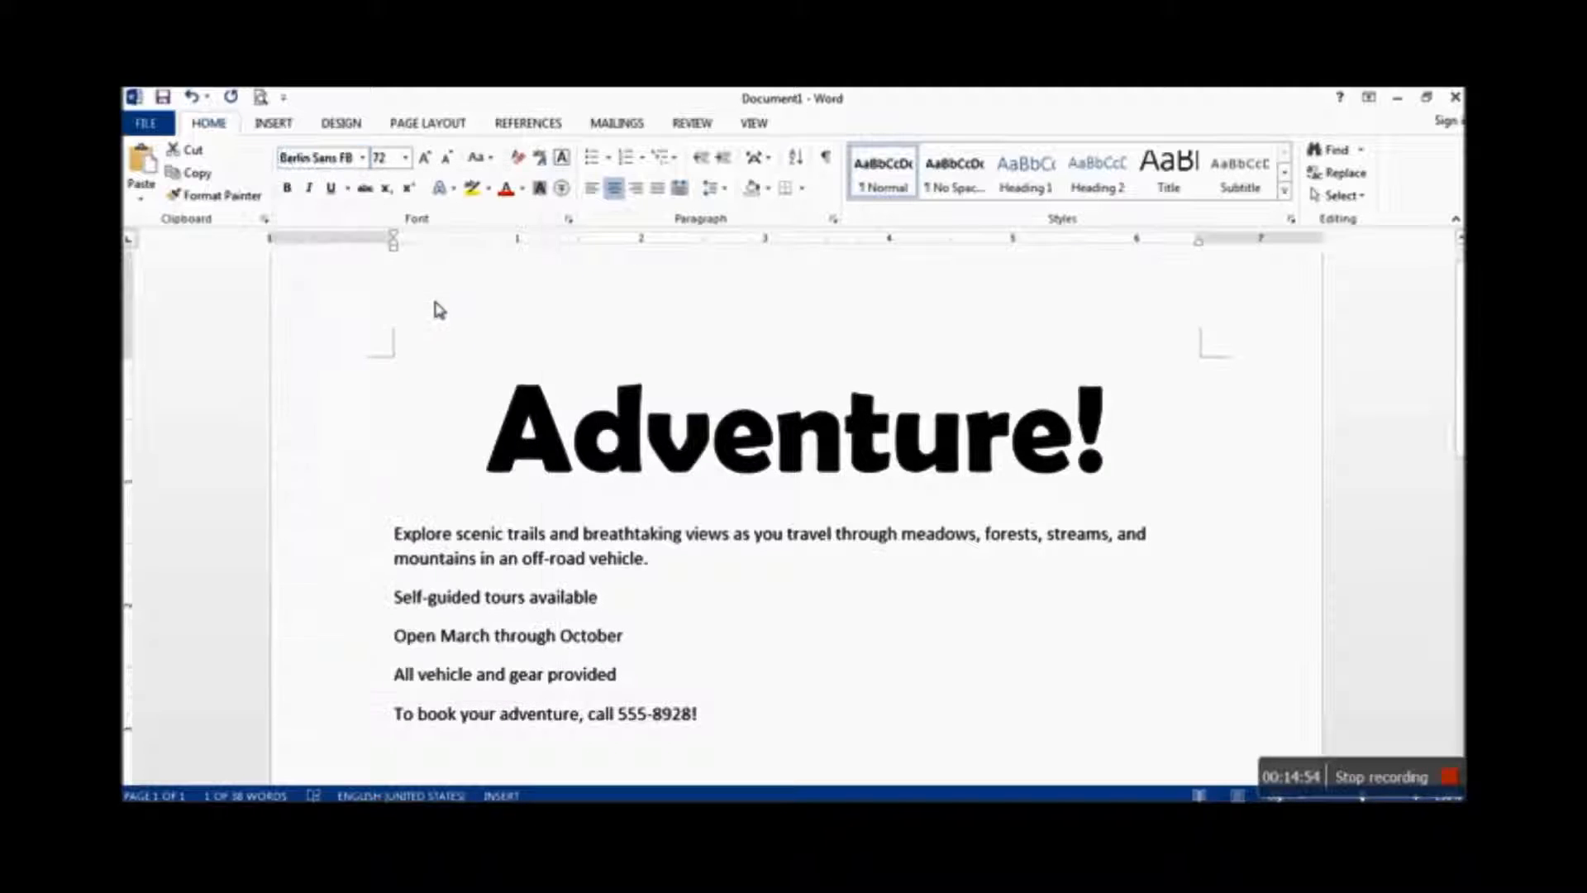
Reapply Berlin Sans FB Demi to the headline, once by font name and once from the recently used fonts
left_click(362, 157)
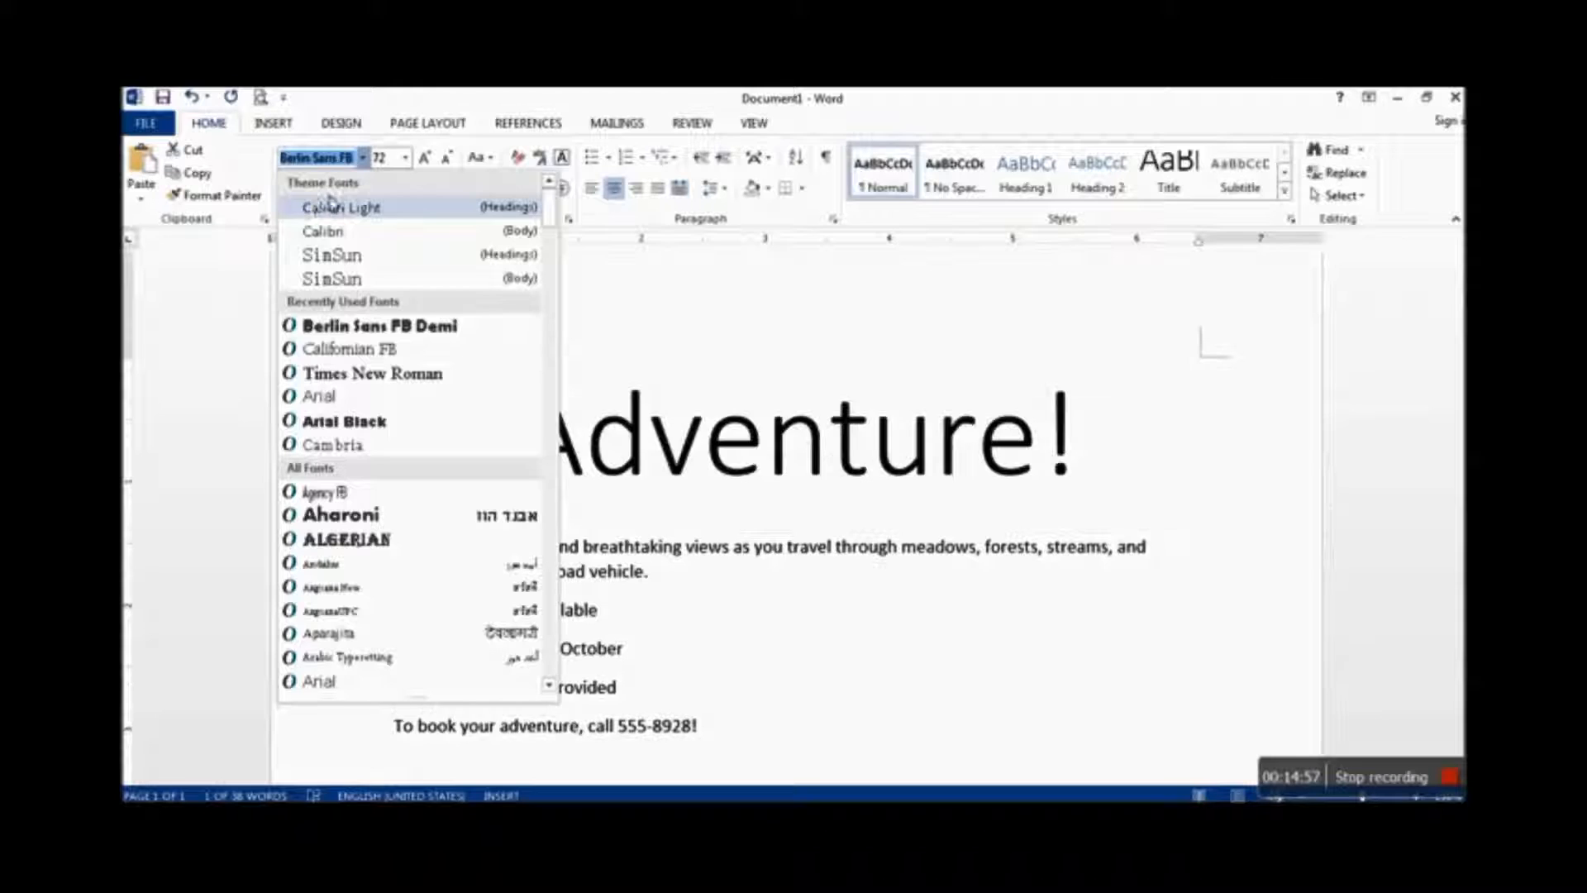
type("Ber")
key("Return")
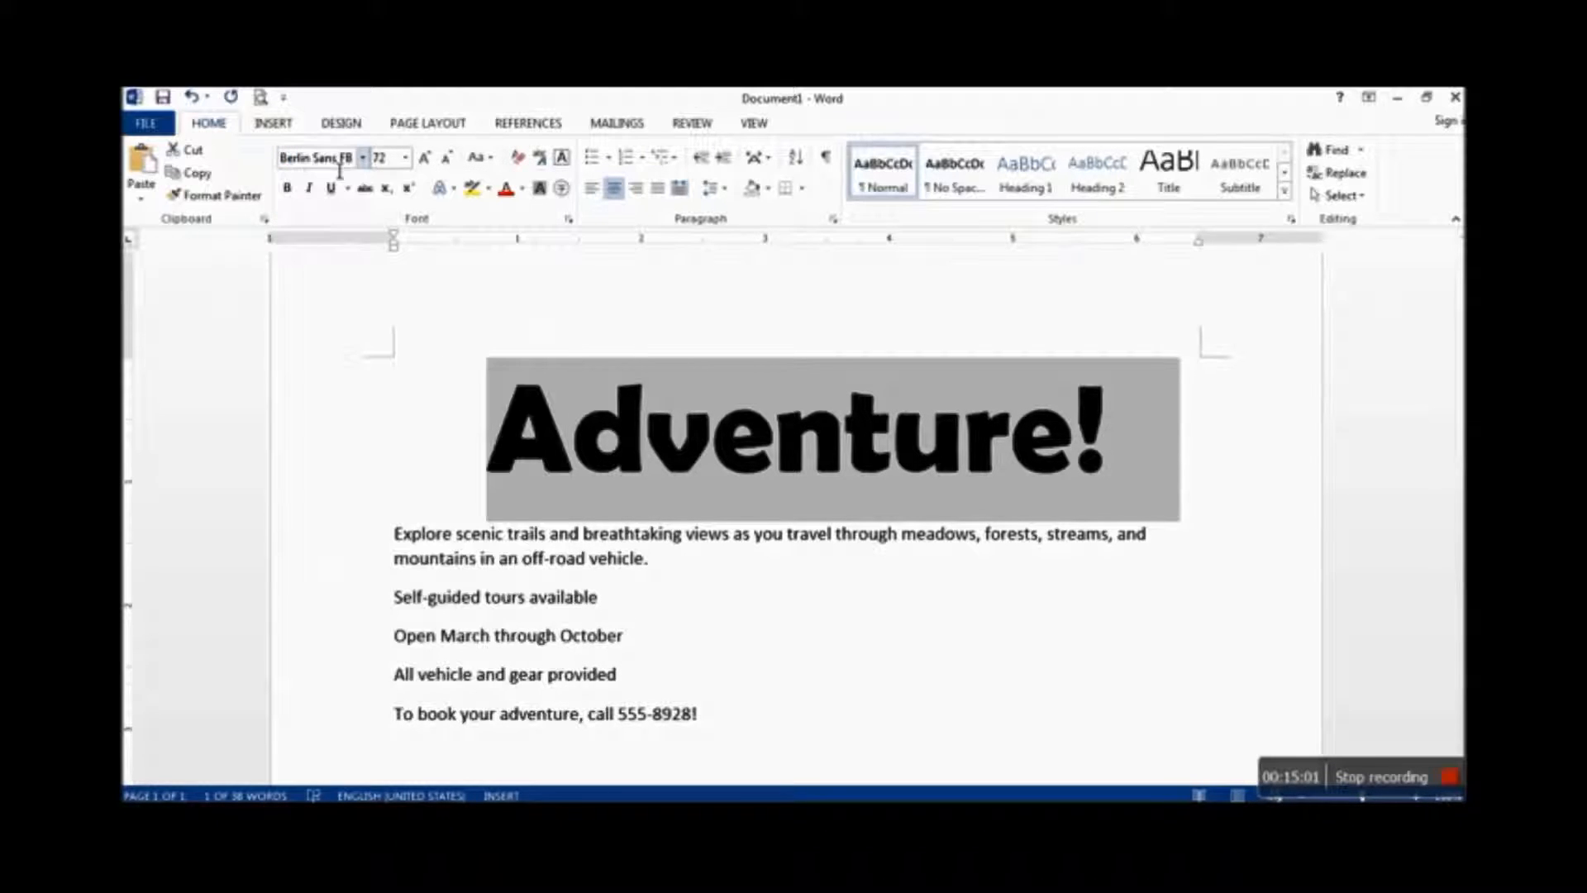
left_click(362, 158)
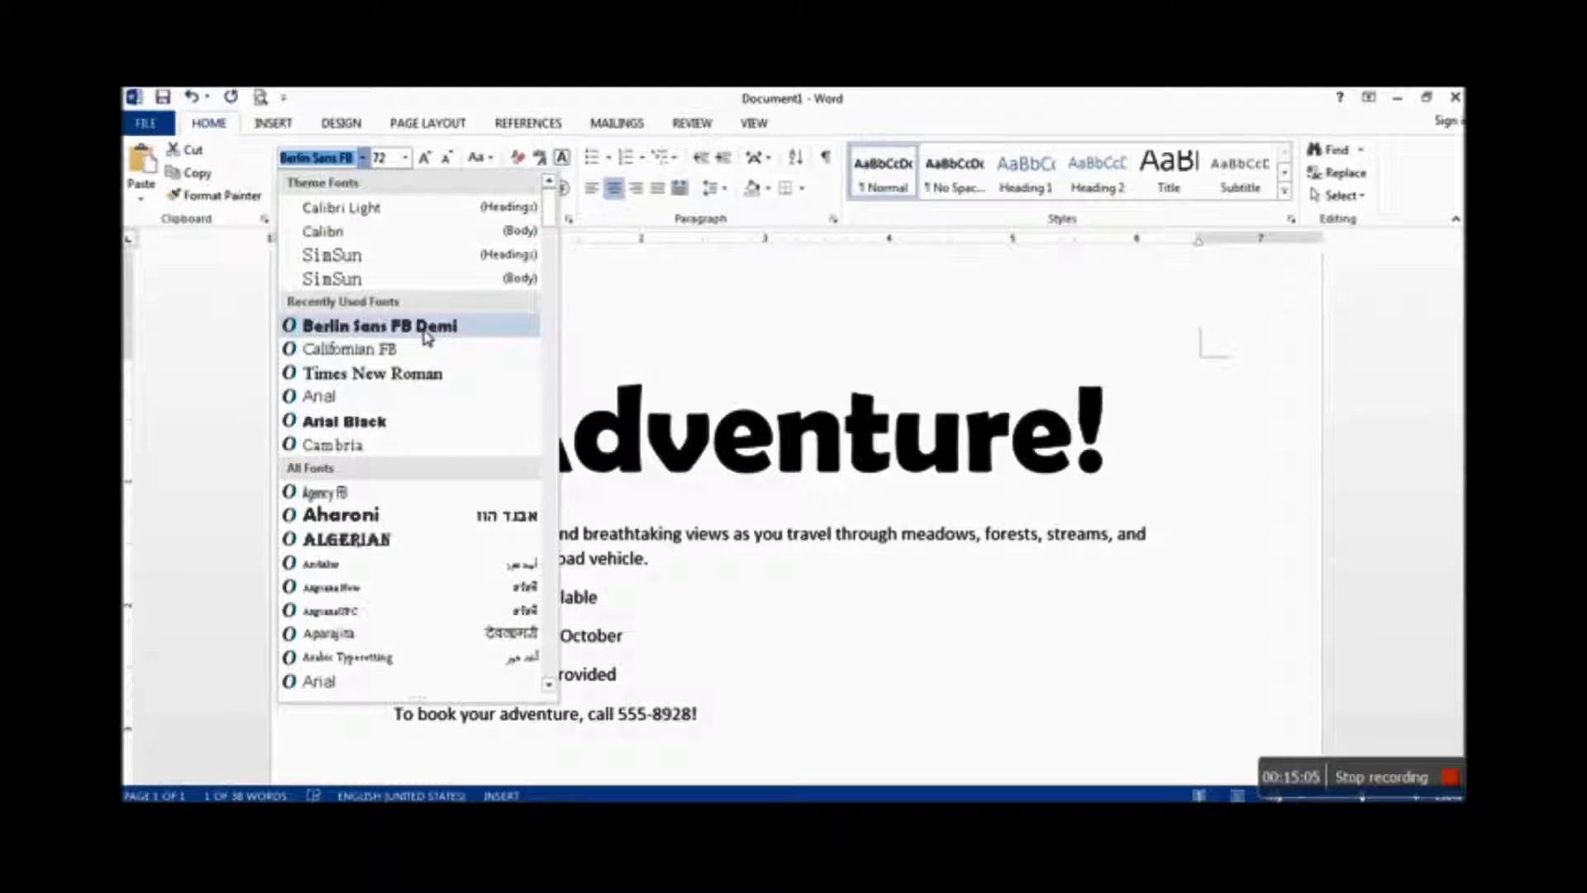
left_click(379, 326)
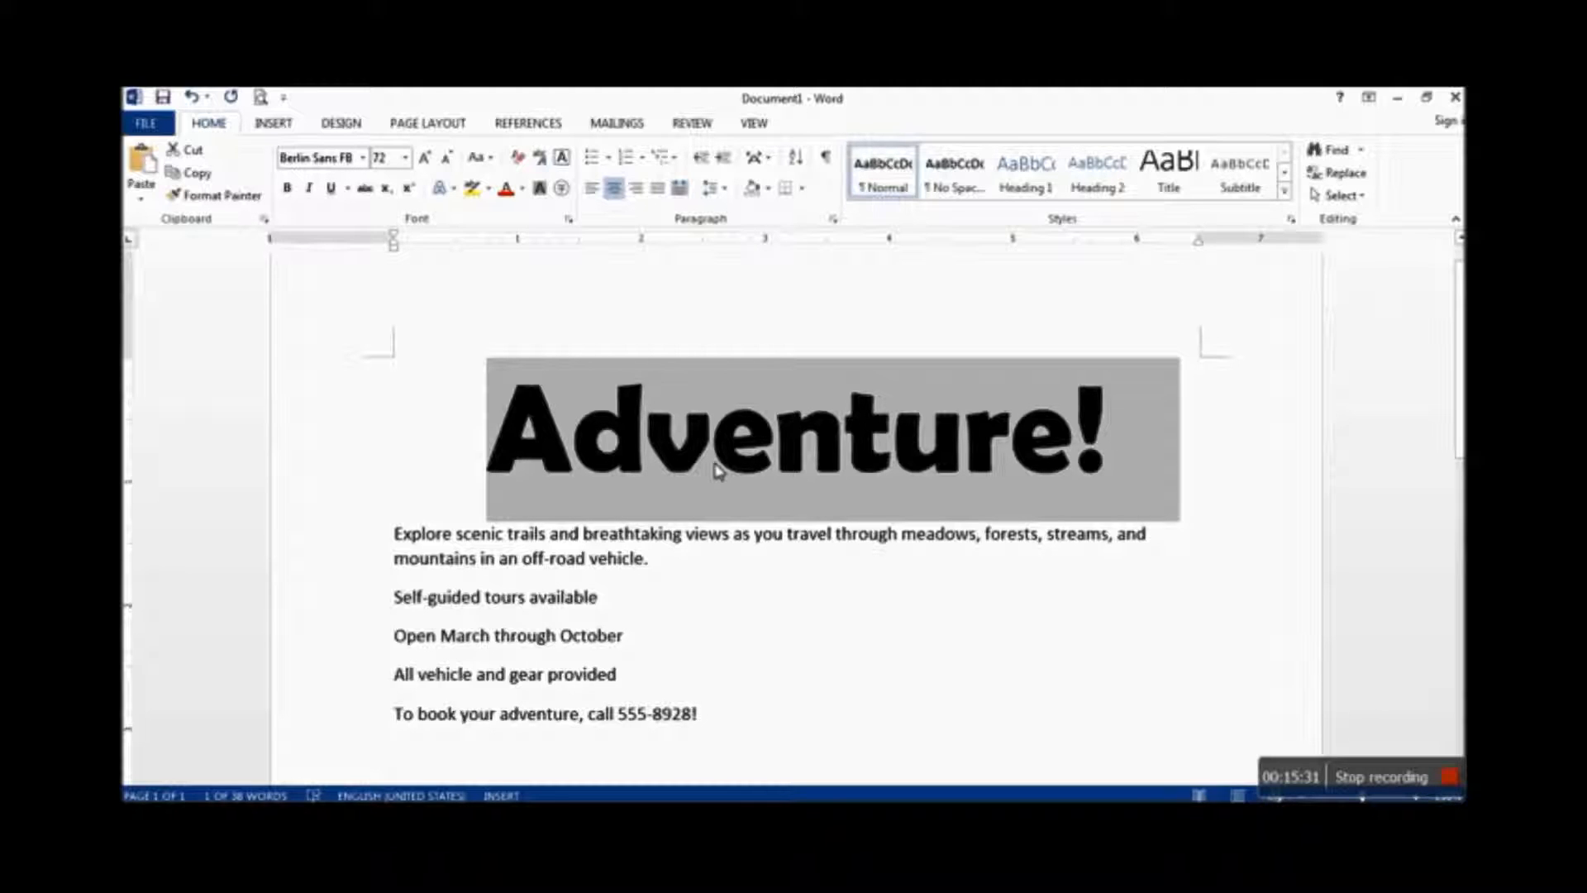
Try retyping the headline in capital letters as "ADVENTURE!" and undo the retyping
left_click(1073, 459)
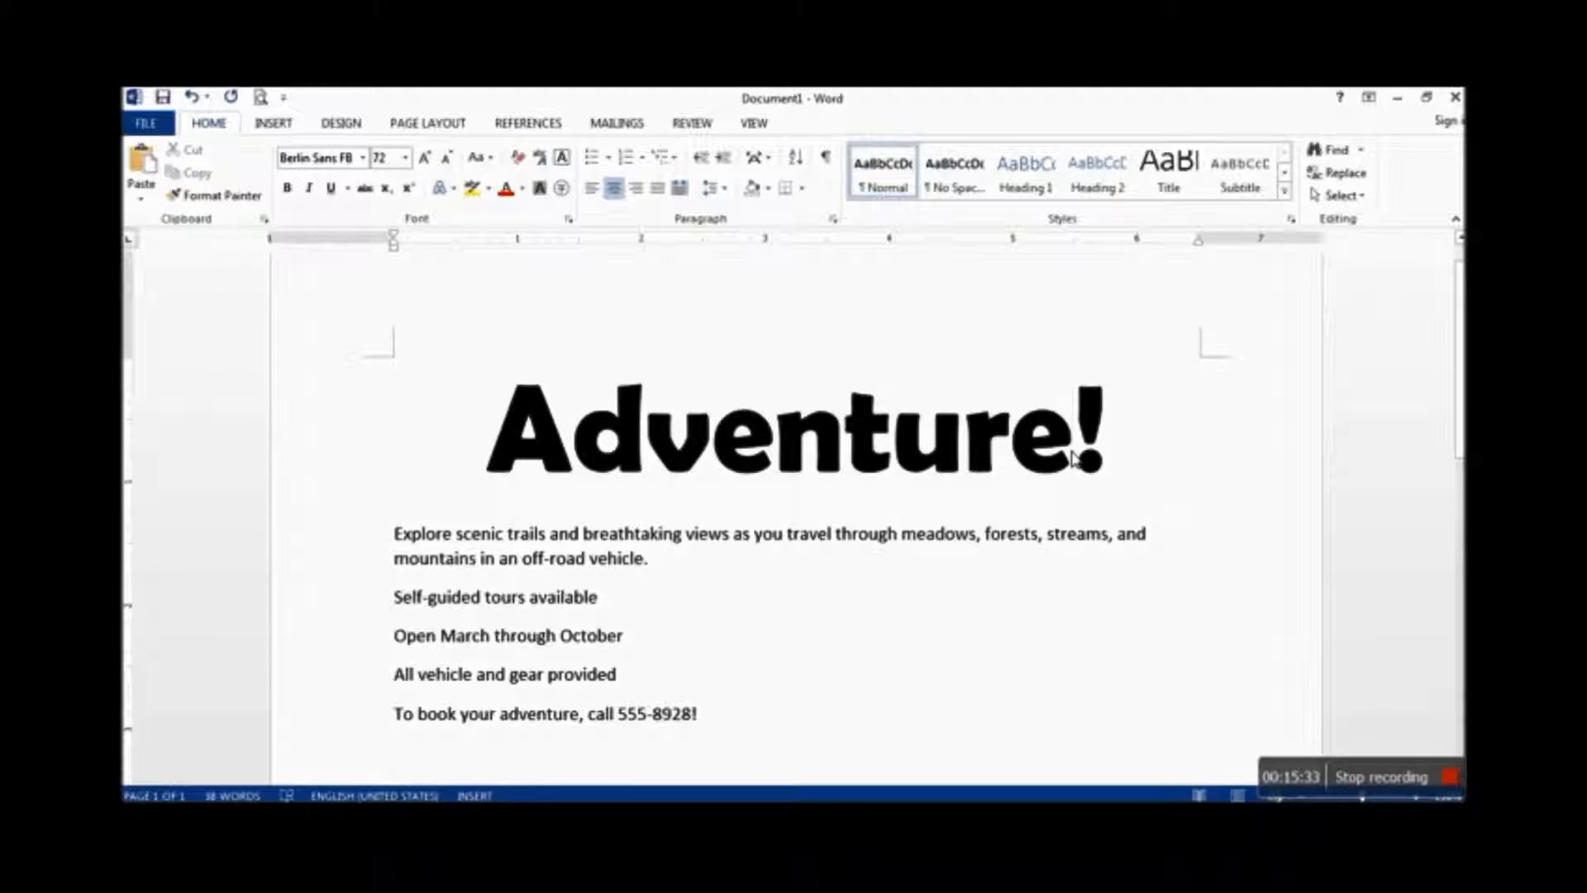
key("BackSpace")
key("BackSpace")
key("BackSpace")
key("BackSpace")
key("BackSpace")
key("BackSpace")
key("BackSpace")
key("BackSpace")
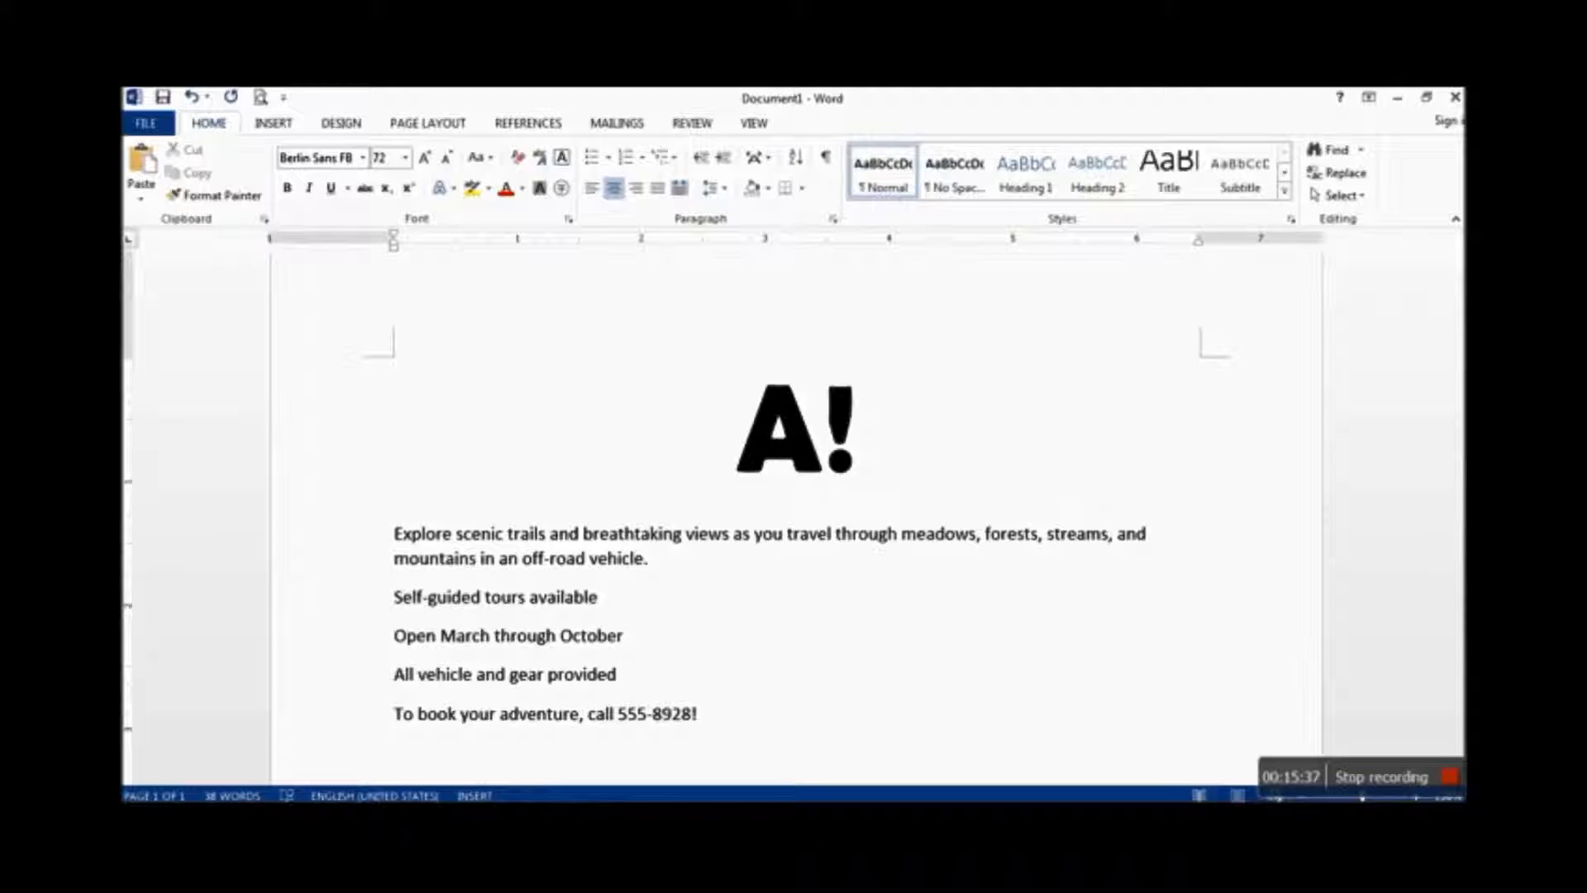
key("Caps_Lock")
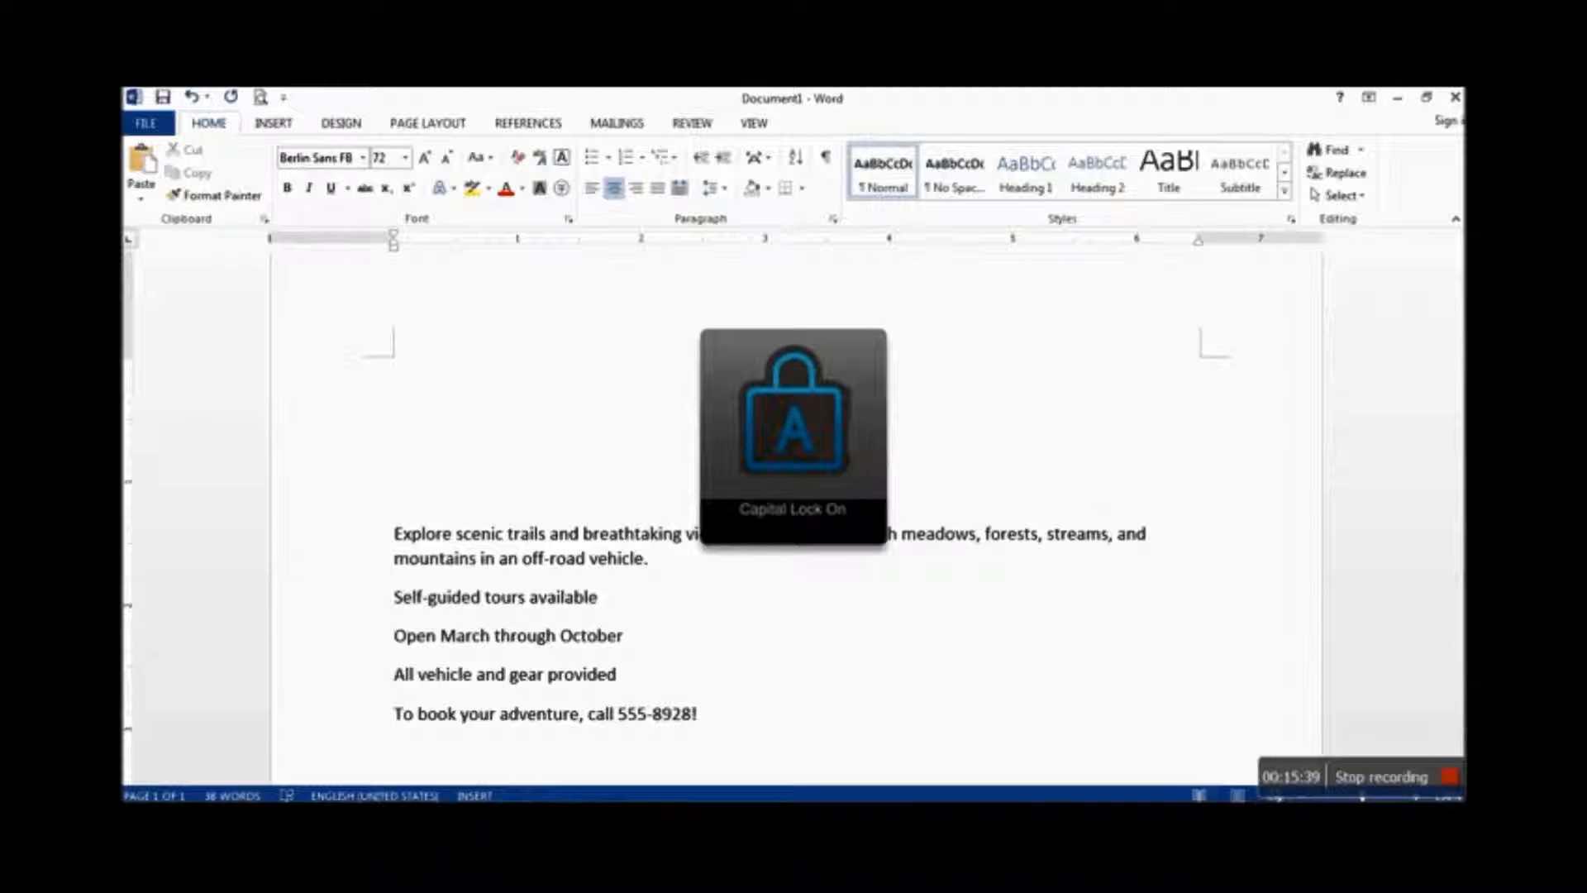
type("DVENTUR")
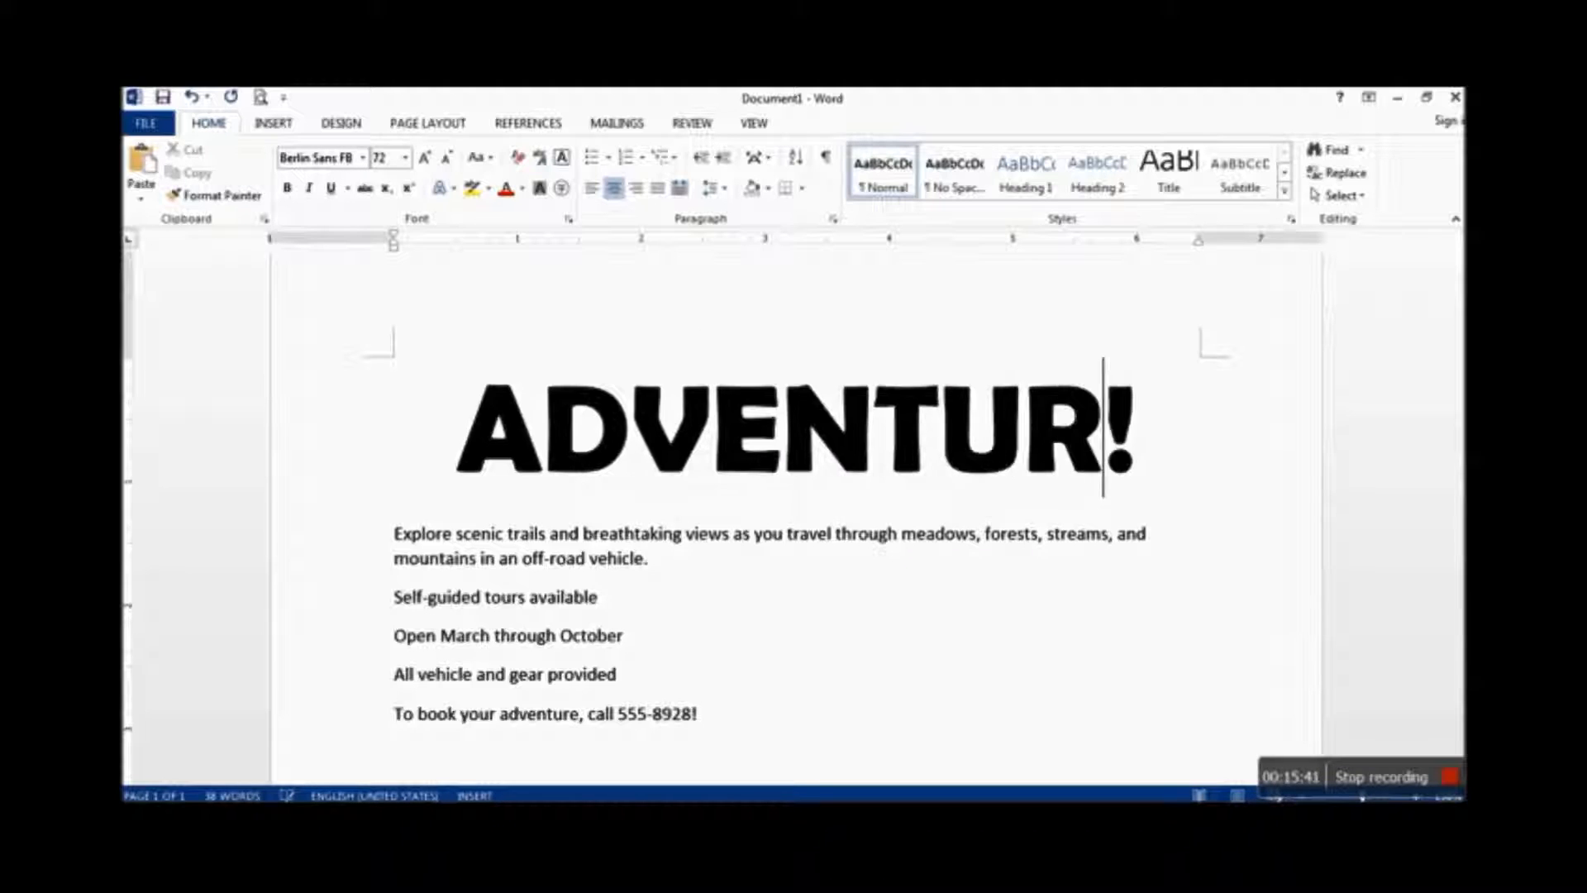
type("E")
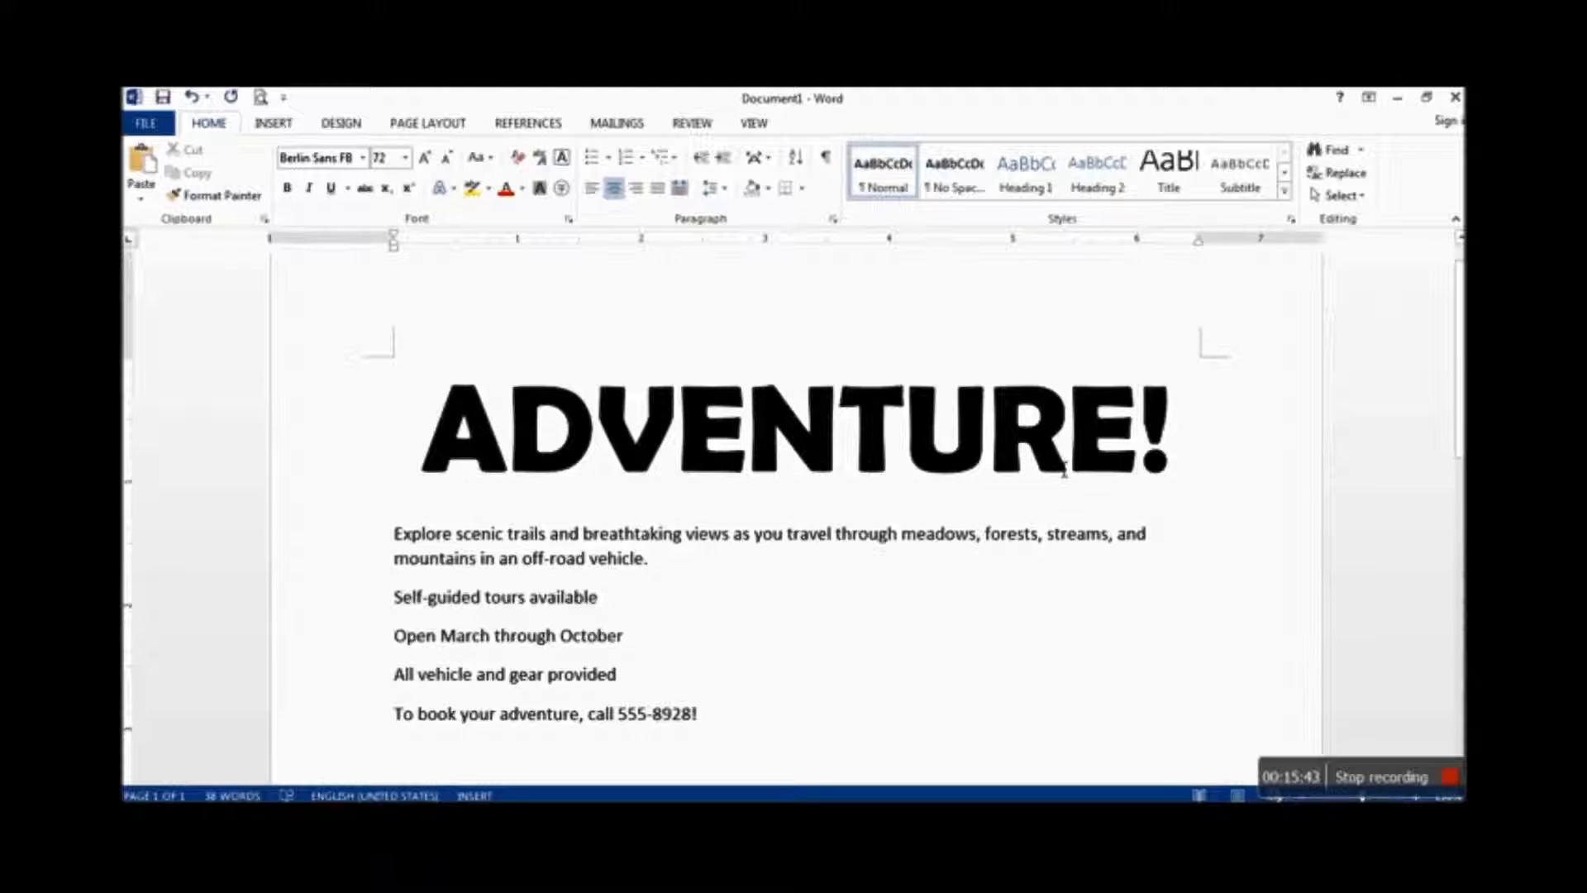
key("ctrl+z")
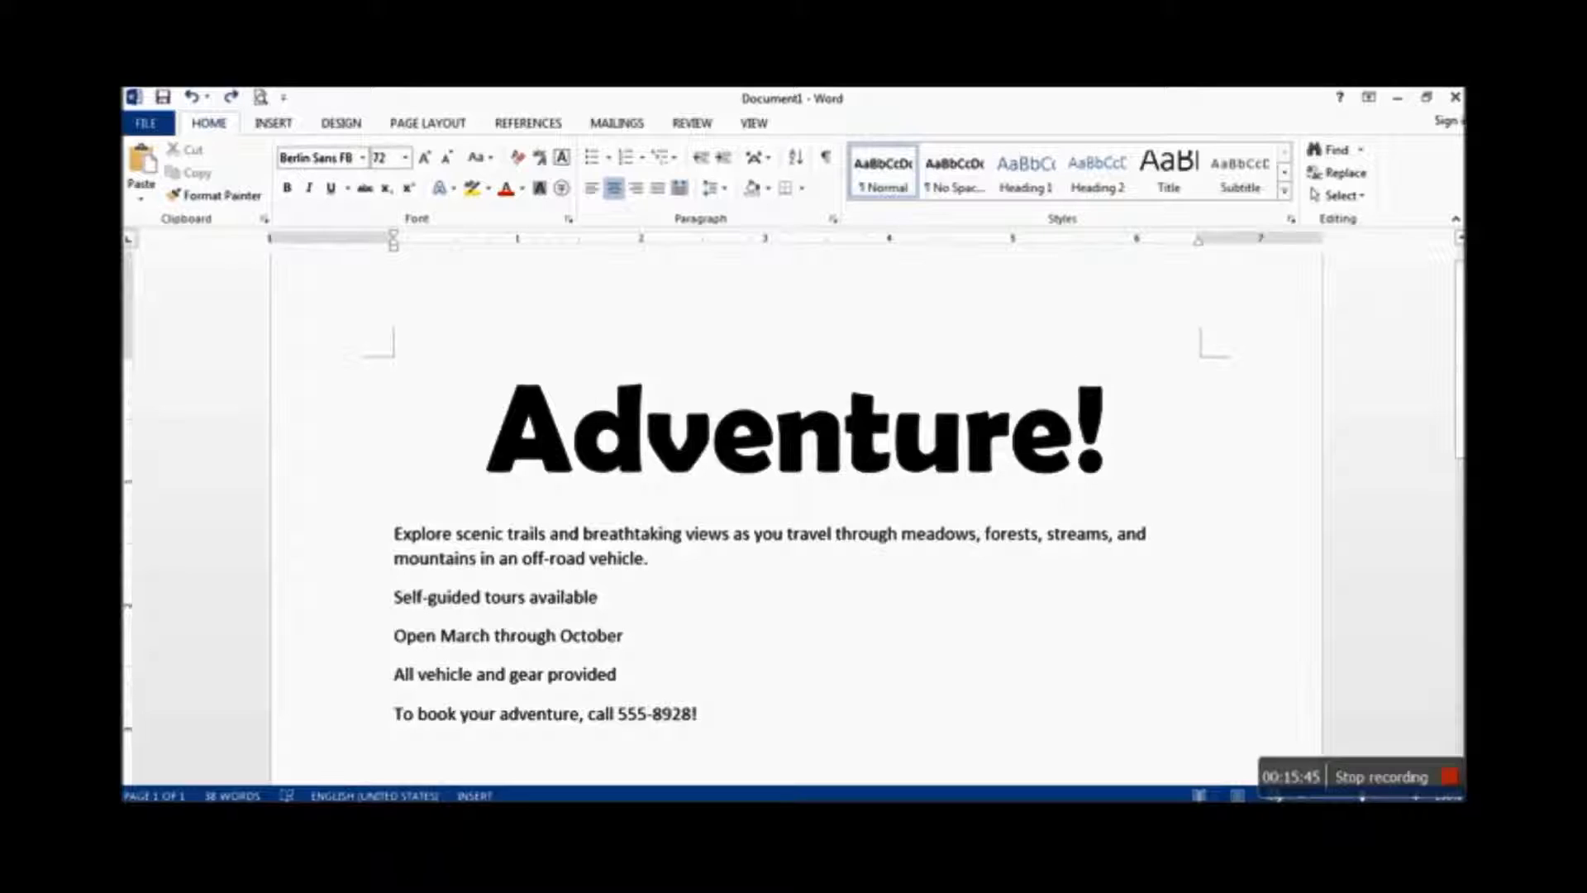
Change the case of the whole headline to UPPERCASE and deselect it
left_click(363, 442)
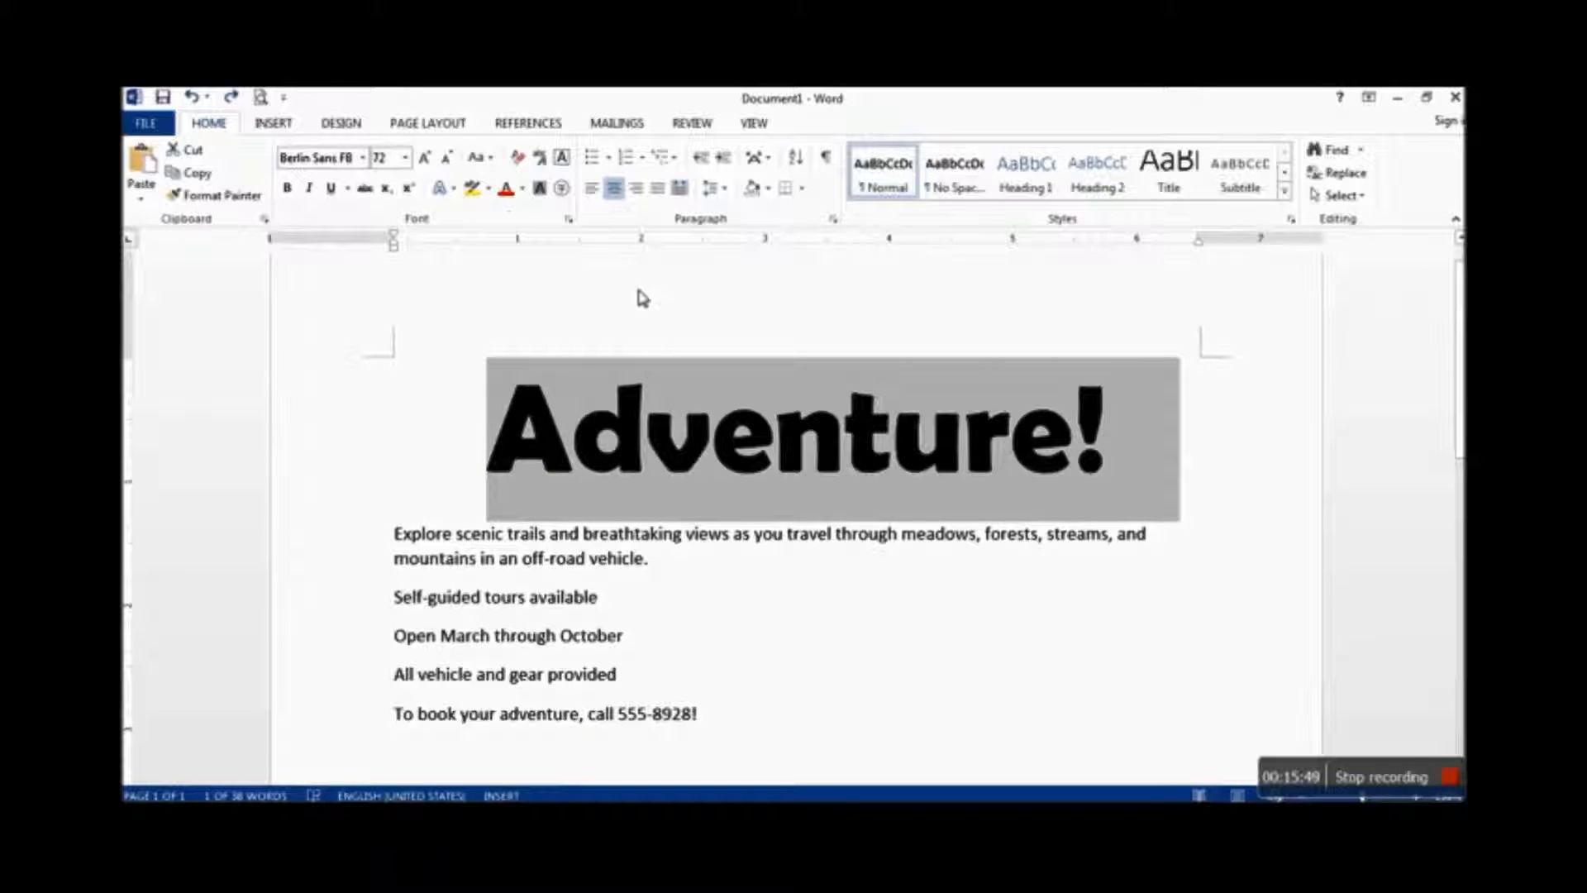
left_click(488, 159)
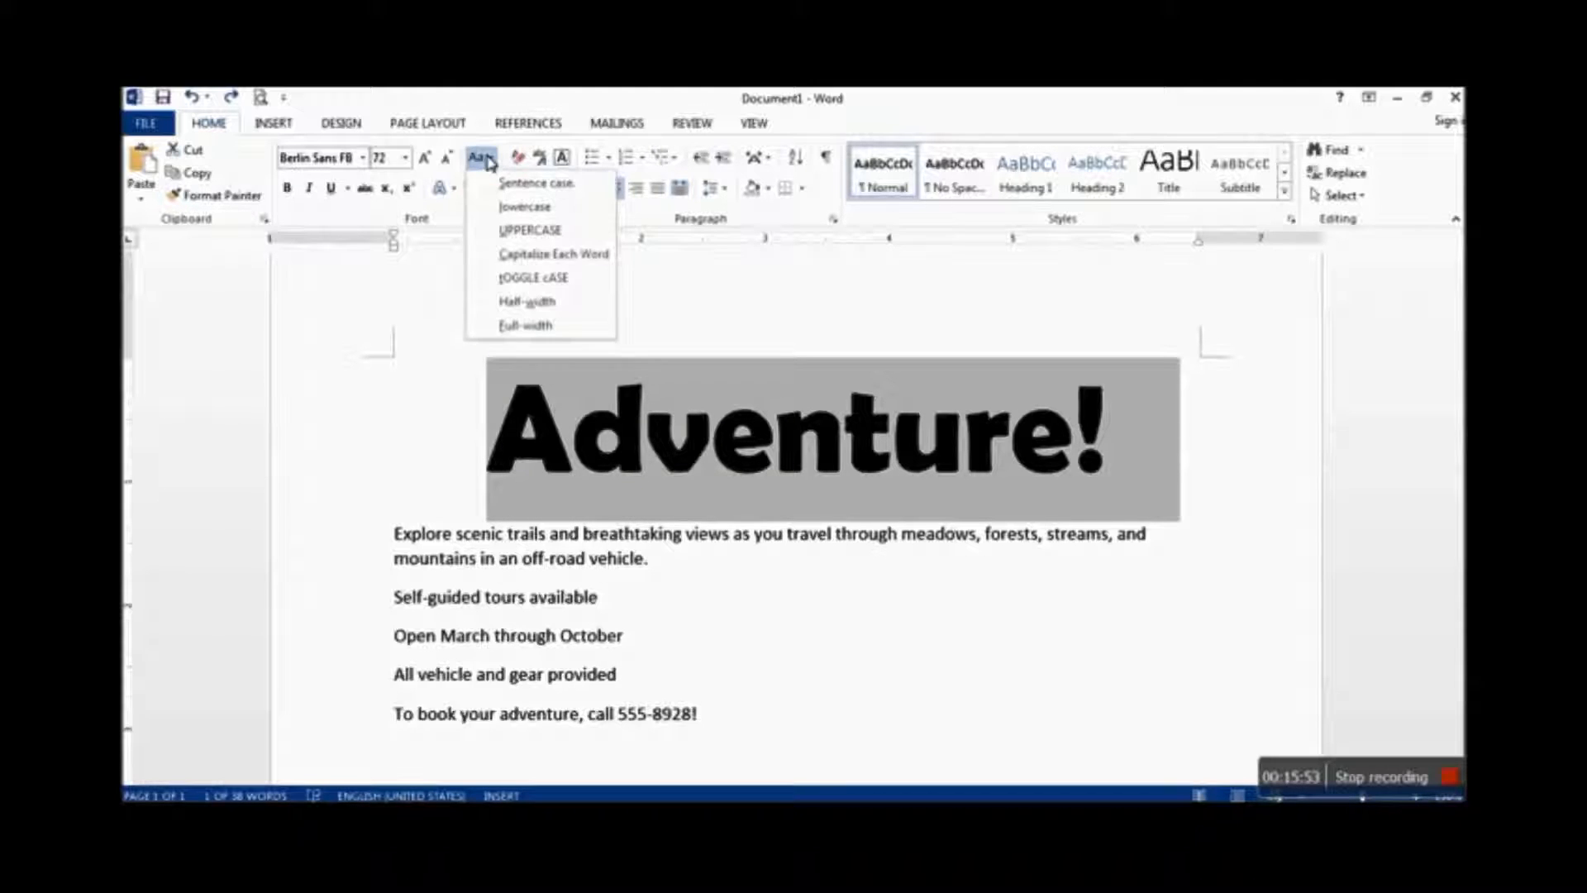
left_click(523, 235)
left_click(1001, 592)
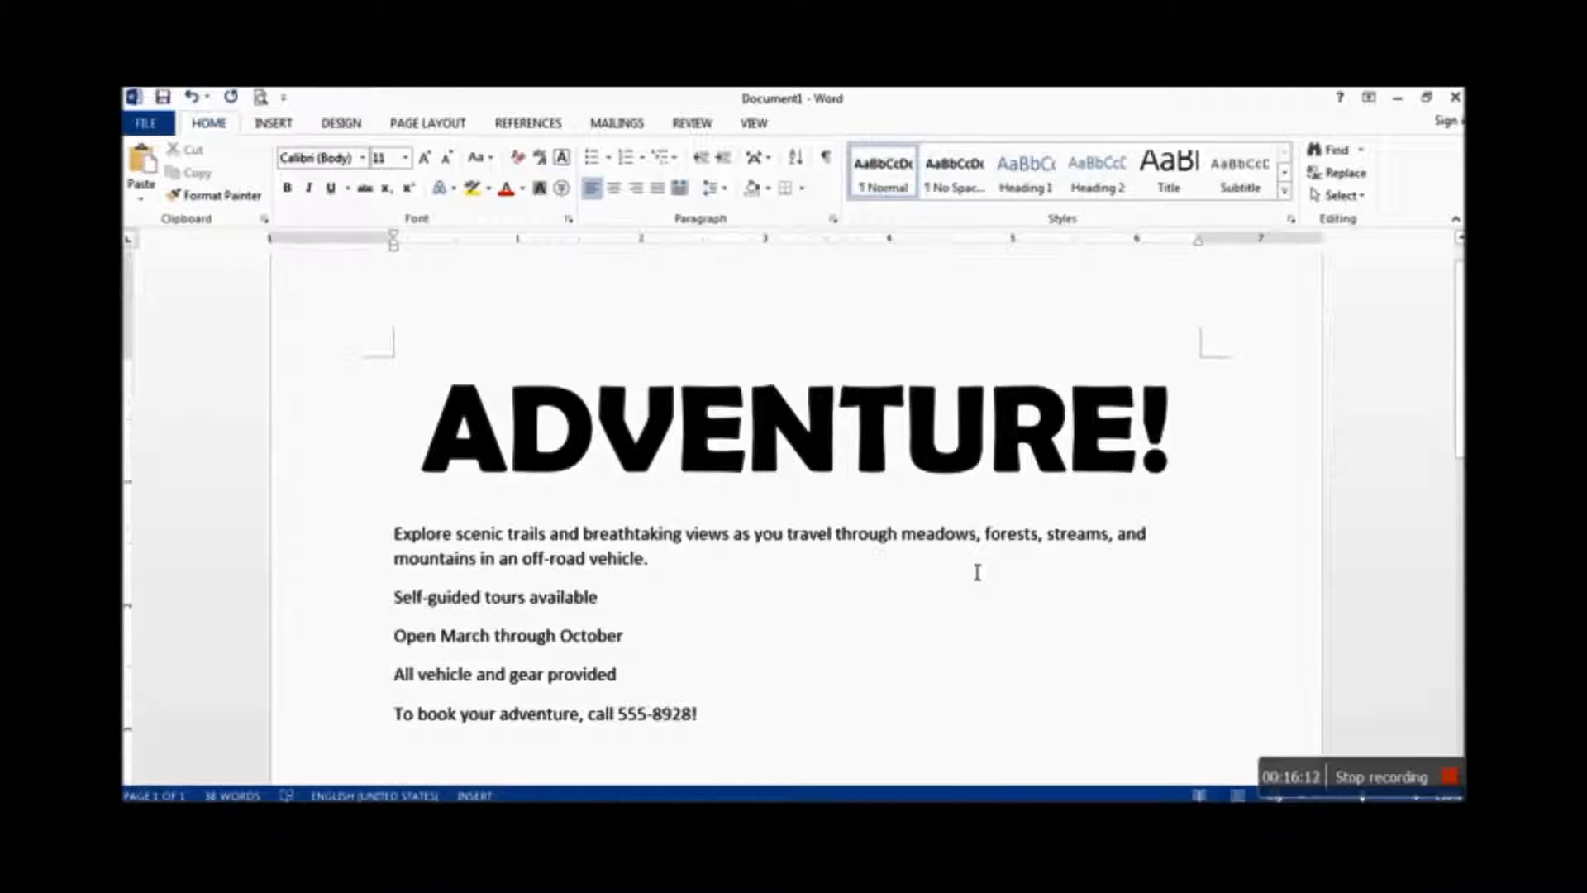
Apply the text effect with white fill and blue outline to the headline
left_click(360, 454)
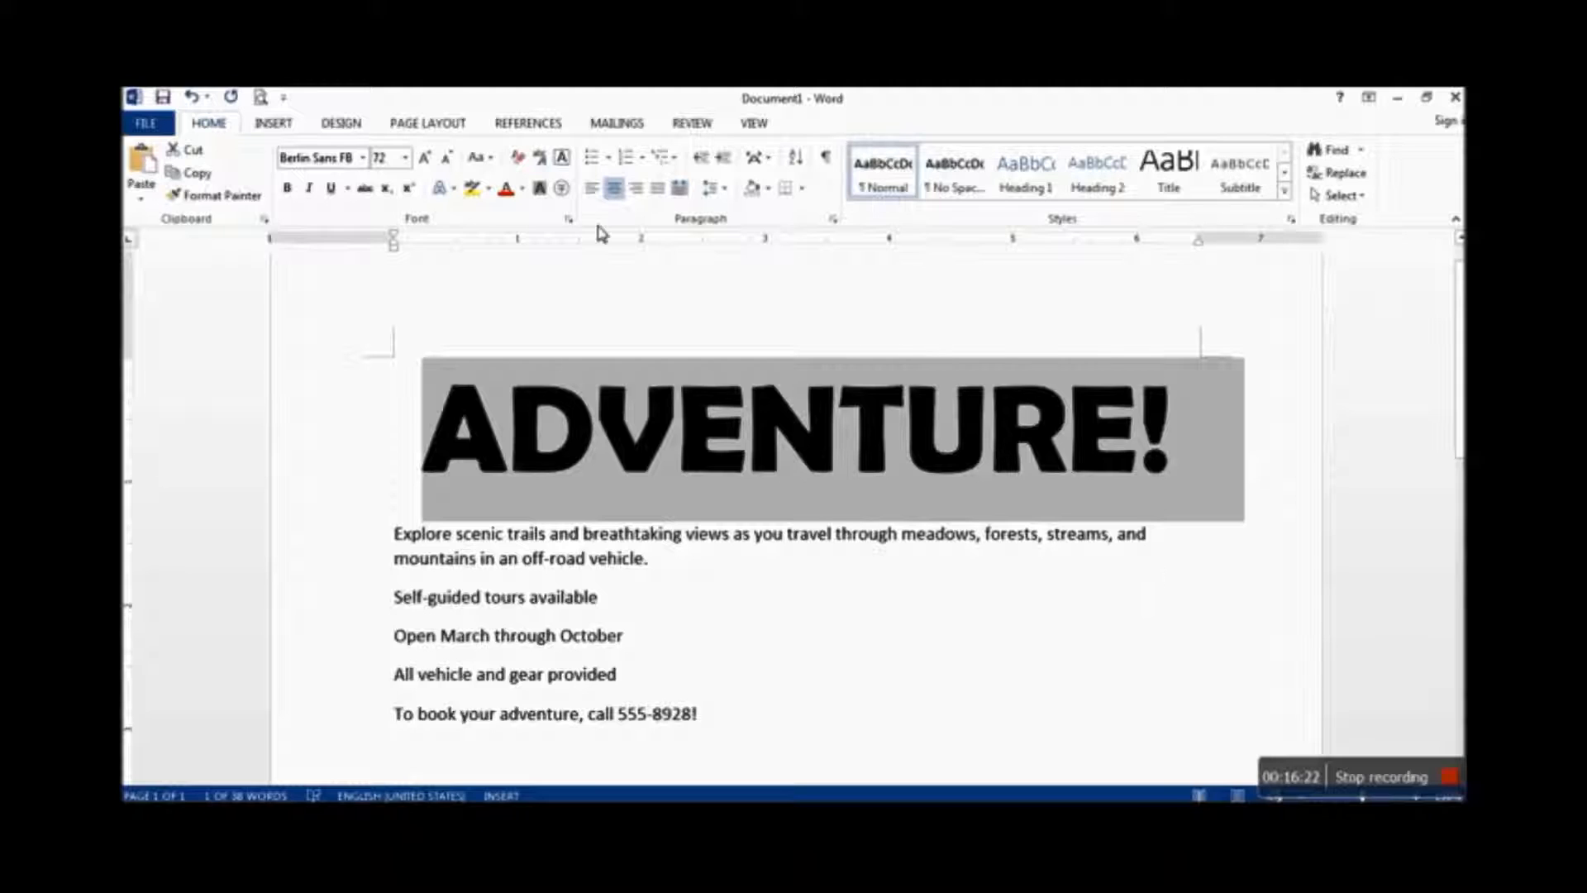
left_click(452, 196)
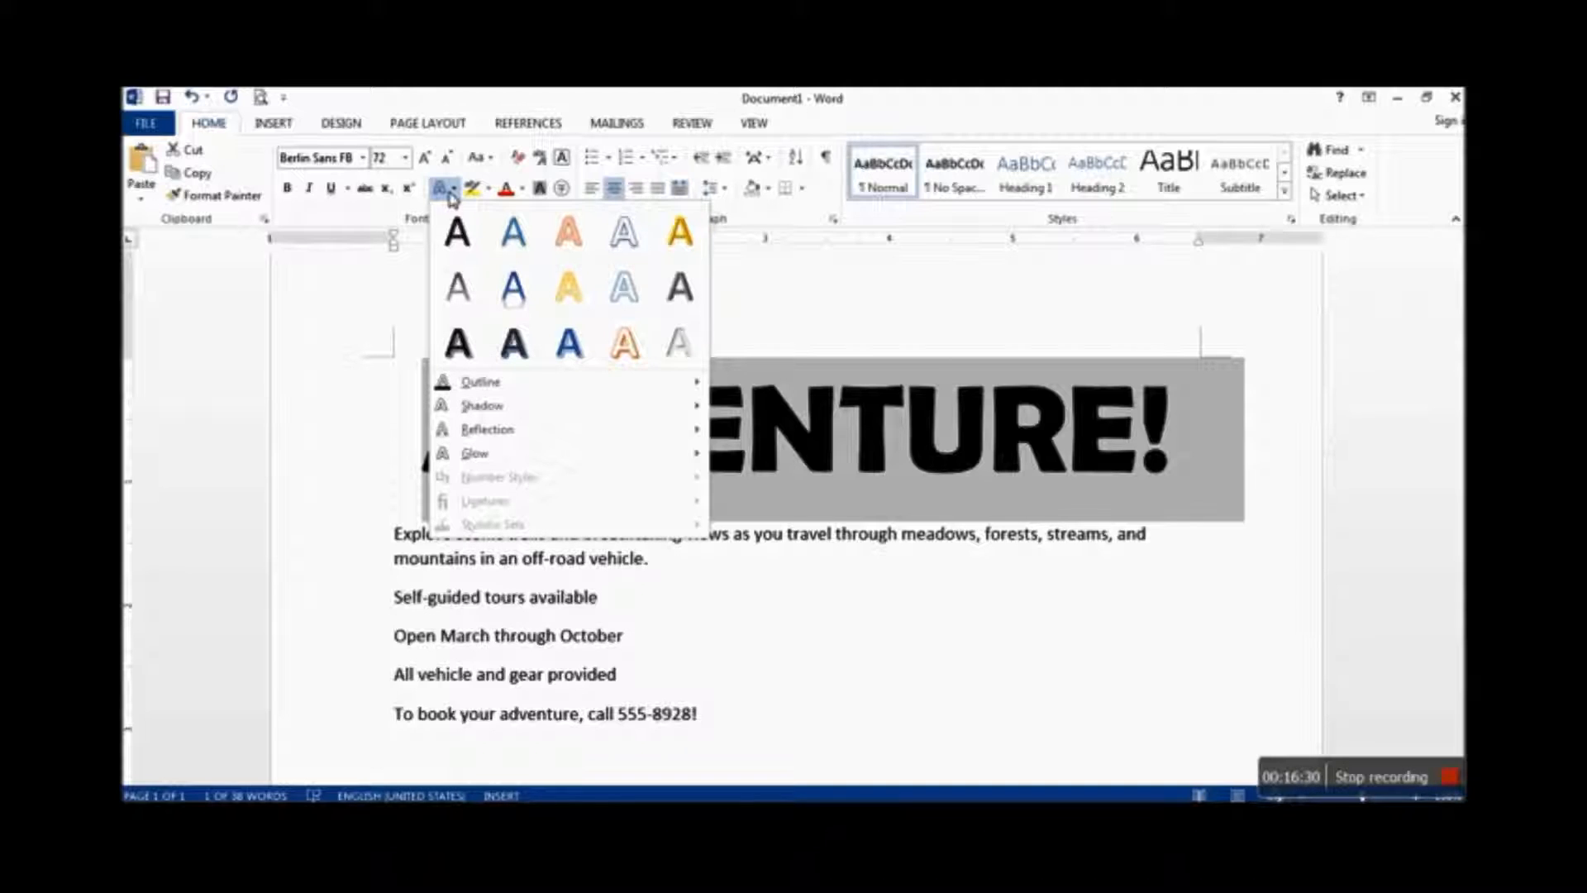
left_click(621, 287)
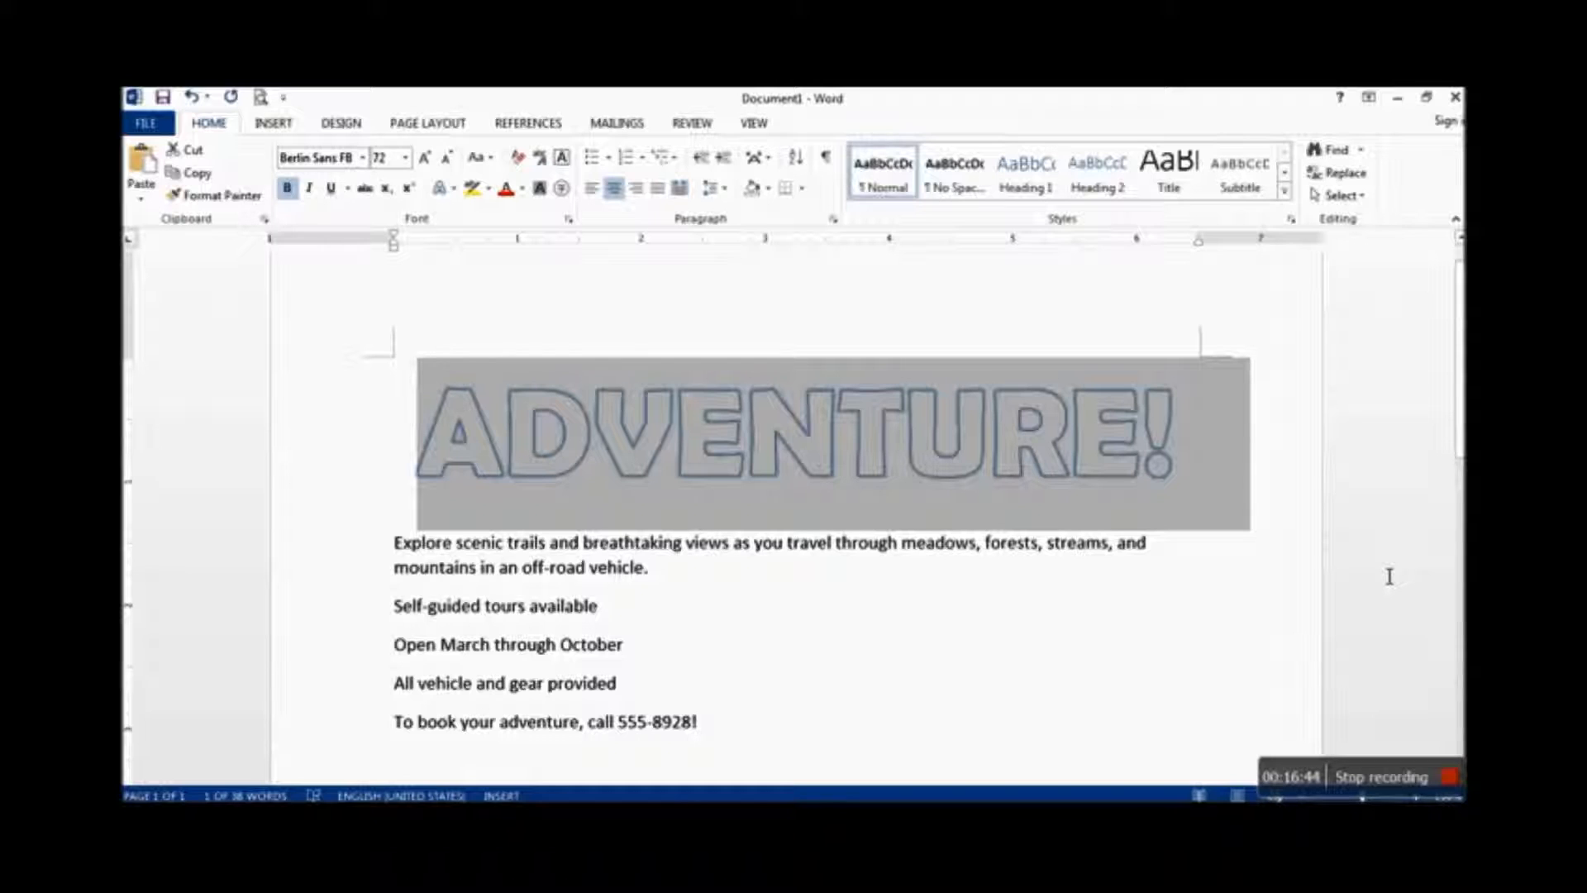
left_click(1215, 683)
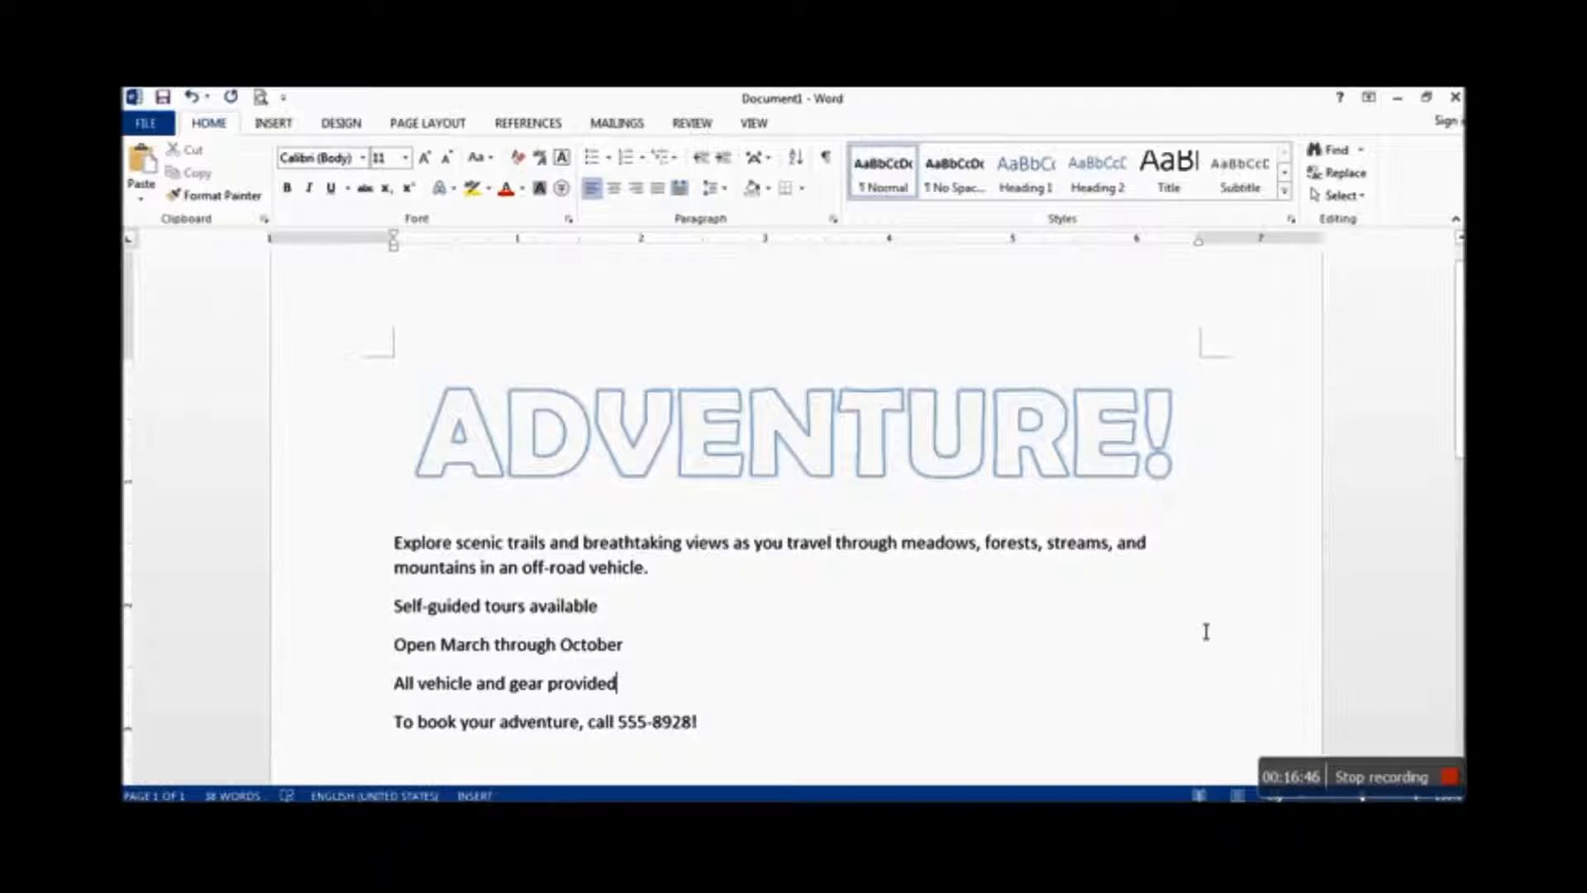
Shade the headline paragraph's background with a dark green Accent 6 theme color
left_click(372, 457)
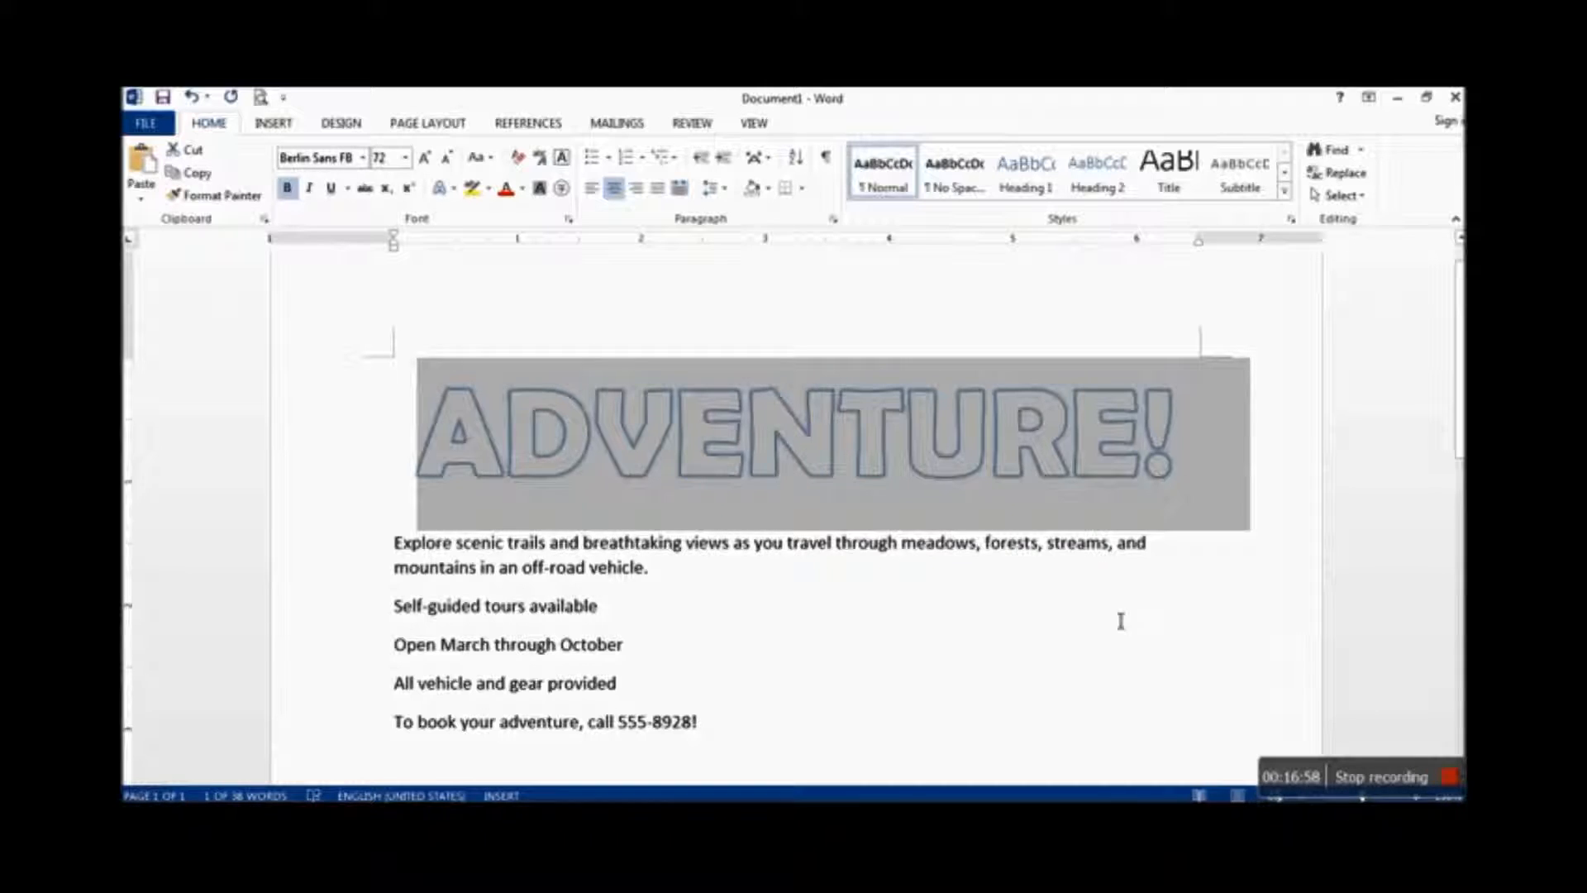
left_click(951, 613)
left_click(386, 447)
left_click(769, 195)
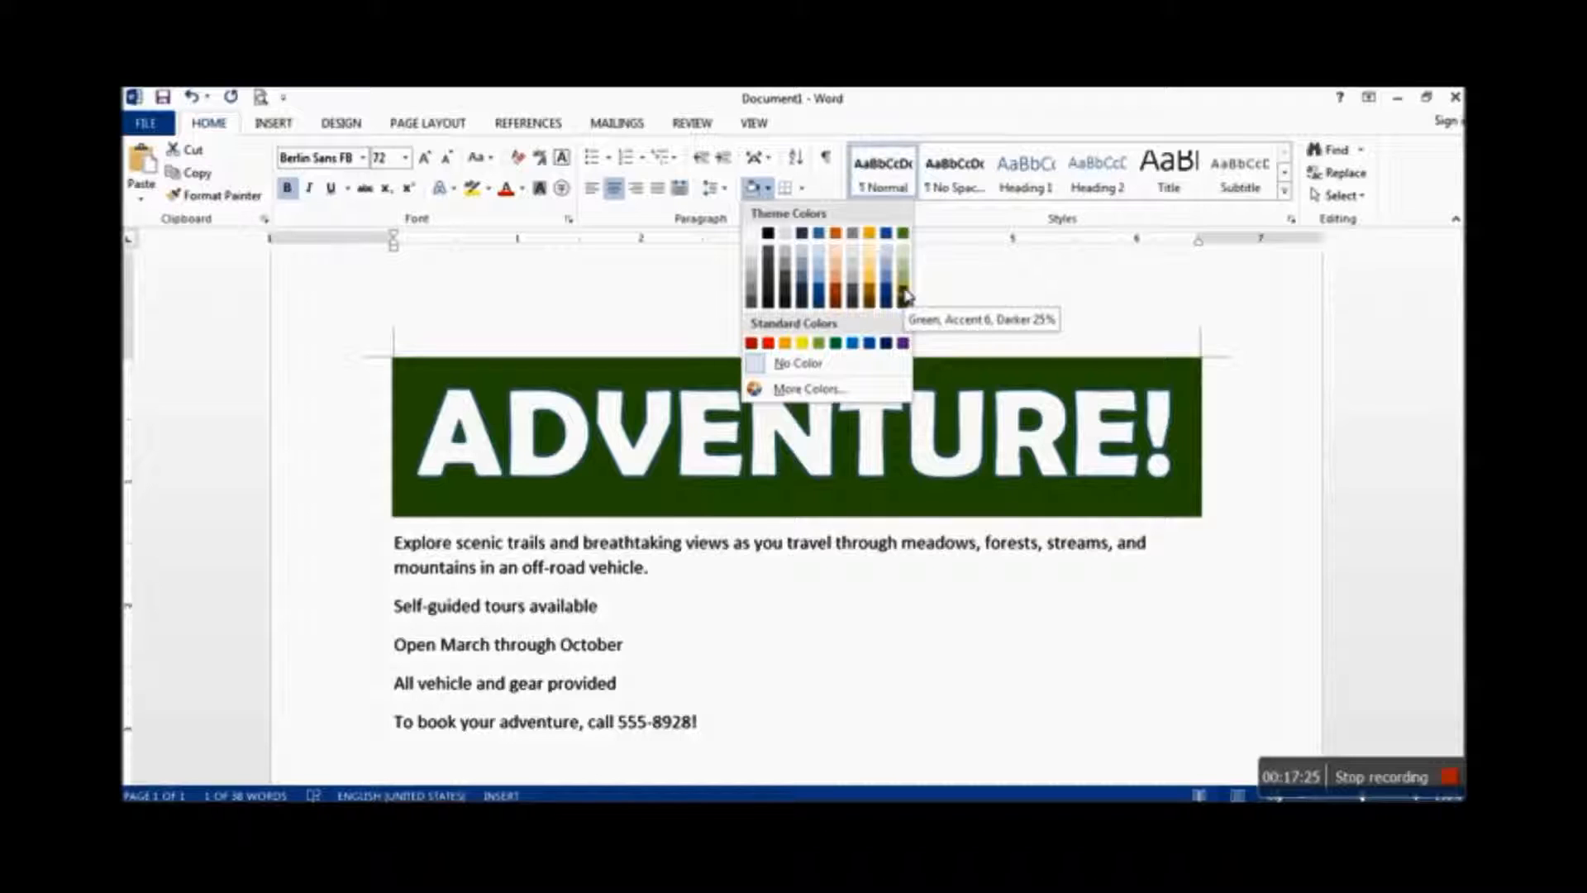
left_click(904, 295)
left_click(1331, 597)
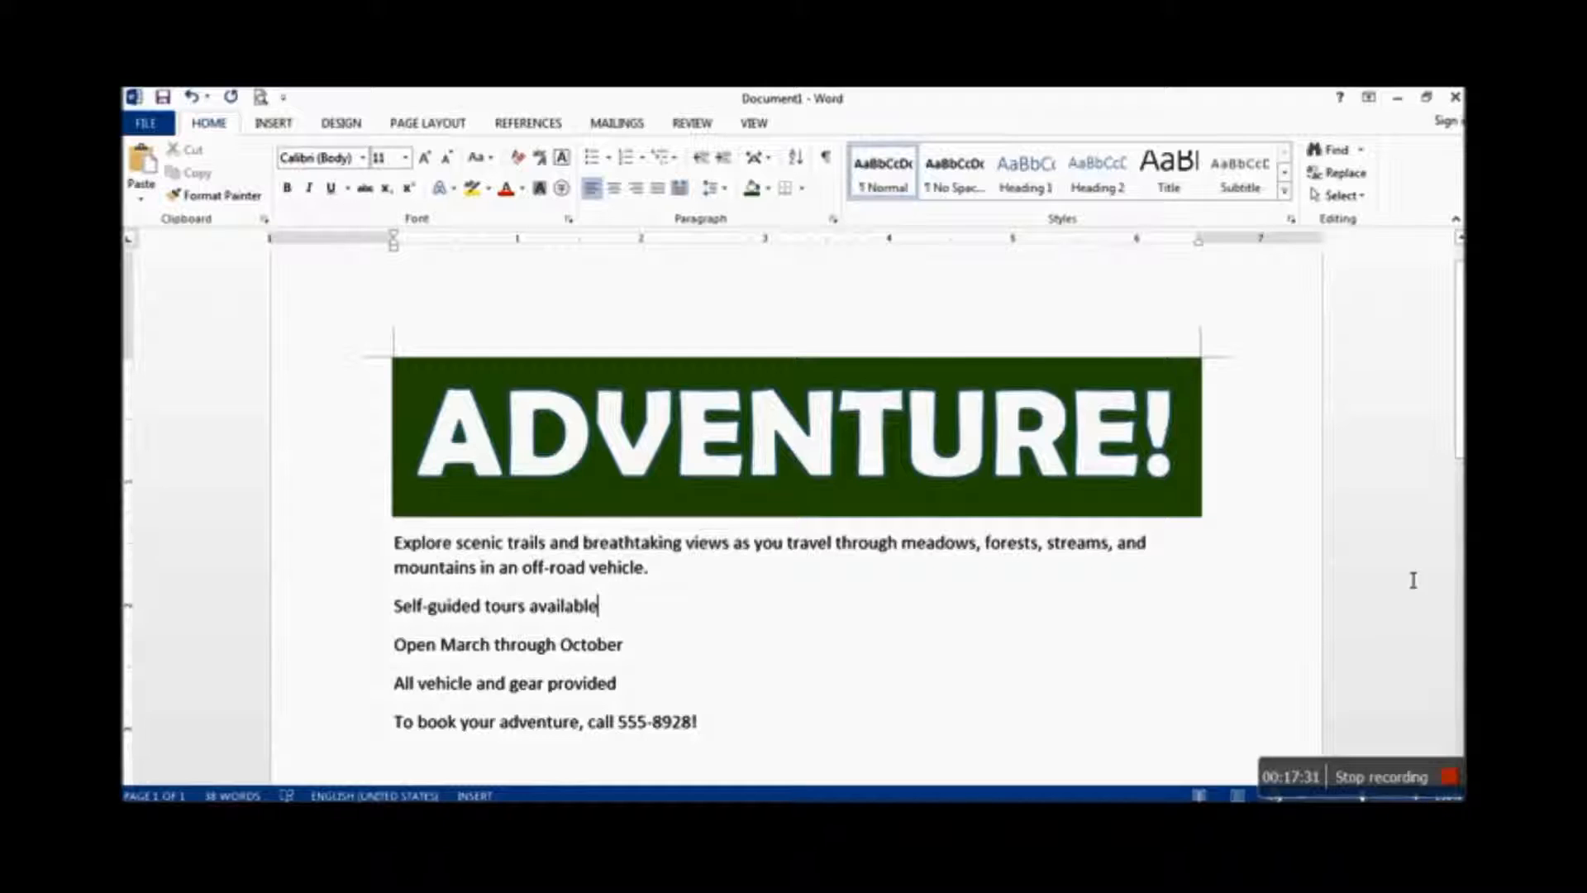
Set the body text from "Explore scenic trails" through "All vehicle and gear provided" to font size 24
left_click(1314, 558)
scroll(1002, 610, "down", 1)
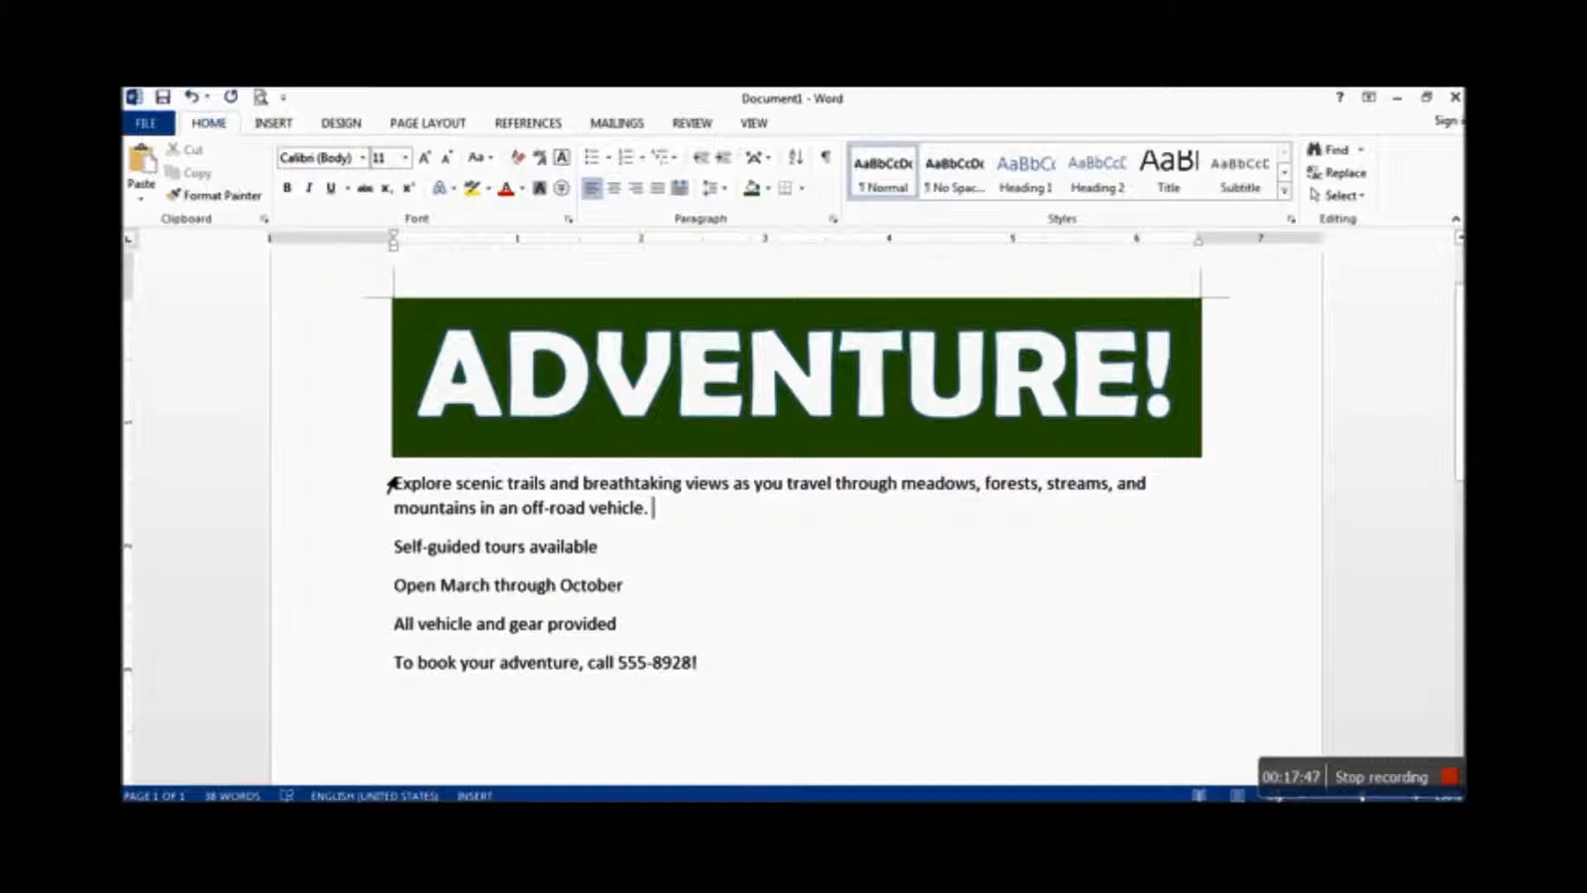
left_click_drag(392, 484, 380, 629)
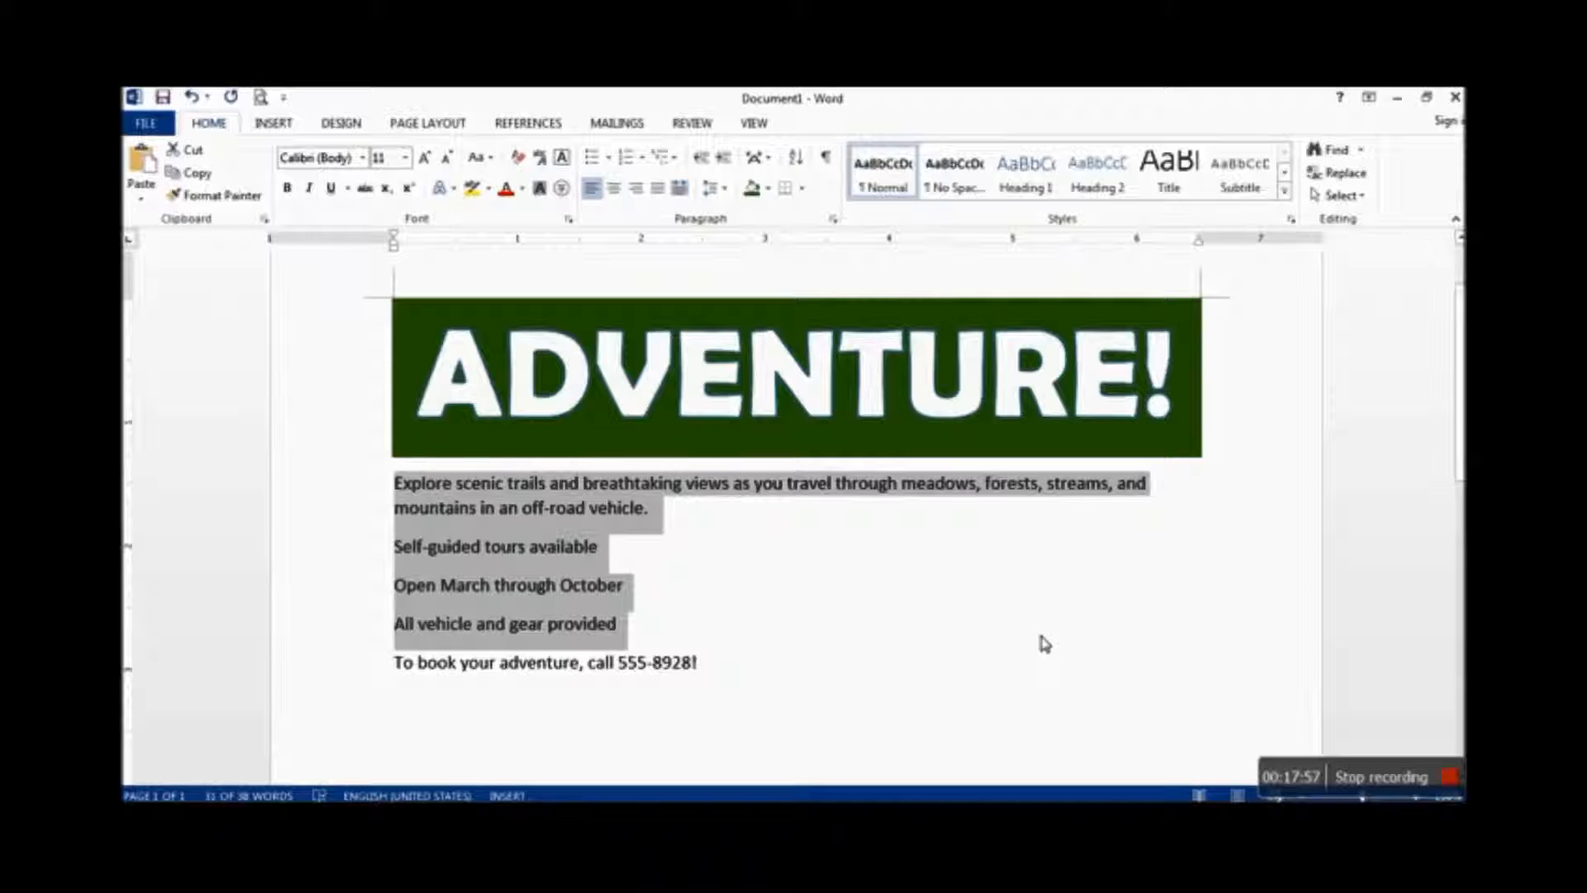
left_click(403, 162)
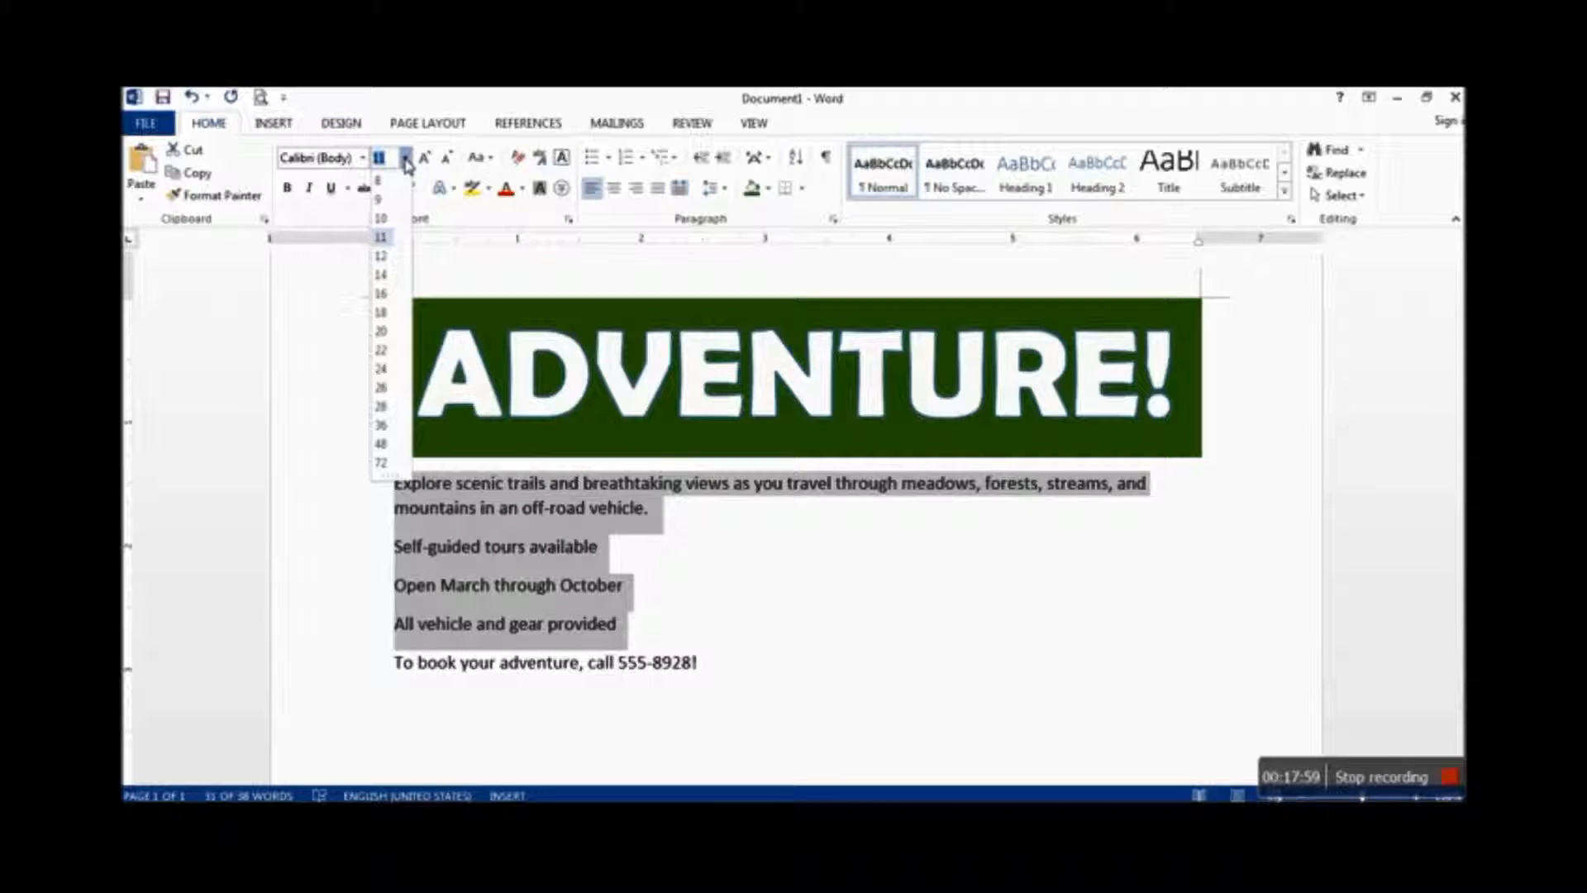
left_click(382, 369)
scroll(1087, 537, "down", 3)
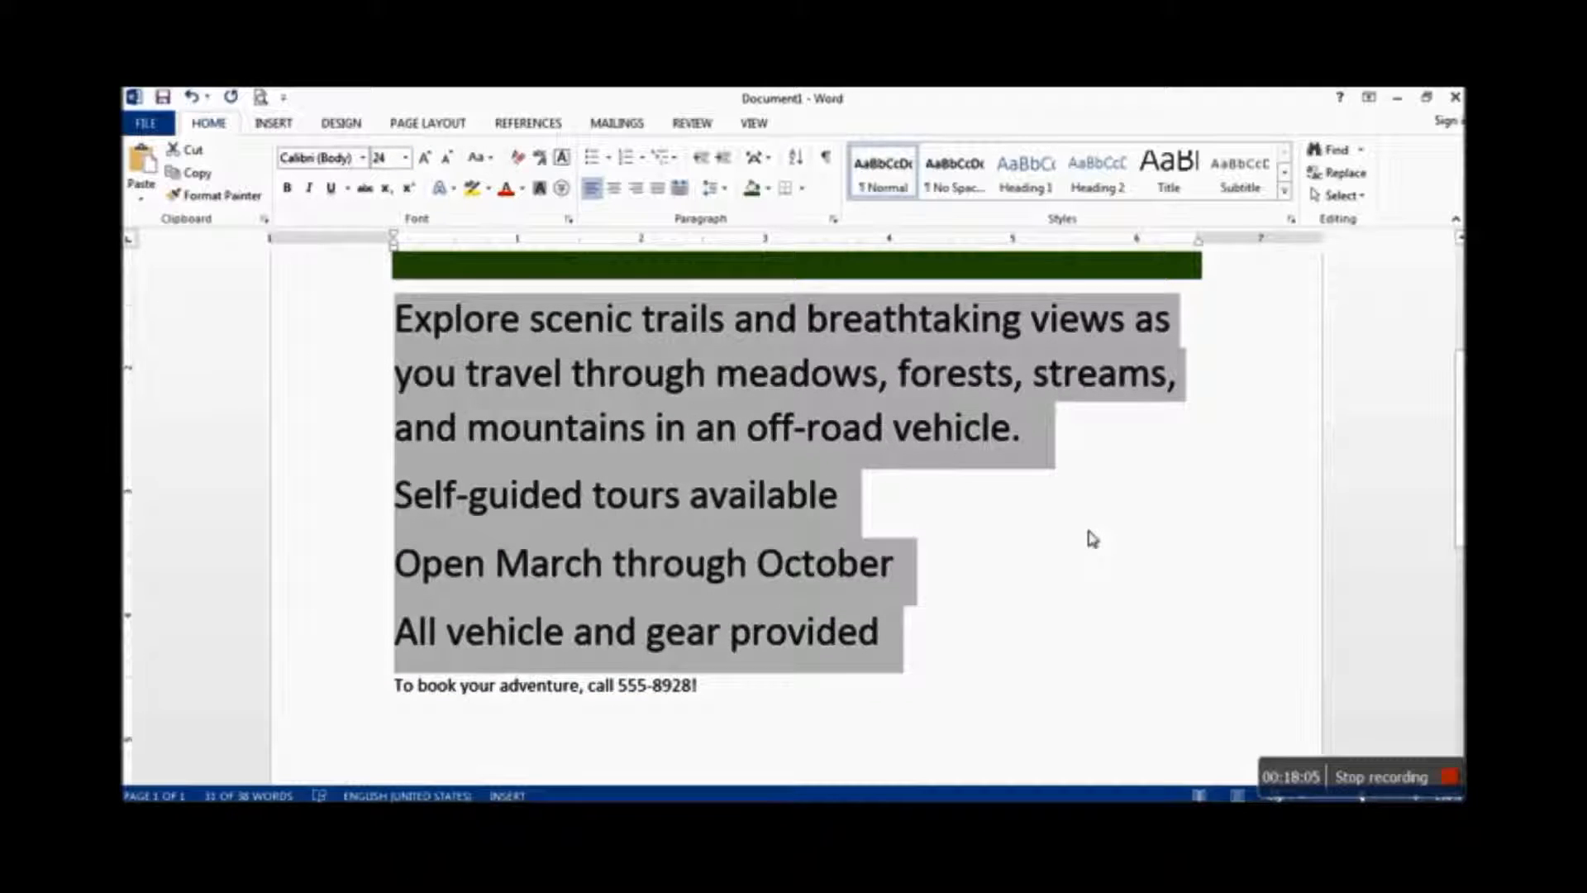
Center the closing "To book your adventure" line horizontally
left_click(367, 701)
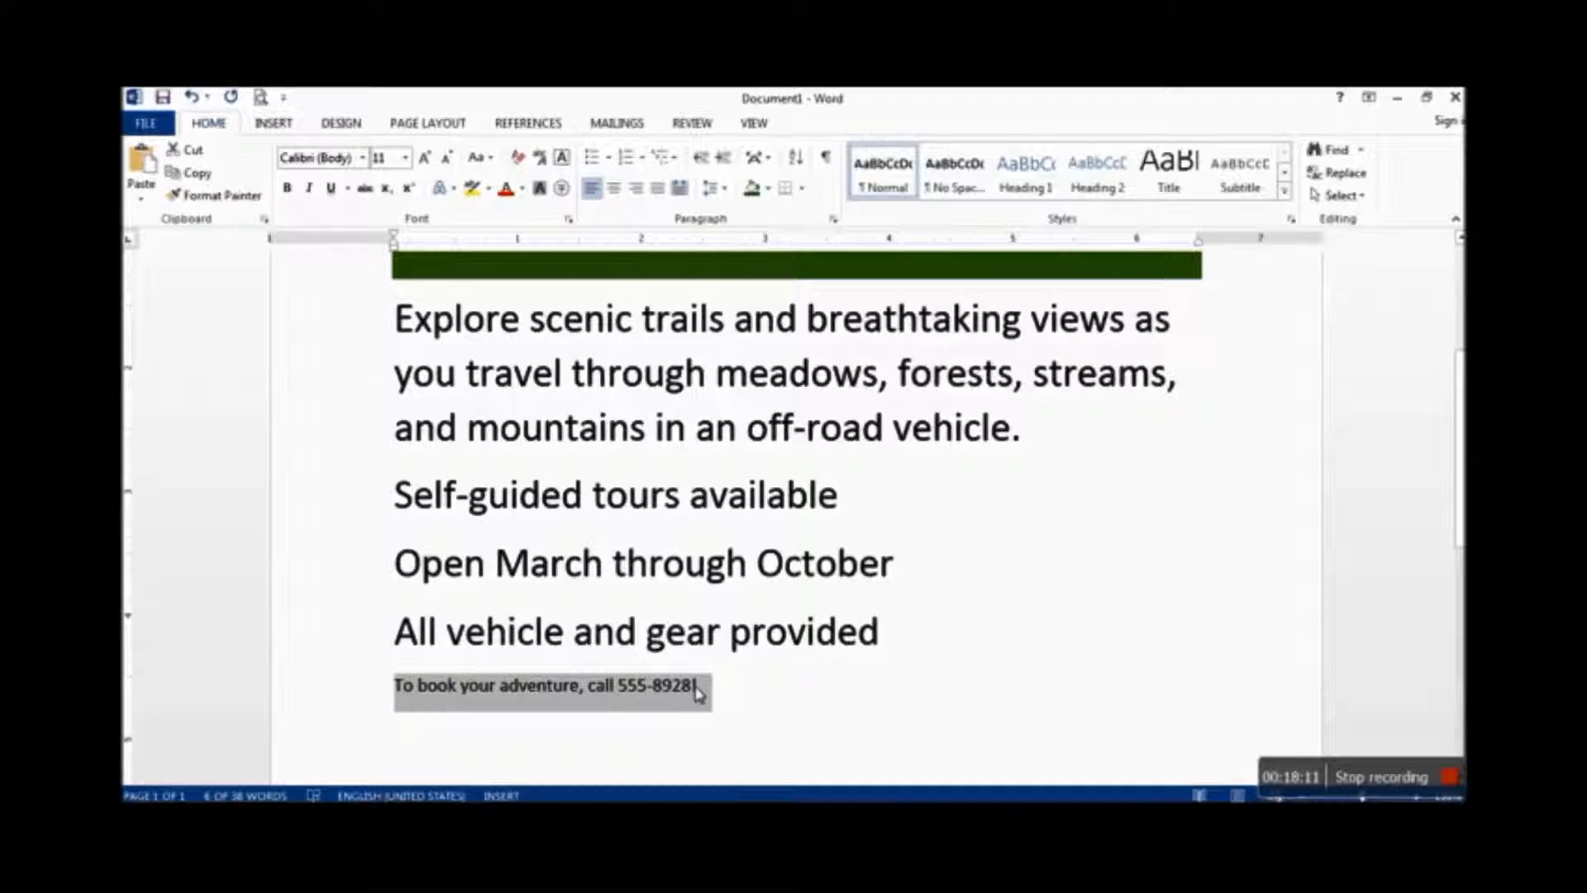
left_click(614, 189)
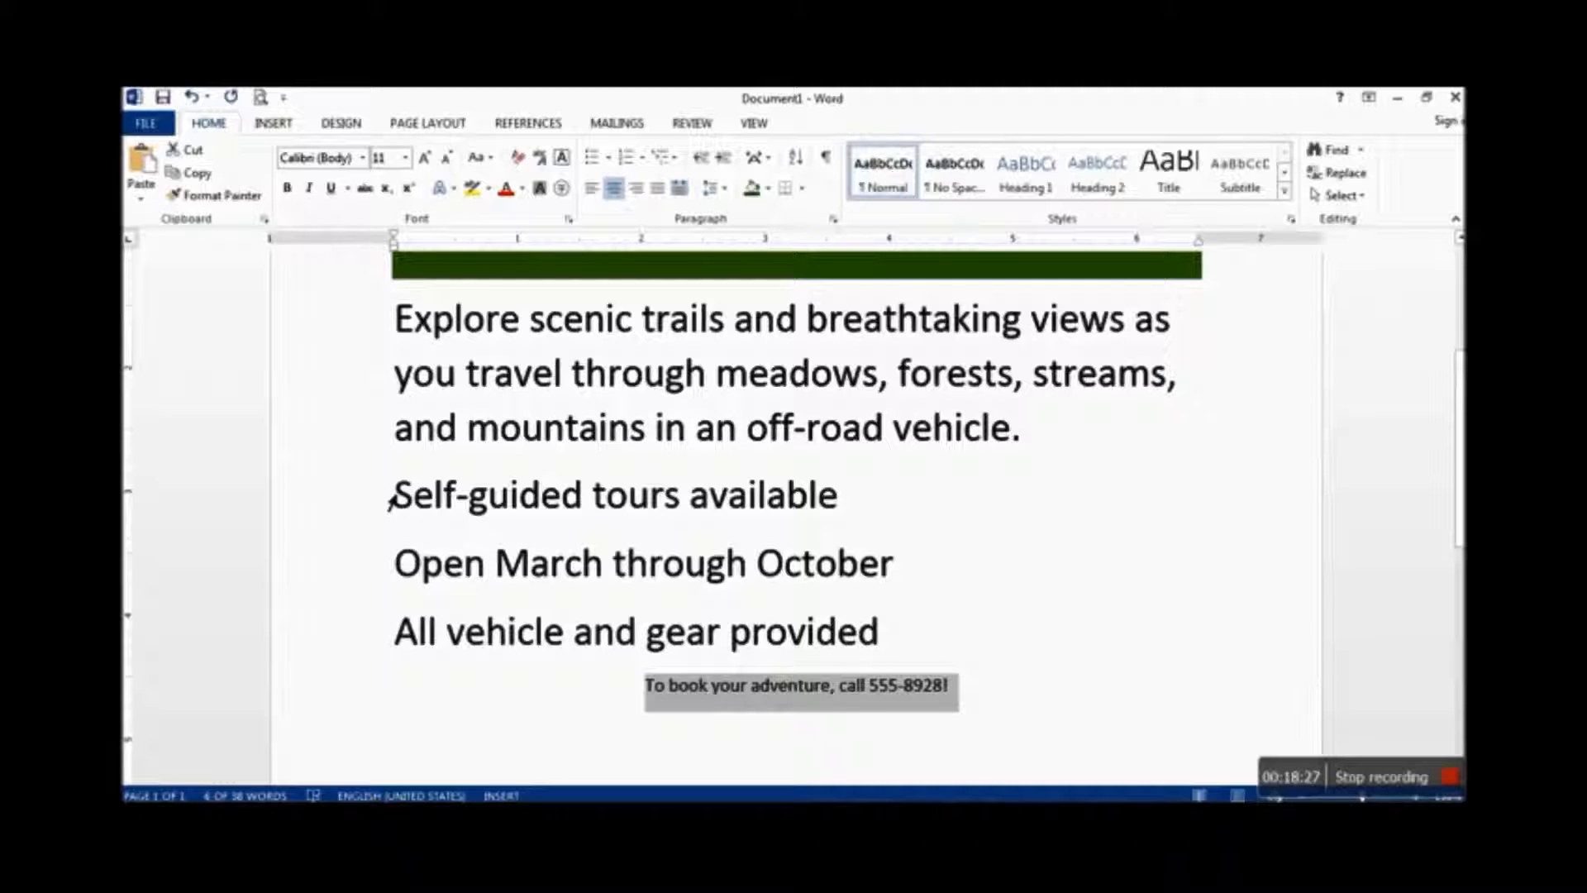
Format the three lines from "Self-guided tours available" through "All vehicle and gear provided" as a bulleted list with check mark bullets
left_click(392, 499)
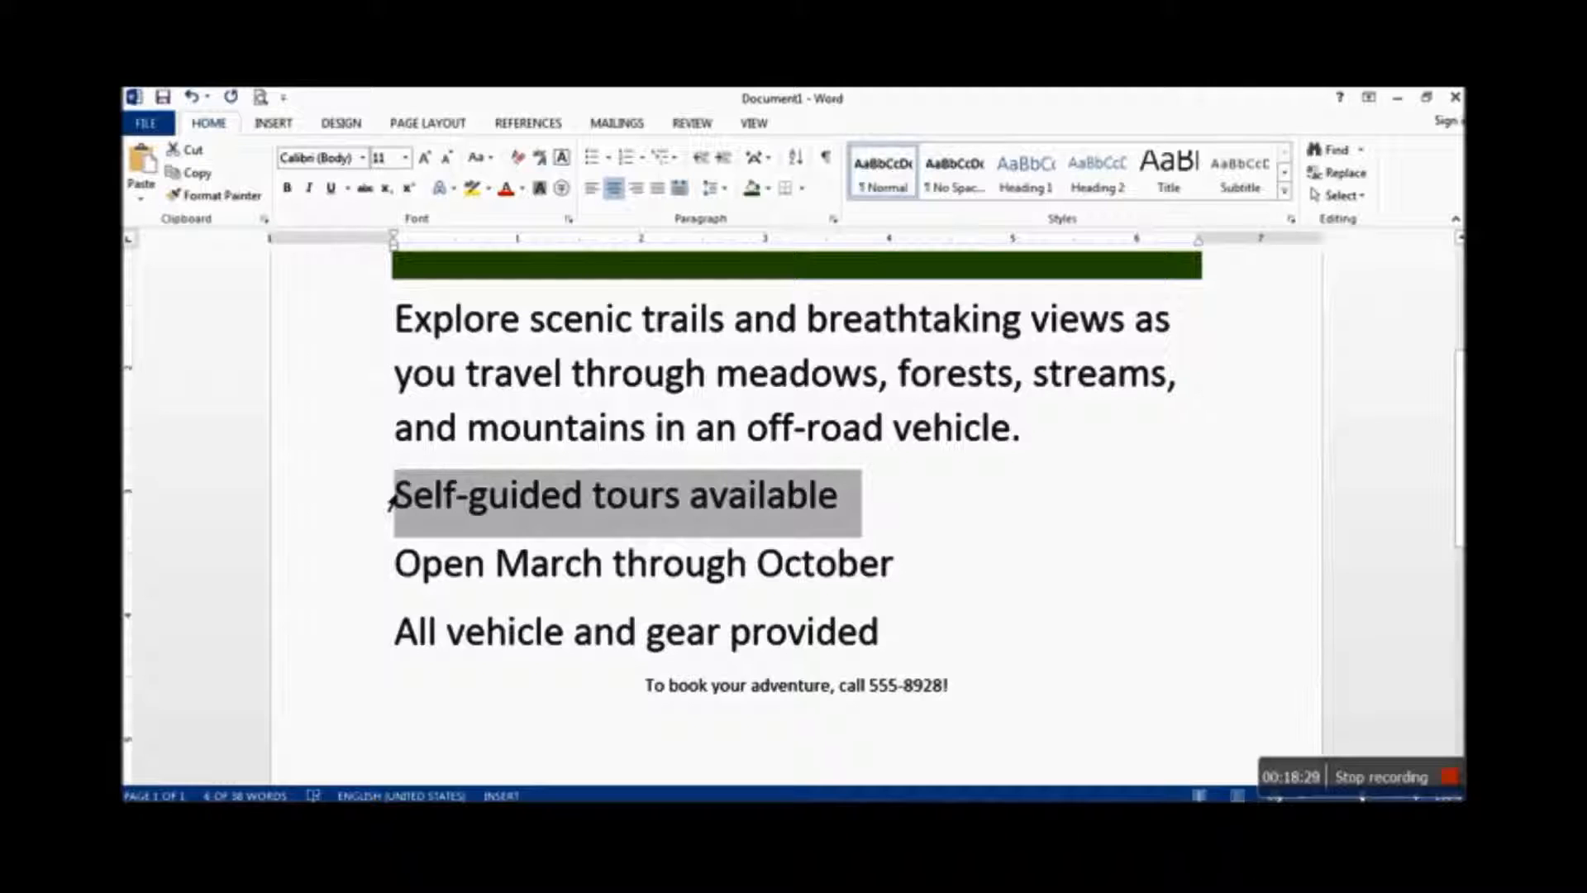
left_click(391, 565, "shift")
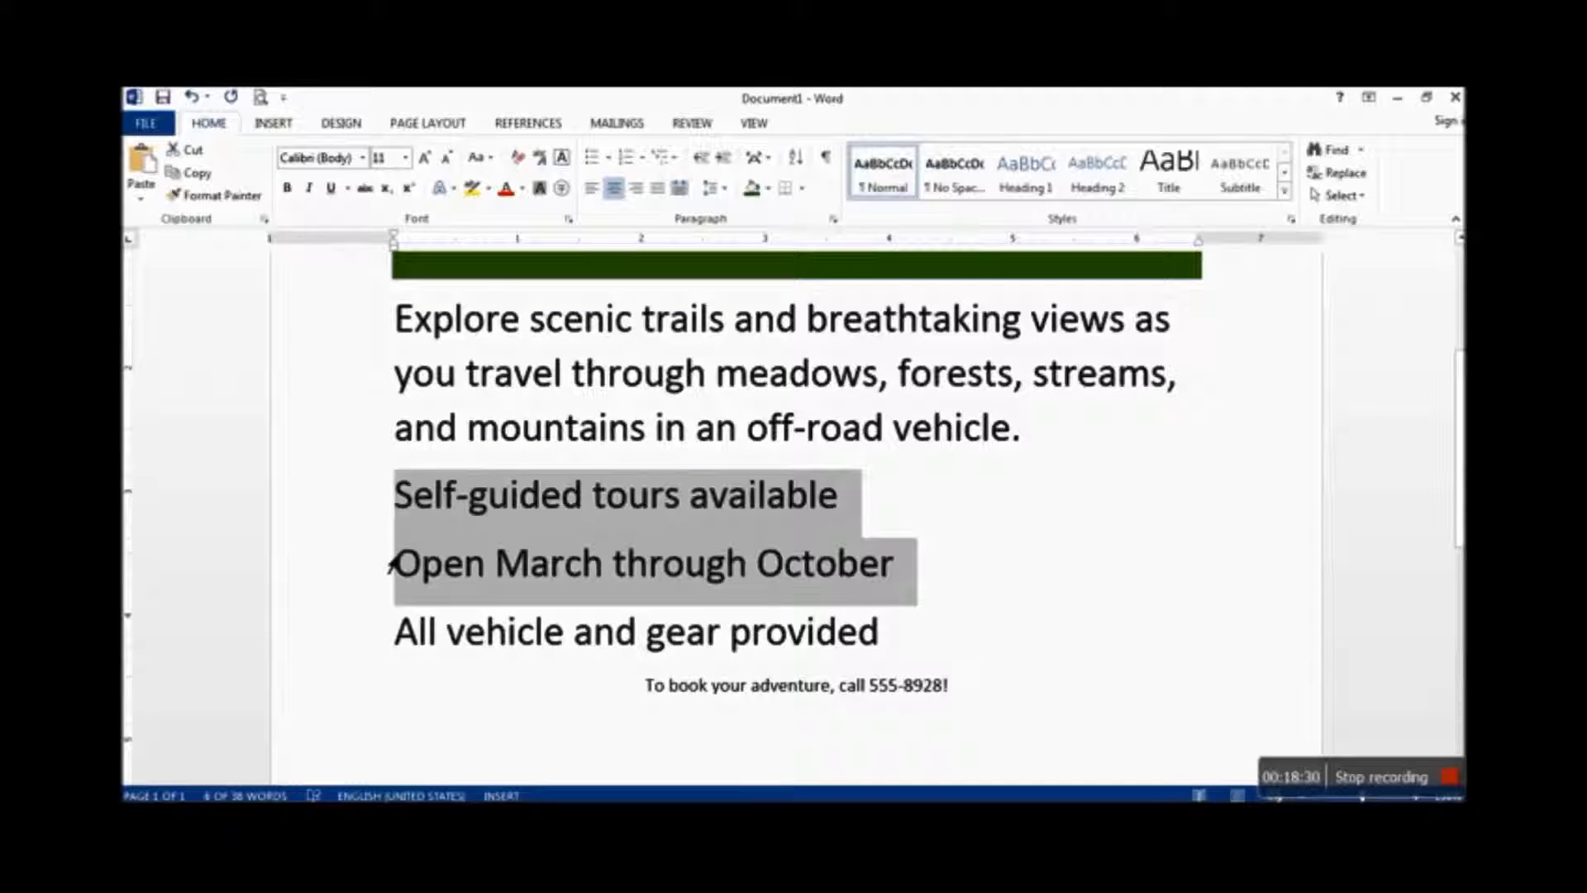
left_click(389, 634, "shift")
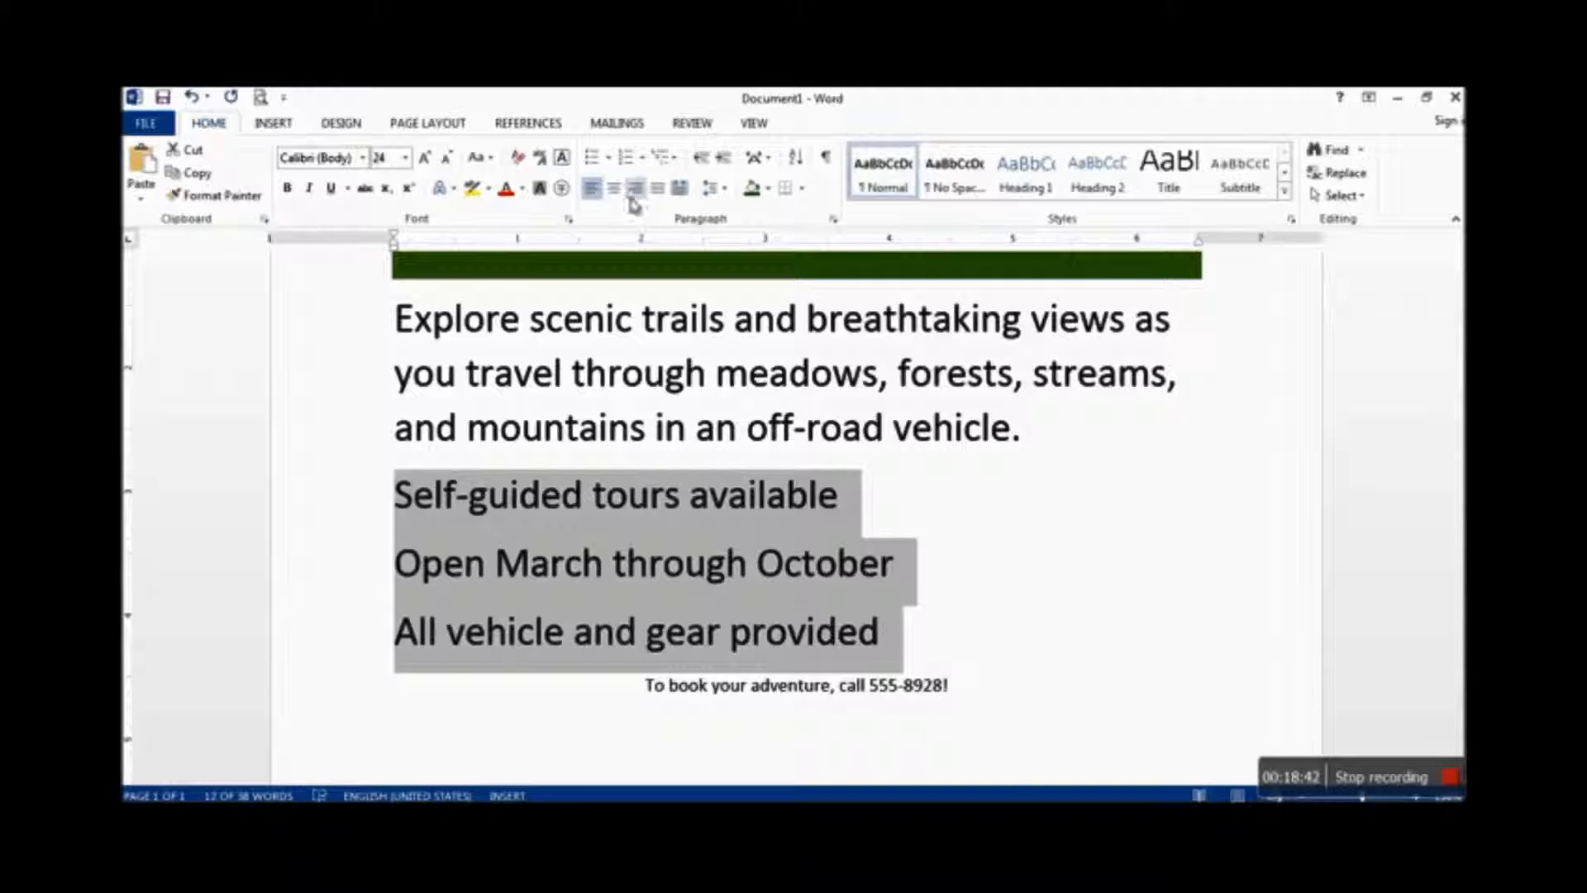
left_click(591, 158)
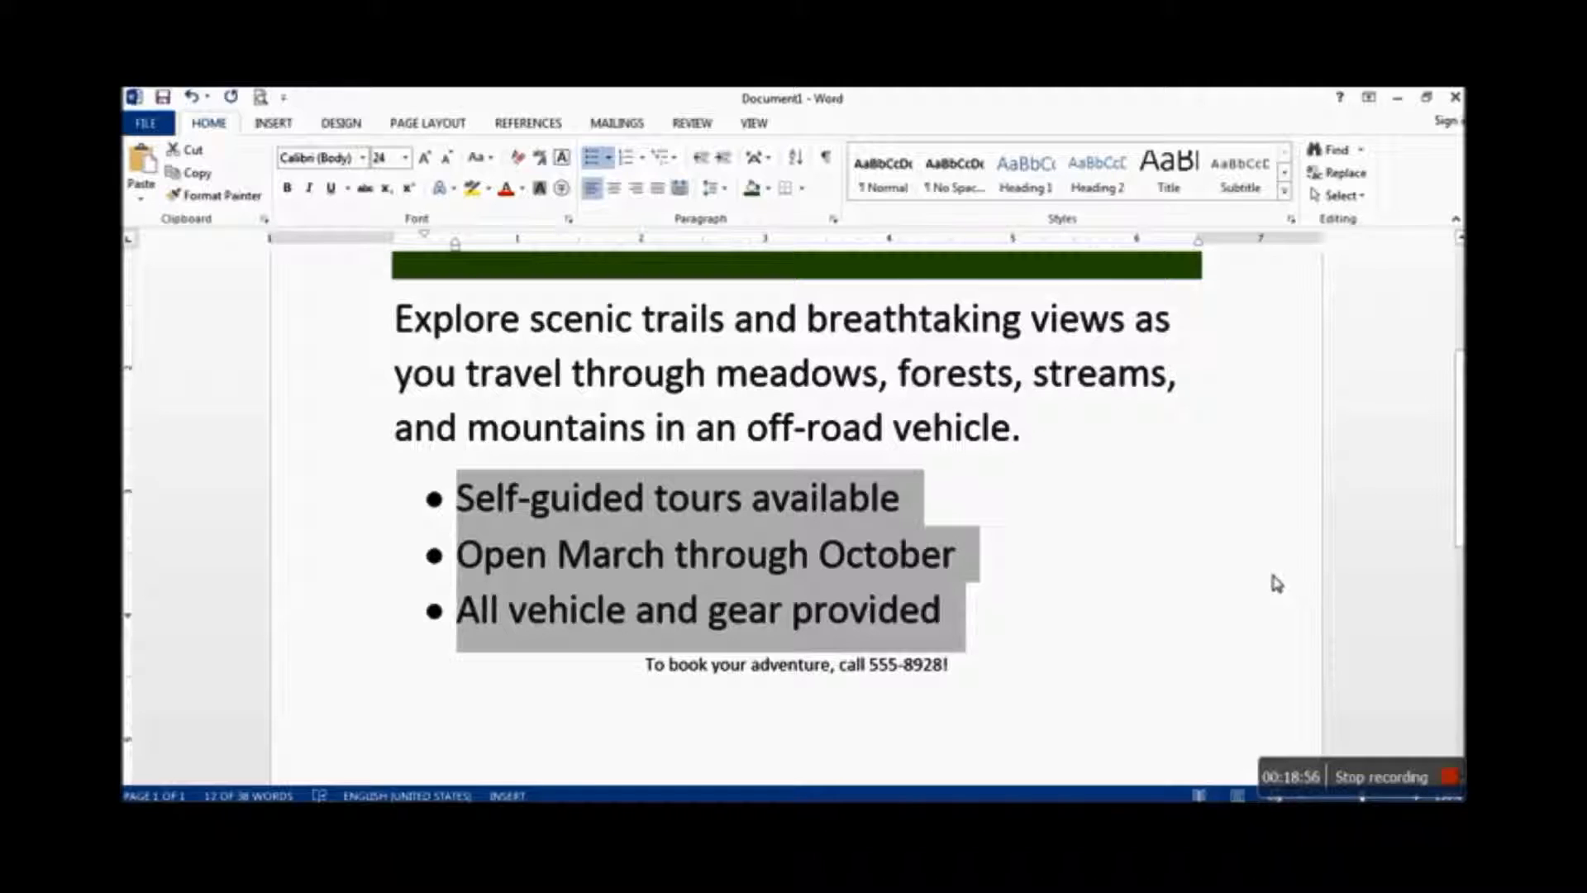
left_click(611, 160)
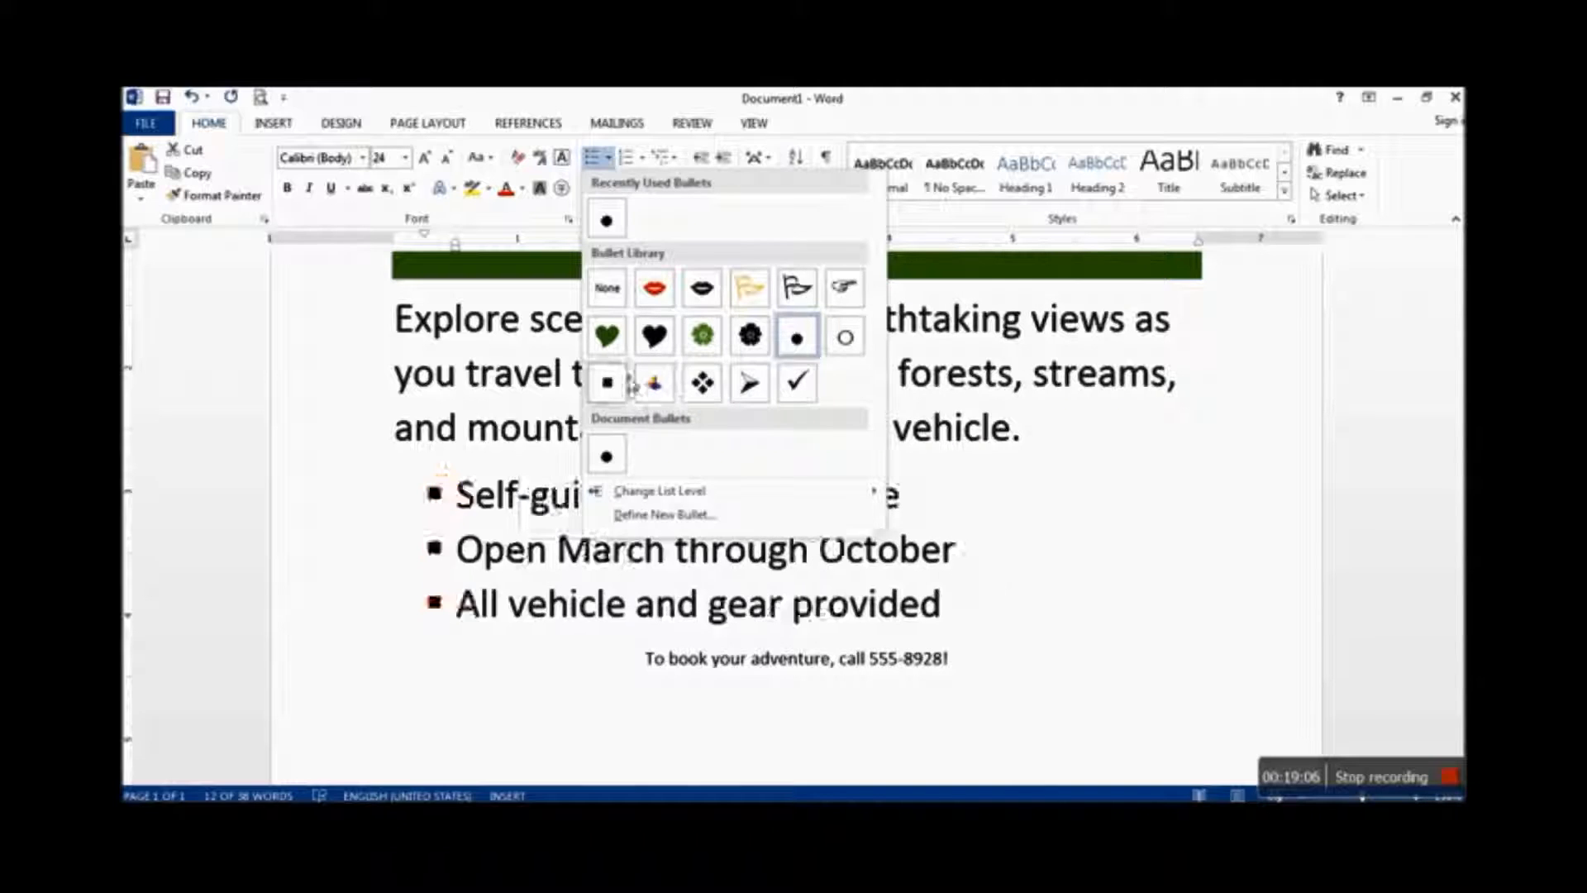
left_click(797, 384)
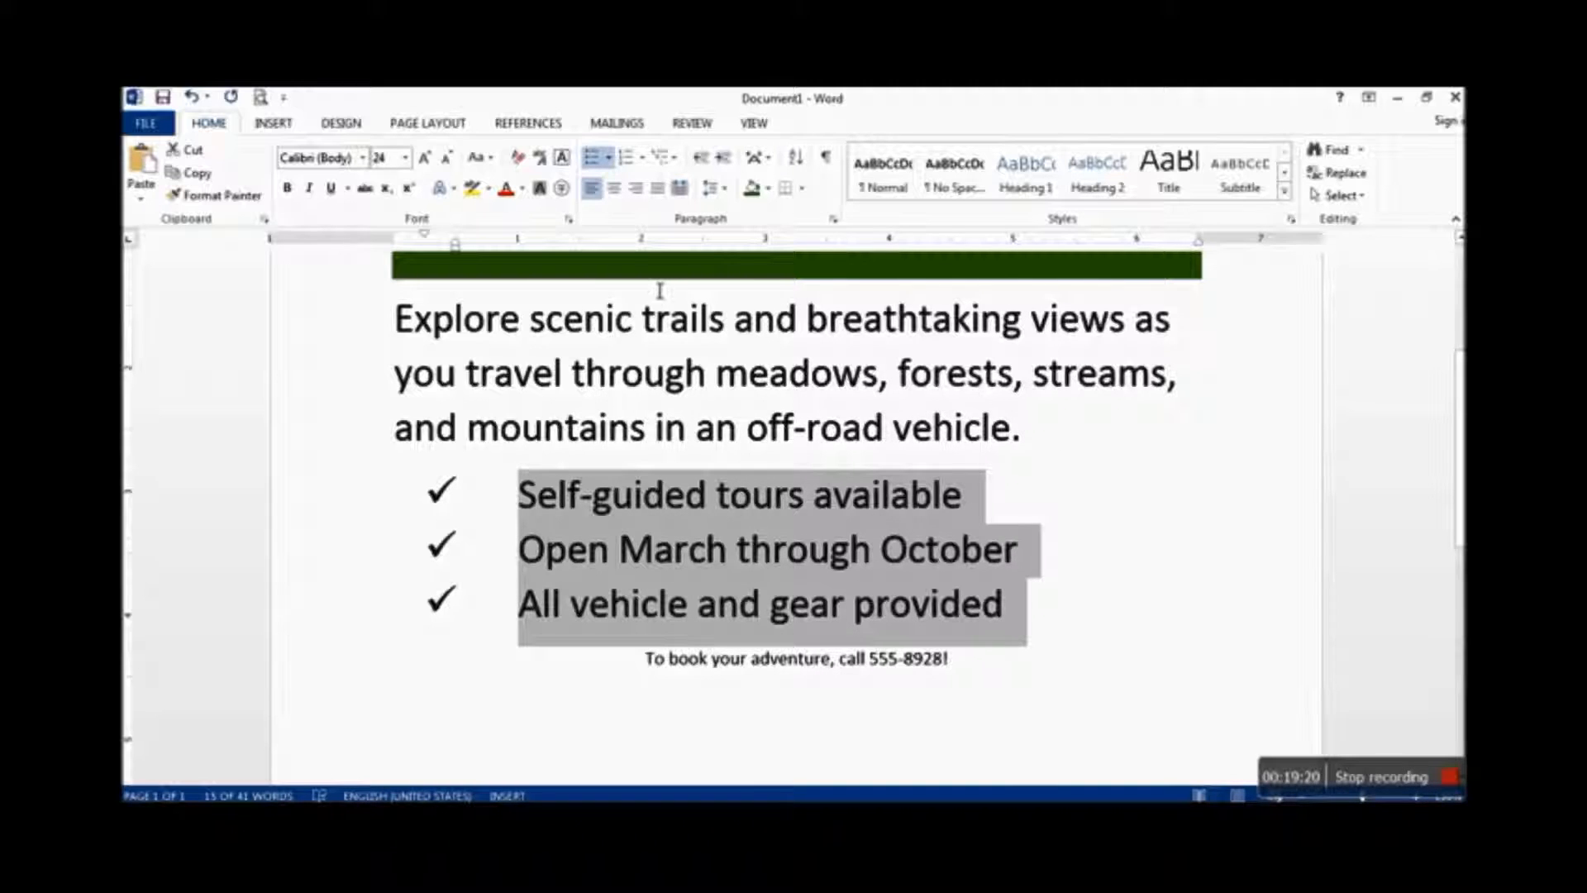
Define a new bullet for the three list lines using the computer mouse symbol, Wingdings character code 56
left_click(609, 158)
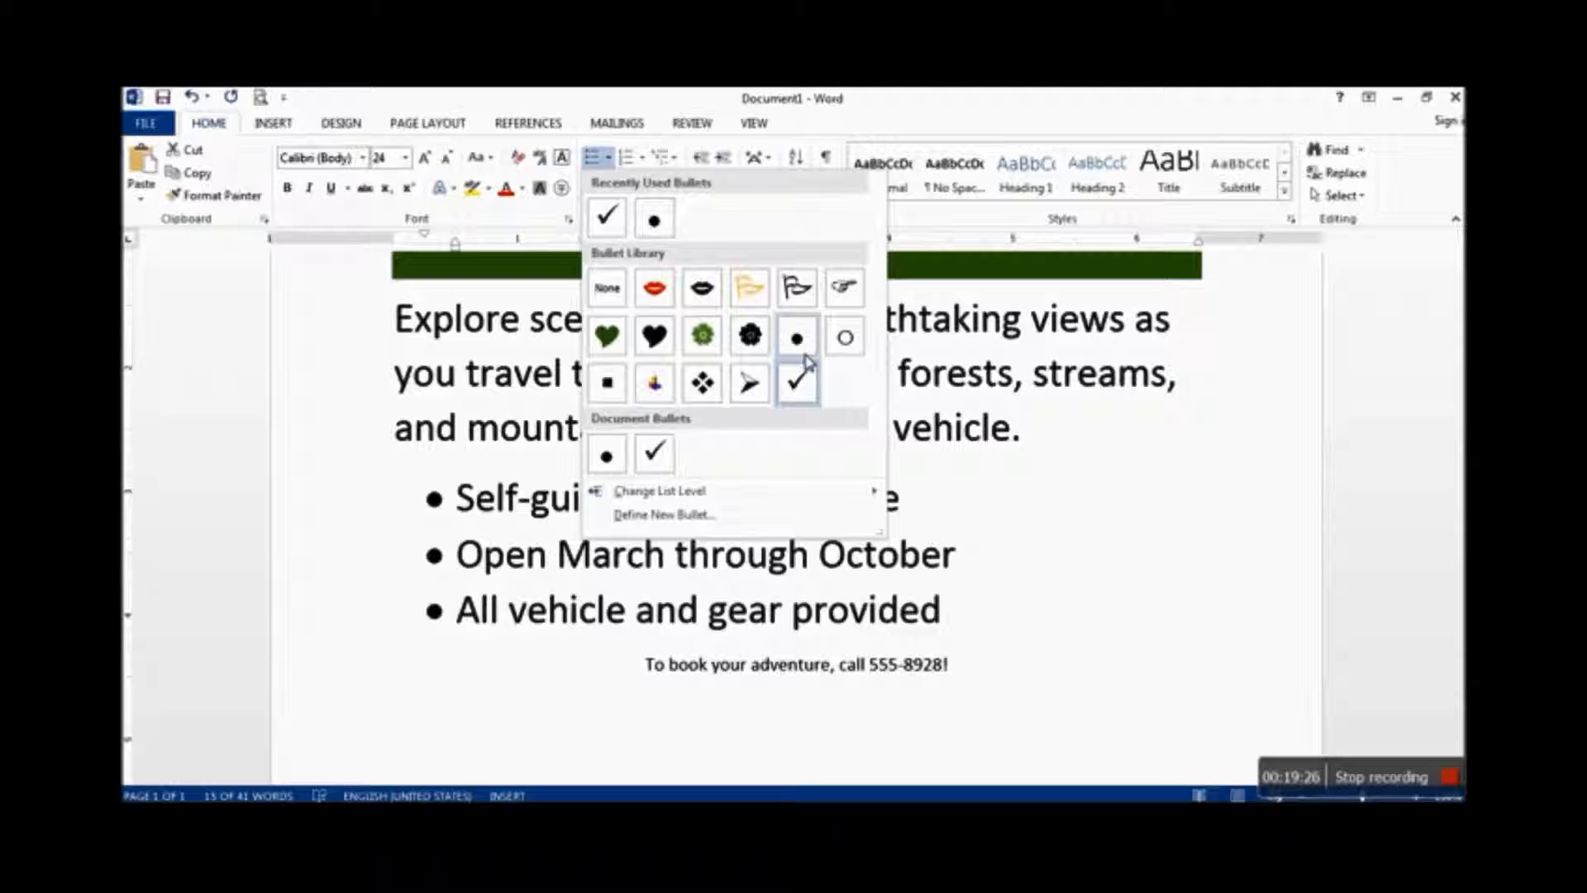
left_click(683, 515)
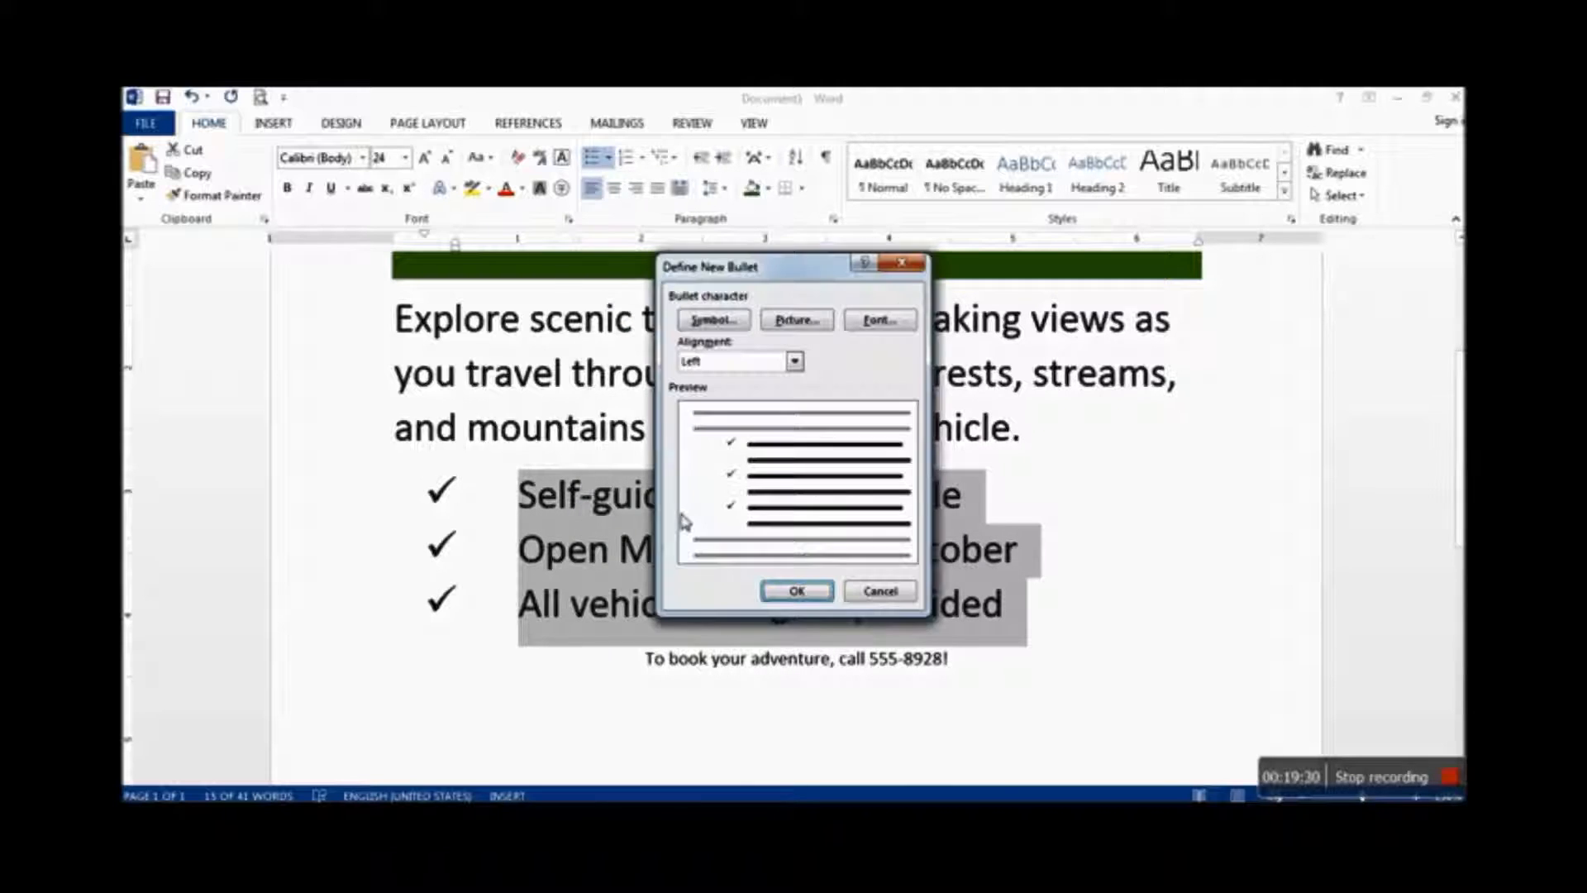
left_click(720, 322)
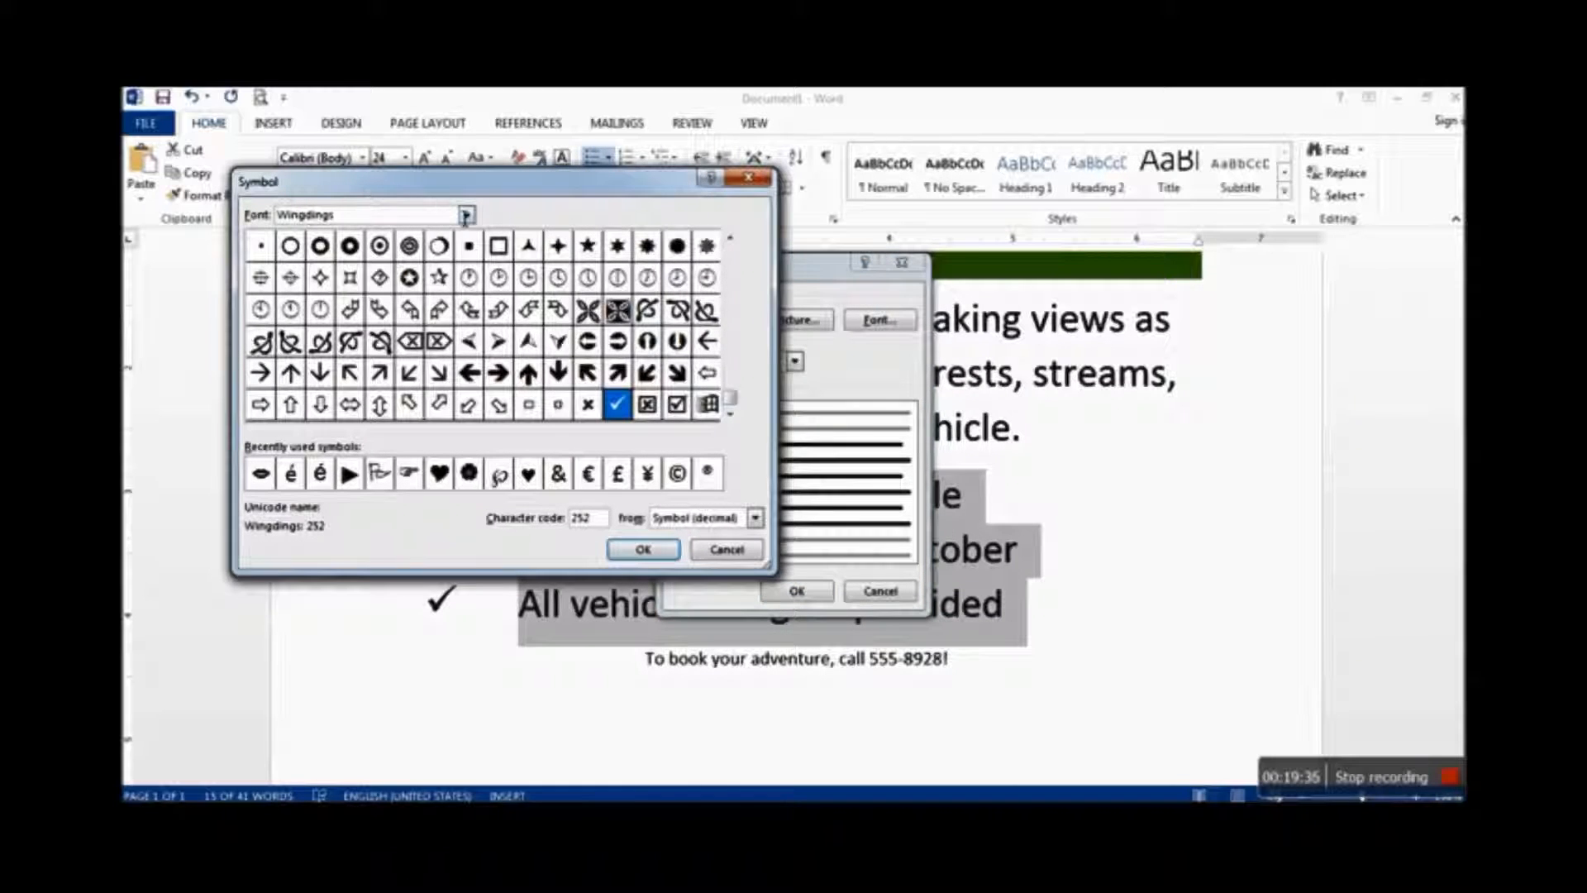
left_click(467, 217)
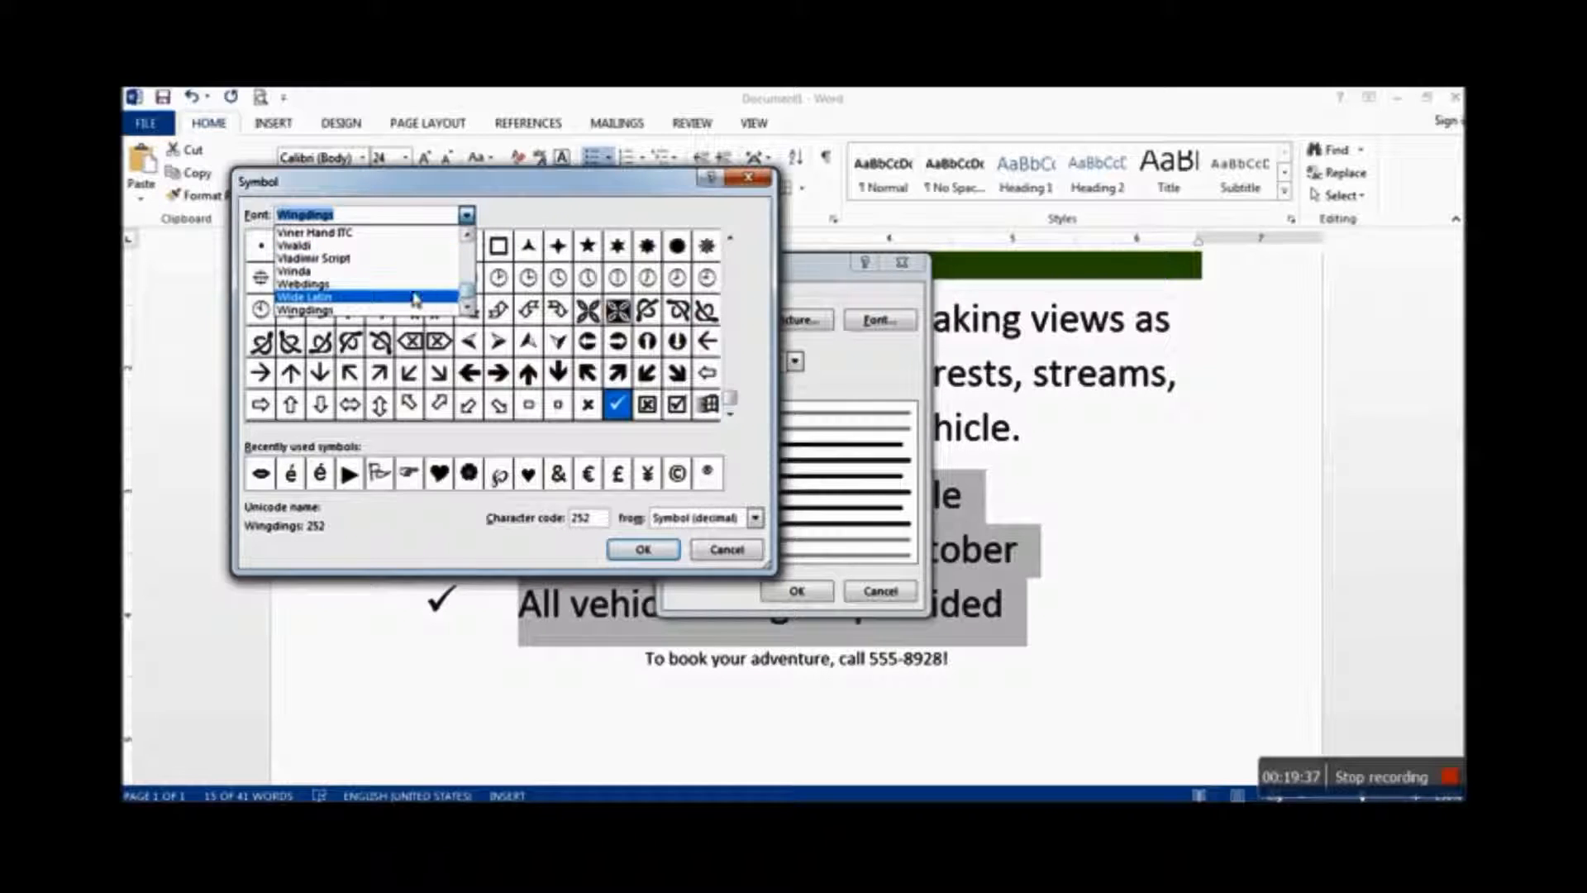
left_click(372, 310)
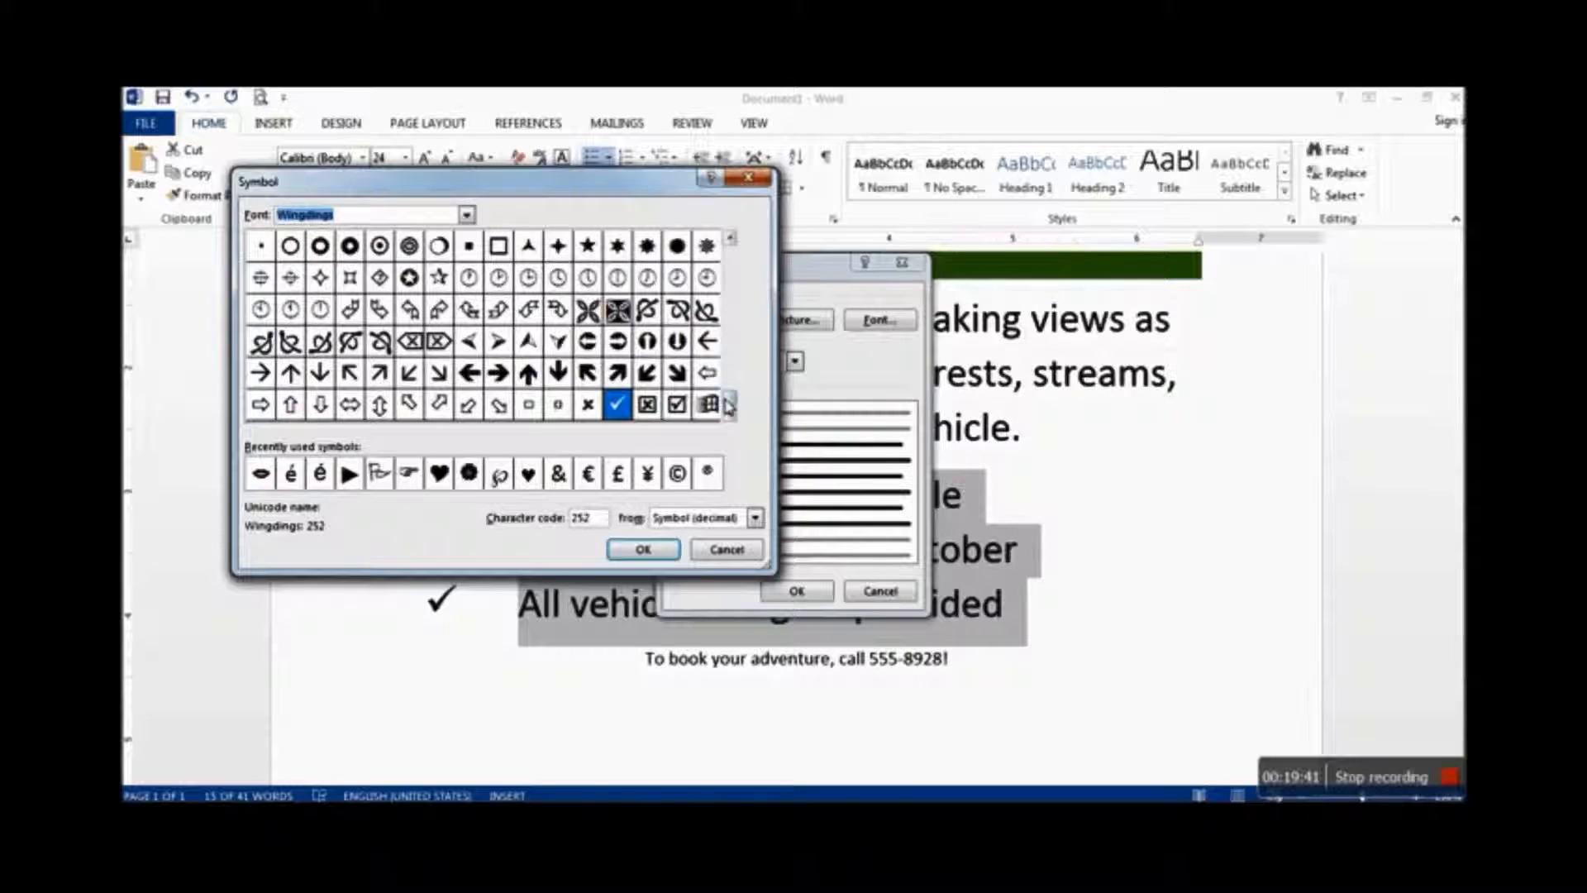
left_click_drag(718, 246, 722, 241)
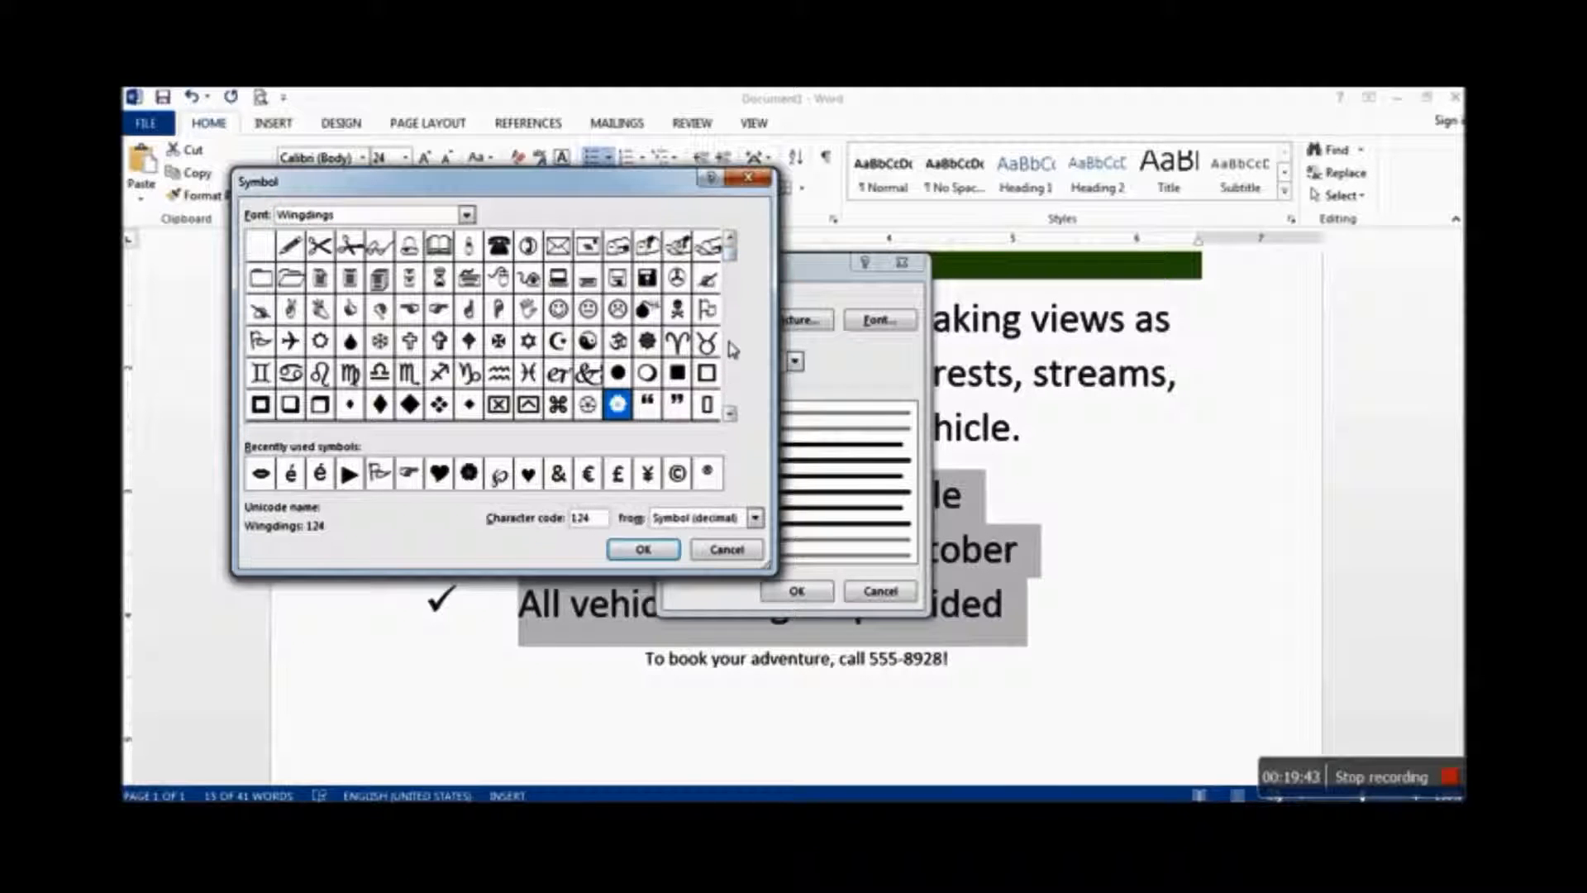
left_click(350, 340)
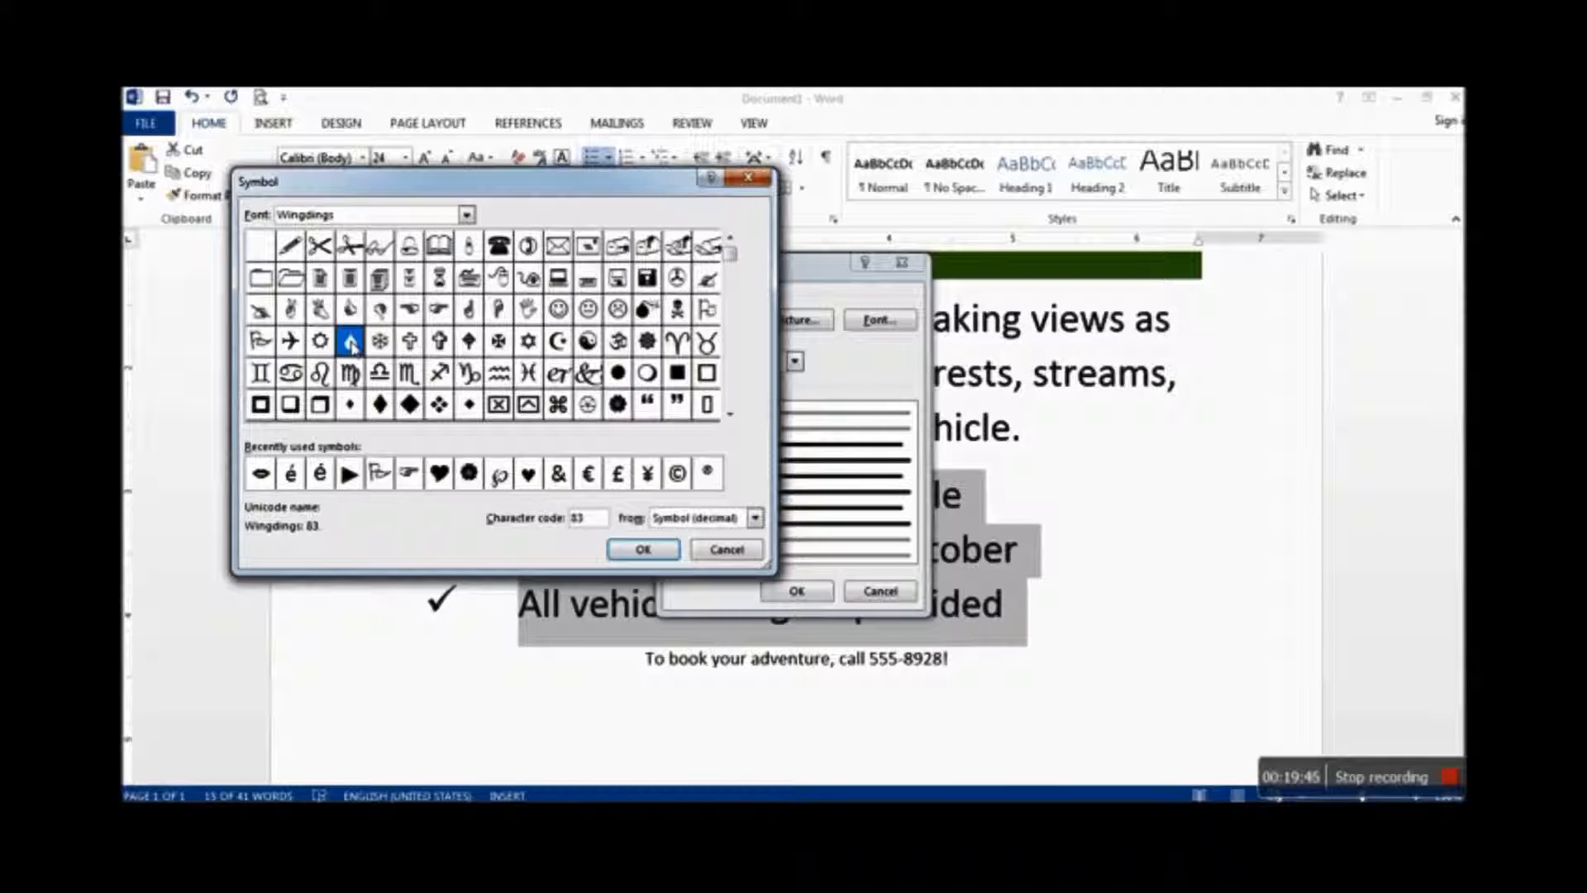
left_click(439, 340)
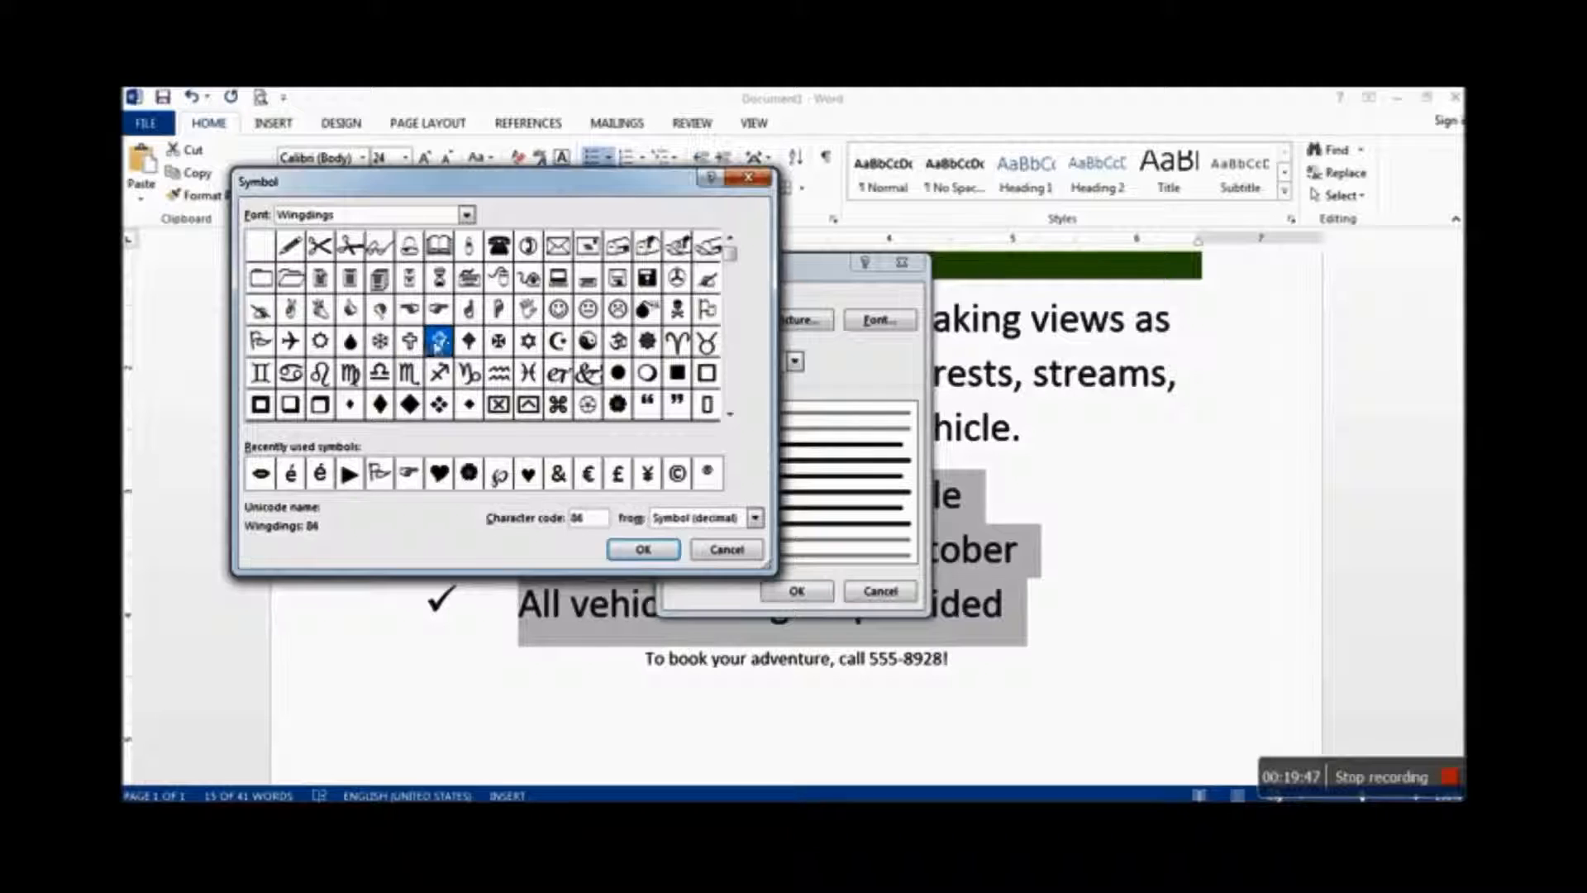
left_click(468, 342)
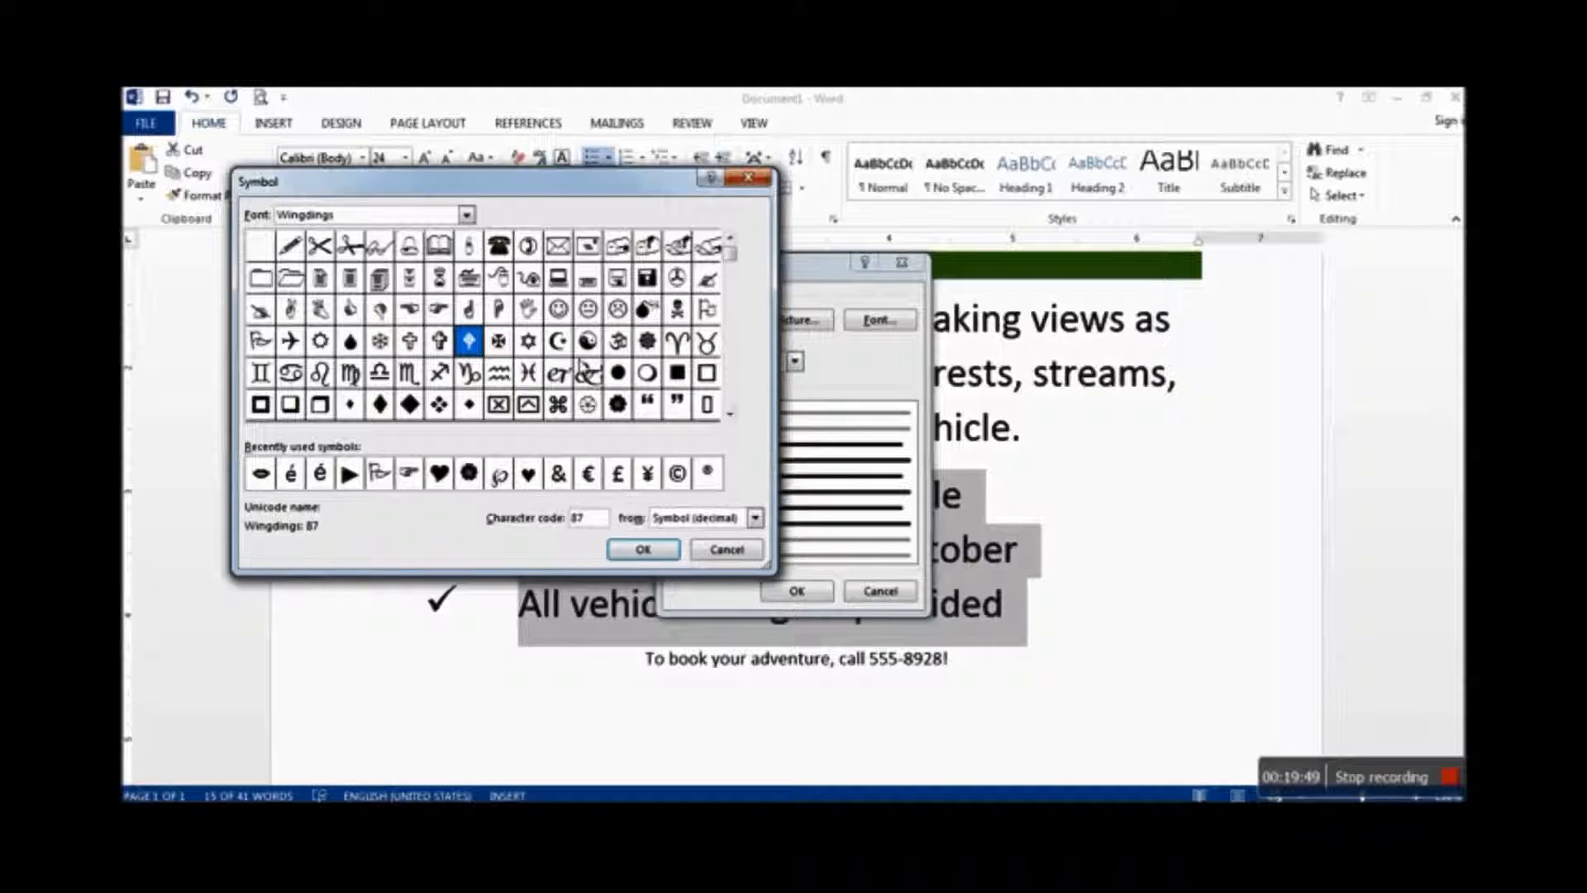
left_click(624, 343)
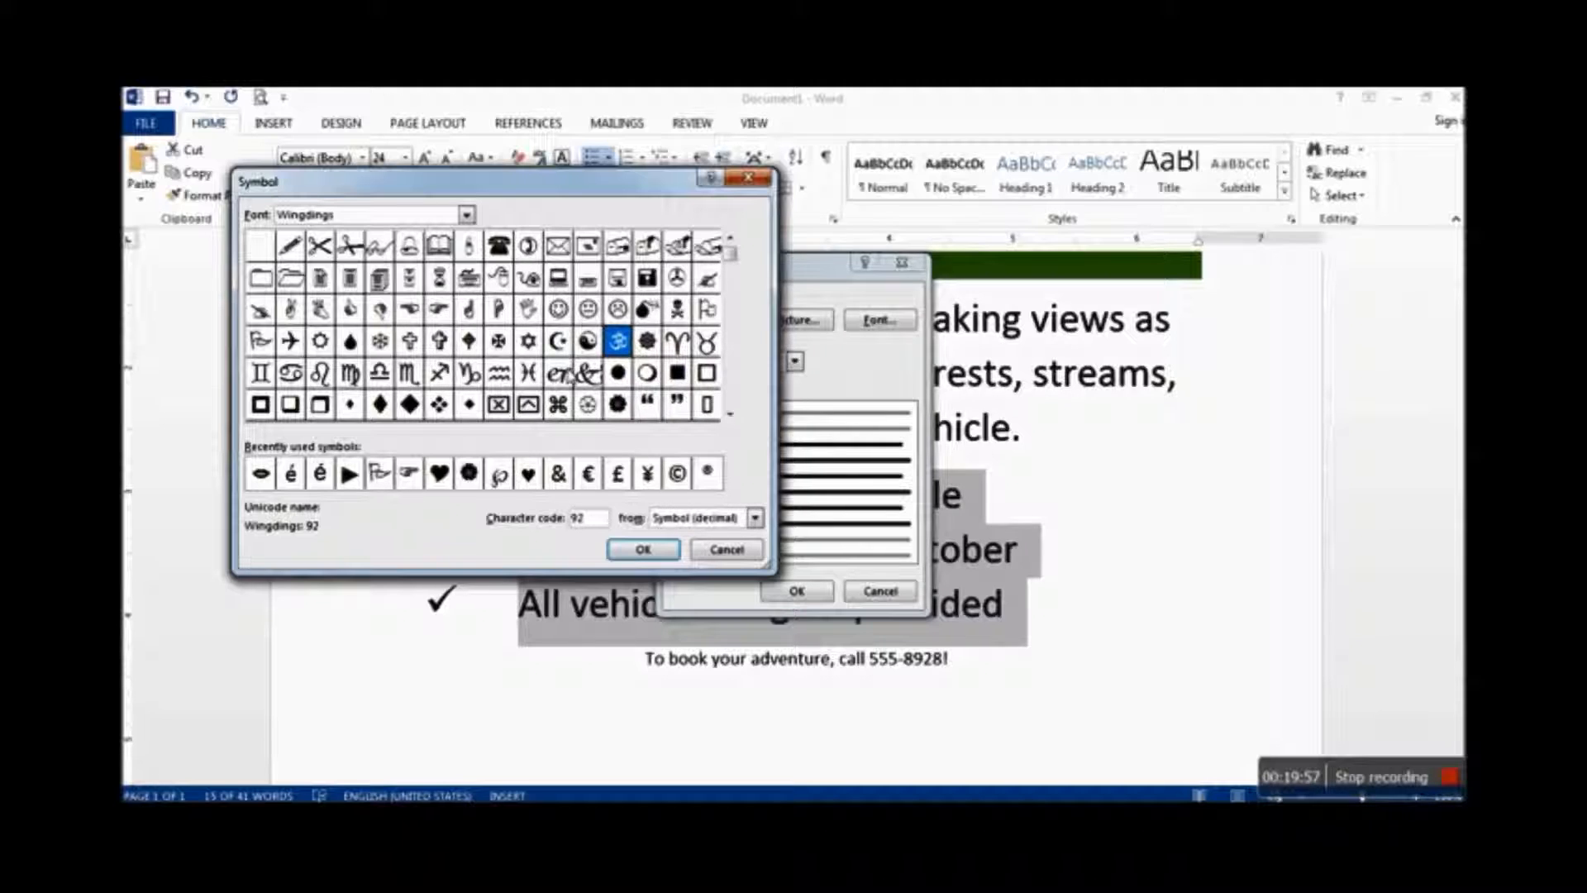
left_click(730, 413)
left_click(730, 413)
left_click(730, 413)
left_click(730, 413)
left_click(730, 413)
left_click(730, 414)
left_click_drag(732, 388, 730, 248)
left_click(498, 279)
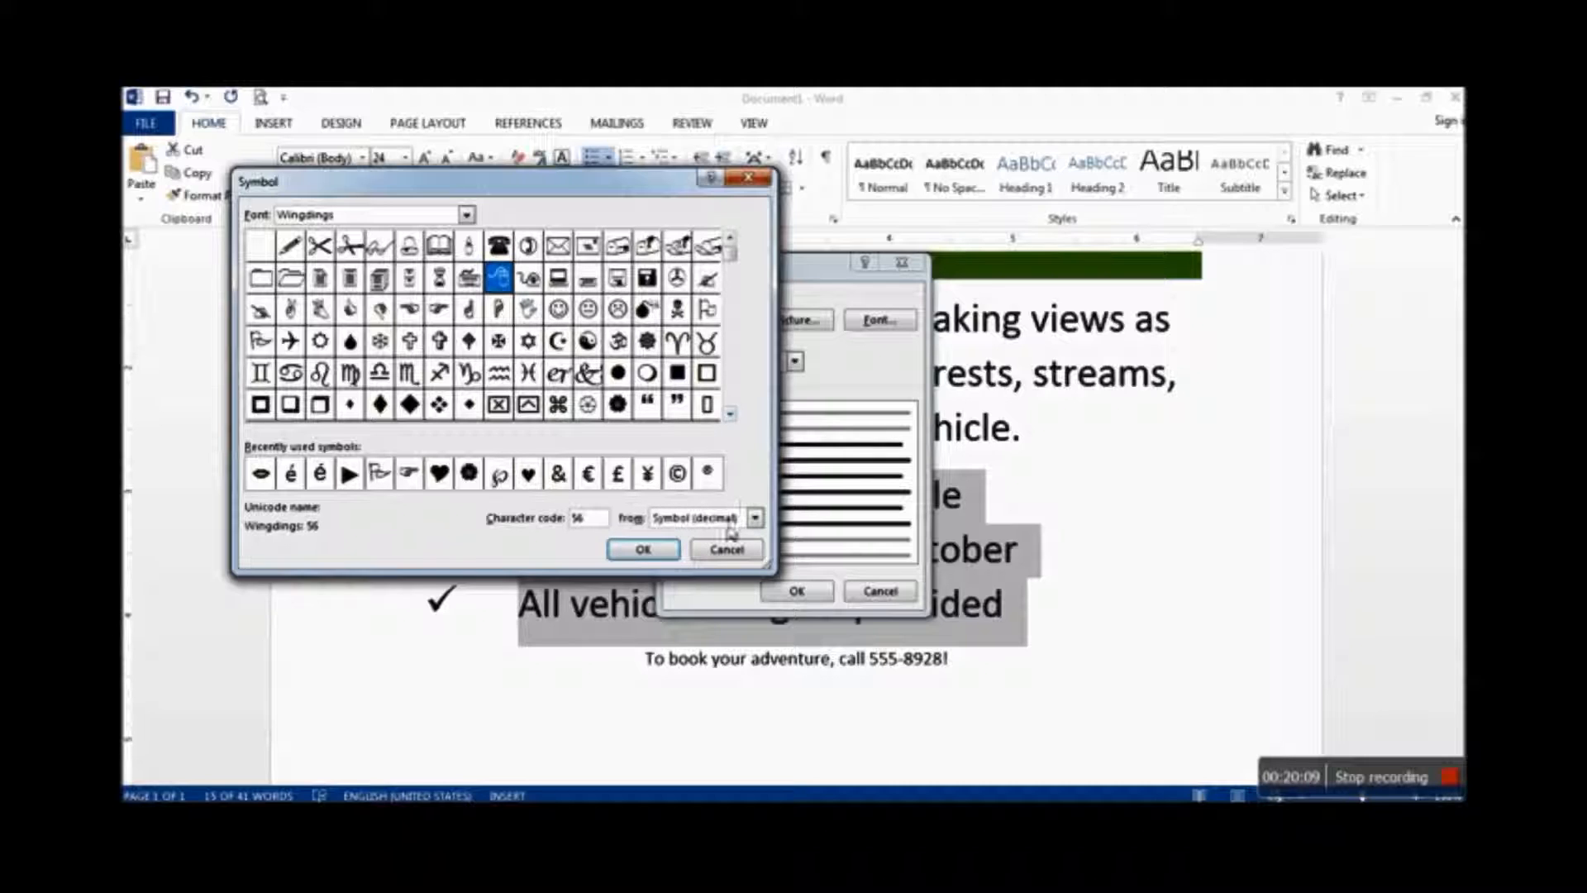
left_click(643, 550)
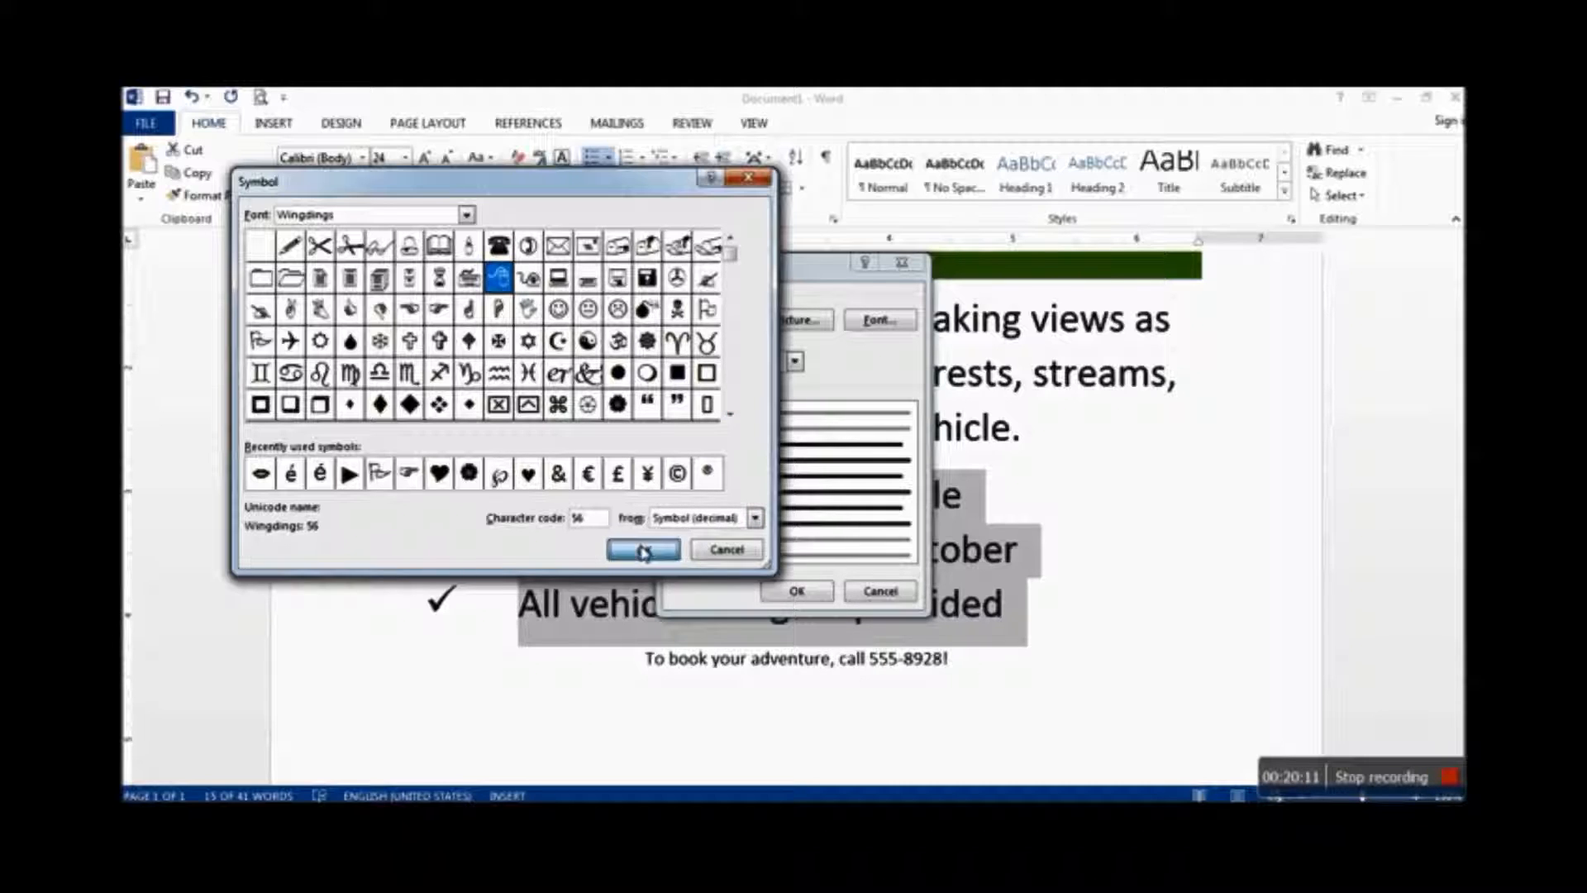
left_click(785, 588)
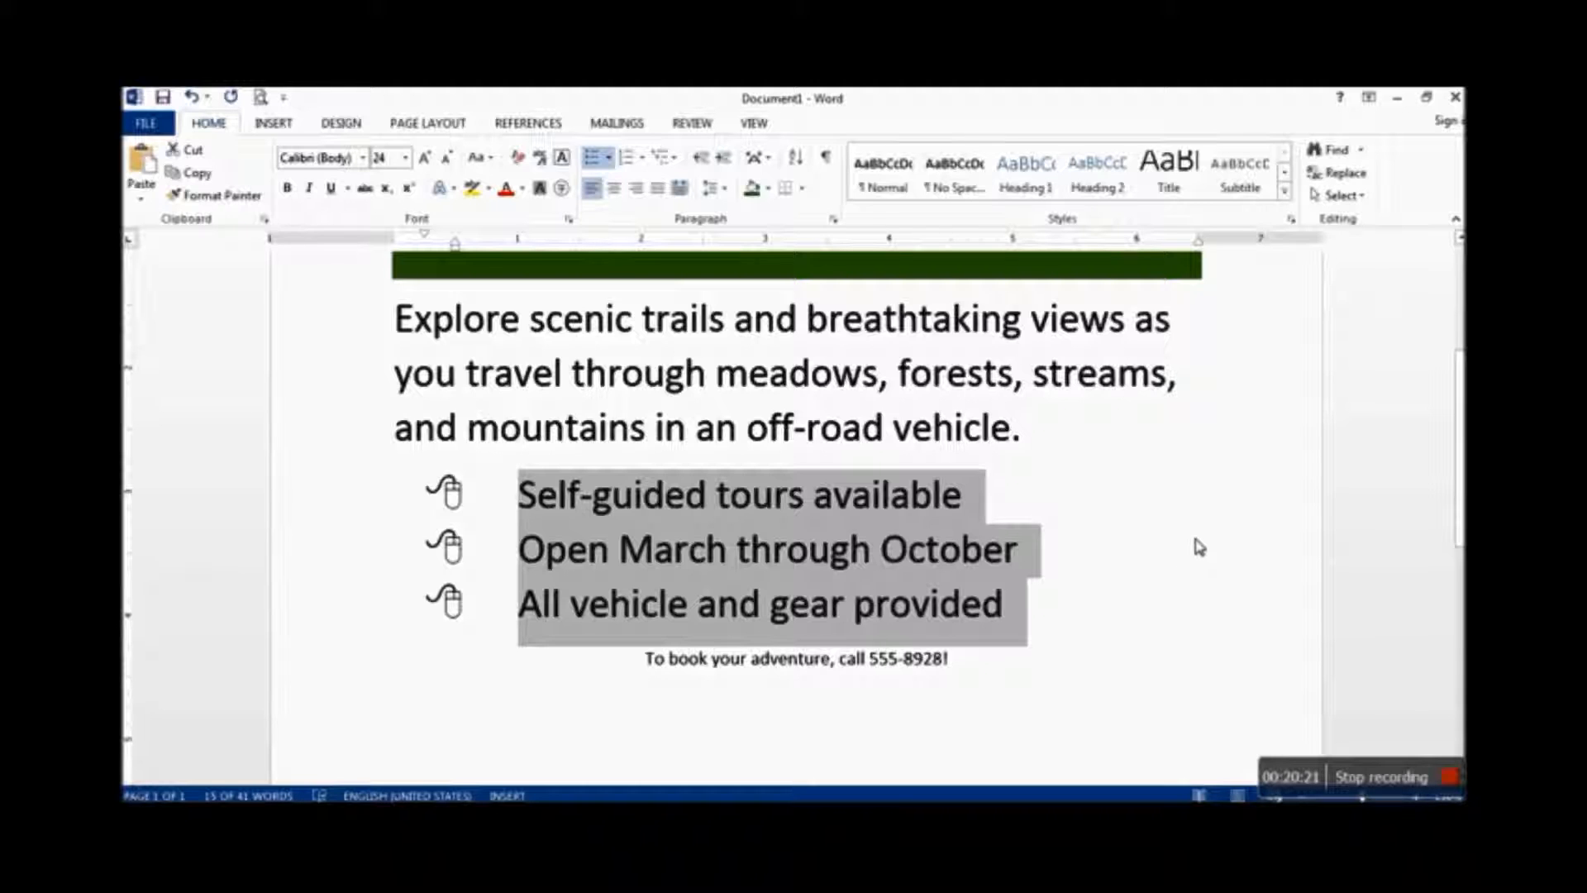
Define a new bullet for the three list lines using the flower symbol, Wingdings character code 123
scroll(1203, 546, "up", 3)
scroll(1203, 545, "down", 3)
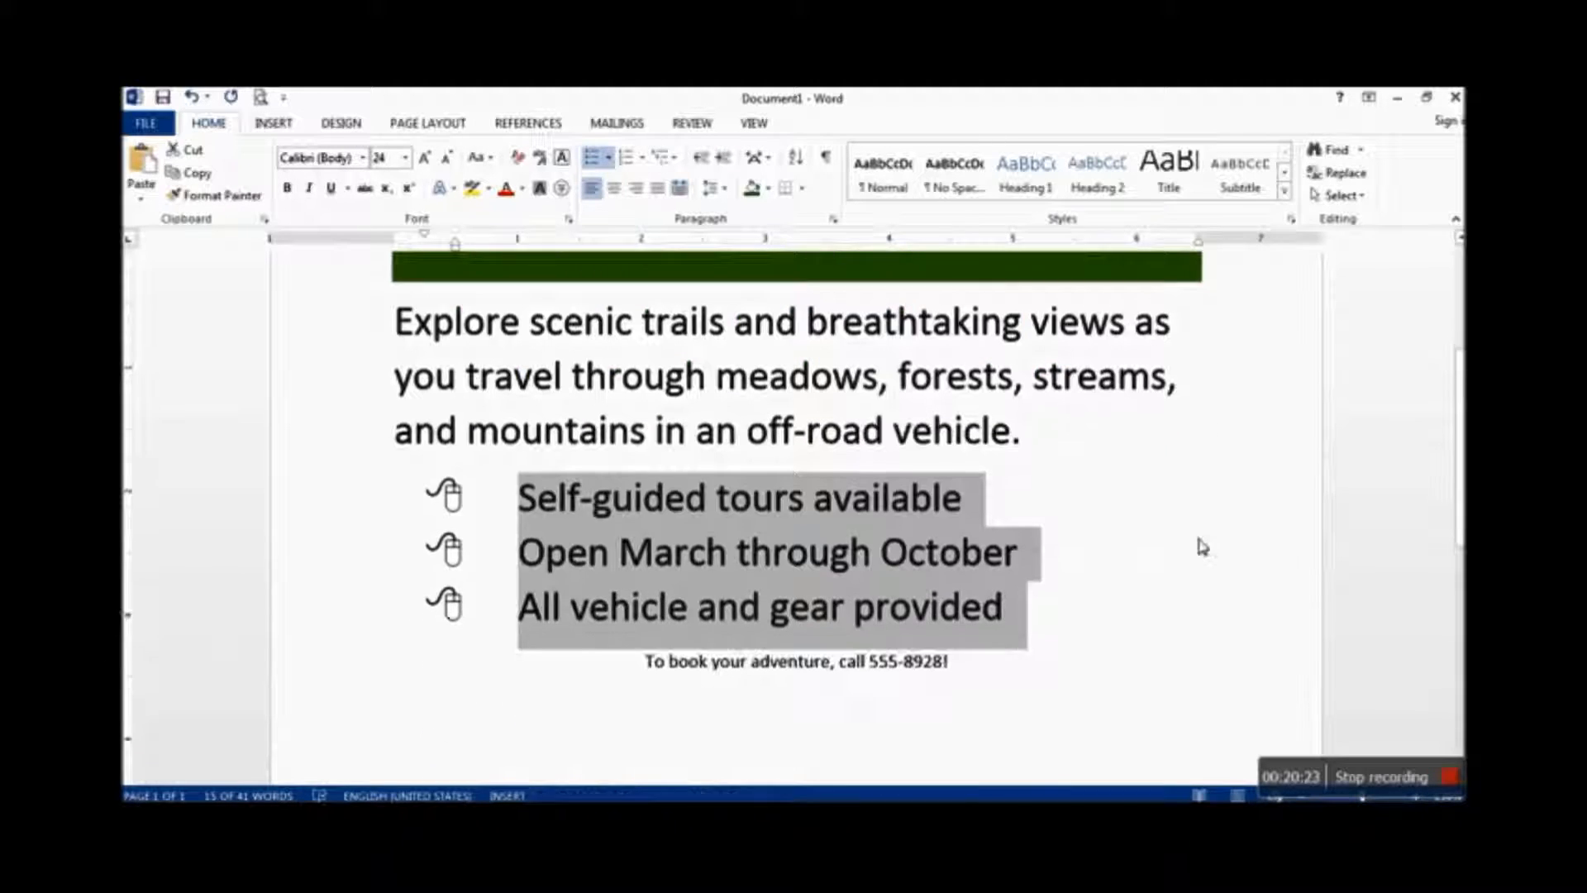
left_click(608, 158)
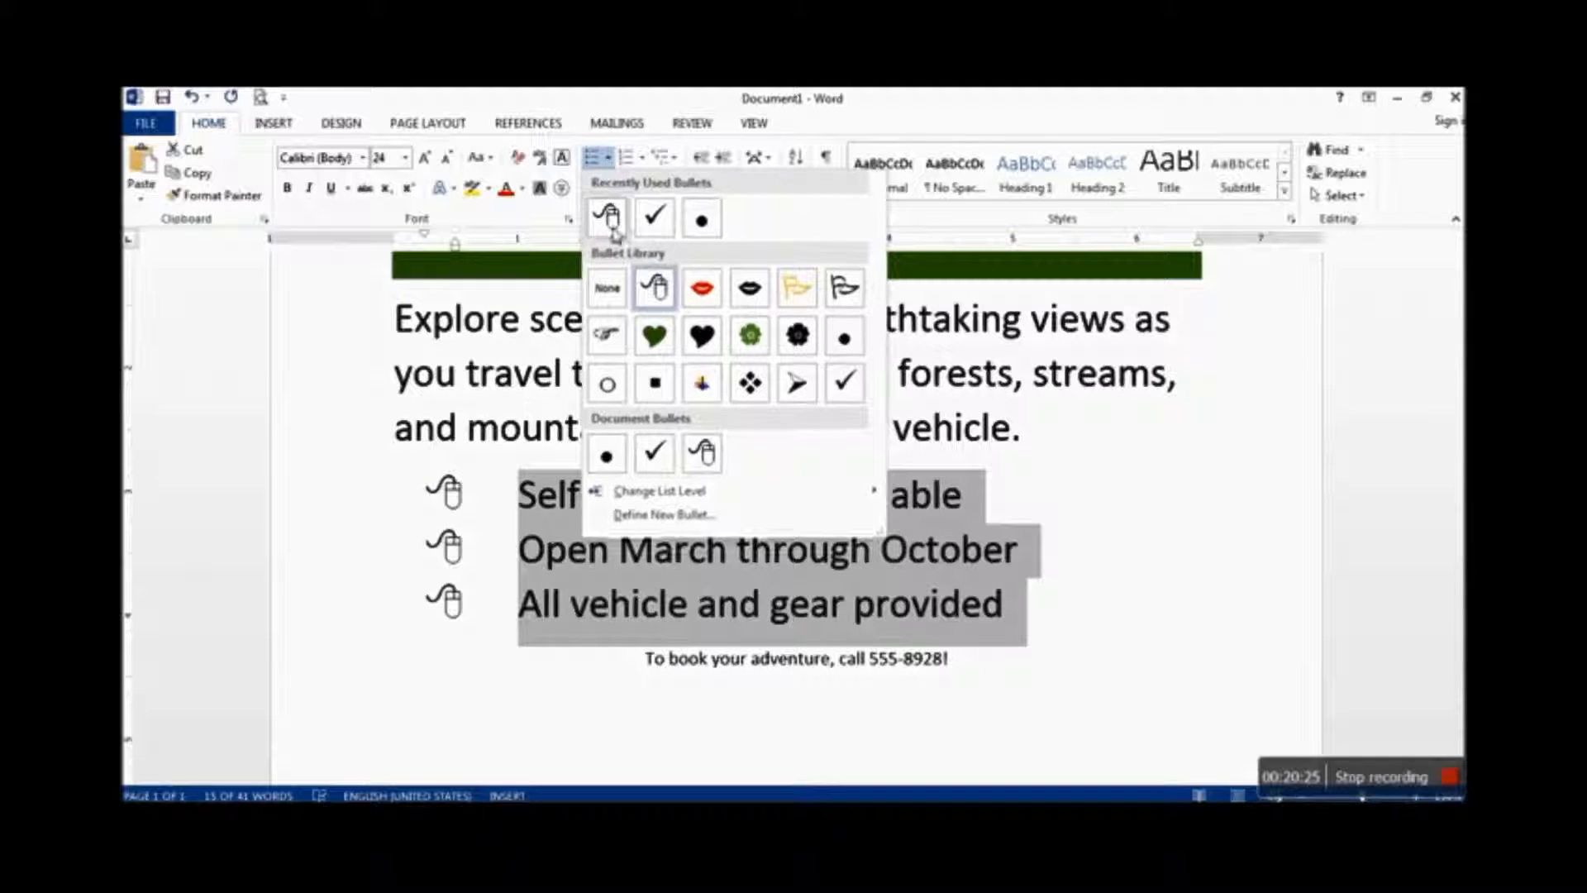
left_click(653, 514)
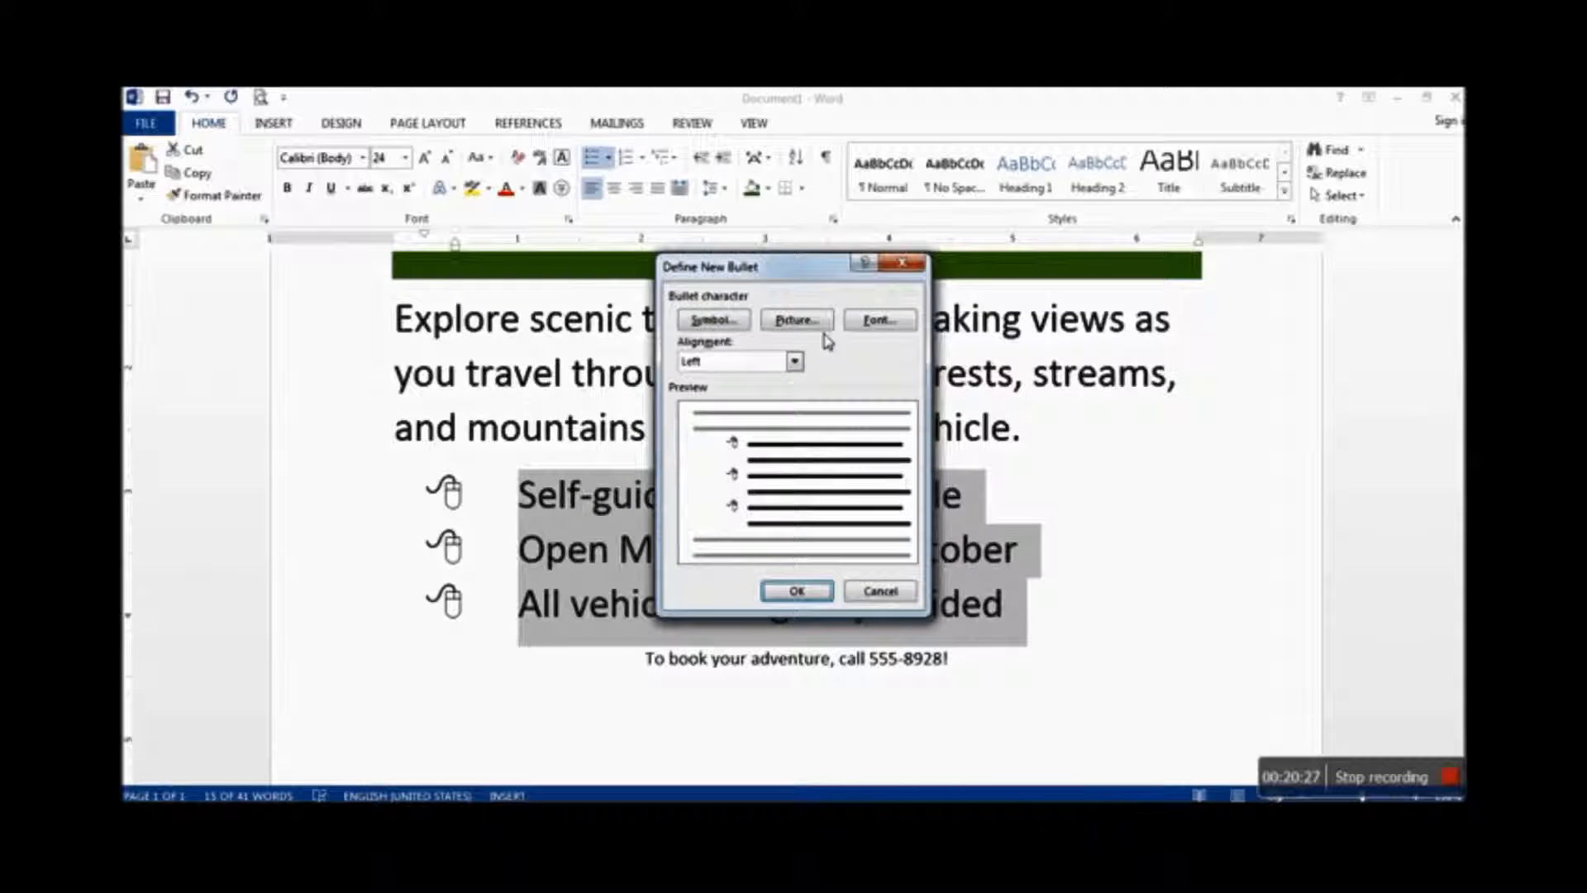
left_click(719, 321)
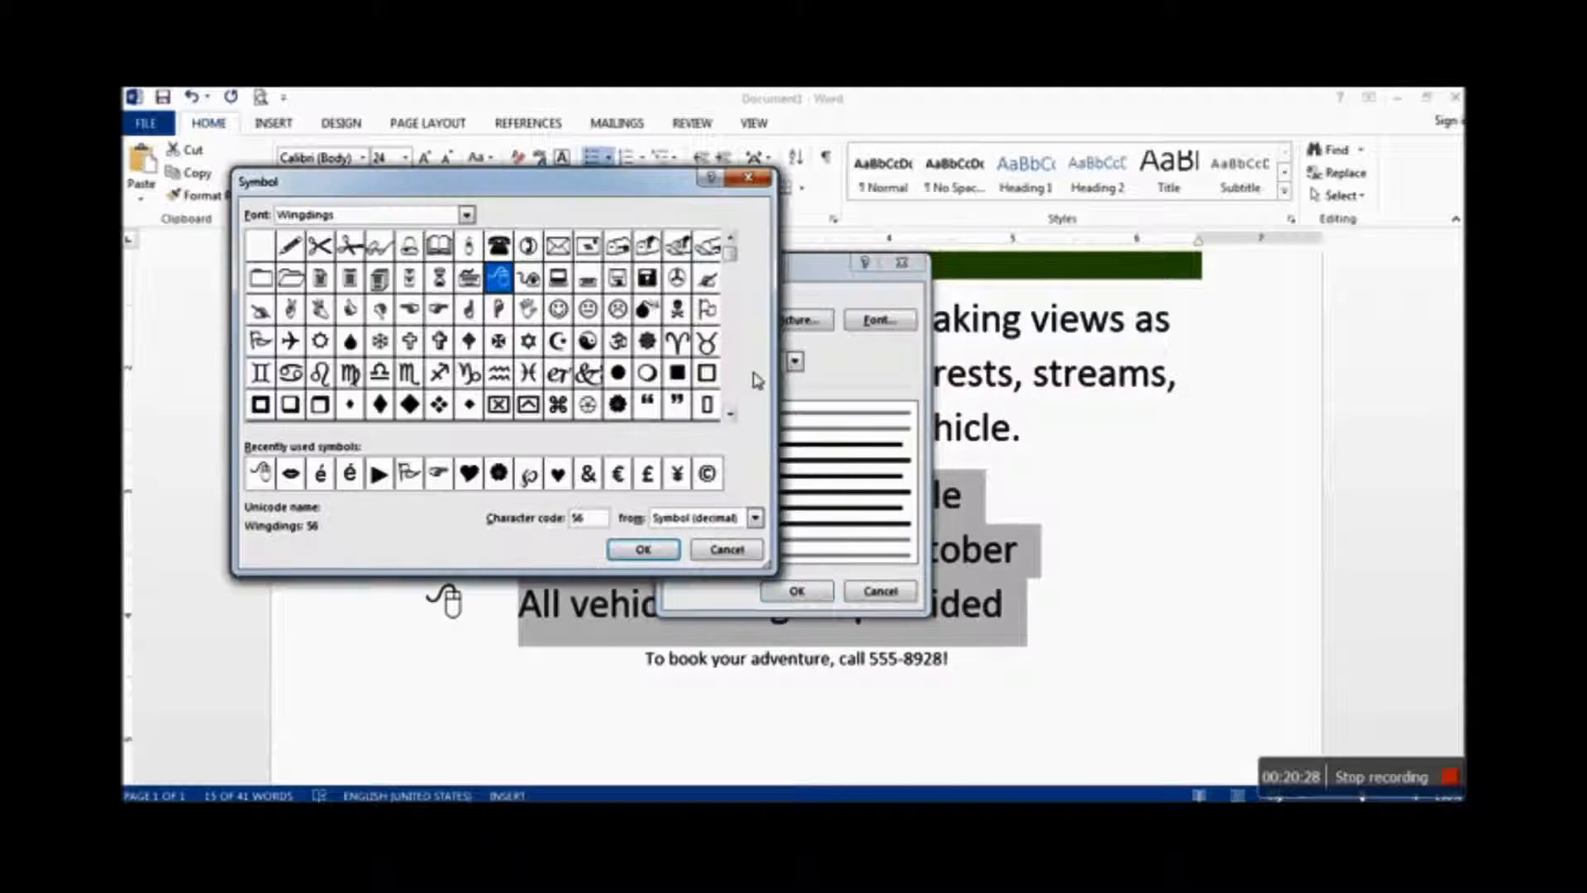
left_click(588, 404)
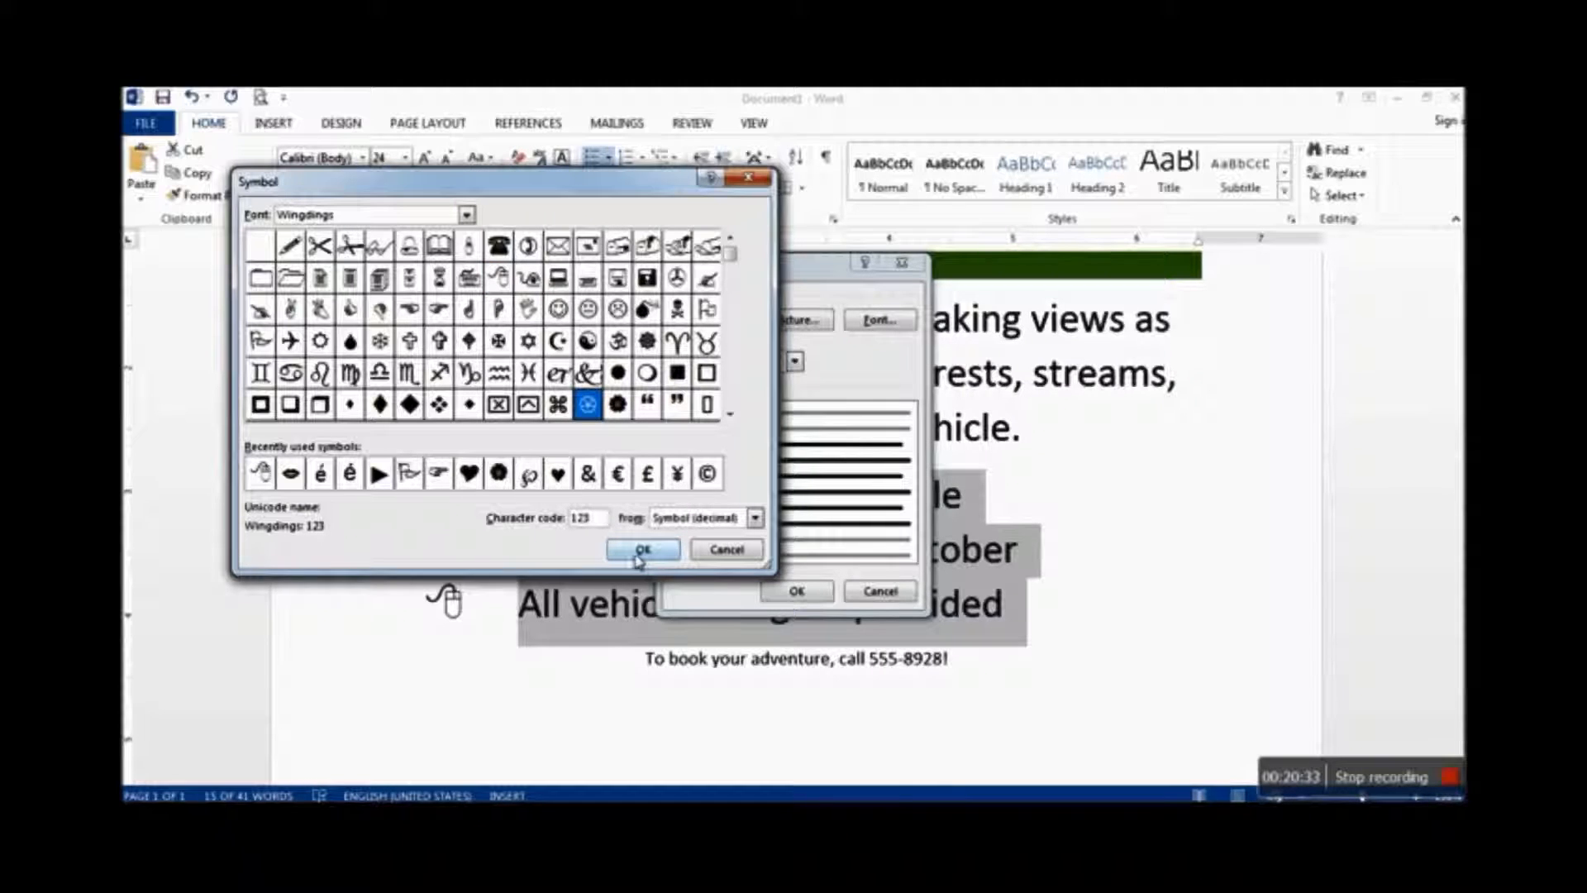
left_click(643, 550)
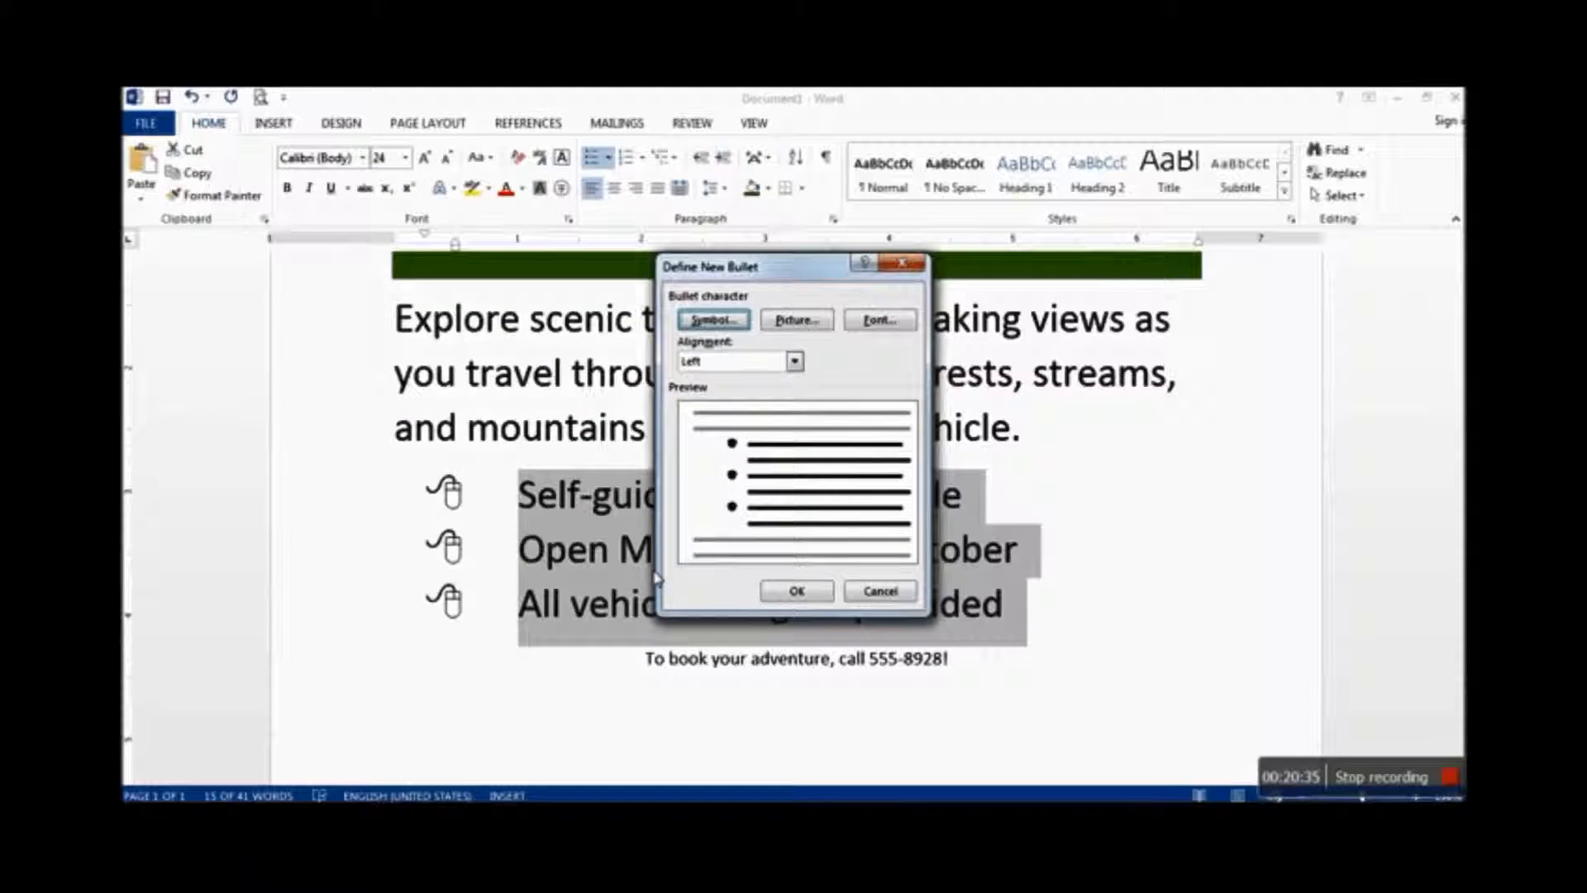
left_click(802, 592)
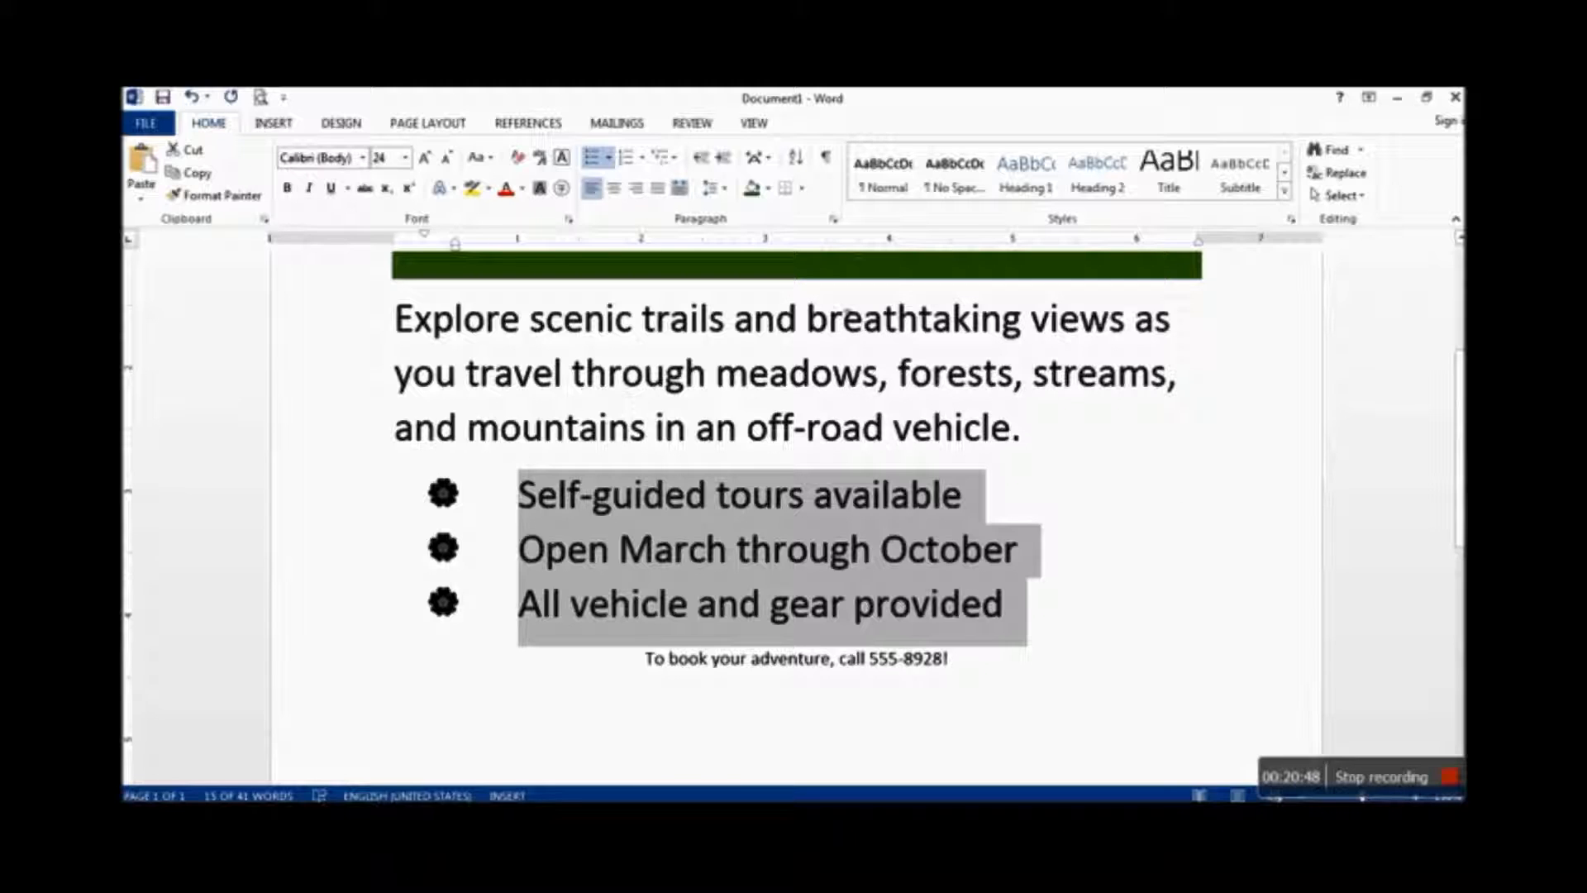
Set the font color of the list's flower bullets to the standard orange in the bullet definition
left_click(609, 158)
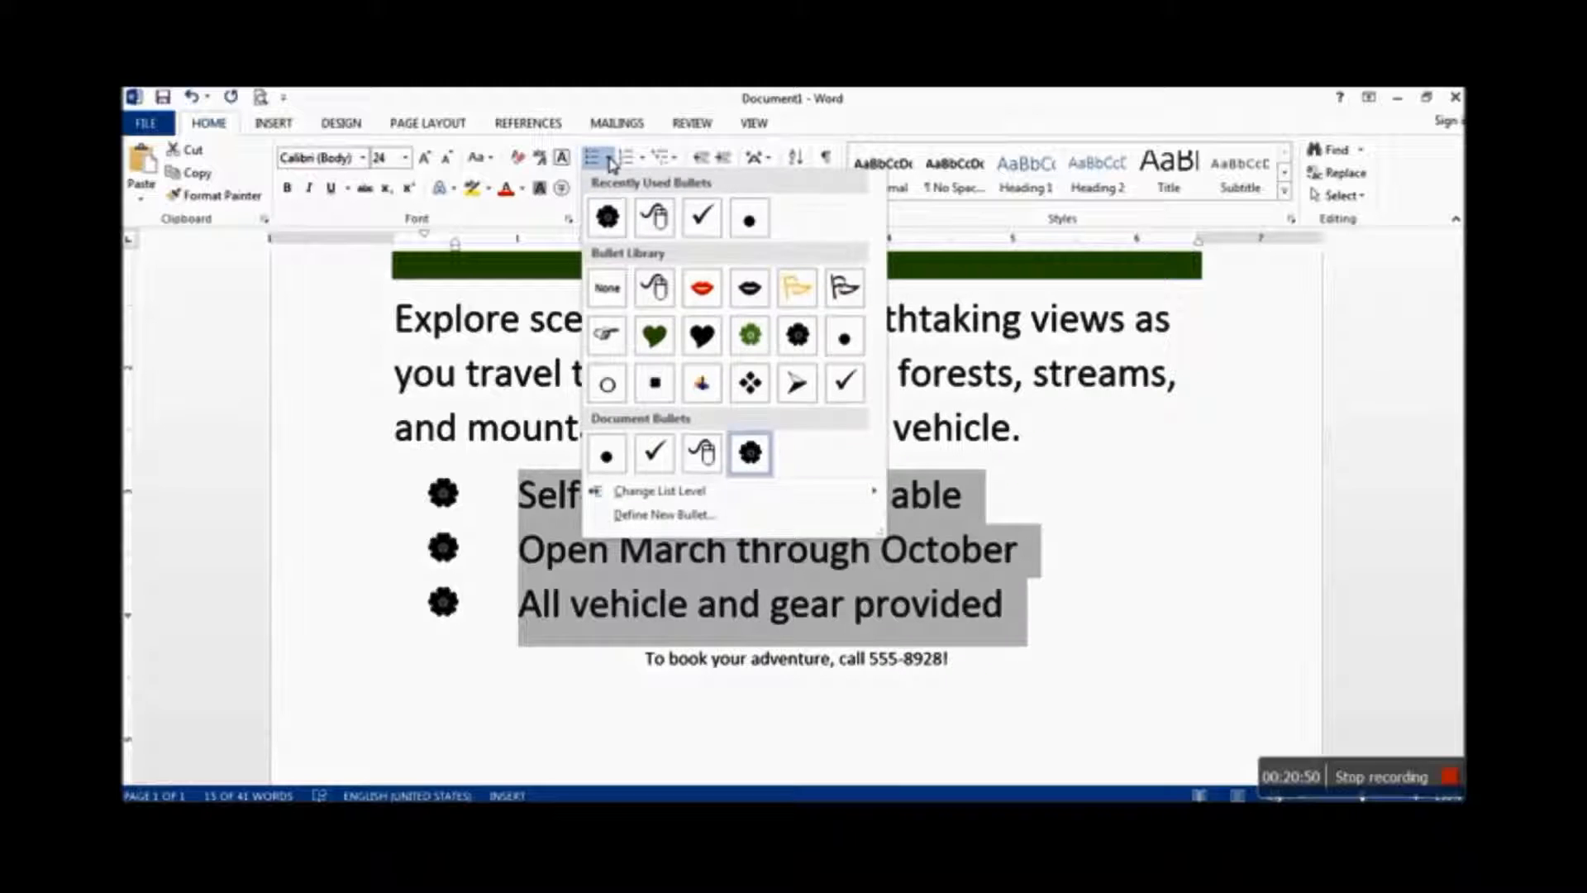
left_click(663, 515)
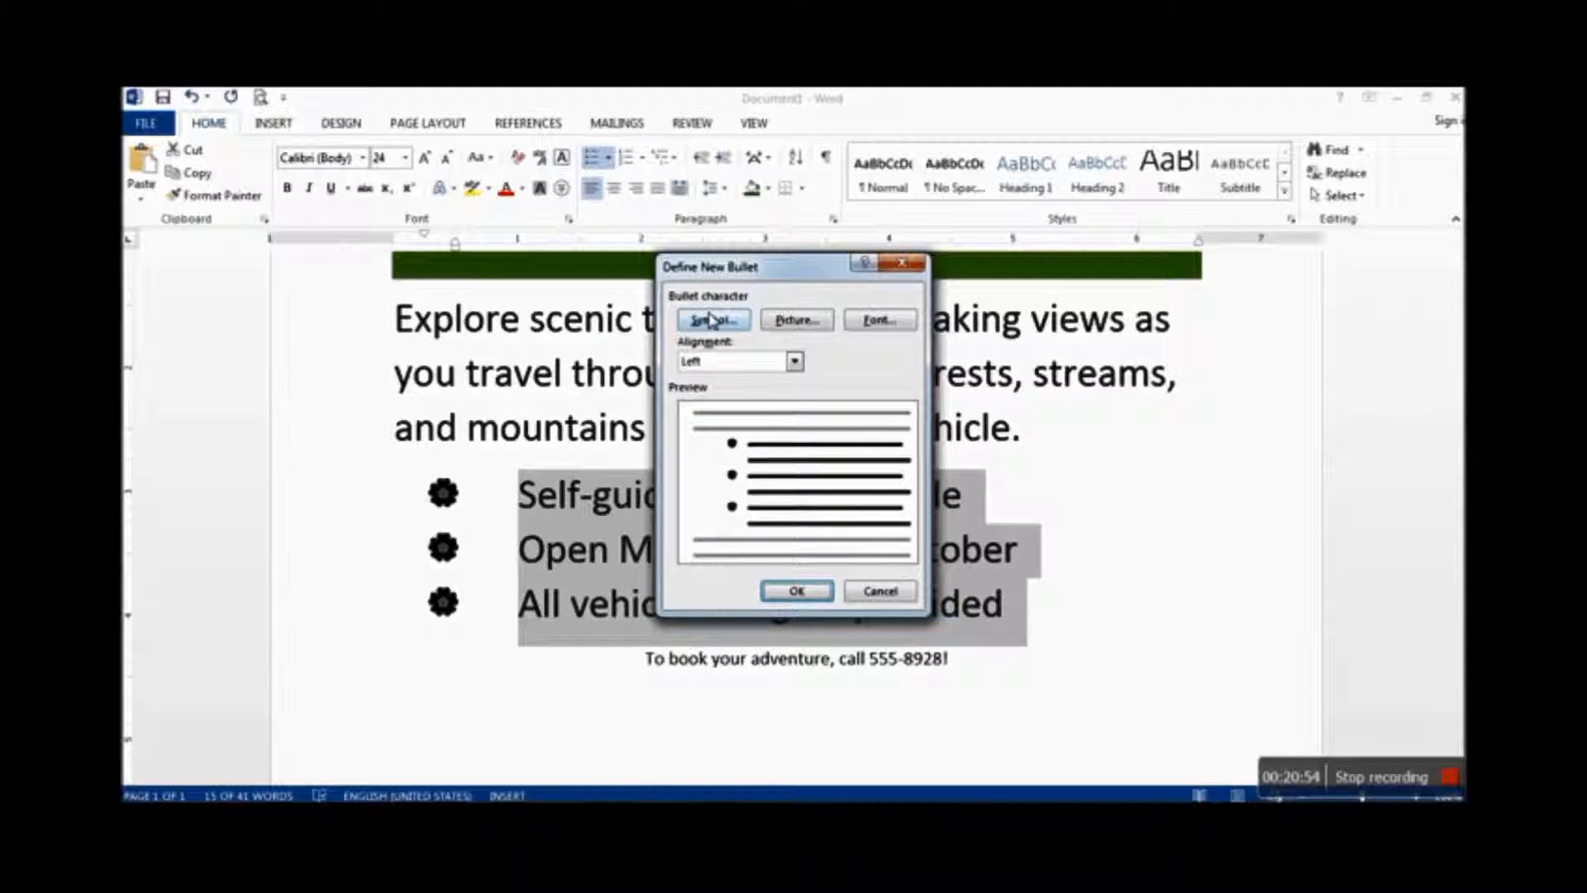
left_click(881, 324)
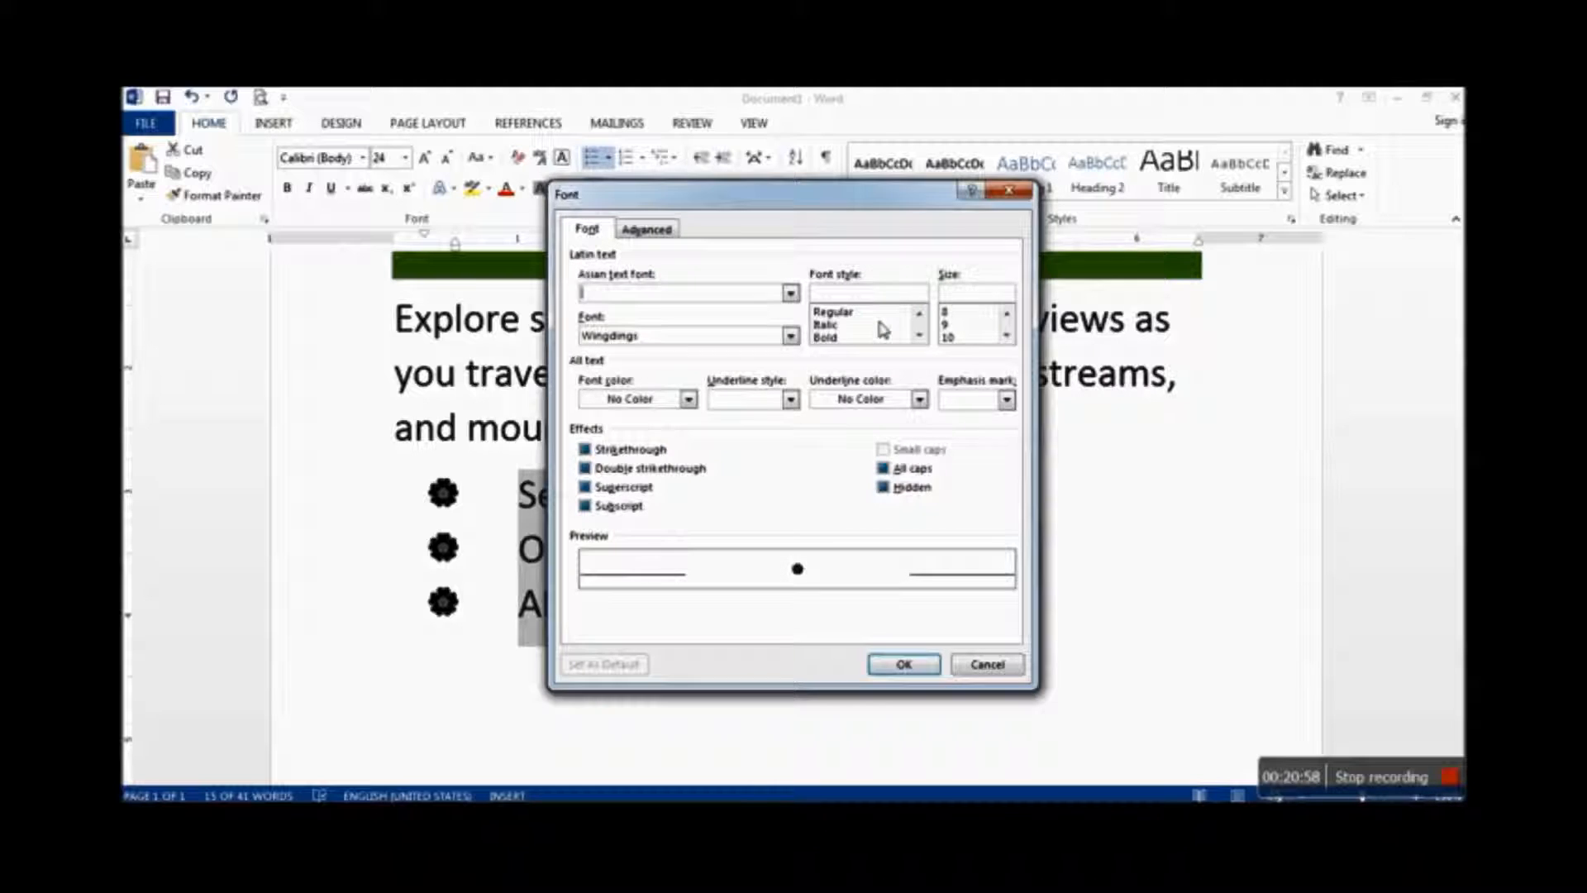
left_click(688, 399)
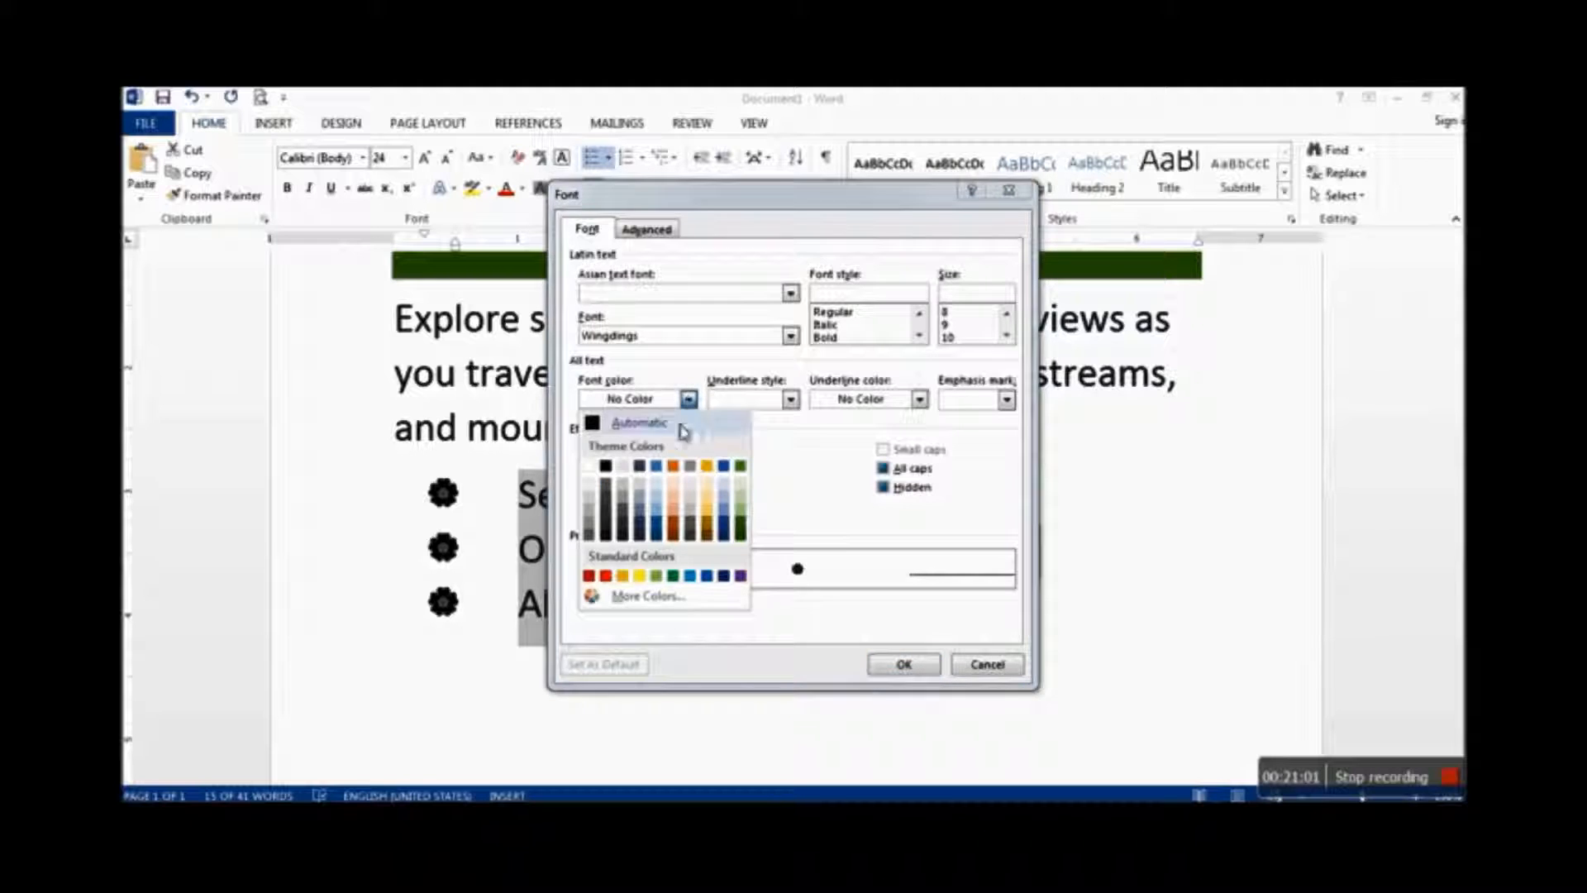
left_click(673, 575)
left_click(689, 399)
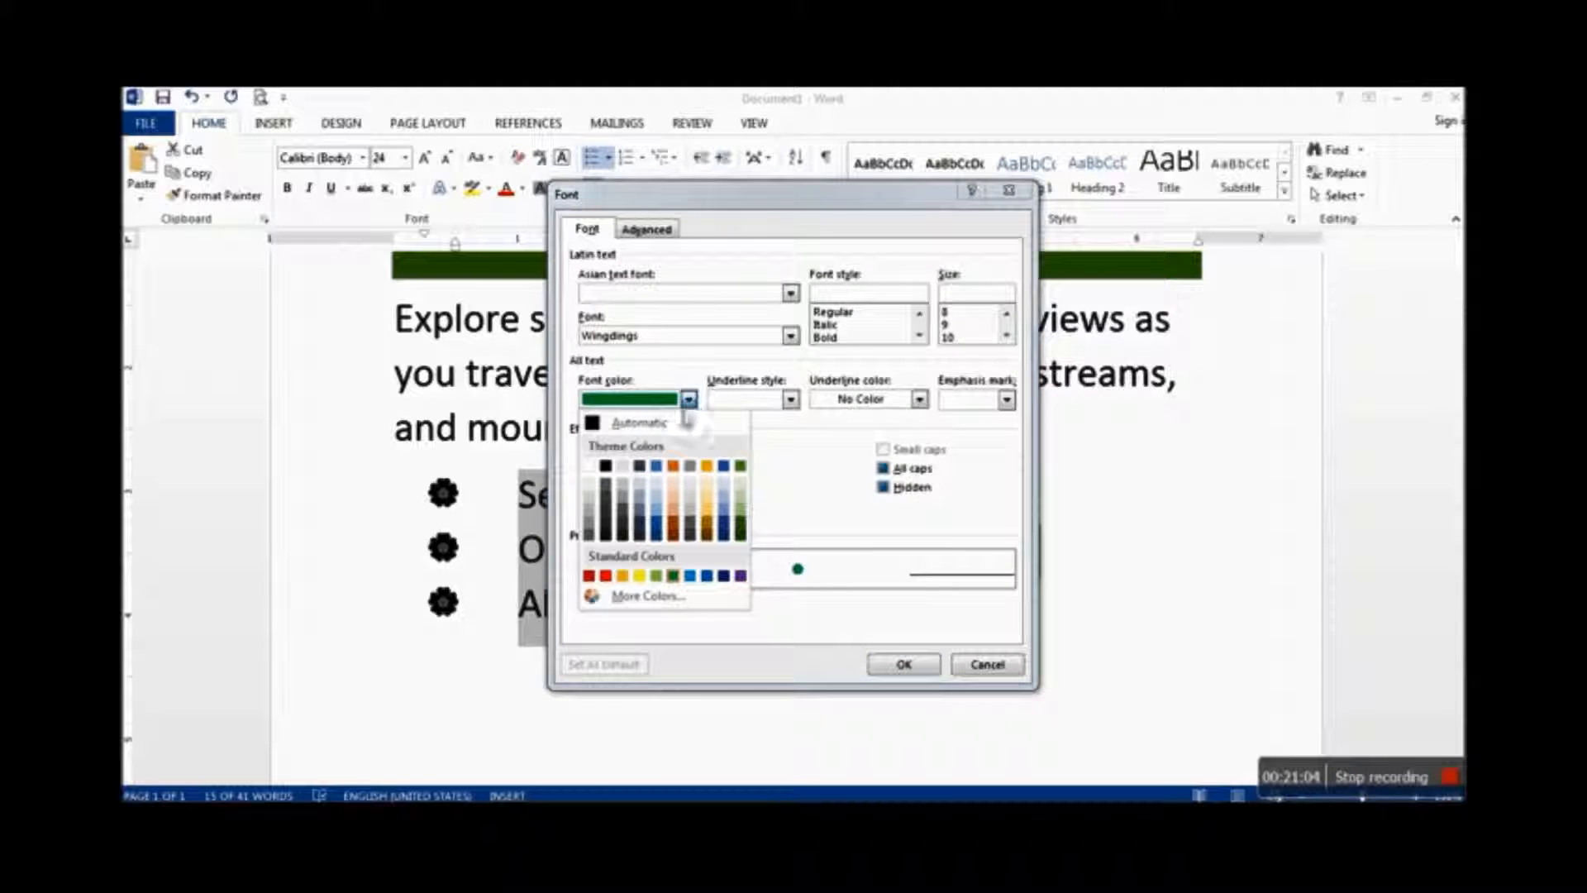
left_click(643, 575)
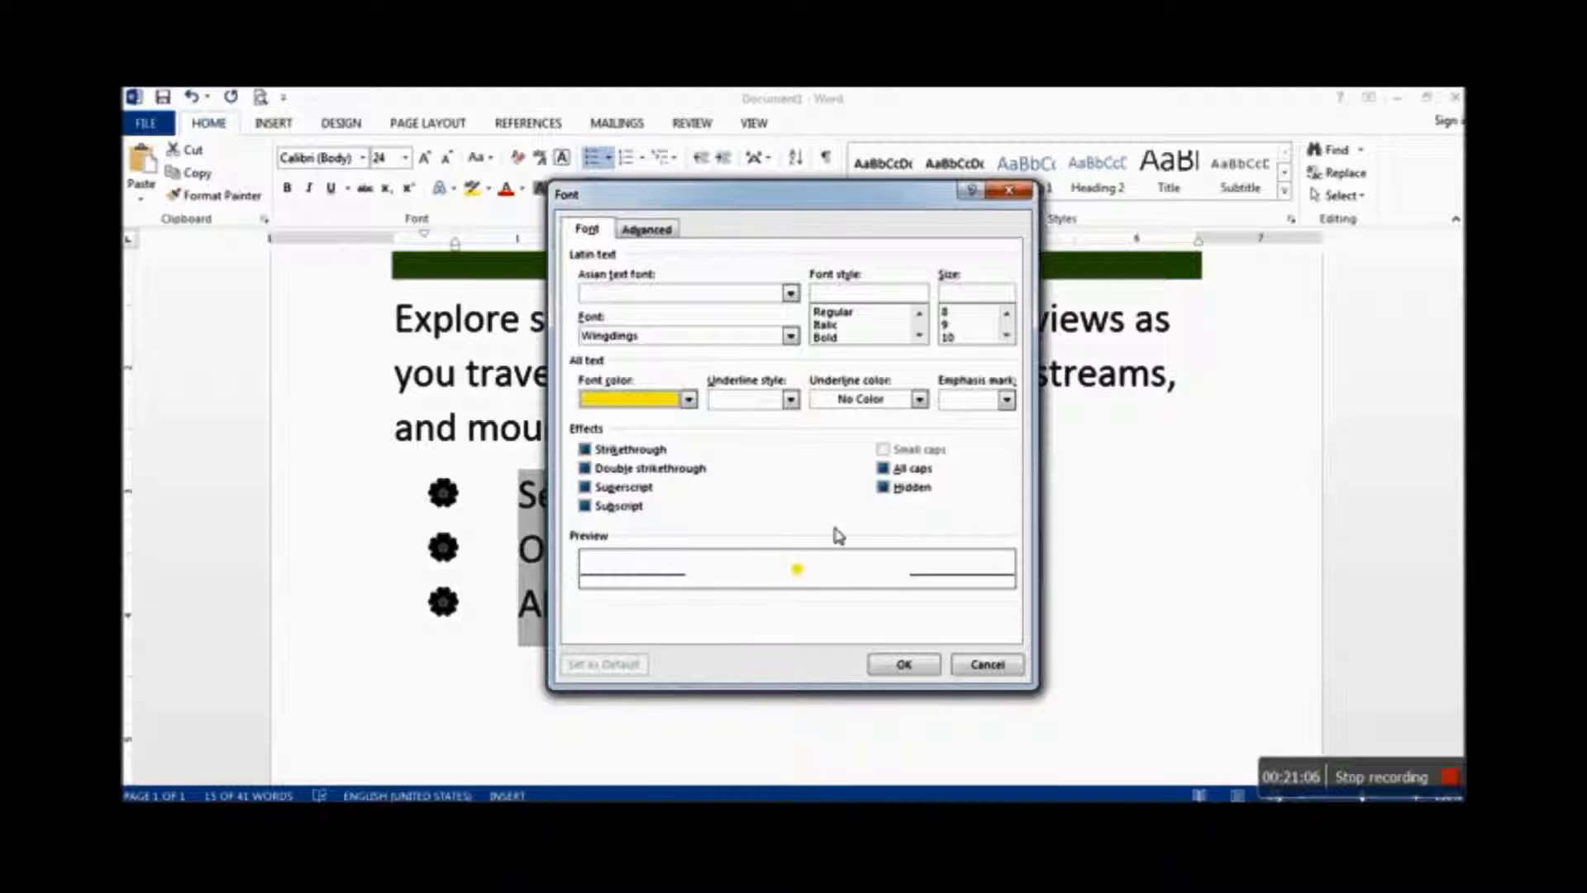
left_click(689, 399)
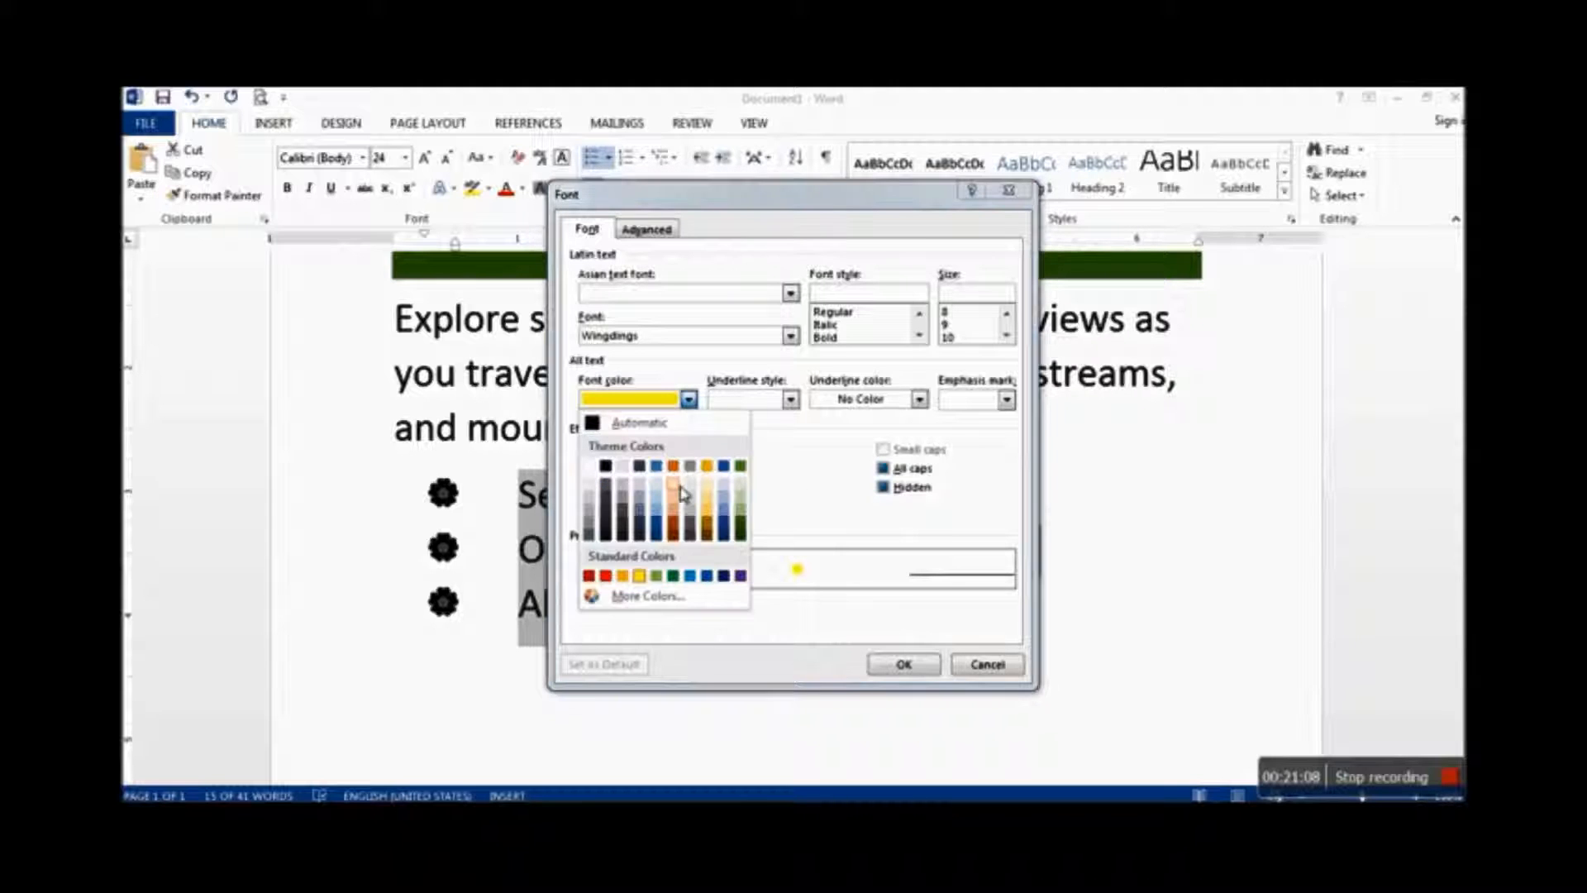
left_click(623, 576)
left_click(902, 665)
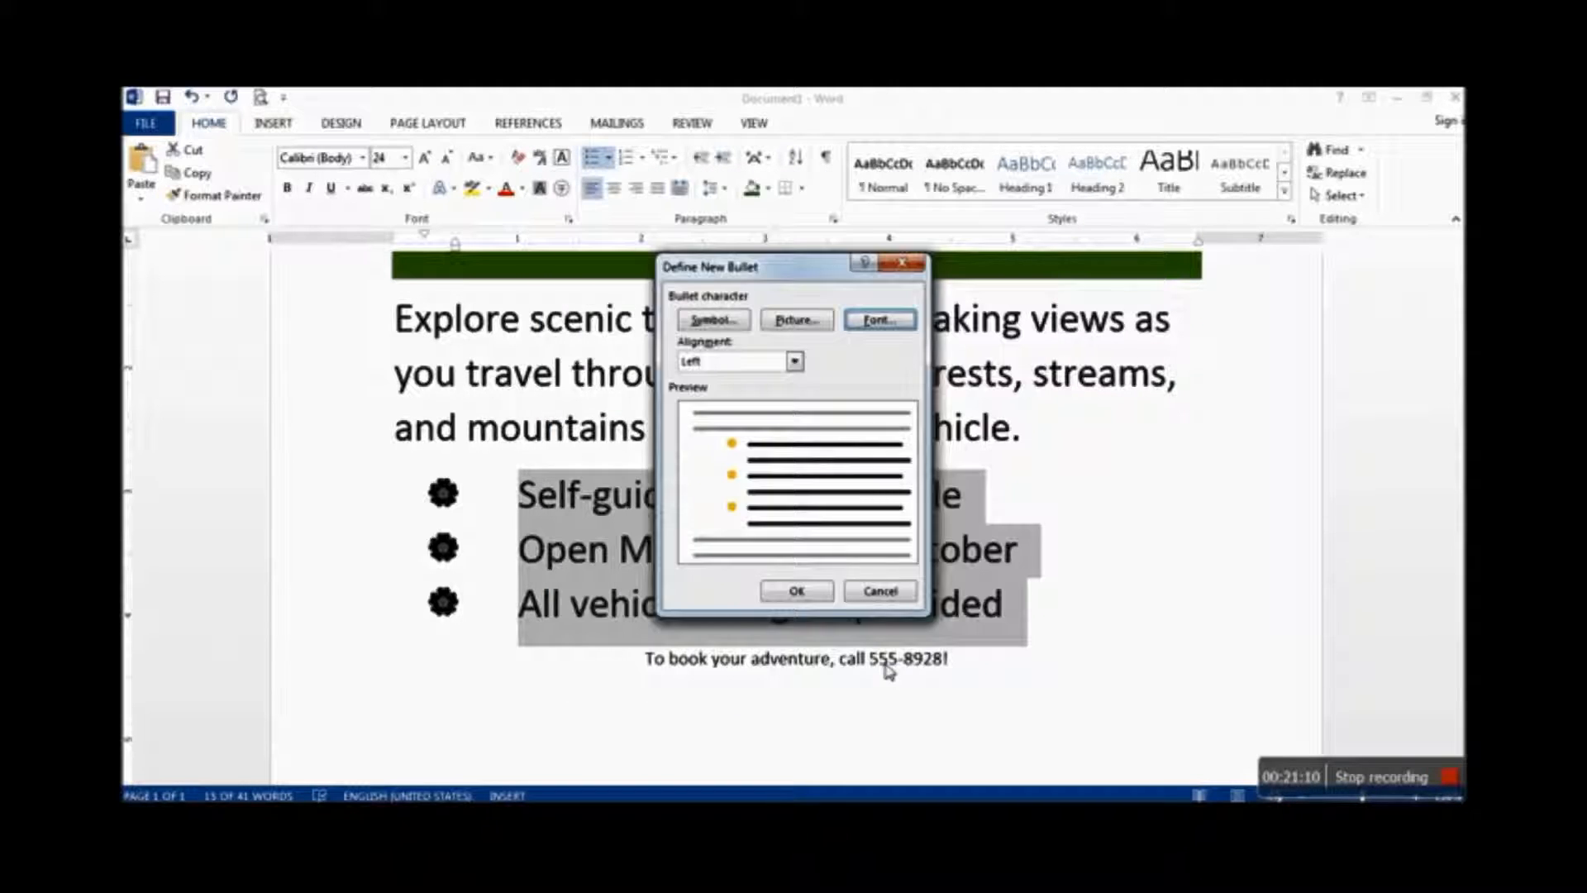
left_click(813, 589)
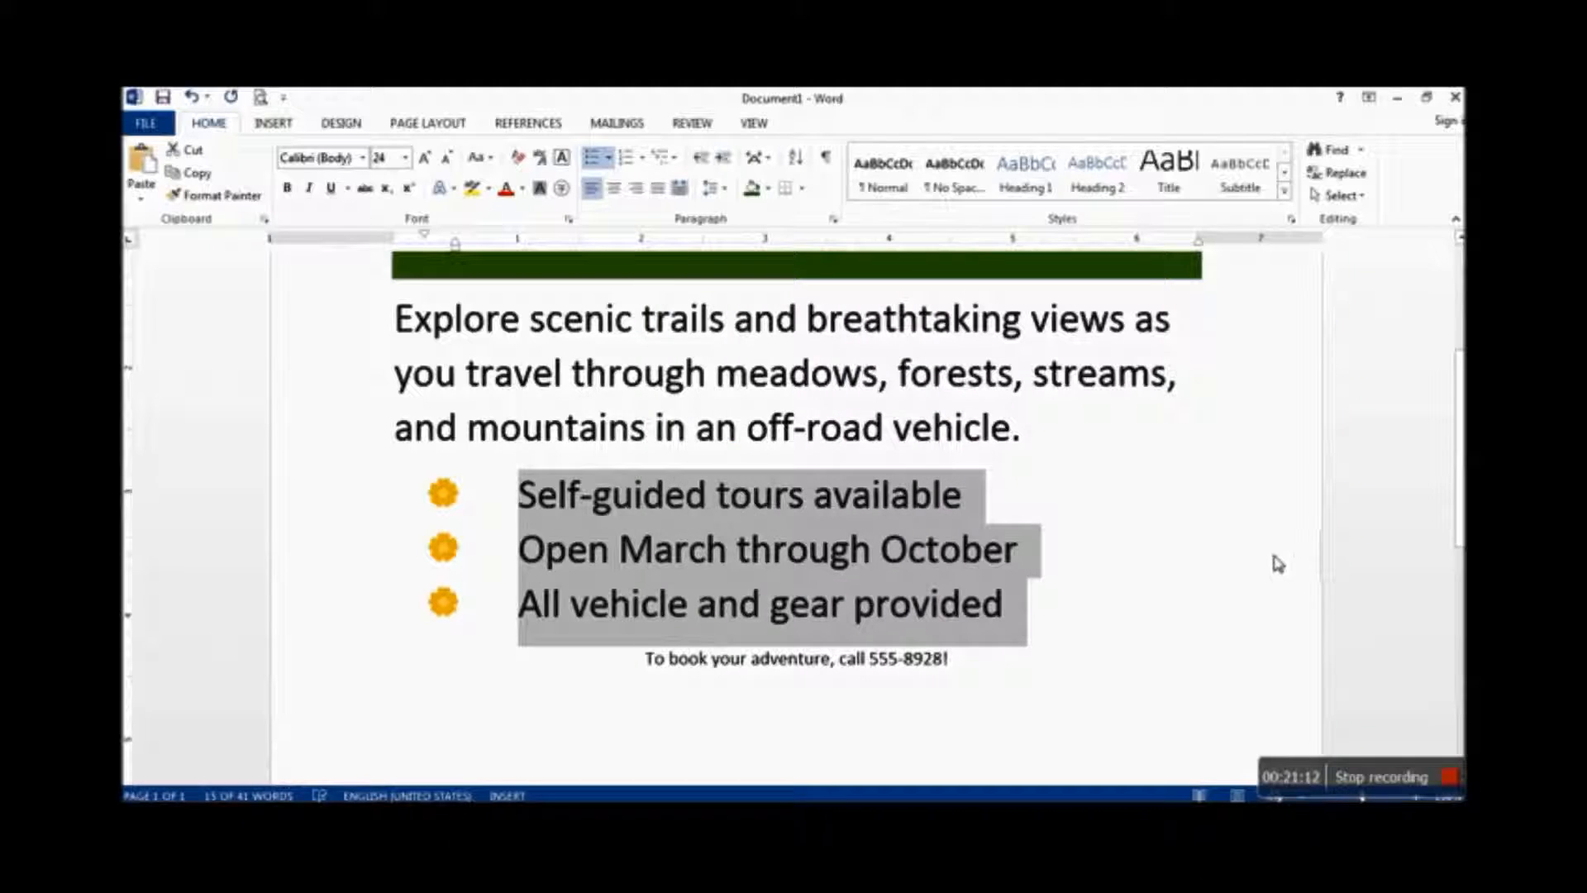
Practise selecting the word "breathtaking" in the opening paragraph, clearing the selection each time
left_click(1209, 574)
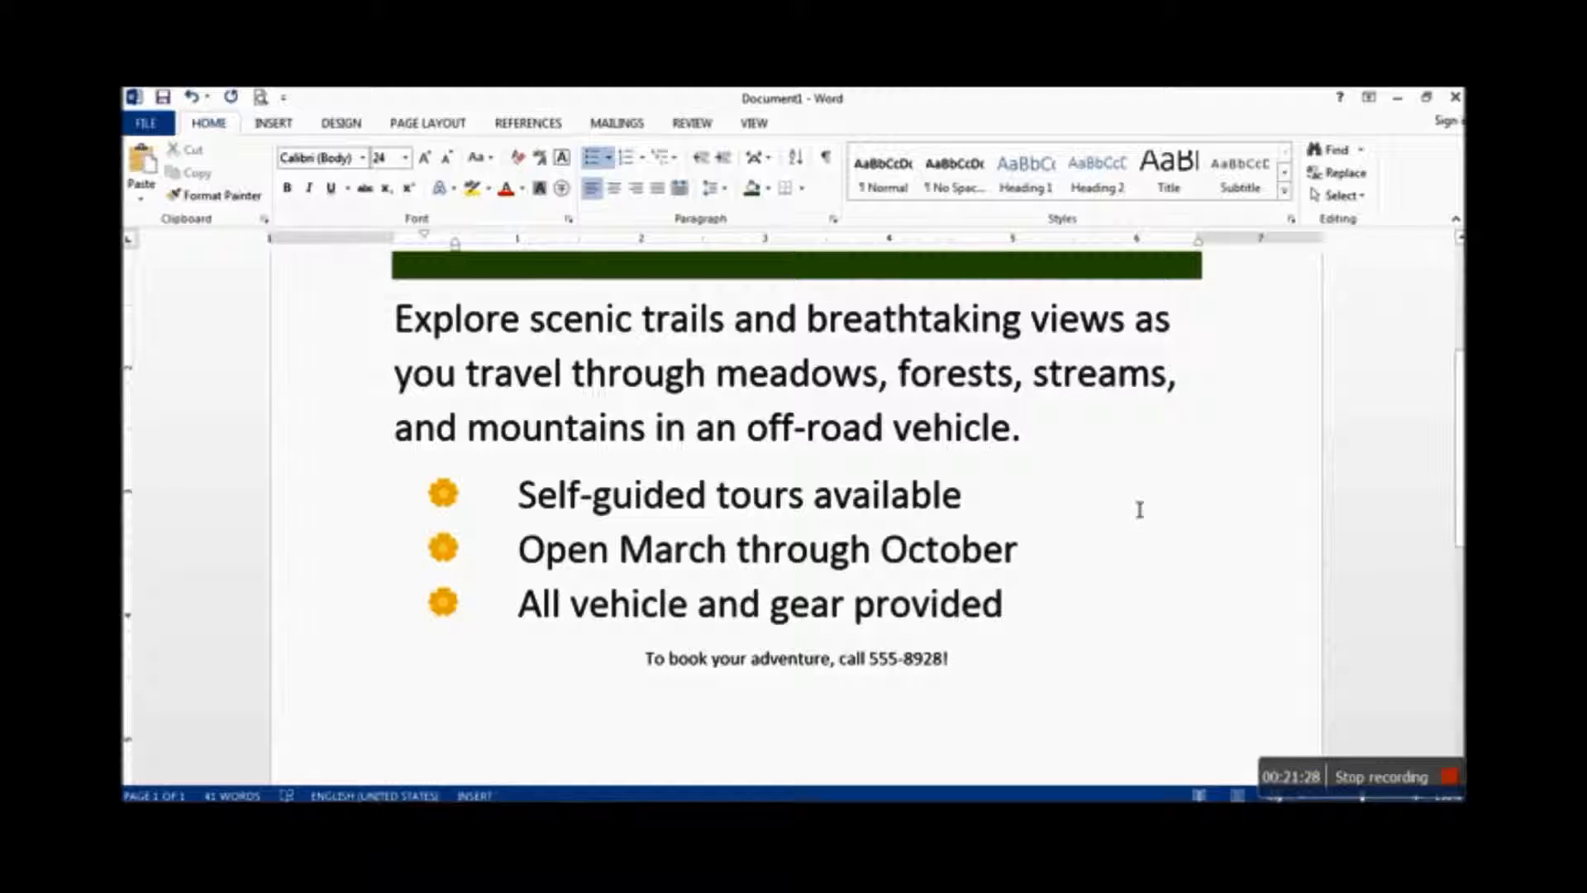
scroll(1144, 507, "up", 2)
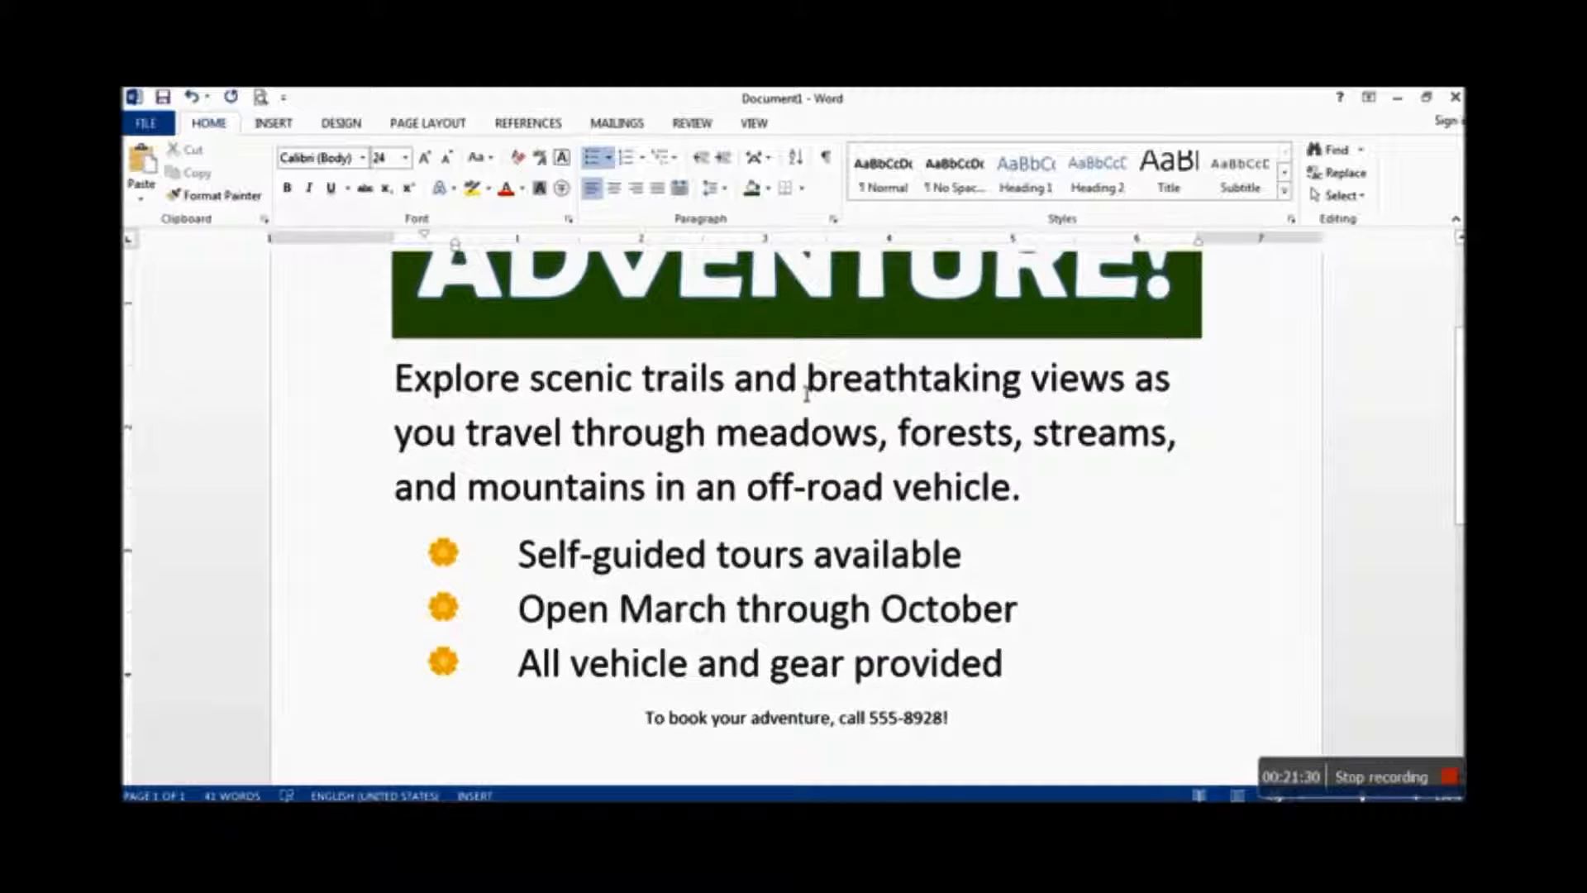
left_click_drag(801, 383, 903, 389)
double_click(935, 383)
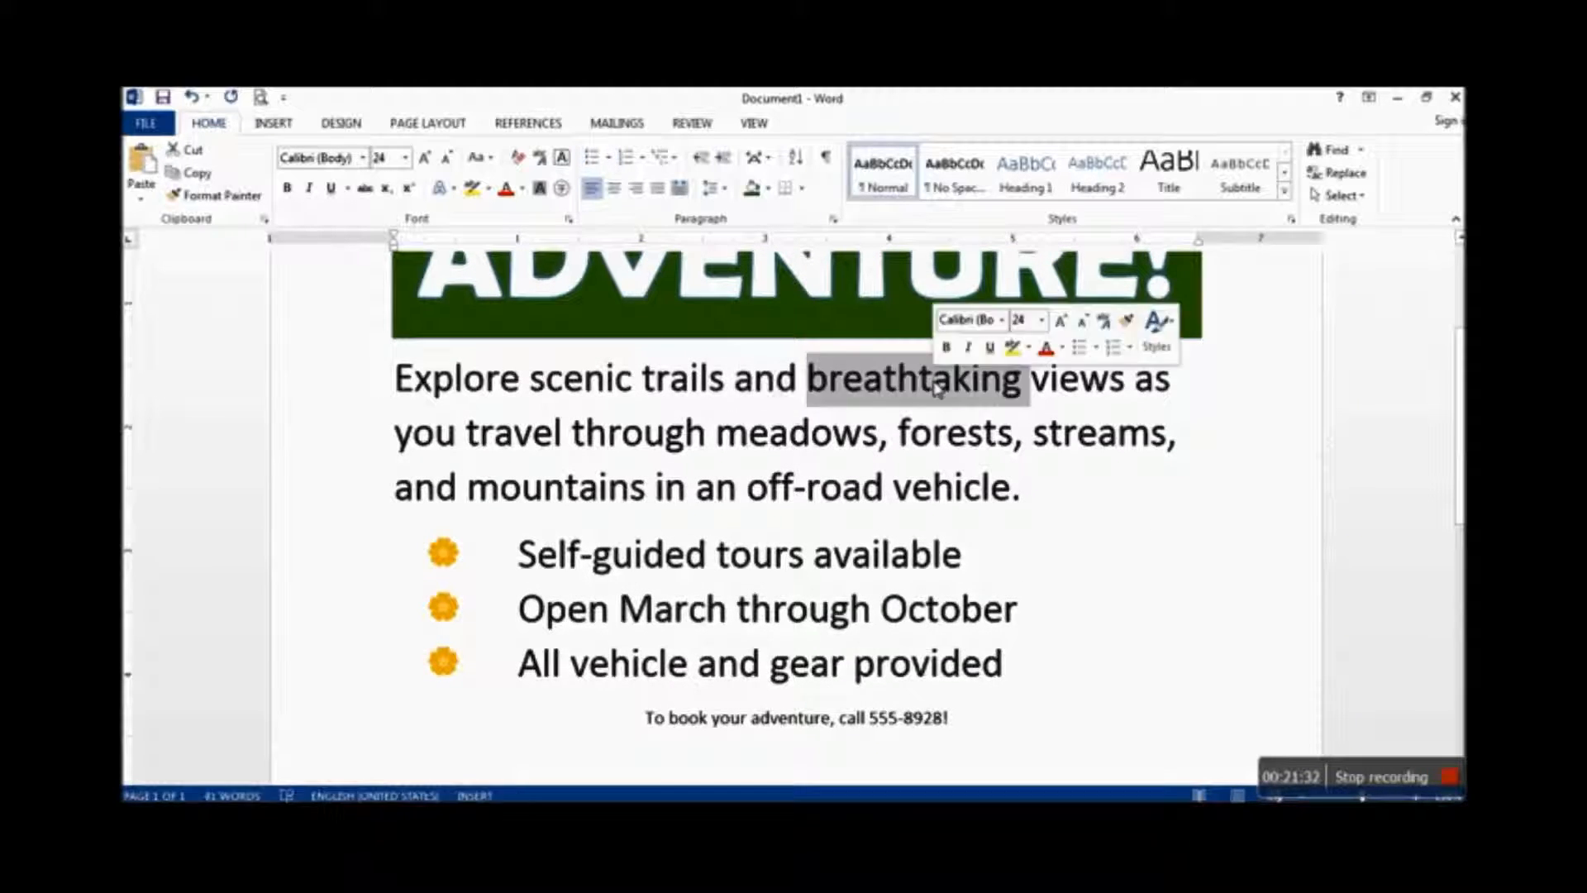
left_click(1140, 581)
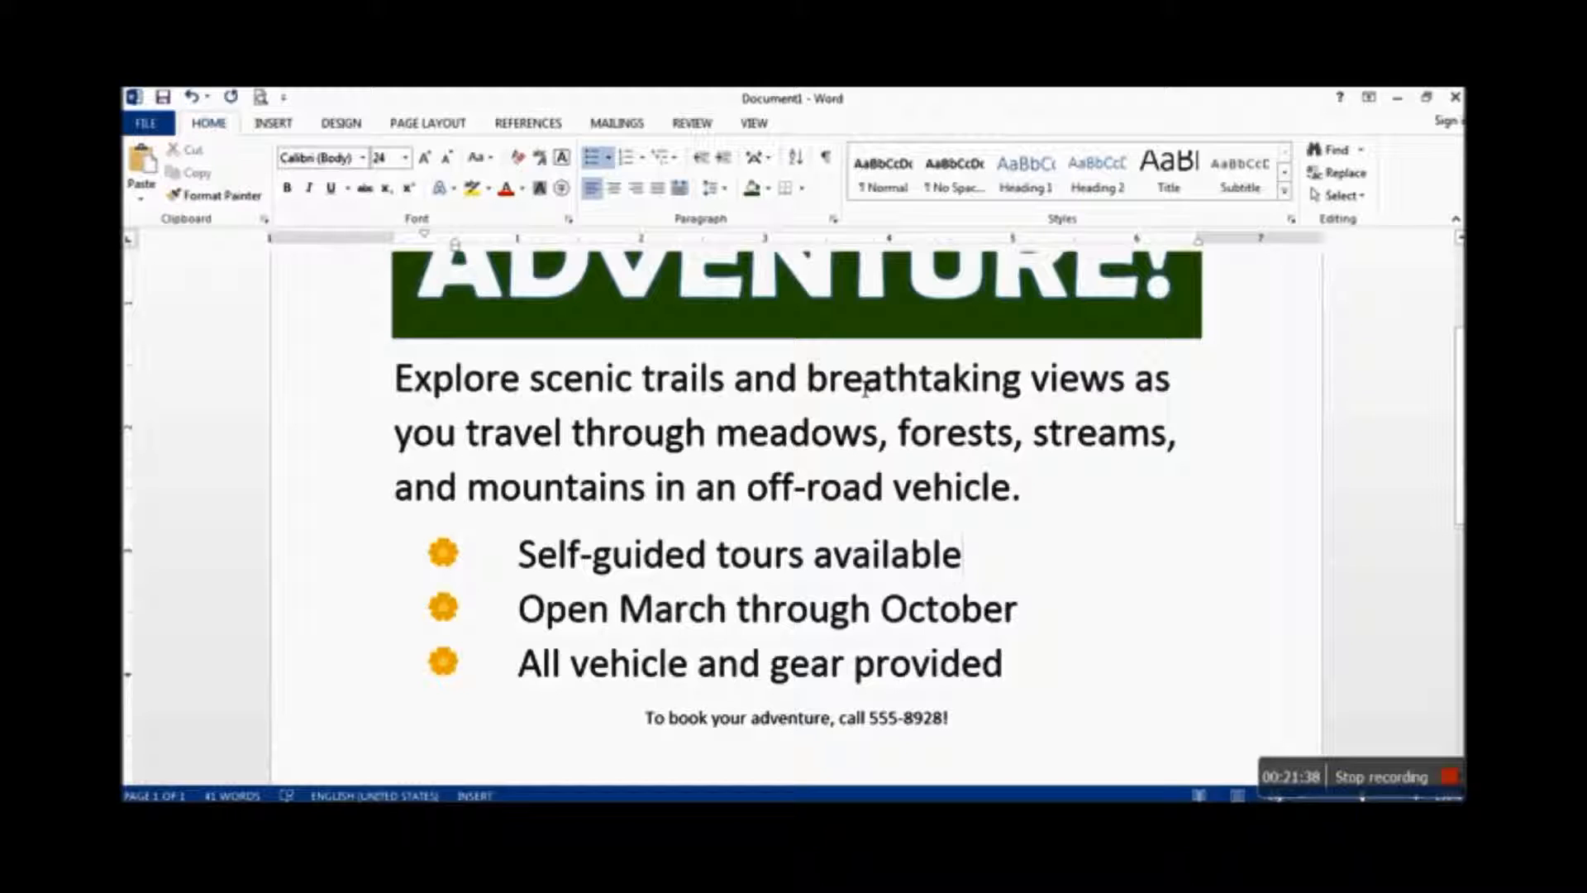
left_click_drag(807, 380, 1027, 423)
left_click(1081, 538)
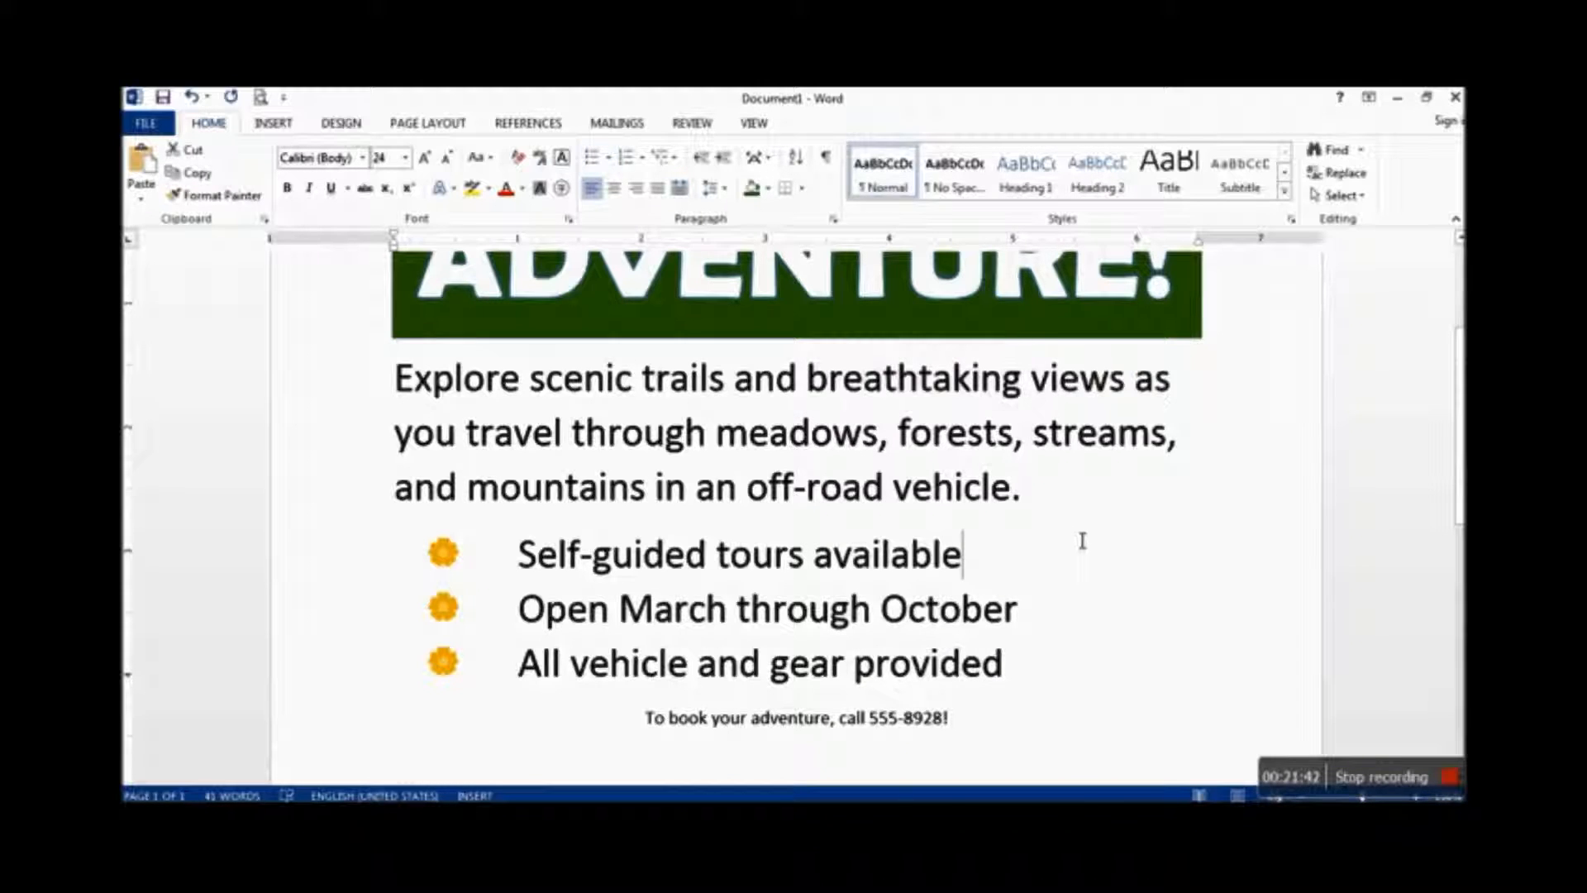
double_click(917, 390)
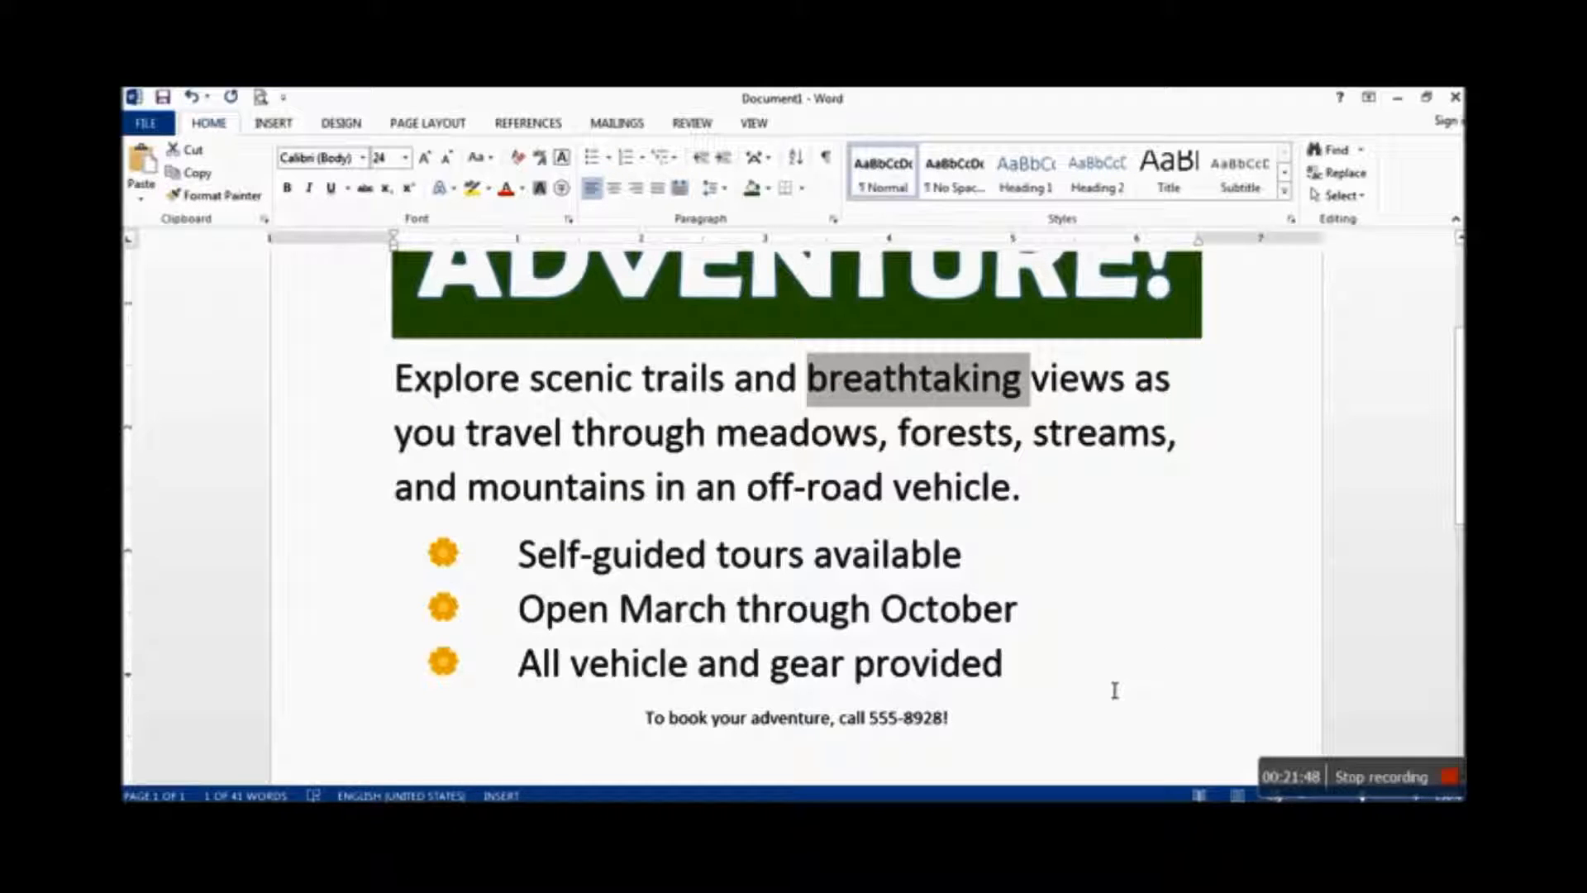
left_click(1115, 691)
Practise selecting the ADVENTURE! headline and the "Self-guided tours available" line as whole paragraphs, clearing each selection
scroll(1120, 686, "up", 2)
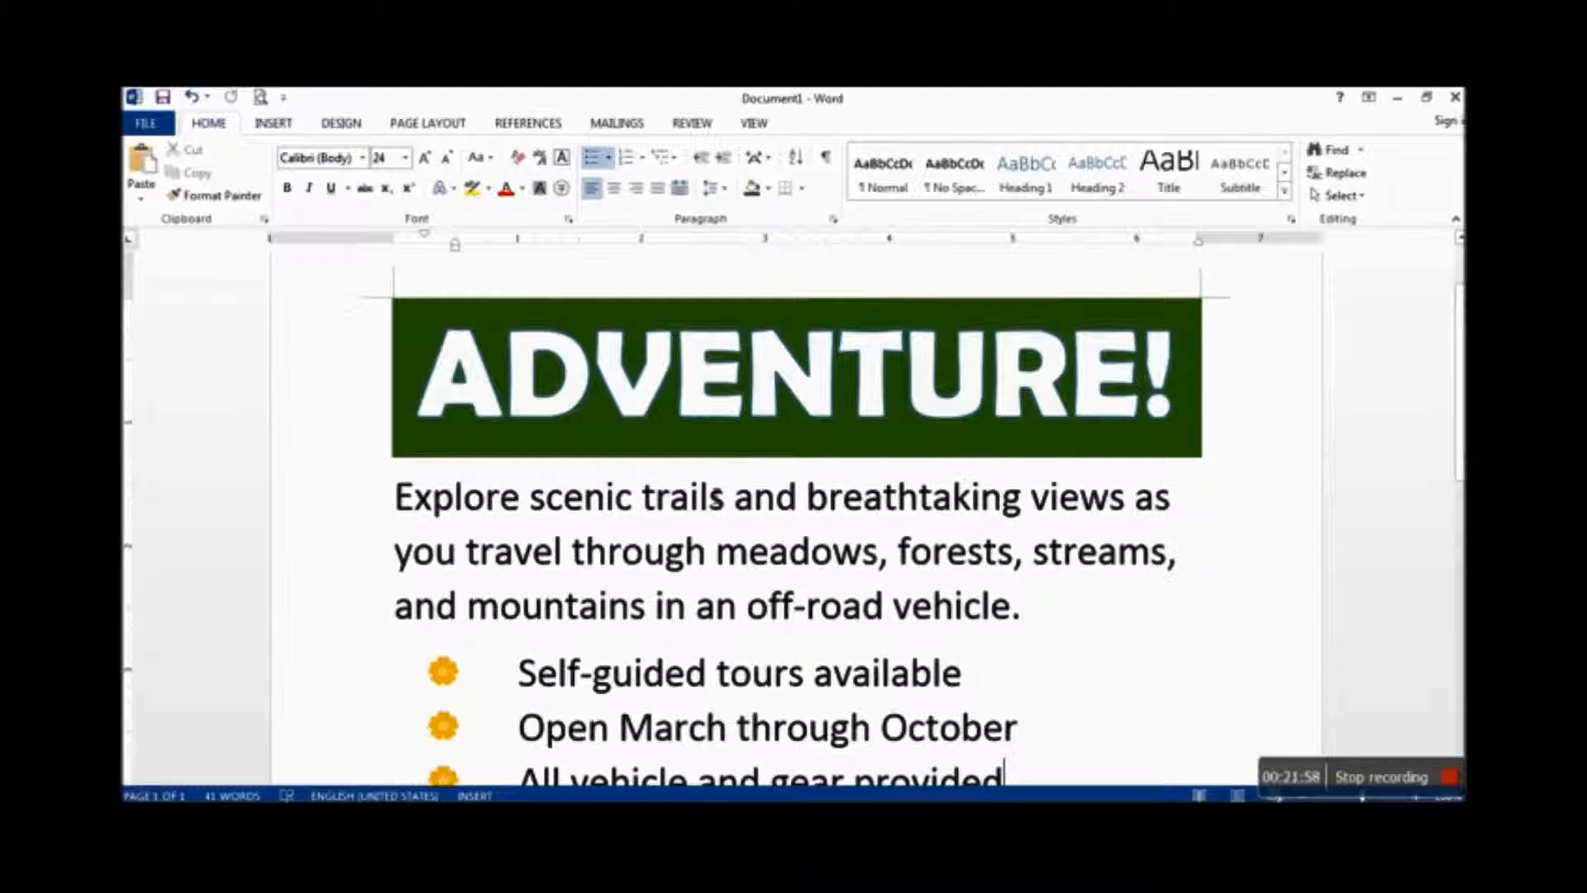
triple_click(814, 404)
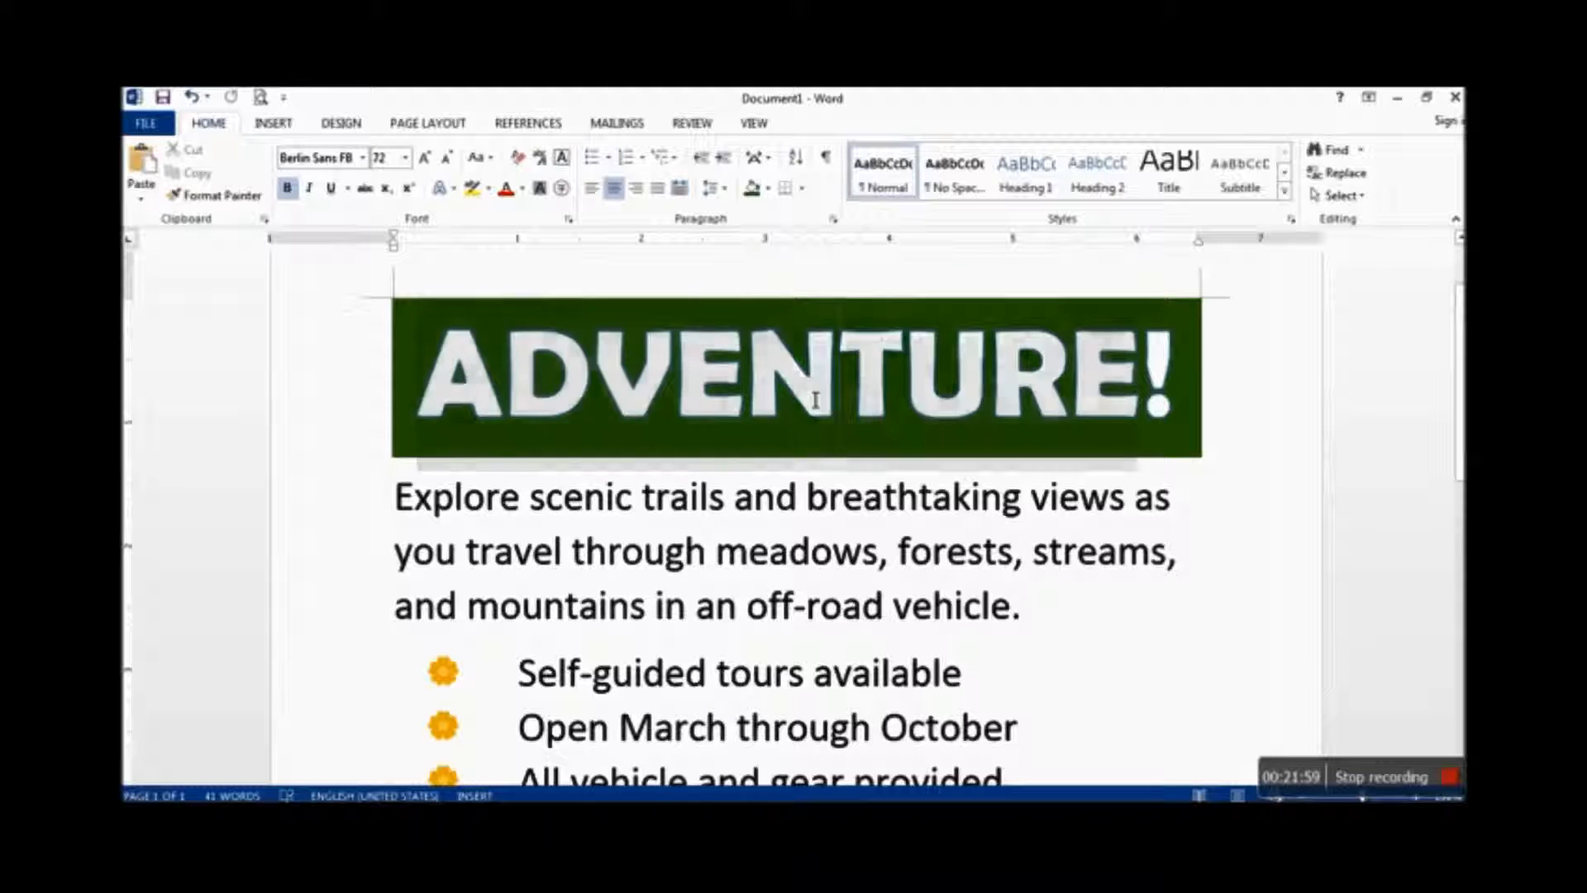
left_click(1052, 626)
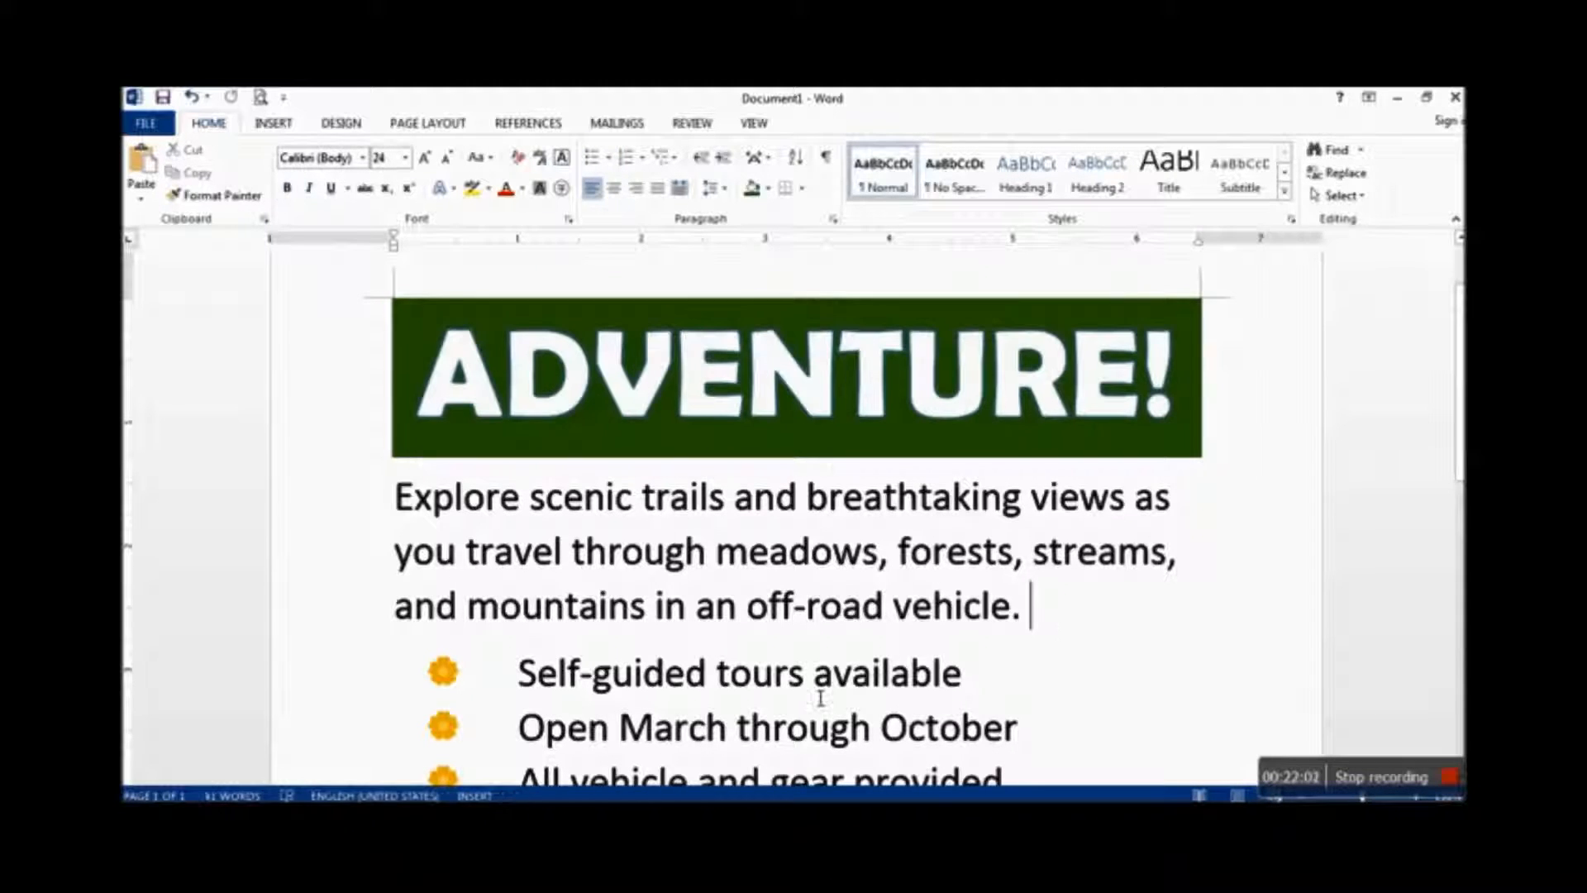
triple_click(808, 671)
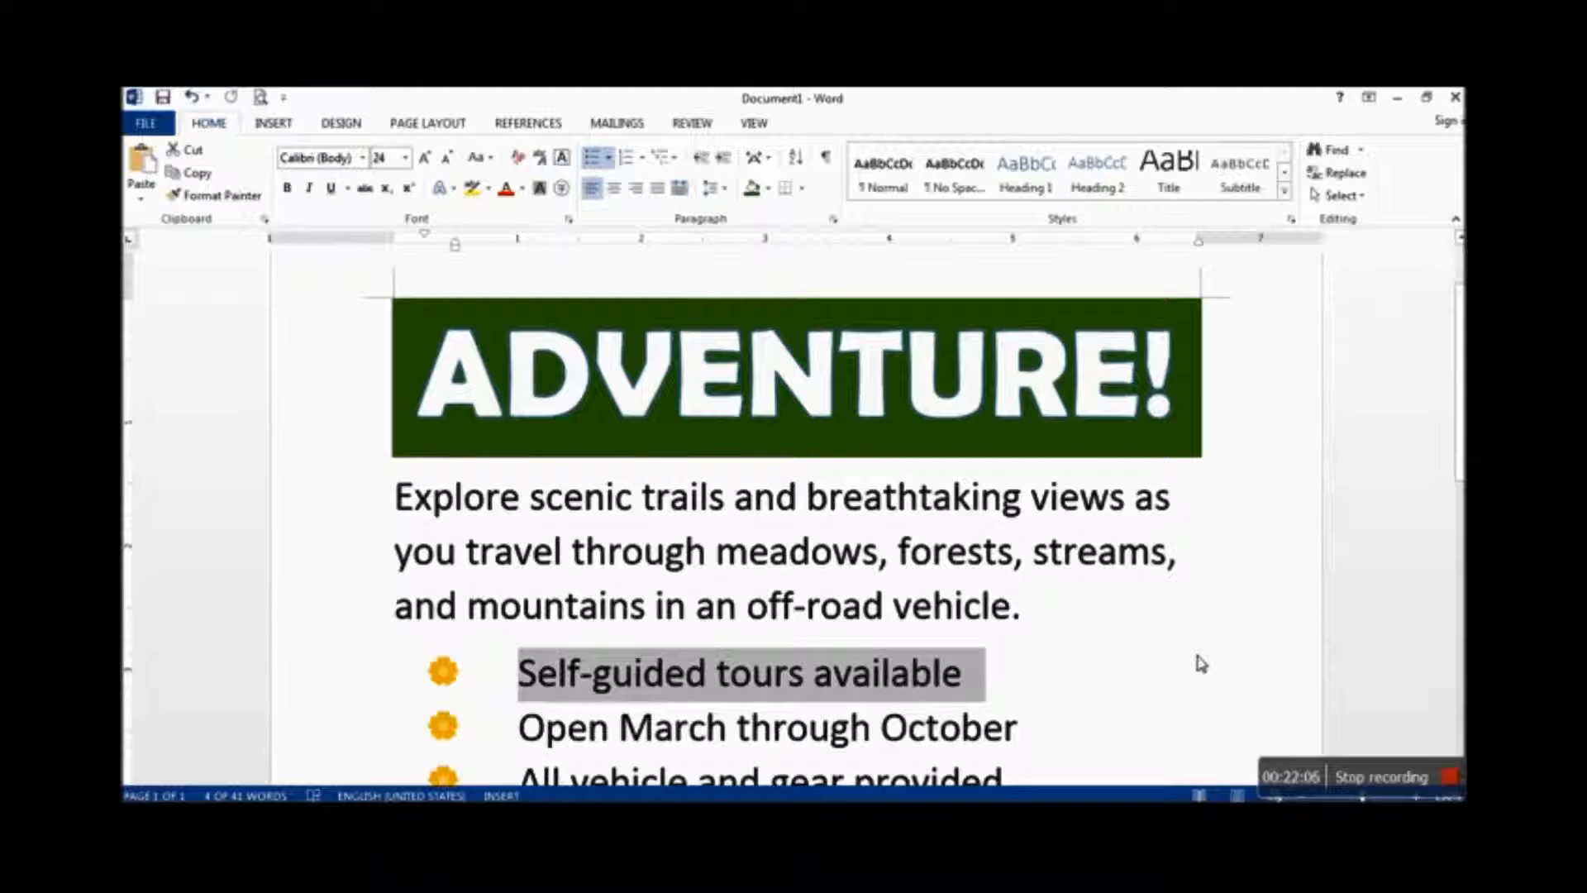
left_click(1176, 663)
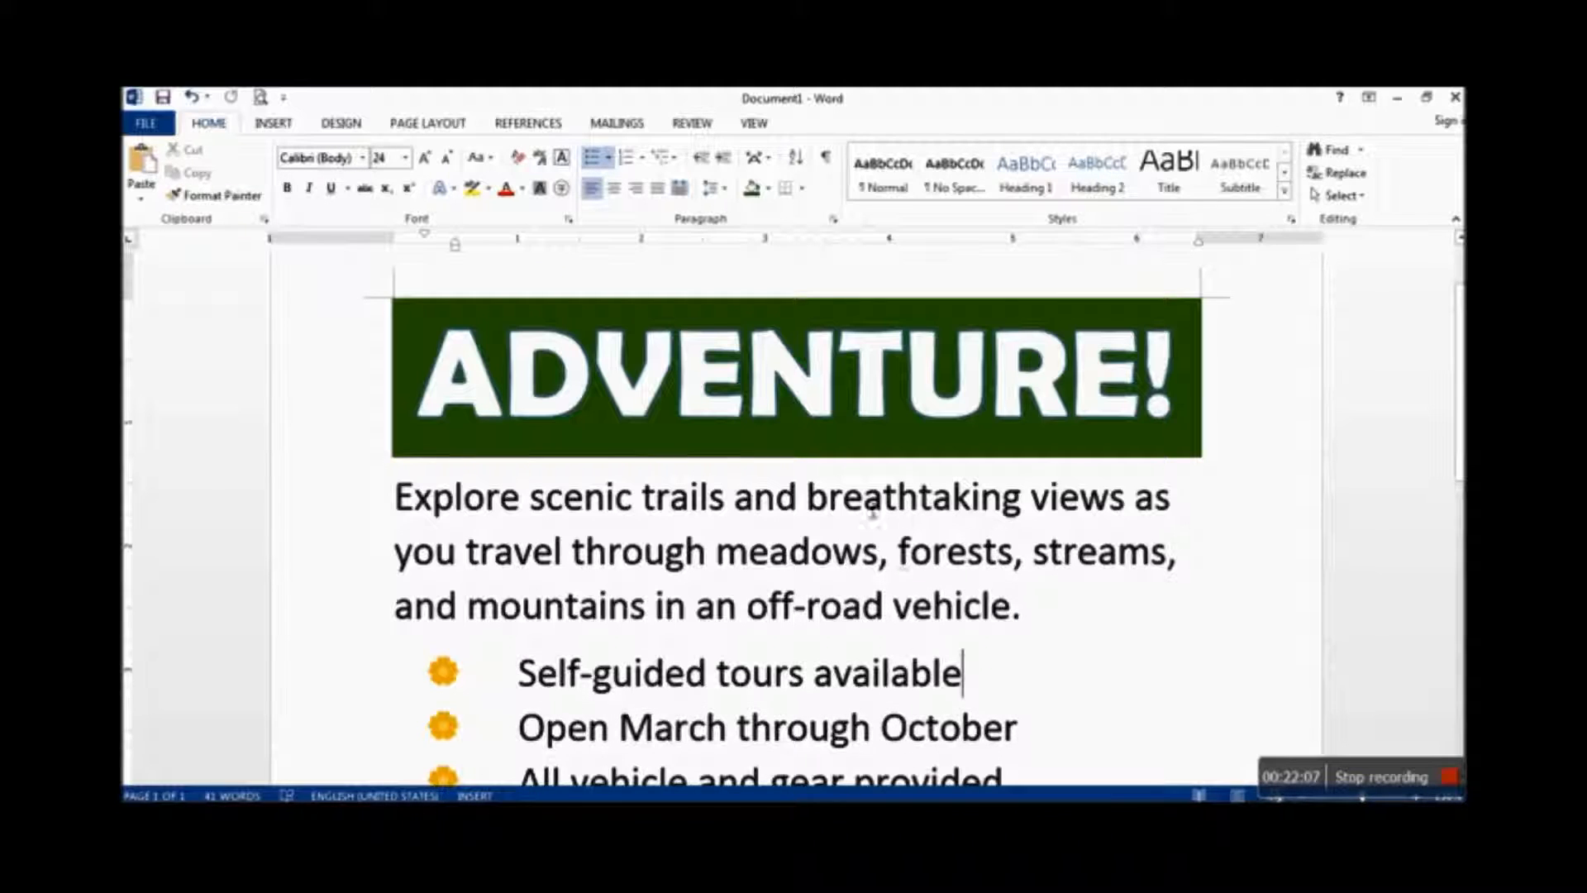
Italicize the word "breathtaking" in the opening paragraph and color it a dark shade of the theme's orange
double_click(844, 506)
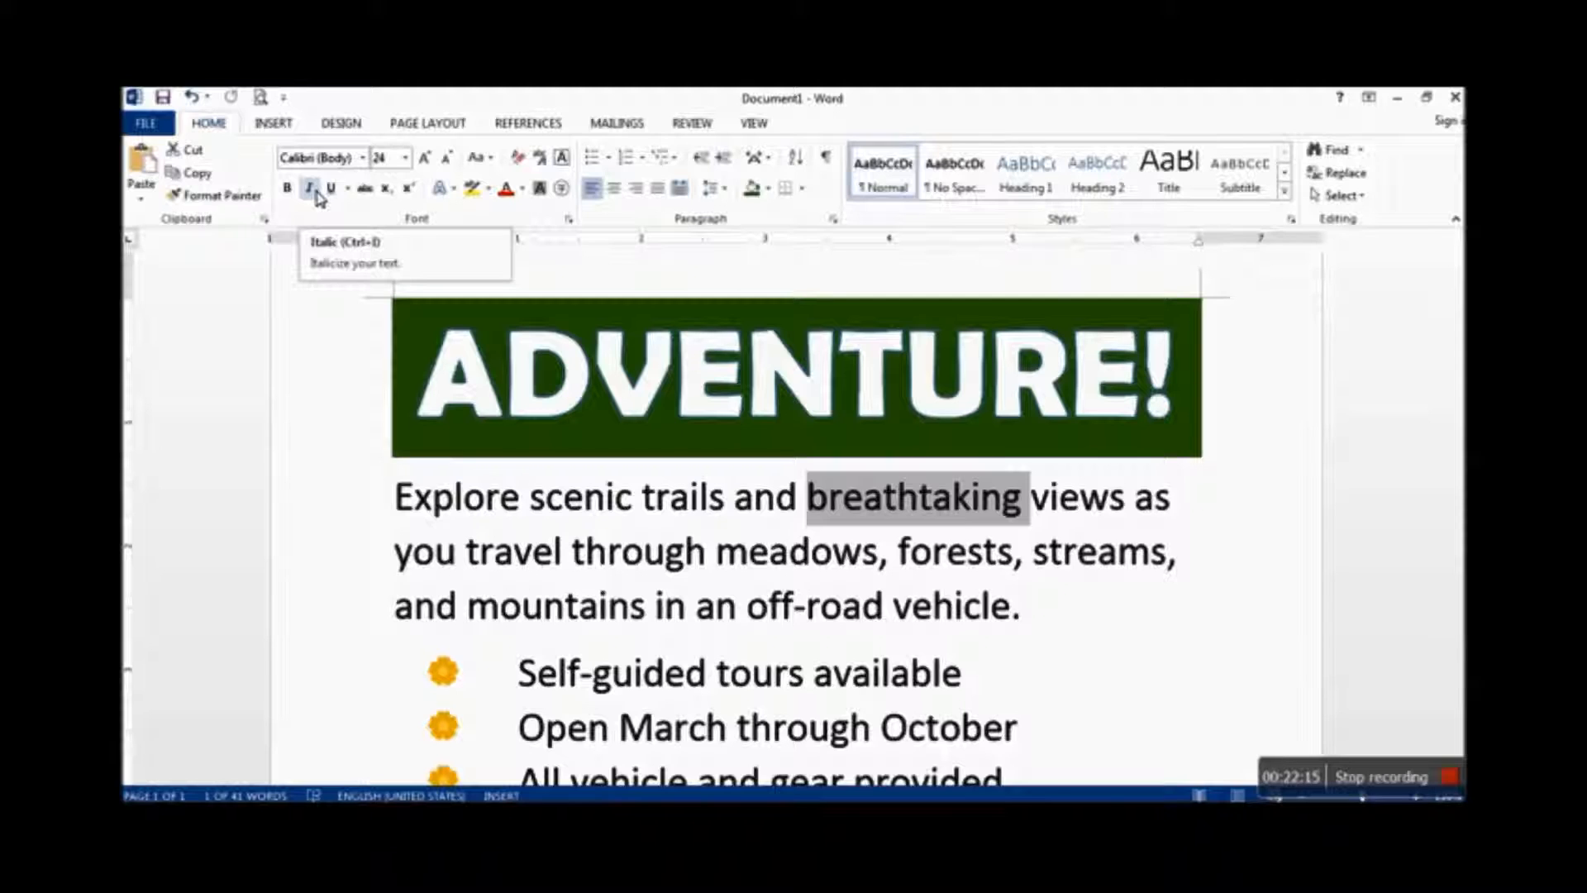
left_click(311, 189)
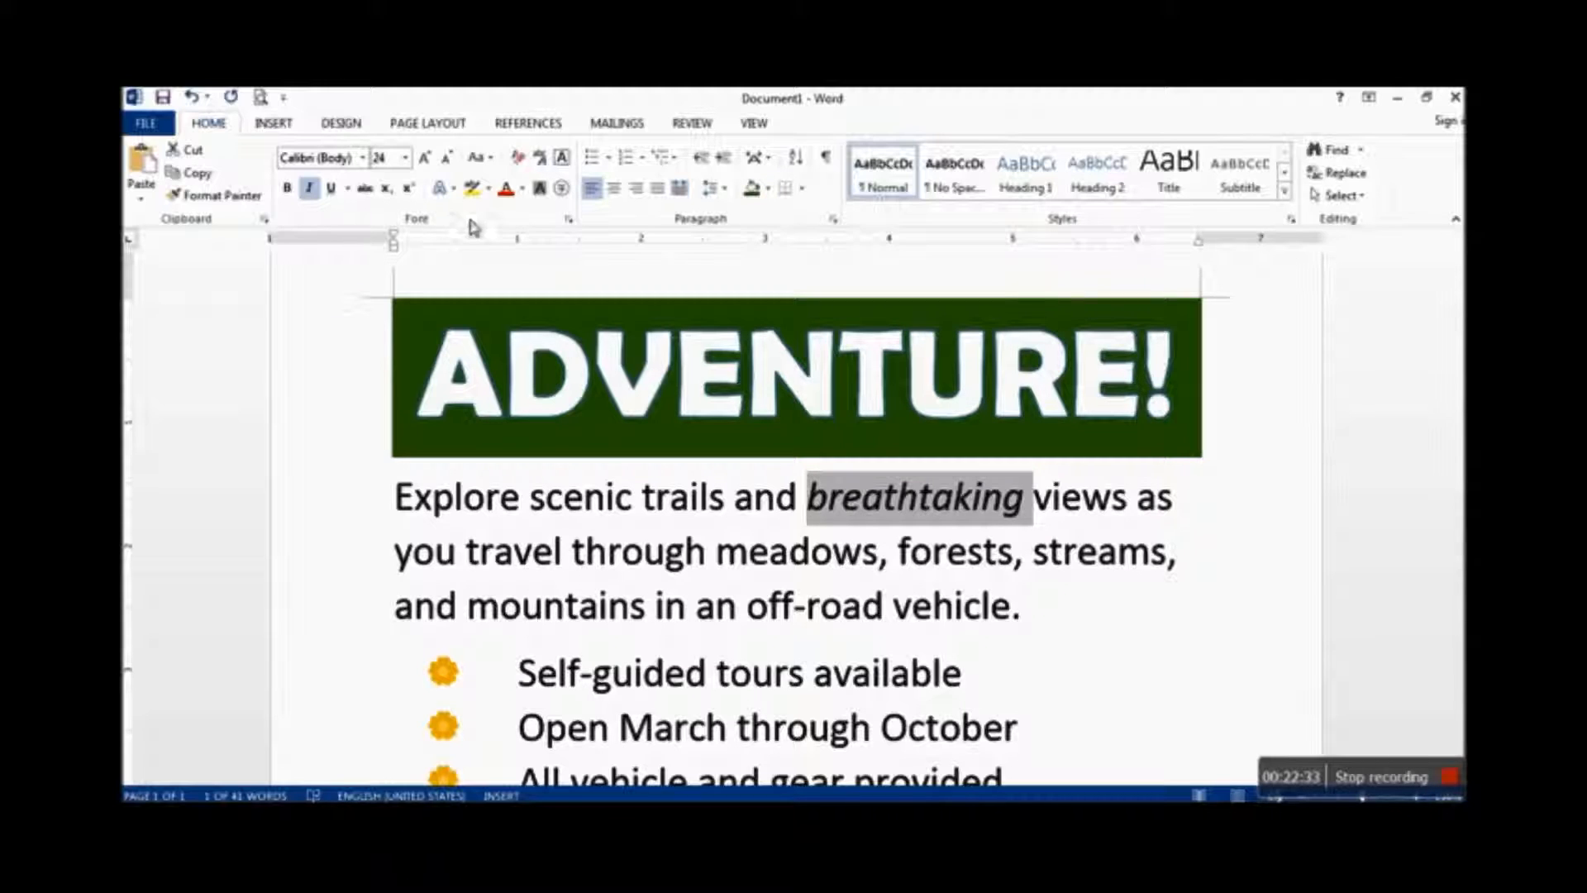
left_click(523, 188)
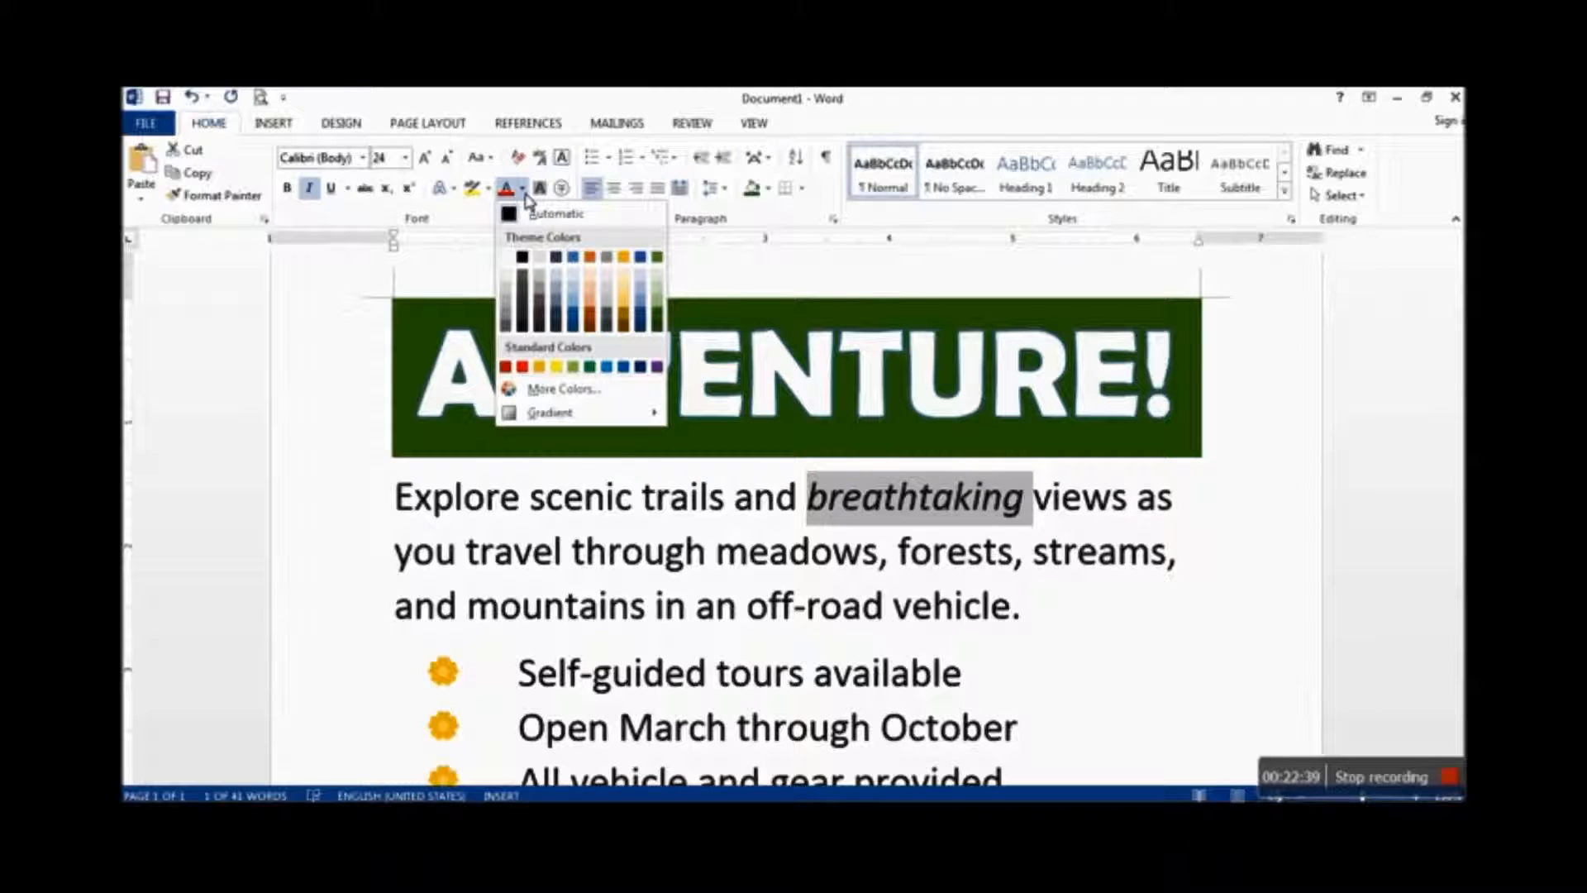
left_click(592, 317)
left_click(1207, 672)
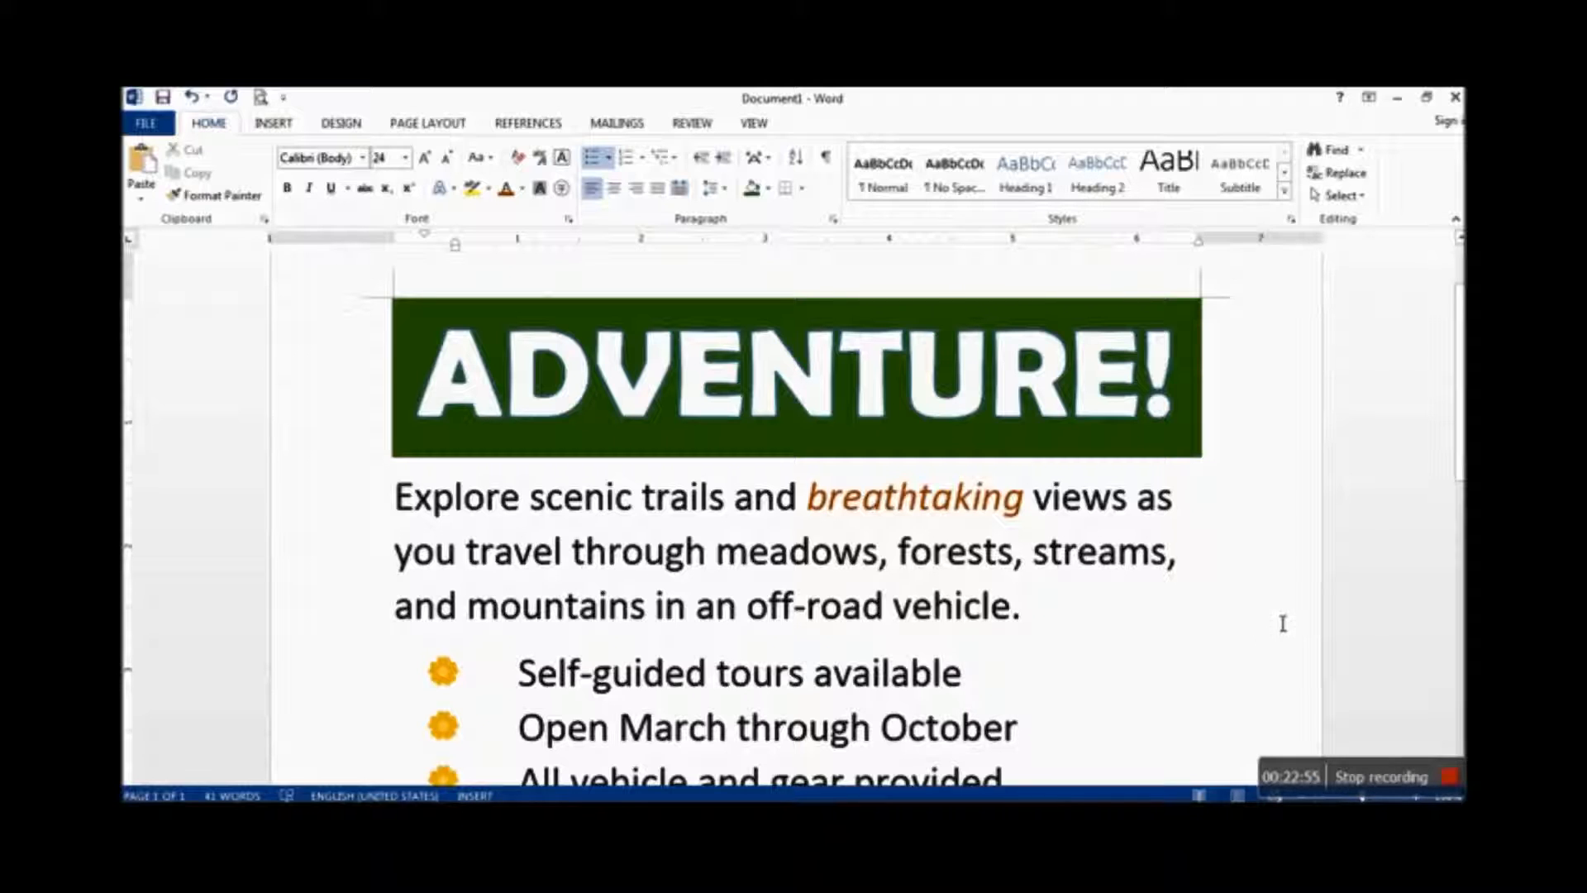
Set the closing "To book your adventure" line to font size 28 and the same dark orange as "breathtaking"
scroll(1279, 622, "down", 4)
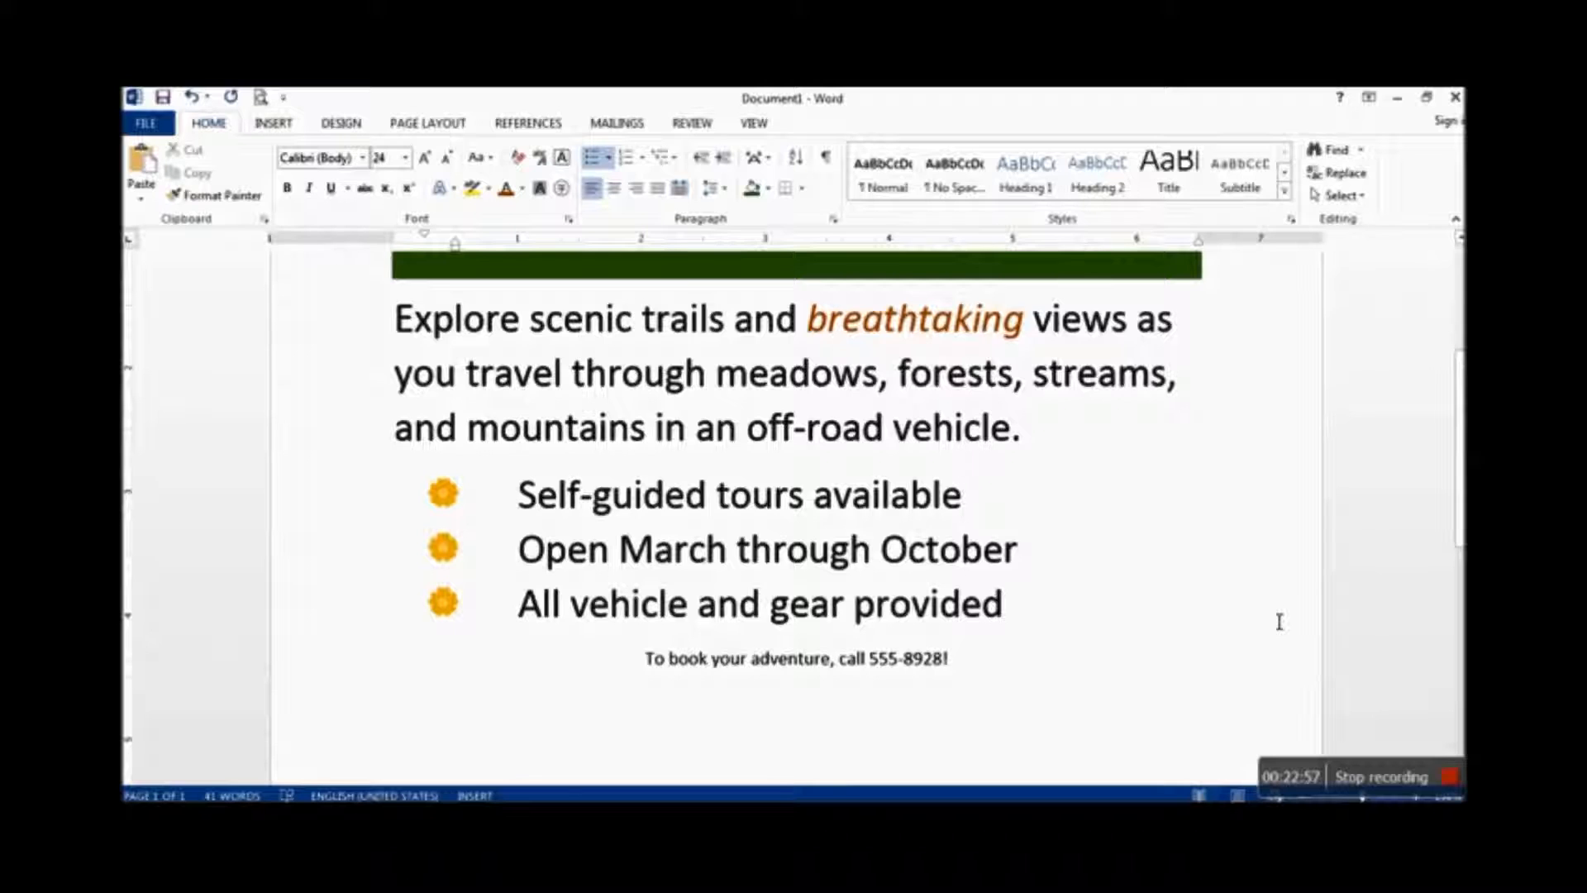
scroll(1280, 622, "down", 1)
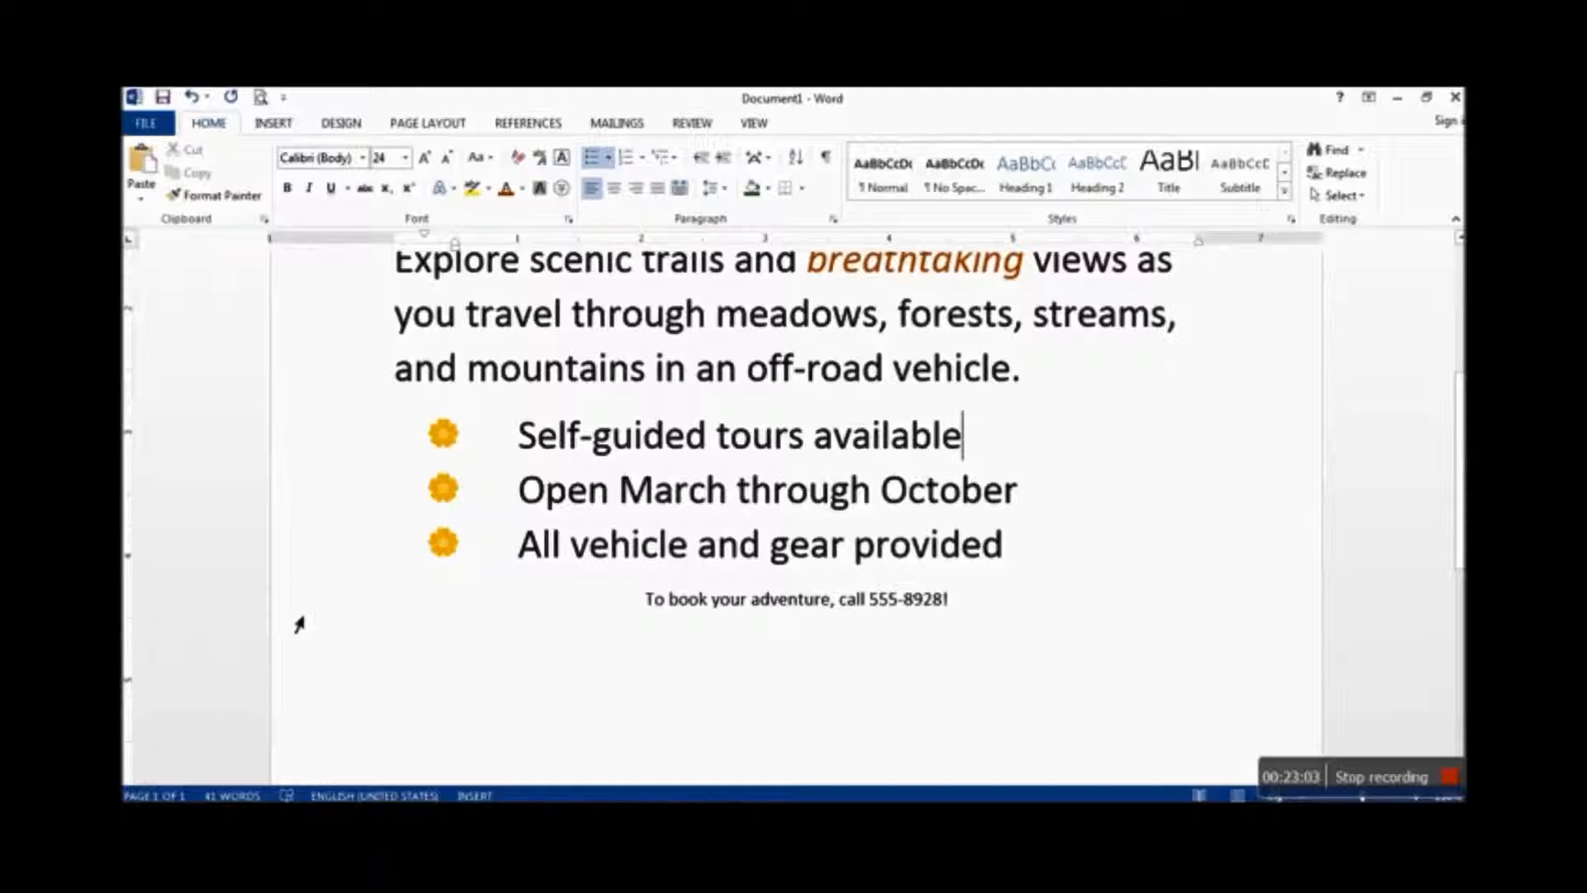
left_click(364, 622)
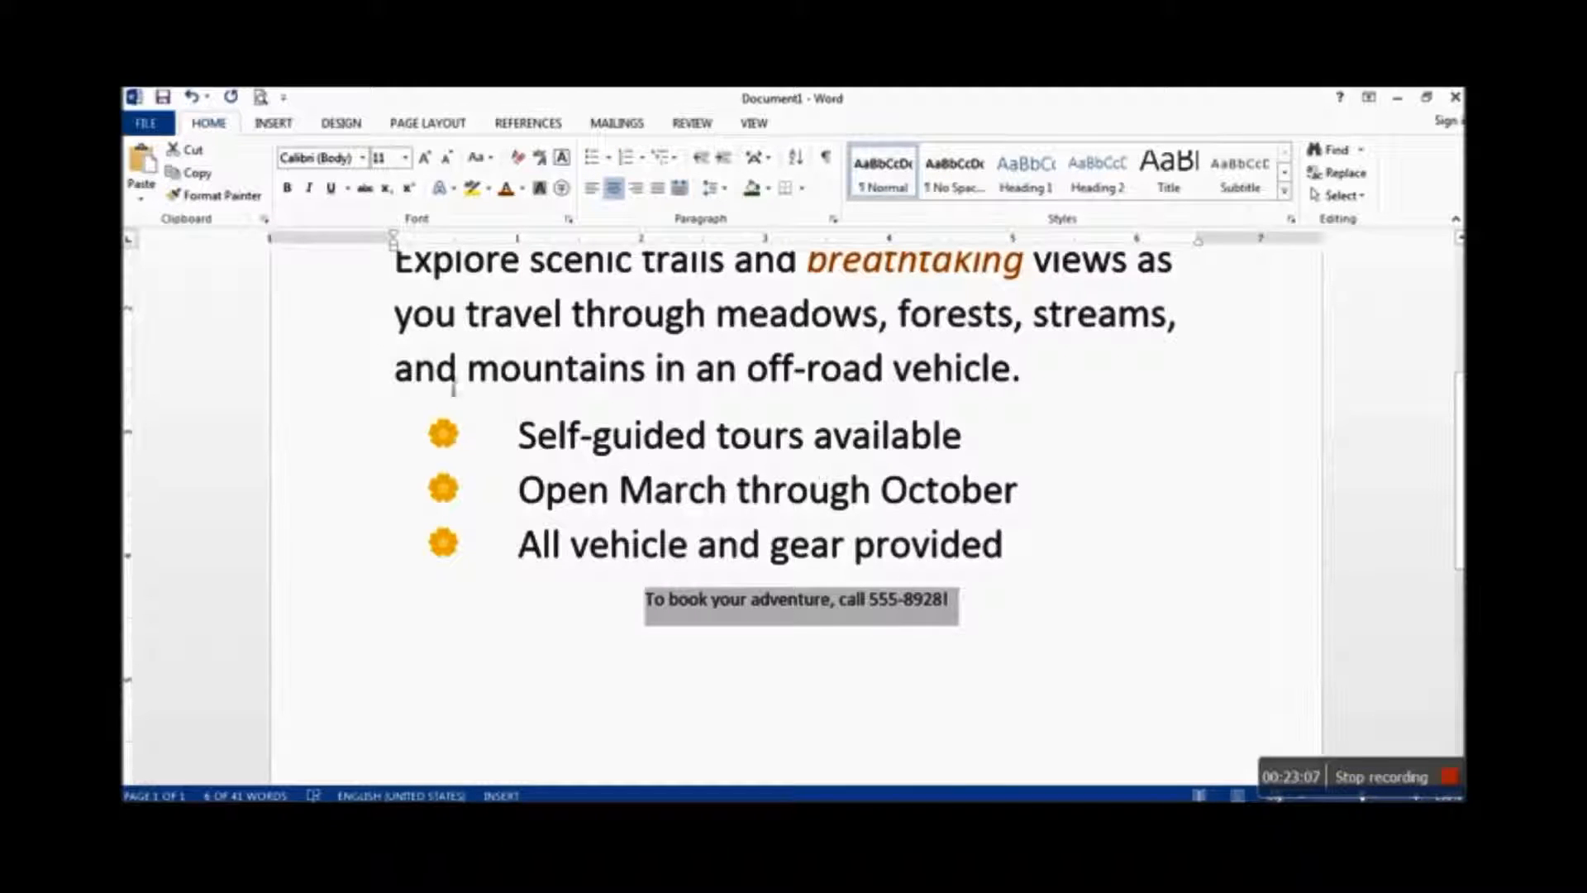
left_click(406, 159)
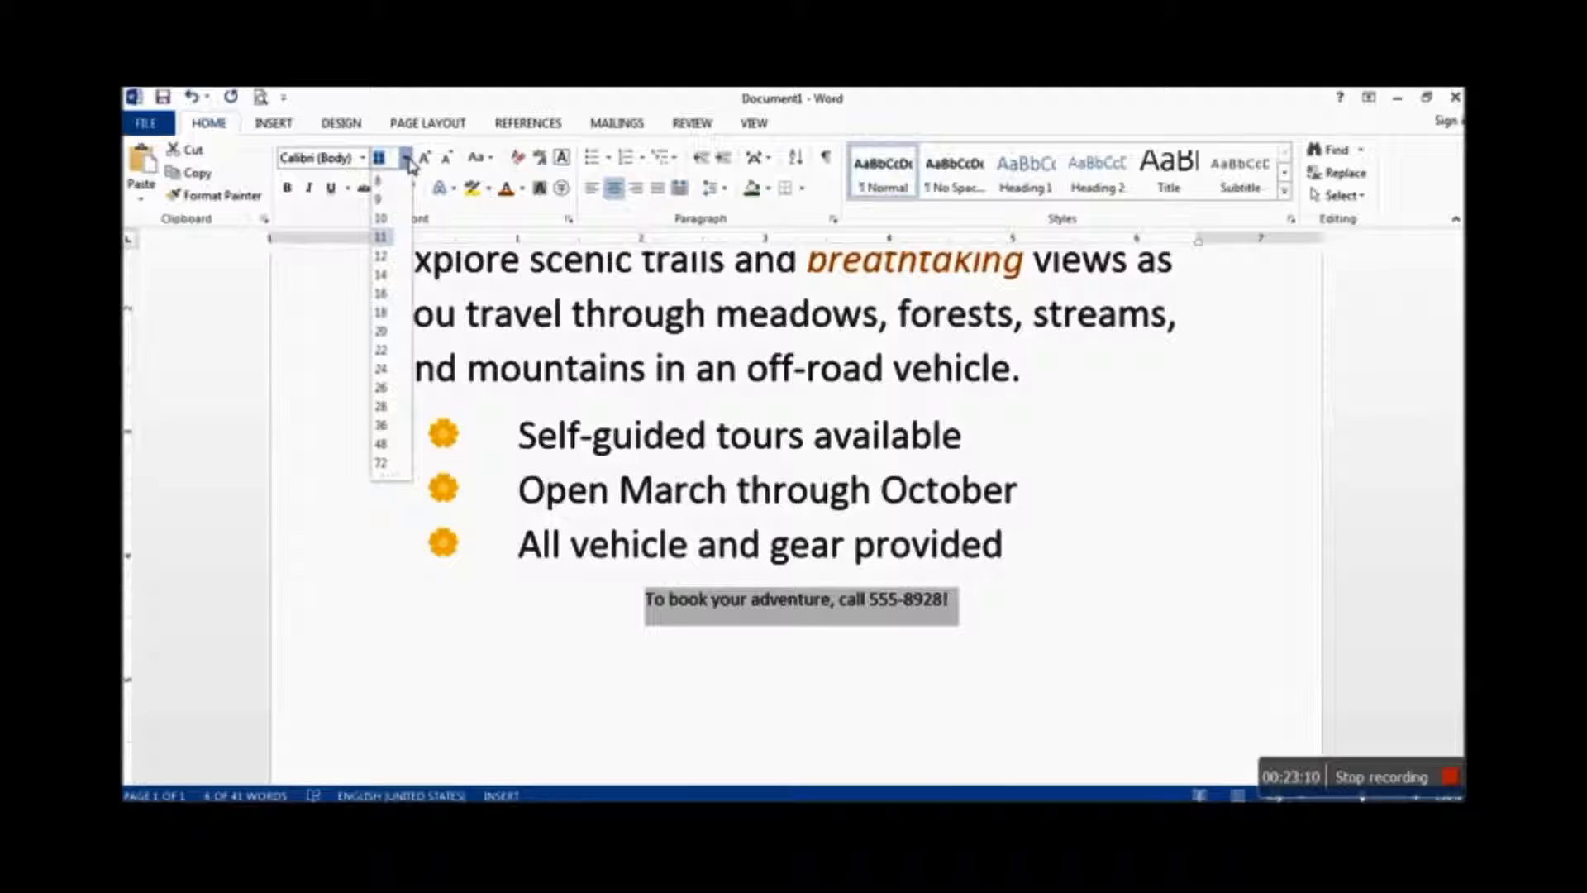
left_click(381, 407)
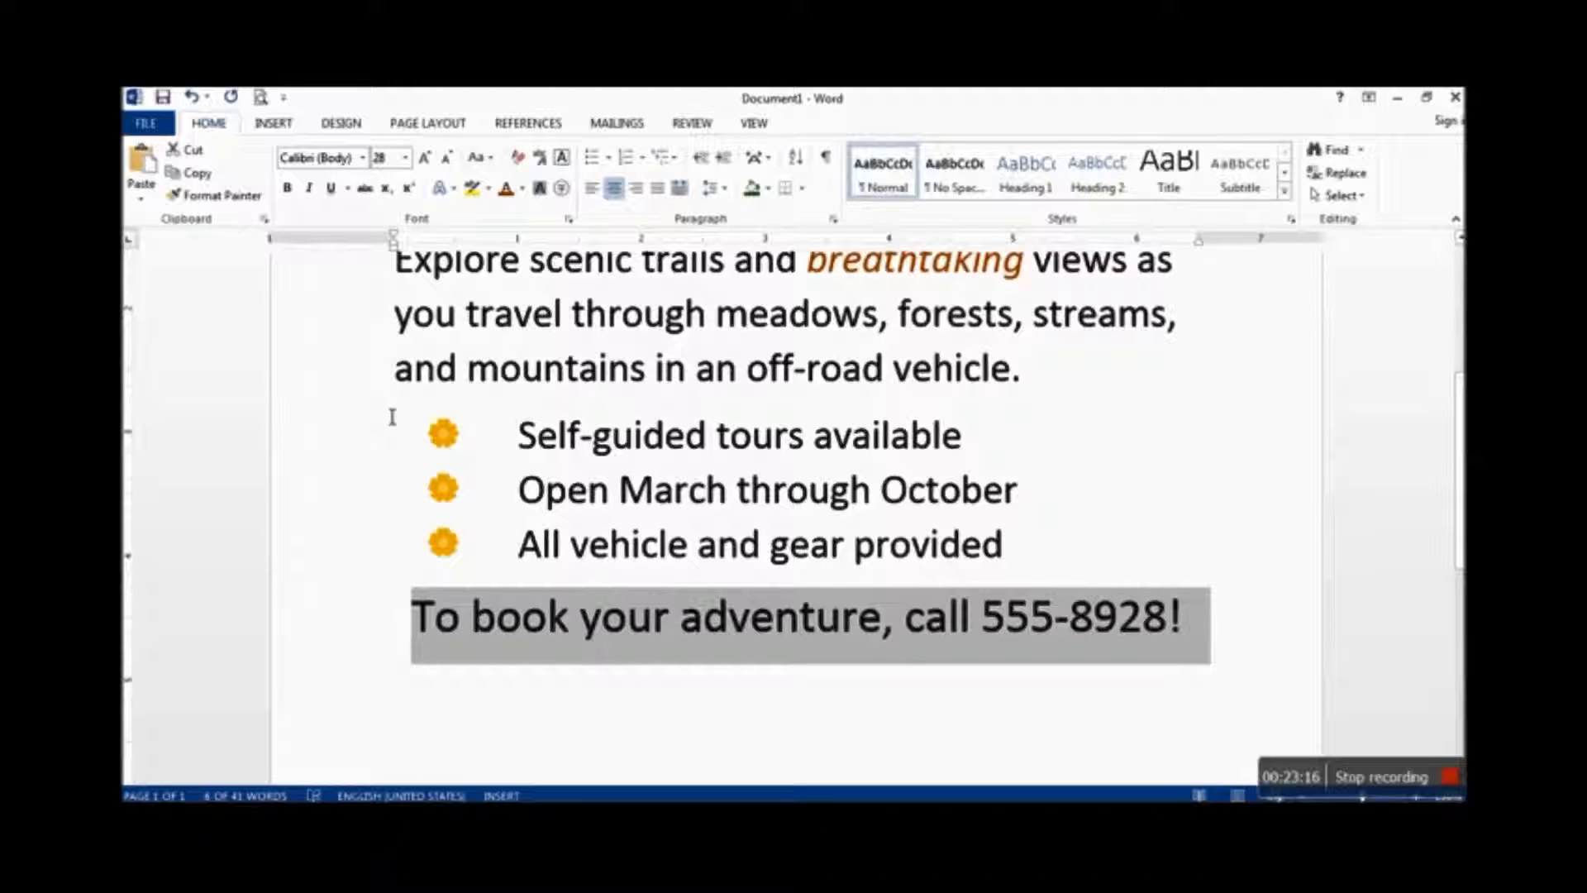
left_click(507, 189)
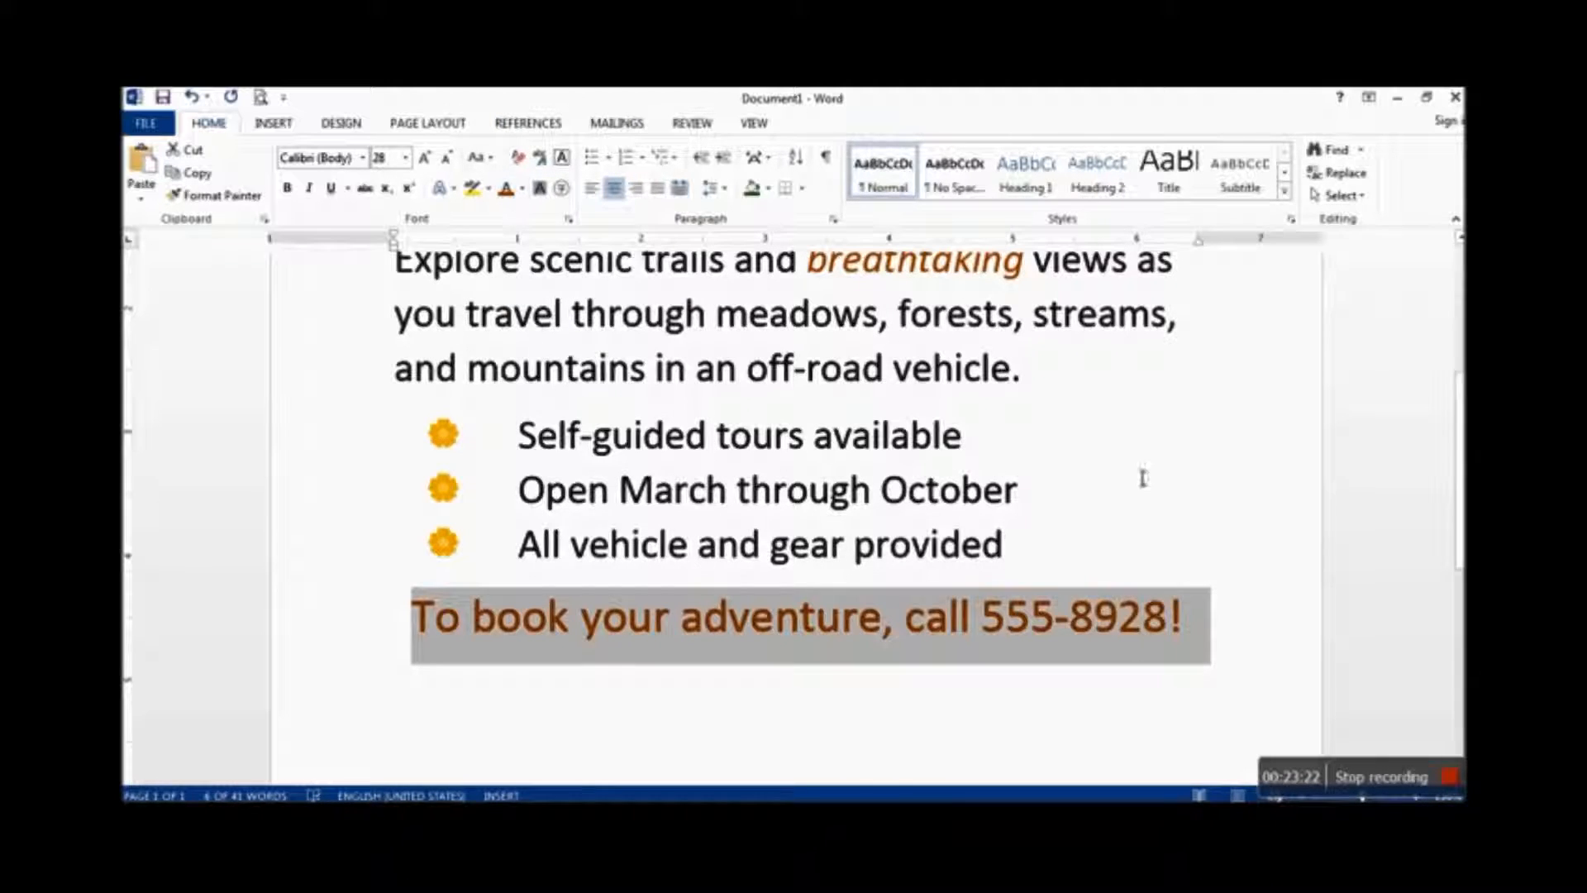
left_click(1228, 519)
Underline the phone number in the closing line, leaving the exclamation mark without an underline
scroll(1218, 526, "up", 1)
scroll(1218, 525, "up", 1)
scroll(1218, 526, "down", 1)
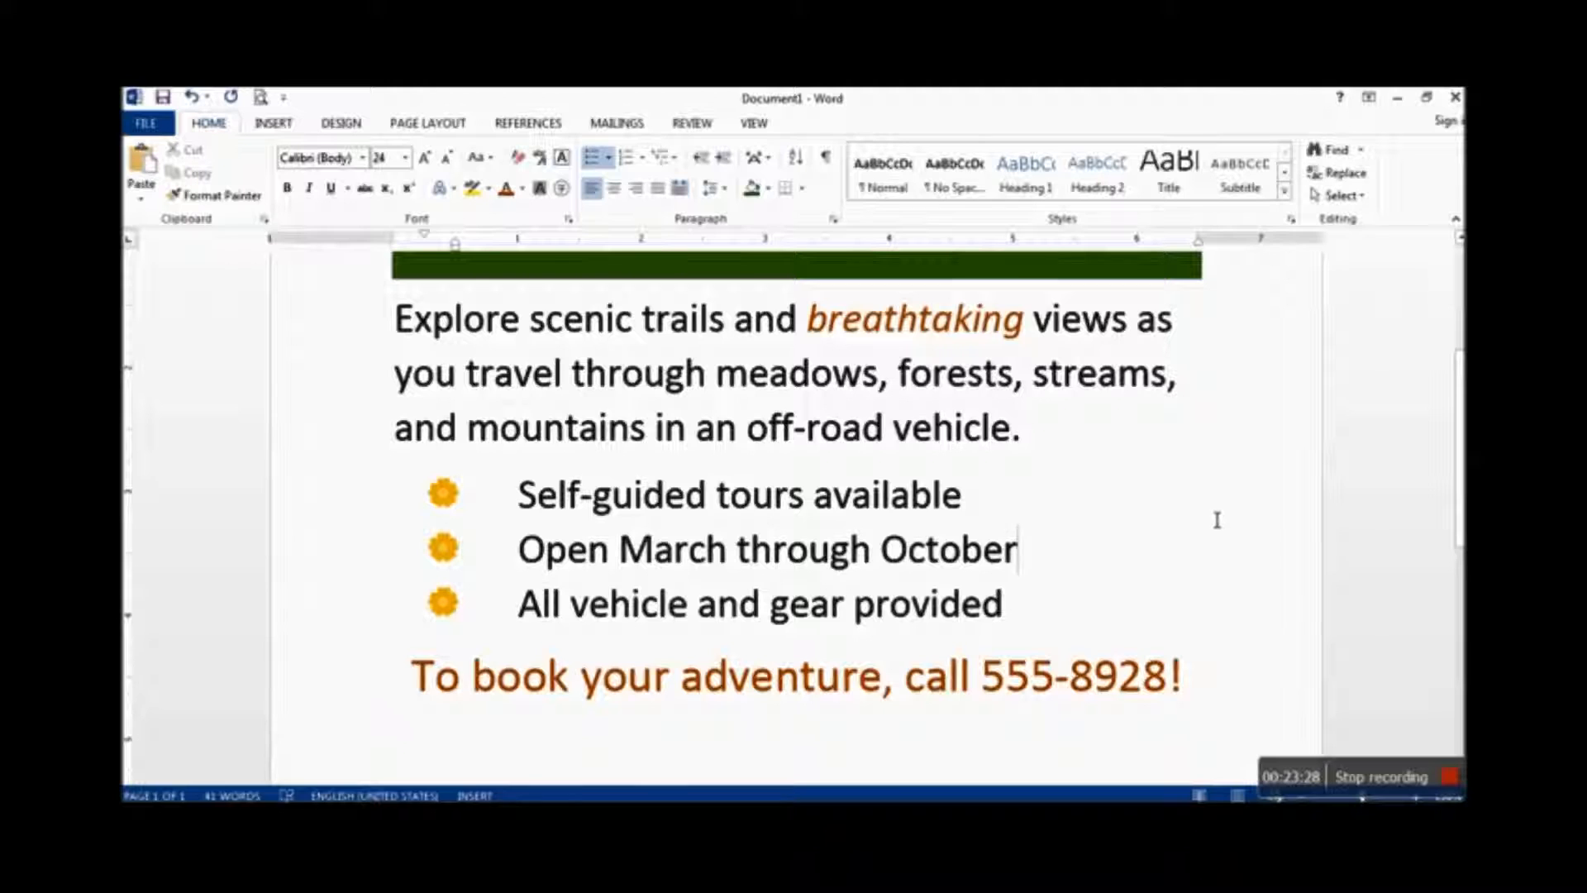
scroll(1218, 519, "up", 1)
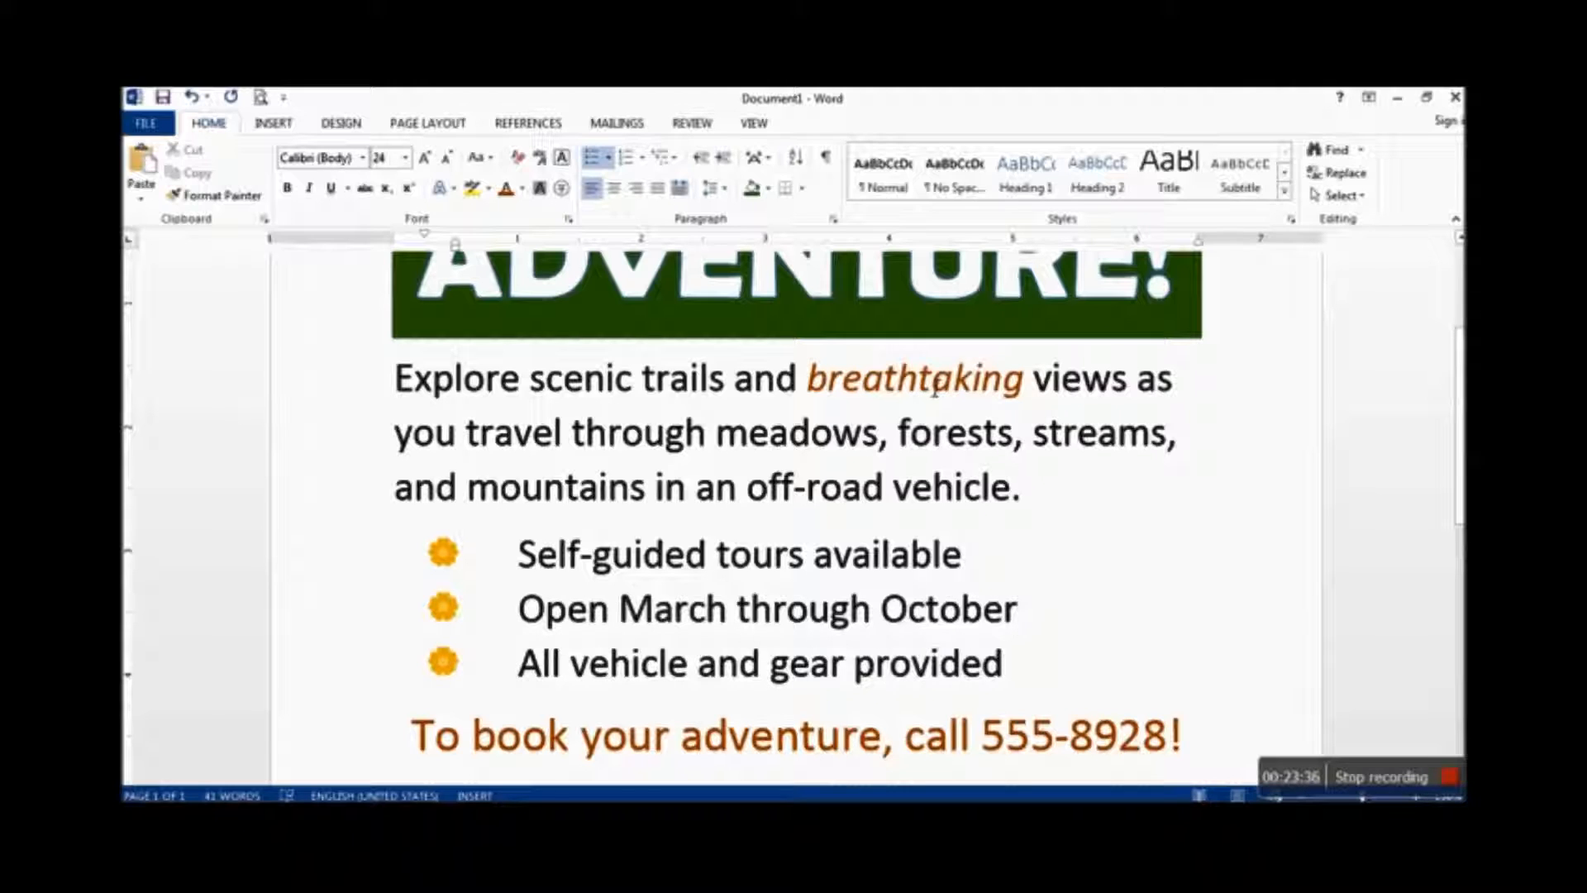
scroll(1180, 607, "down", 1)
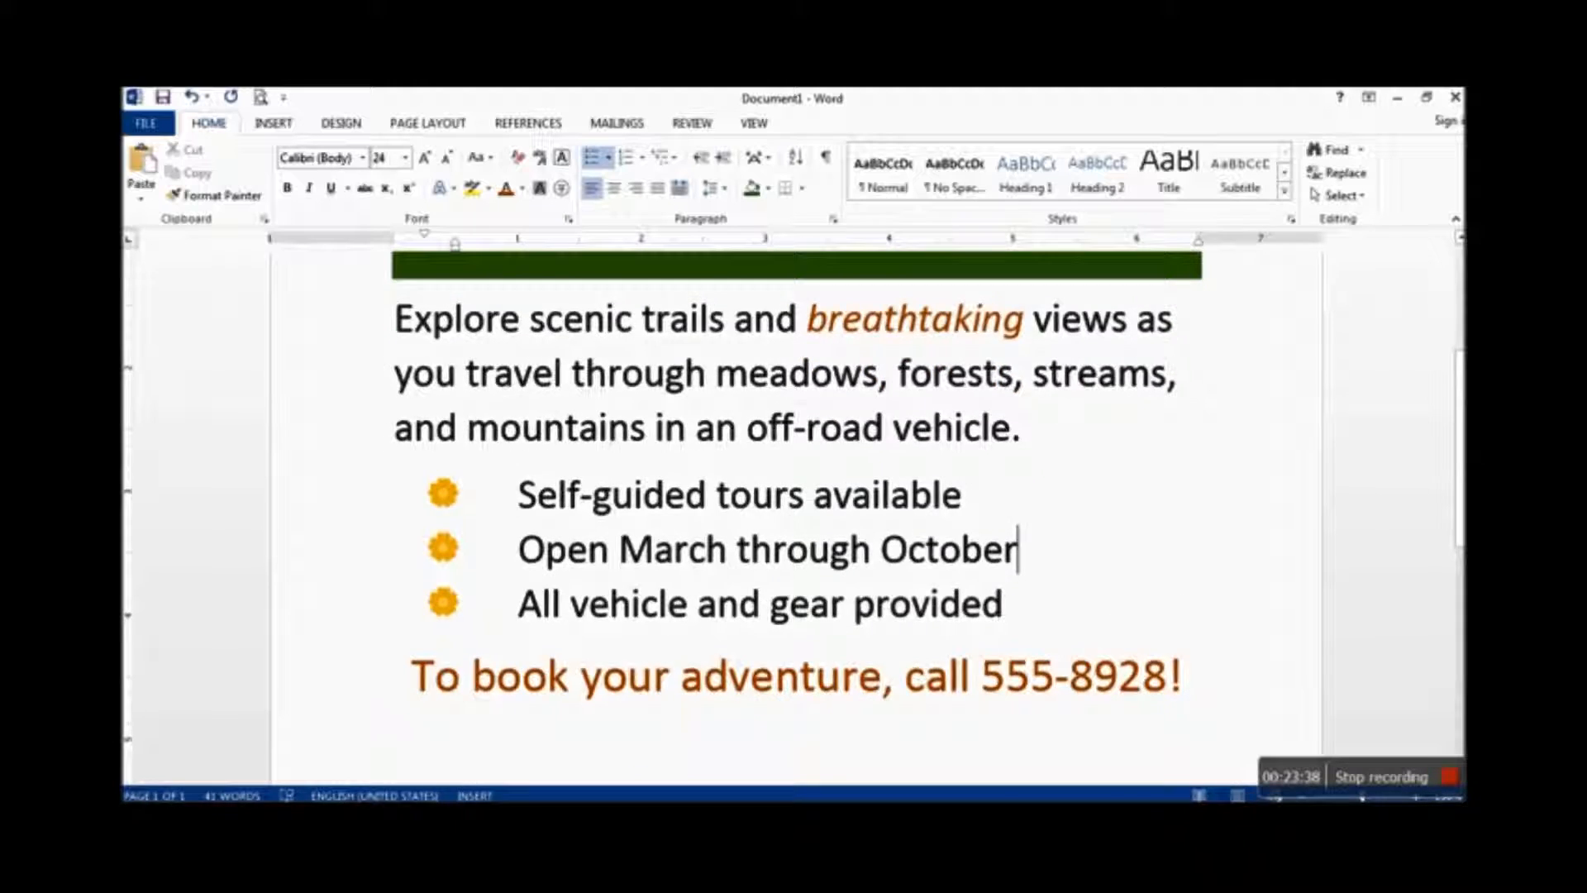
left_click(982, 678)
left_click_drag(982, 678, 1167, 686)
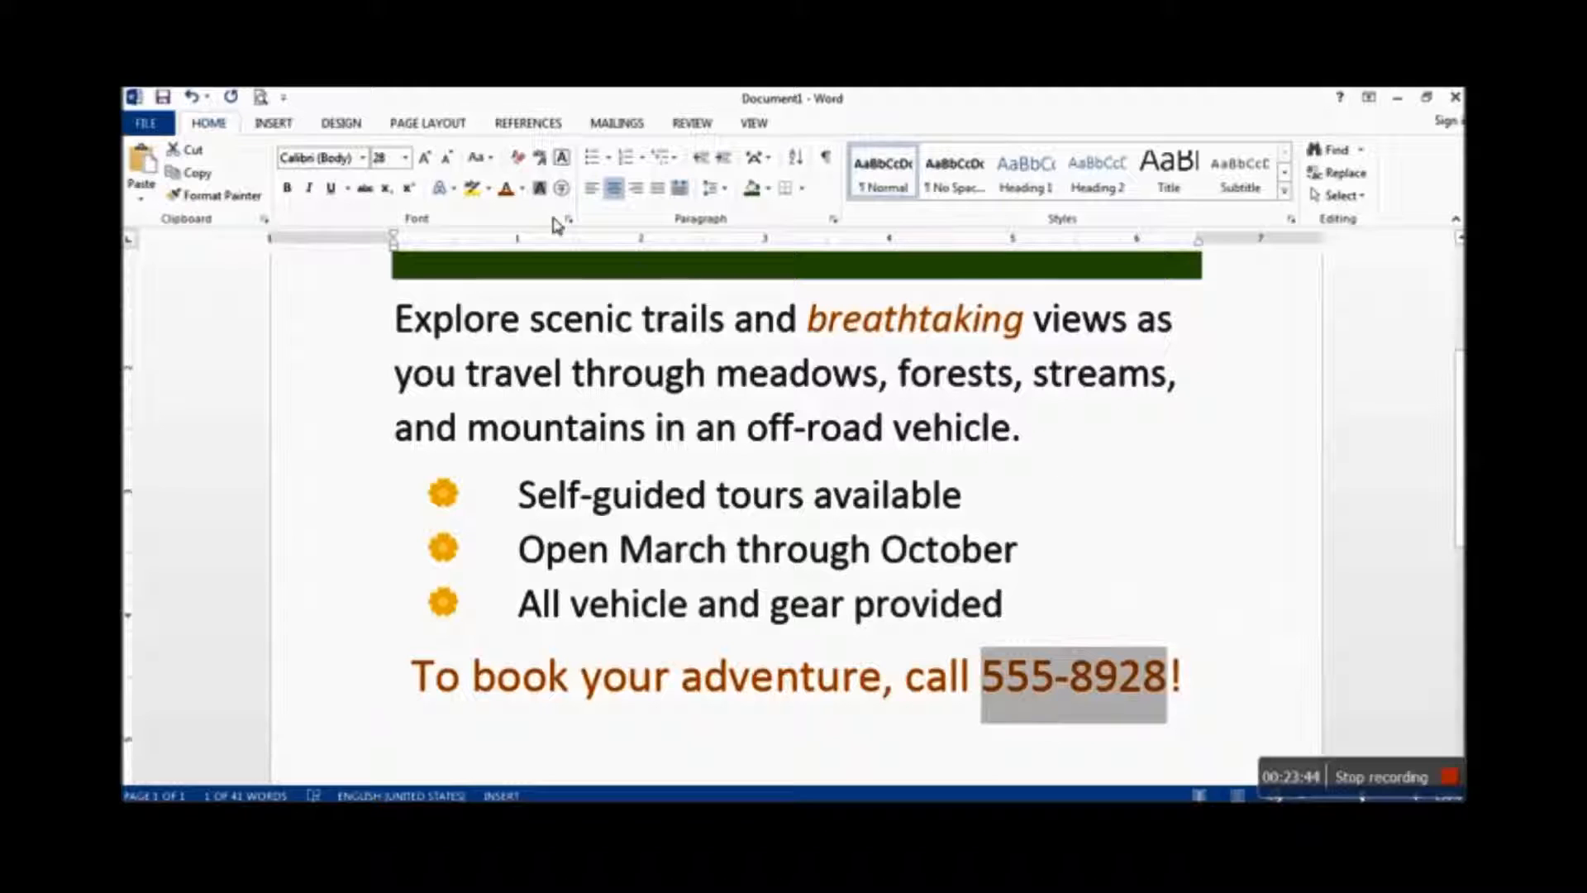
left_click(335, 191)
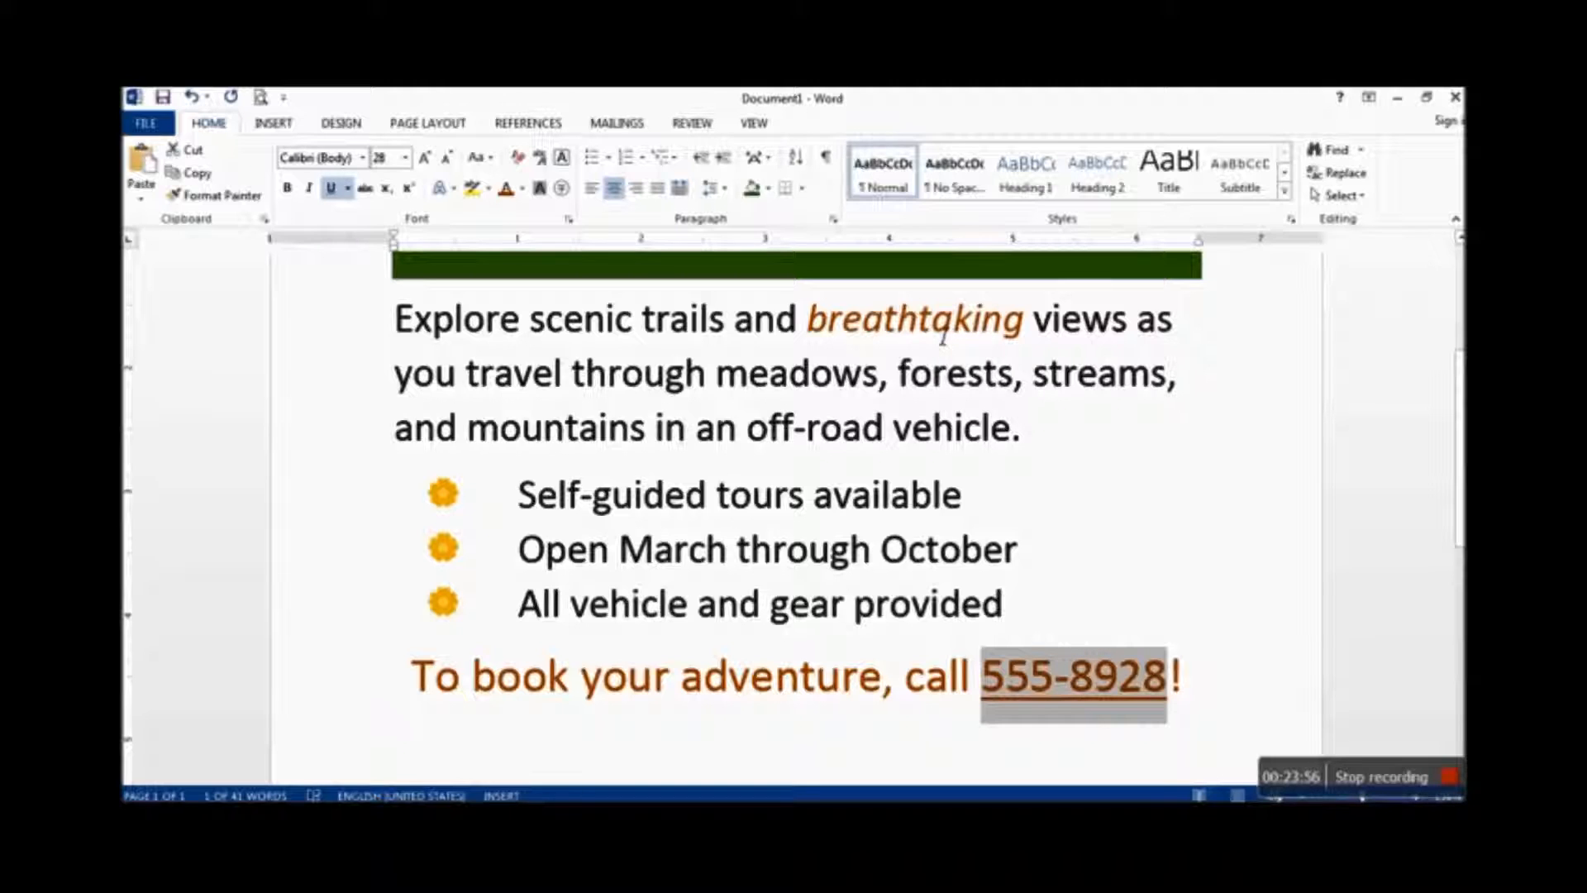
left_click_drag(807, 319, 1027, 333)
left_click(1107, 516)
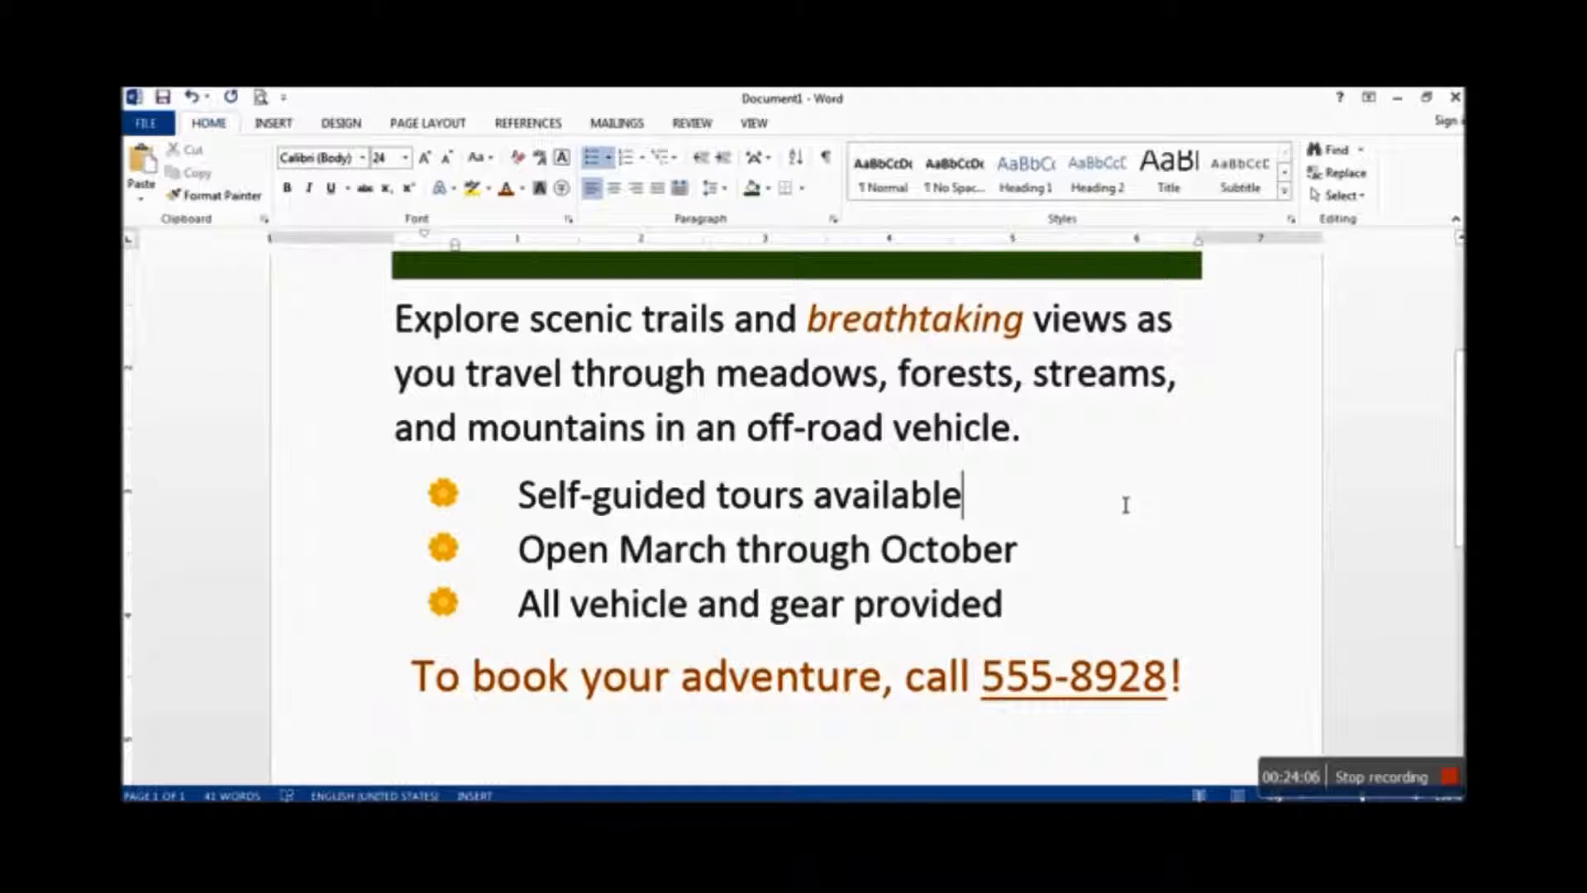
Make the word "off-road" in the opening paragraph bold
left_click_drag(746, 427, 891, 430)
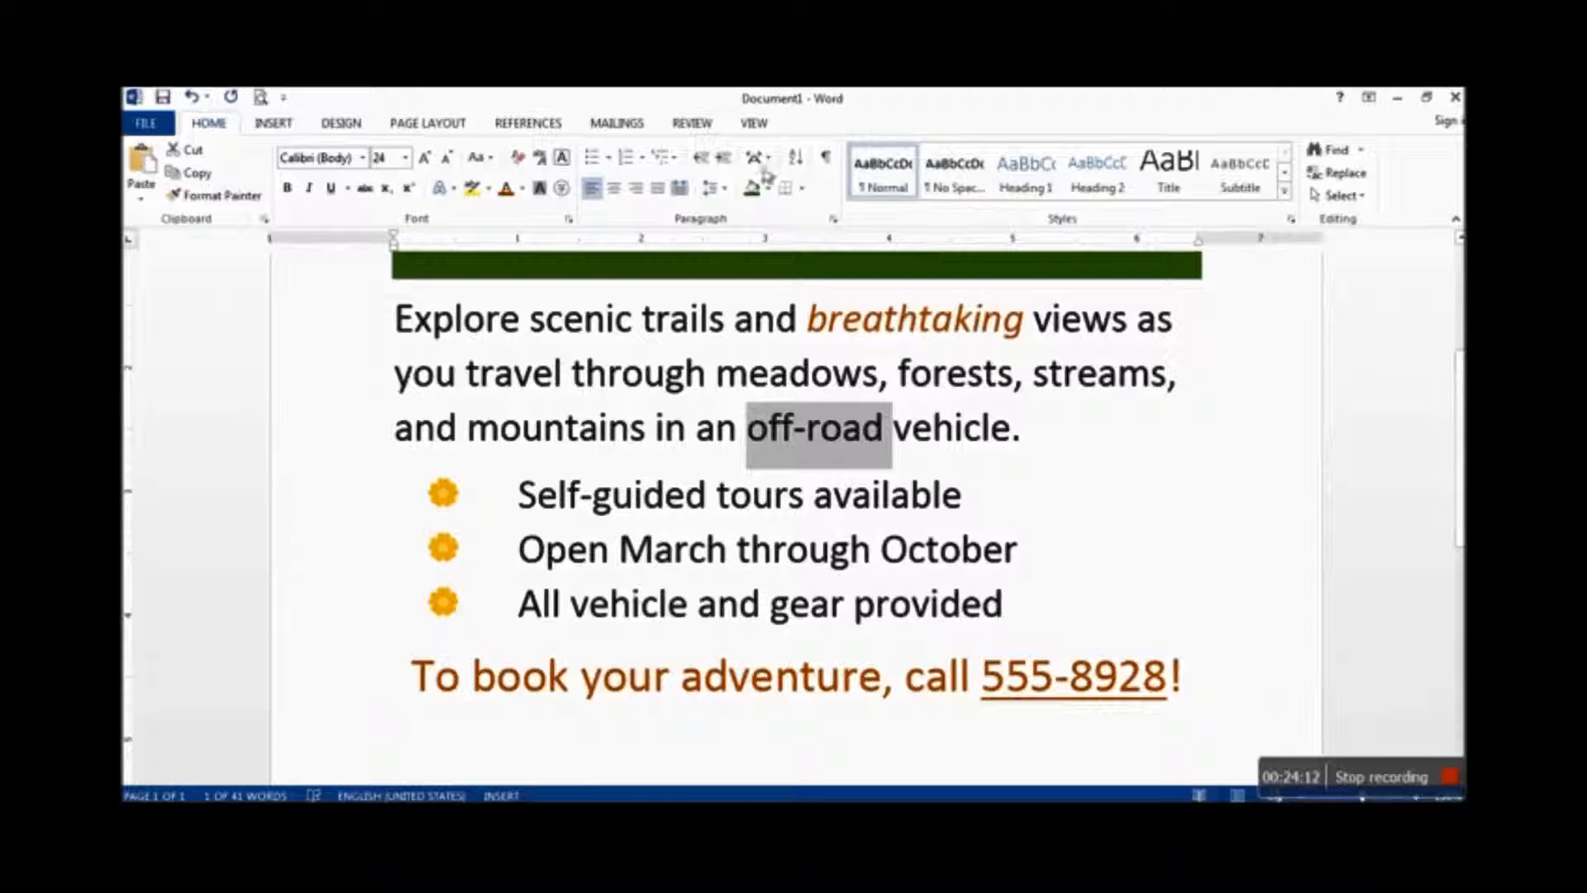
left_click(288, 189)
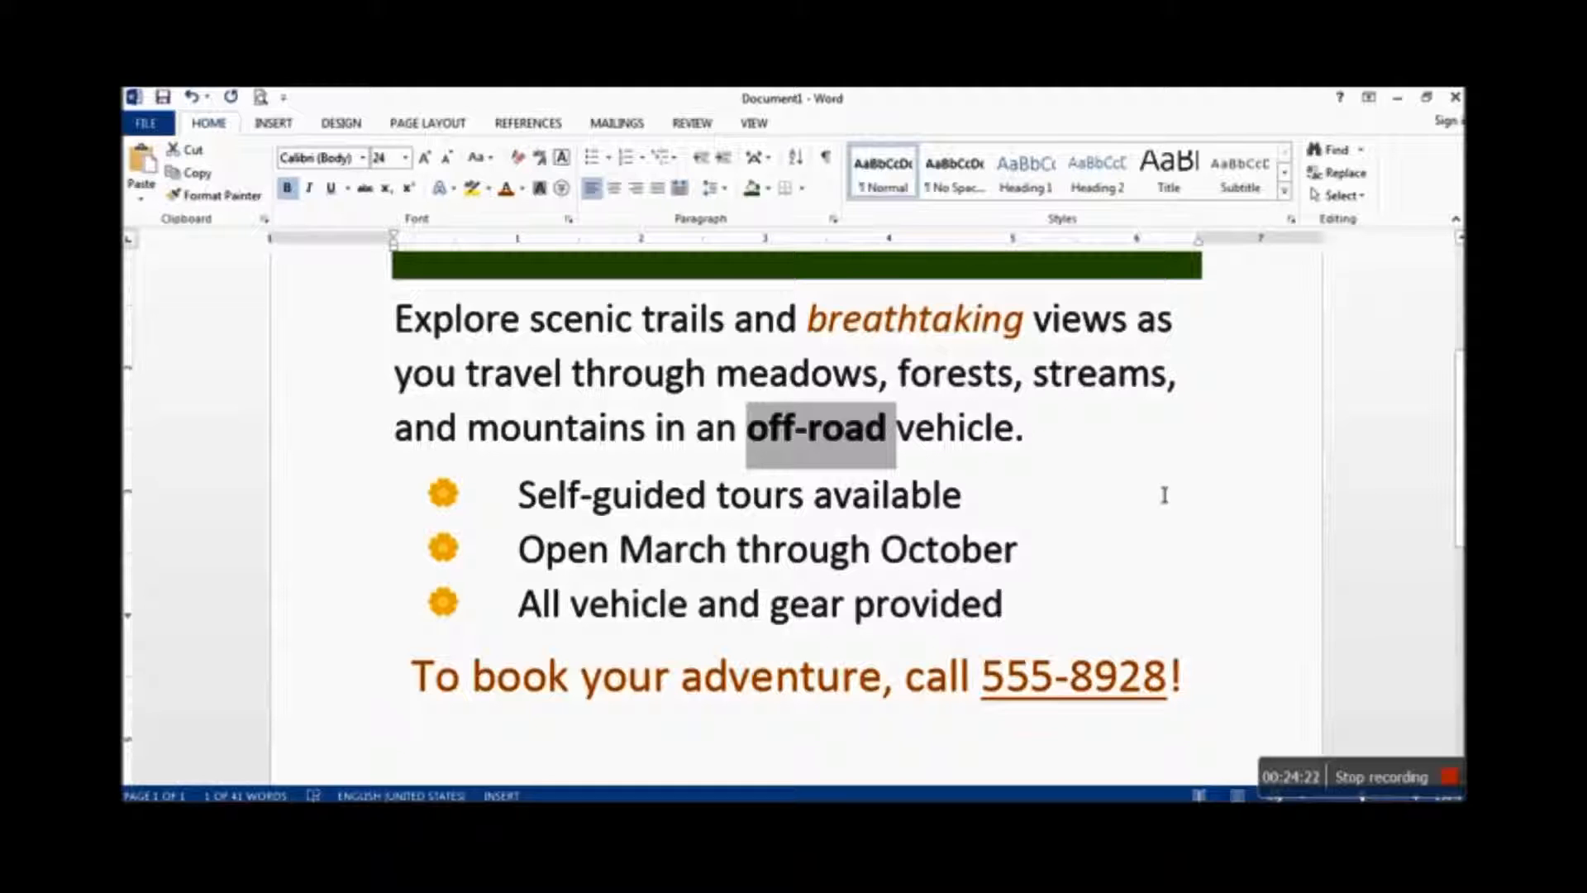
left_click(1347, 517)
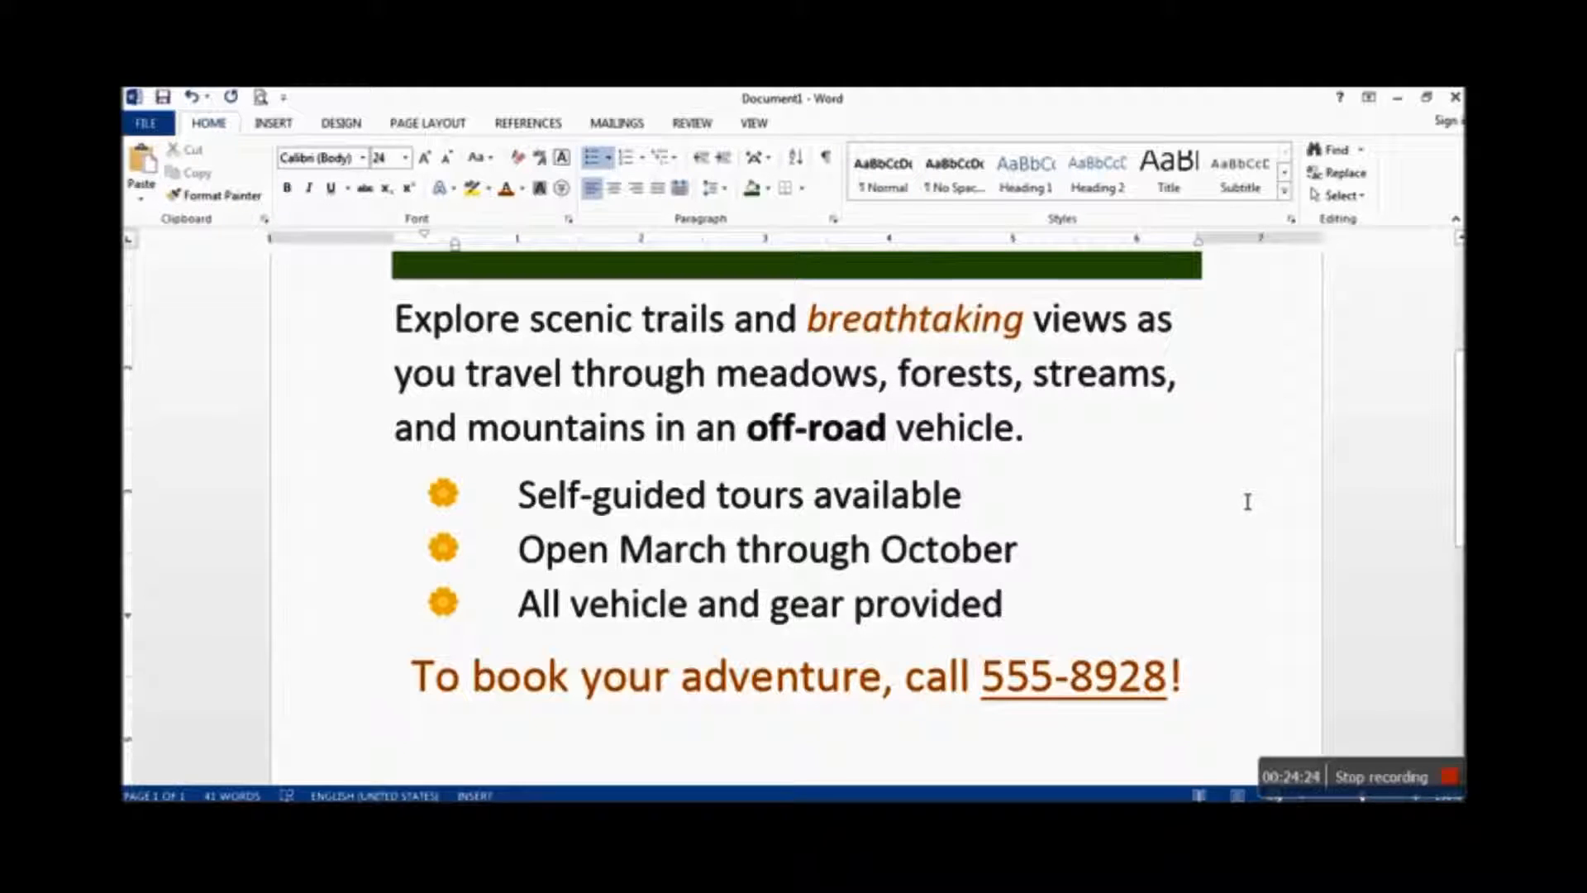
Change the flyer's theme colors to the Green color scheme
scroll(1248, 501, "down", 3)
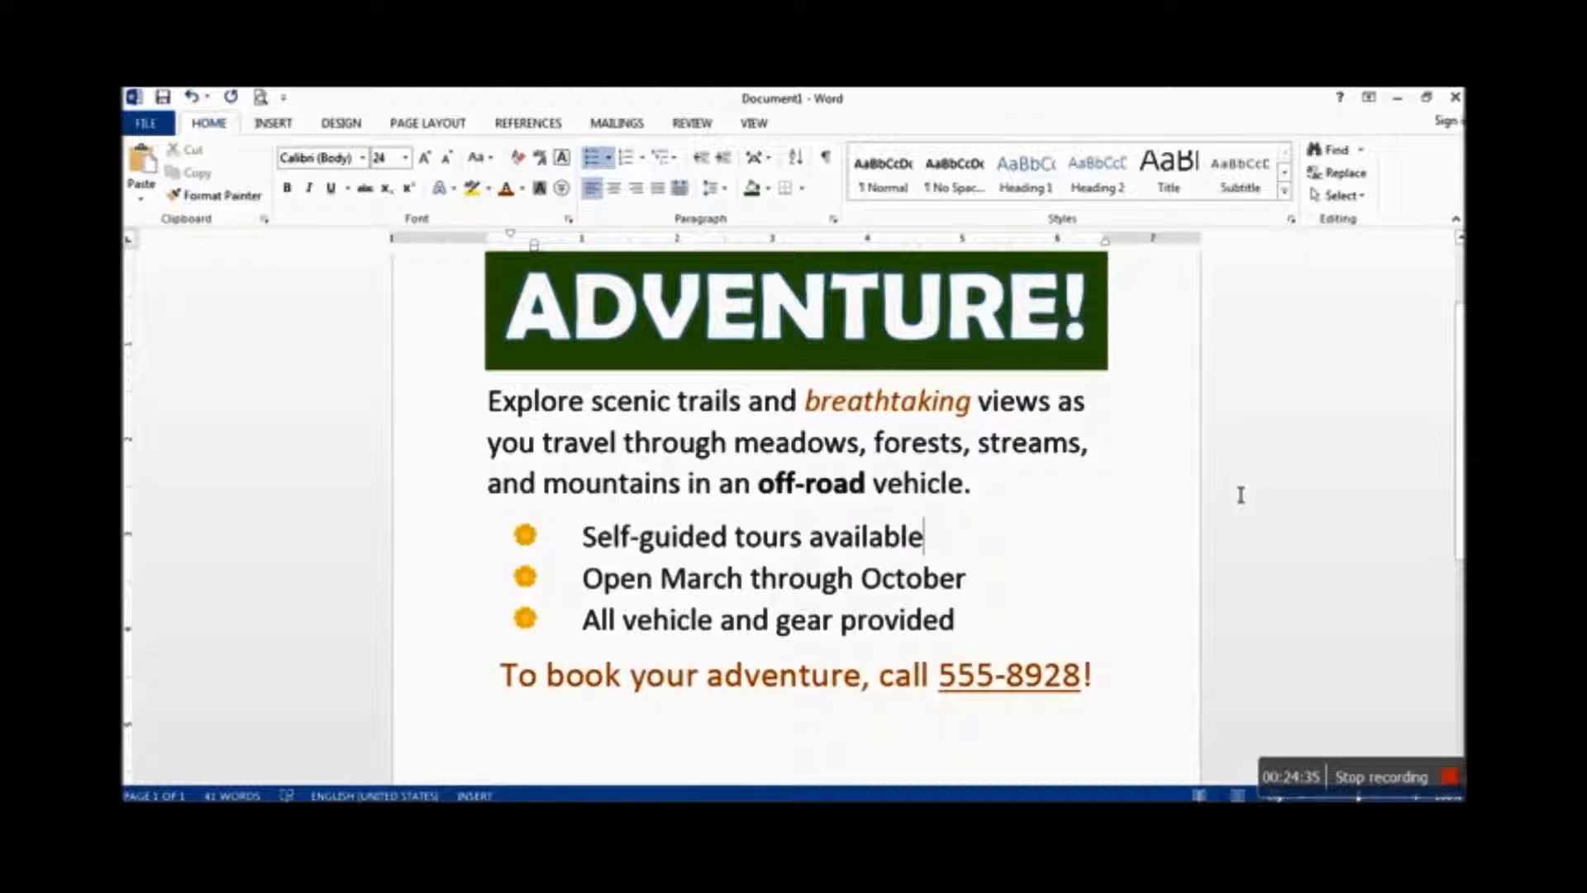
scroll(1241, 494, "up", 1)
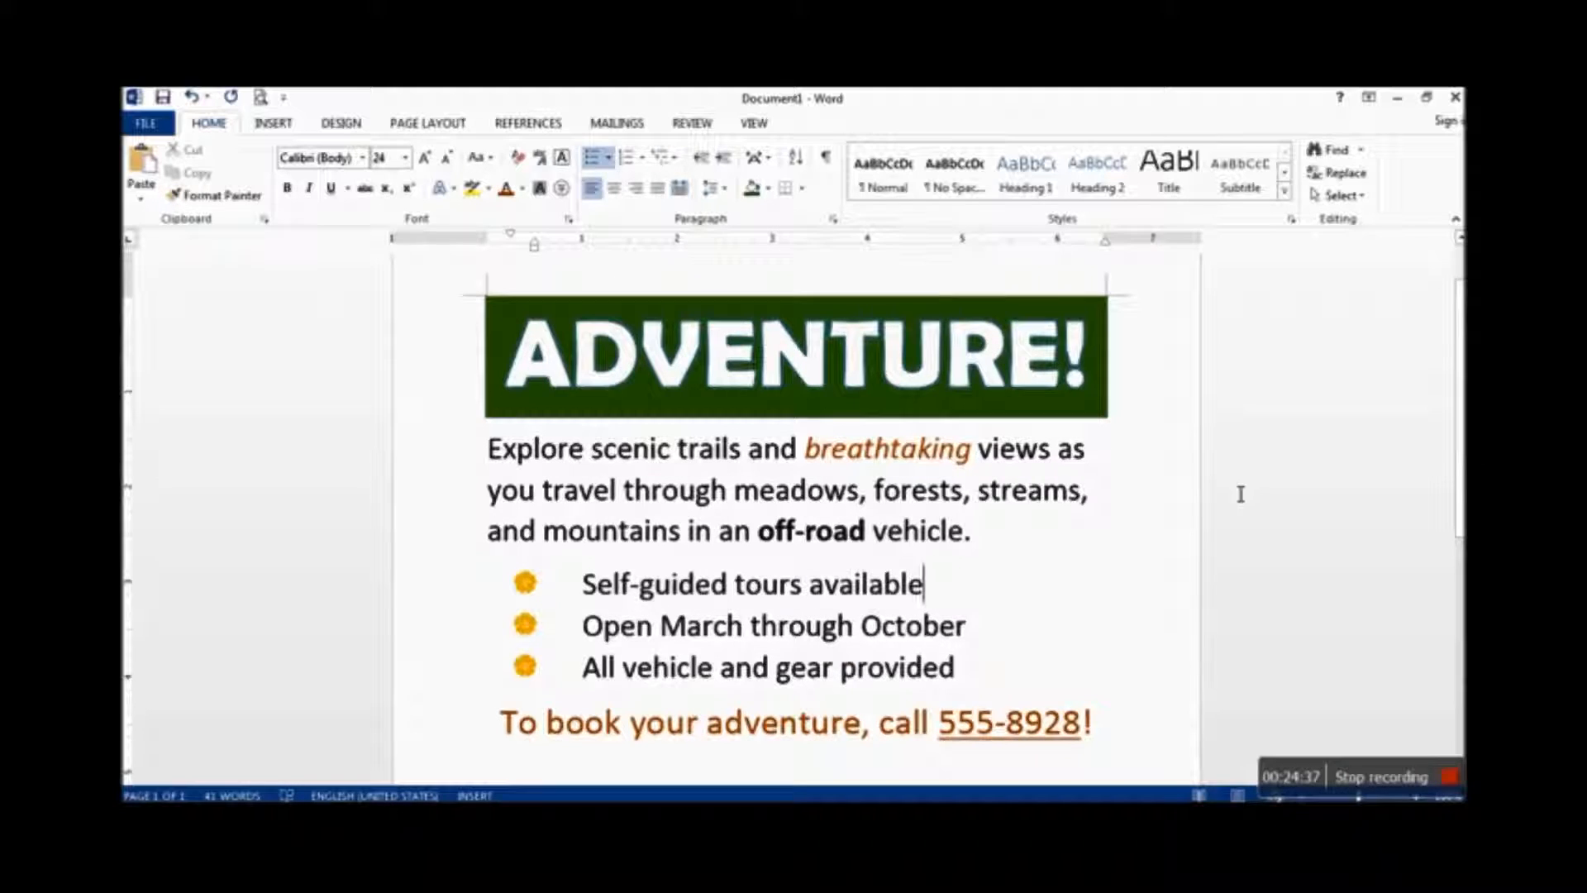
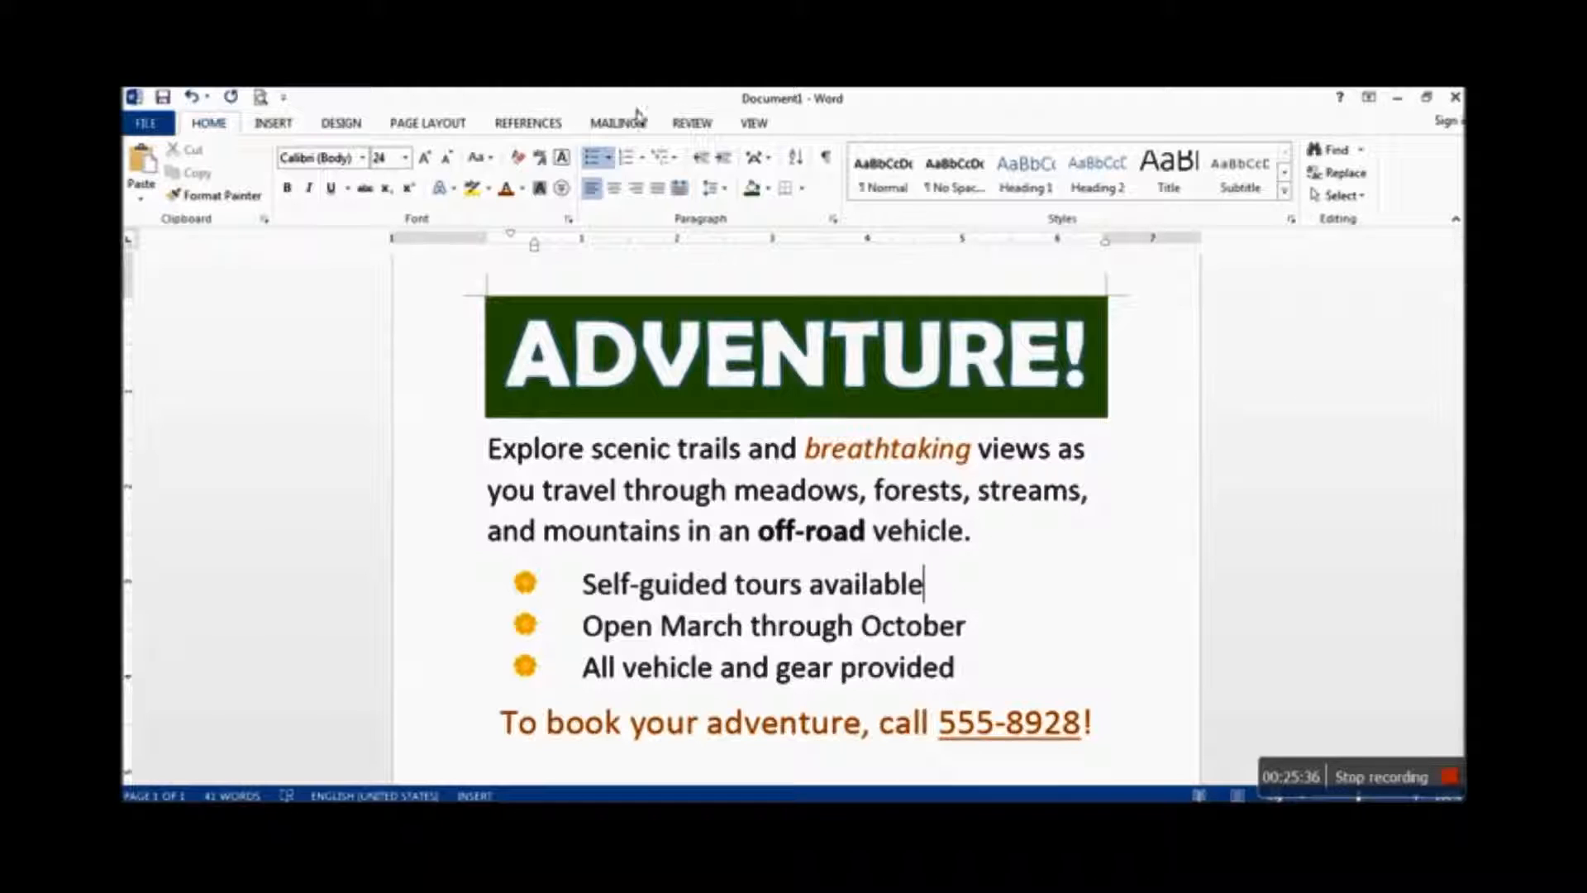
left_click(341, 124)
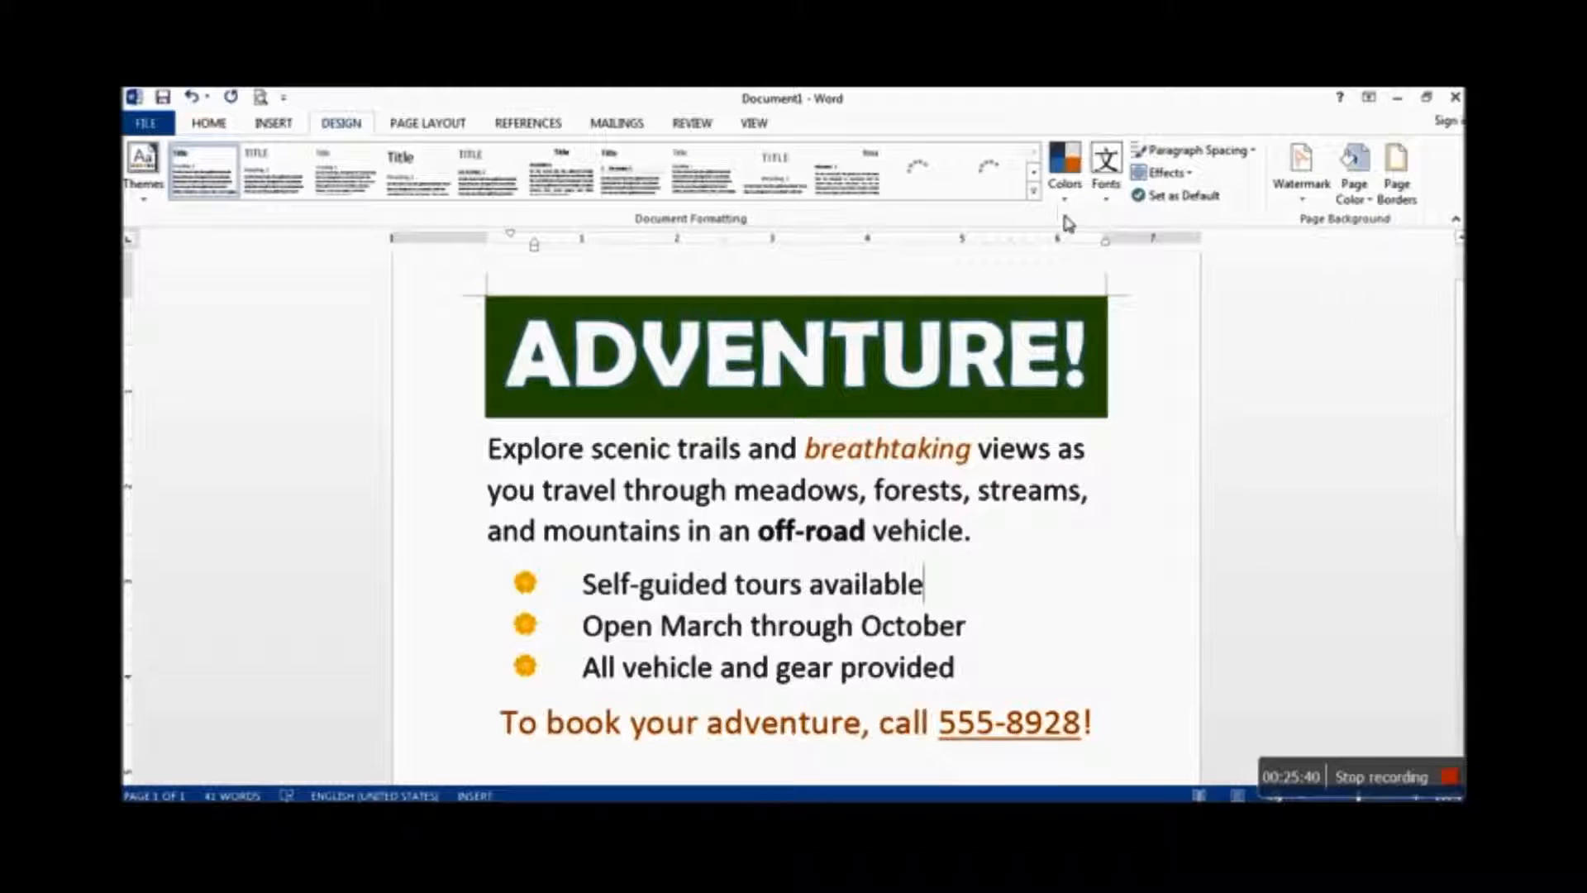
left_click(1064, 183)
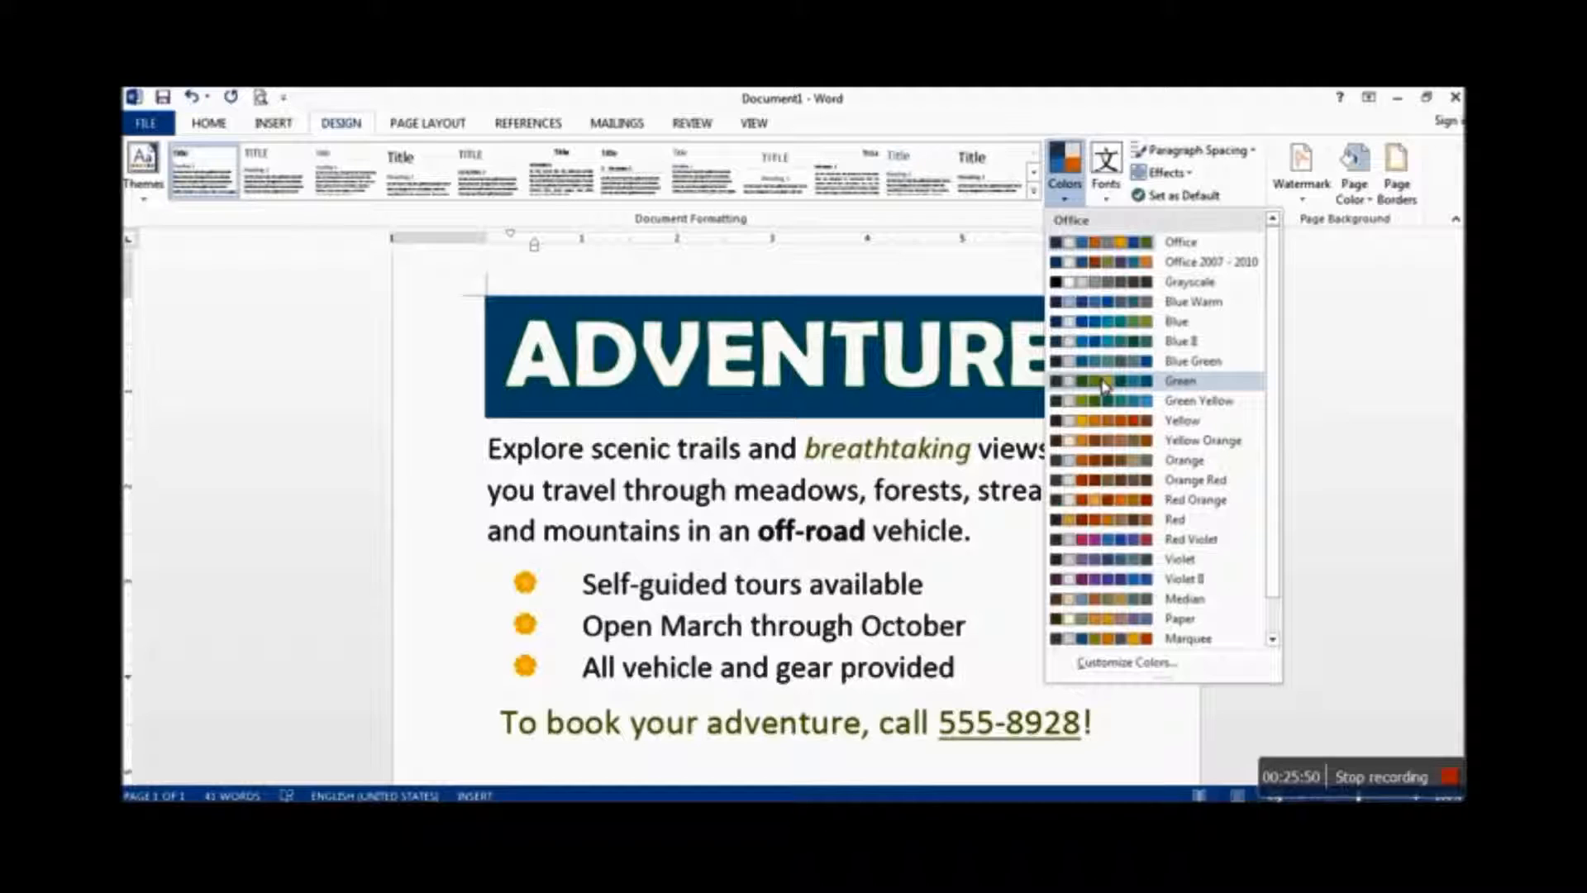
left_click(1222, 384)
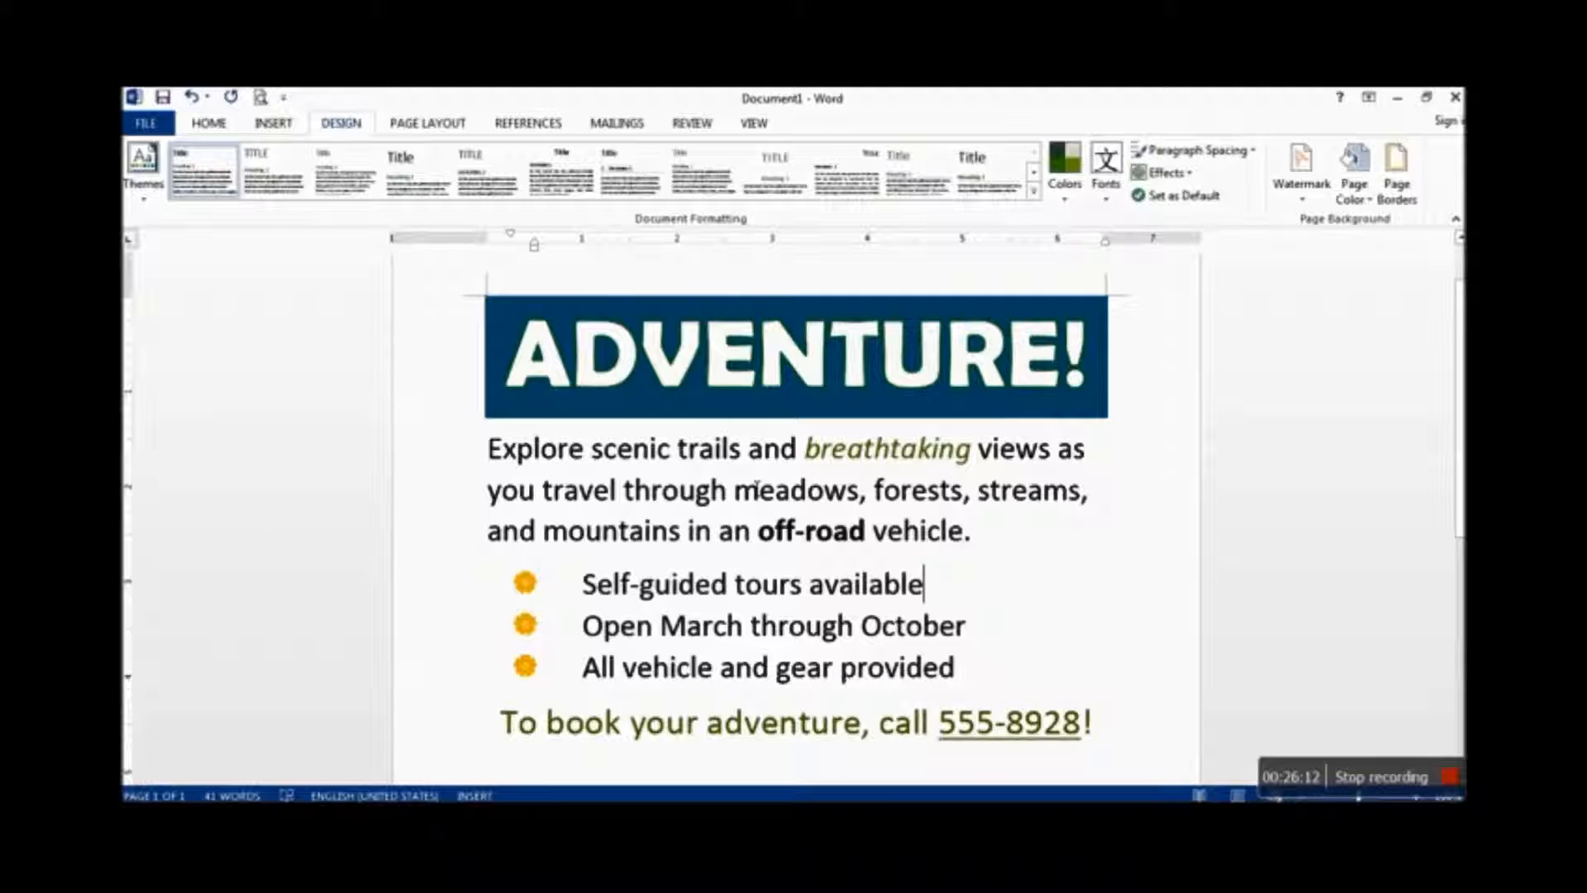
Add a blank, centered line between the ADVENTURE! headline and the opening paragraph
left_click(490, 454)
key("Return")
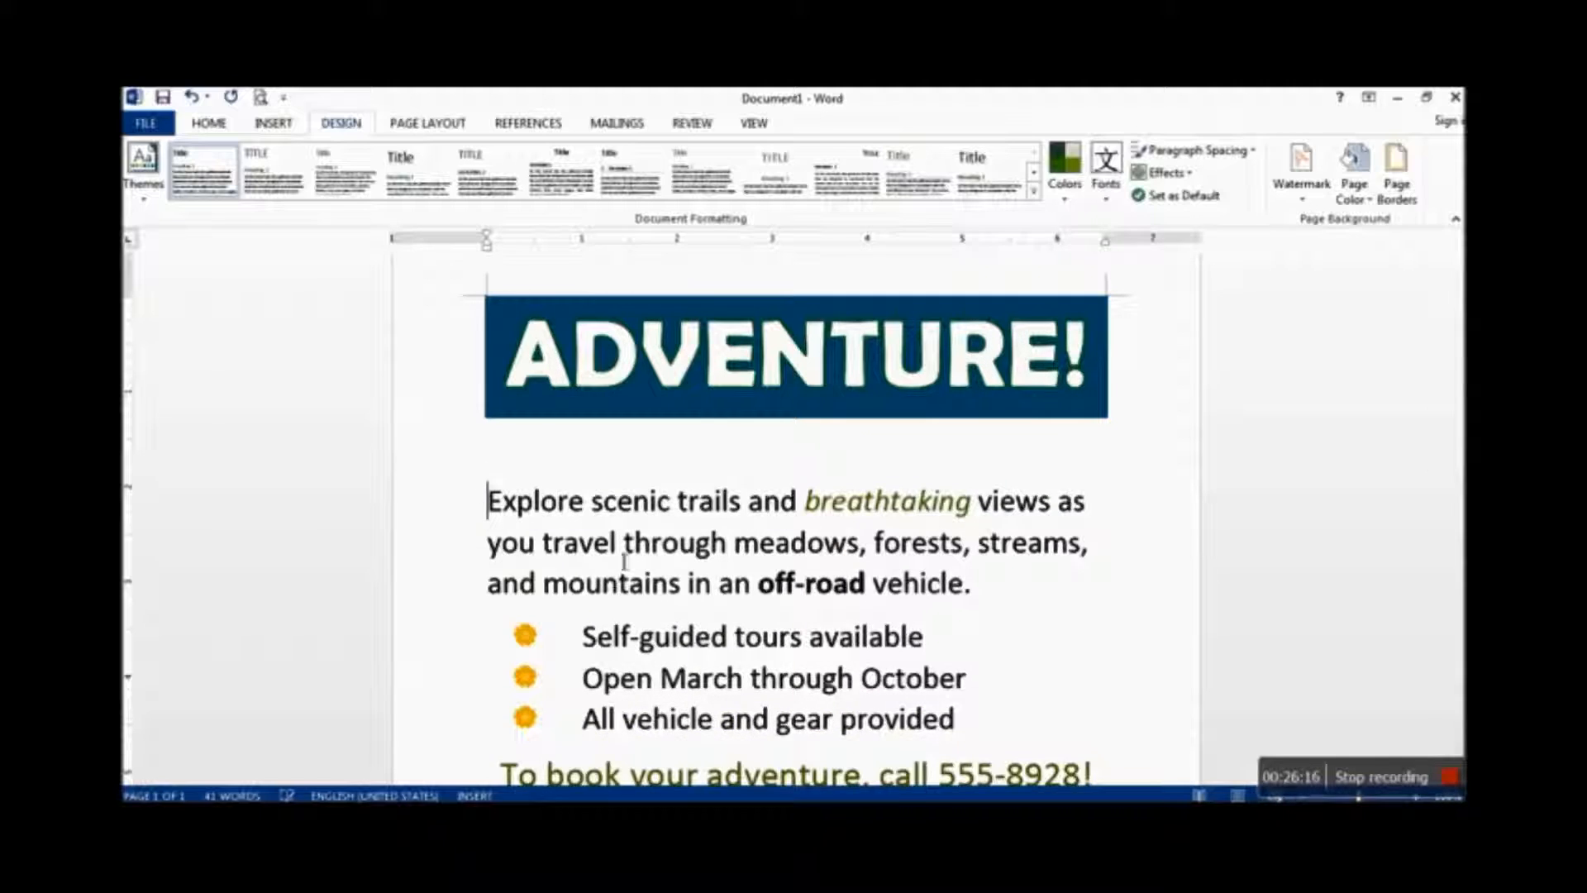
left_click(703, 467)
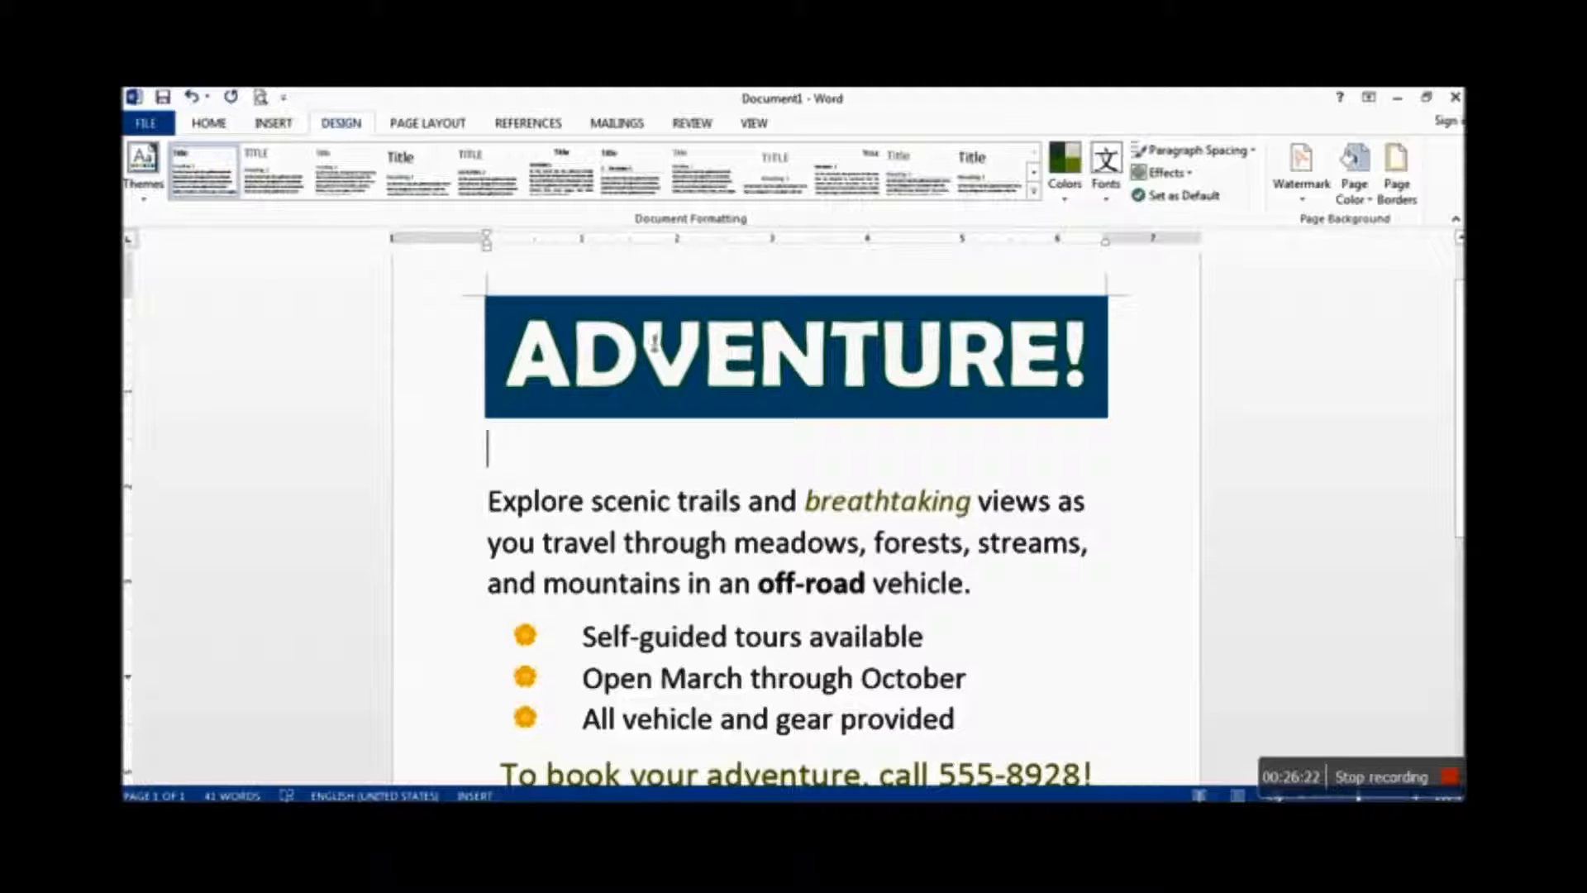
key("ctrl+e")
Switch to the course page in Chrome and copy the Mountain Trail image
mouse_move(389, 819)
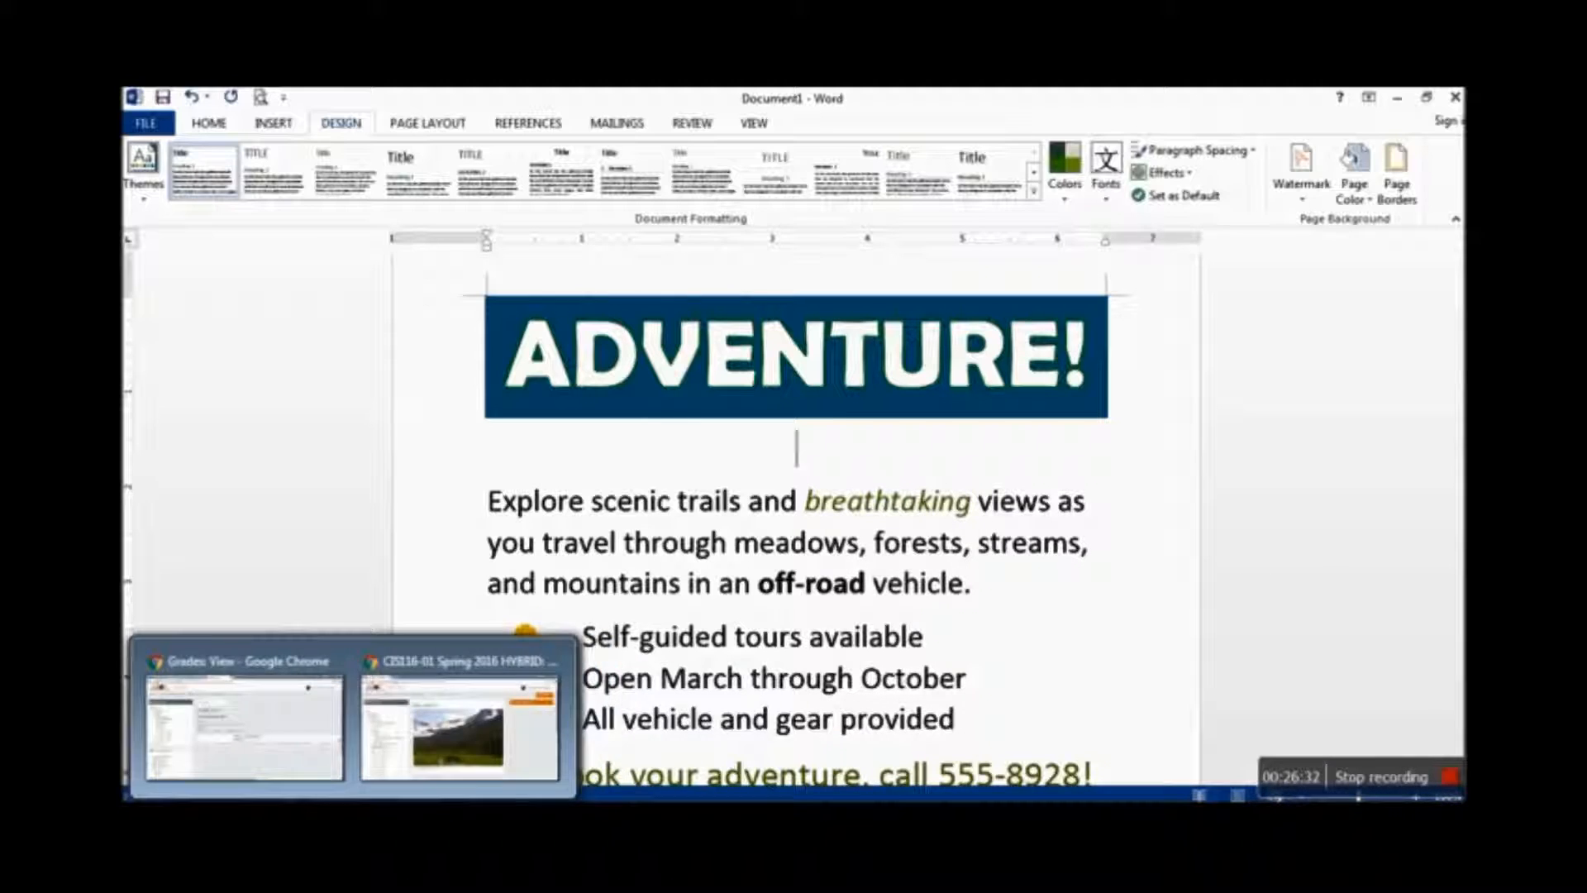
left_click(413, 764)
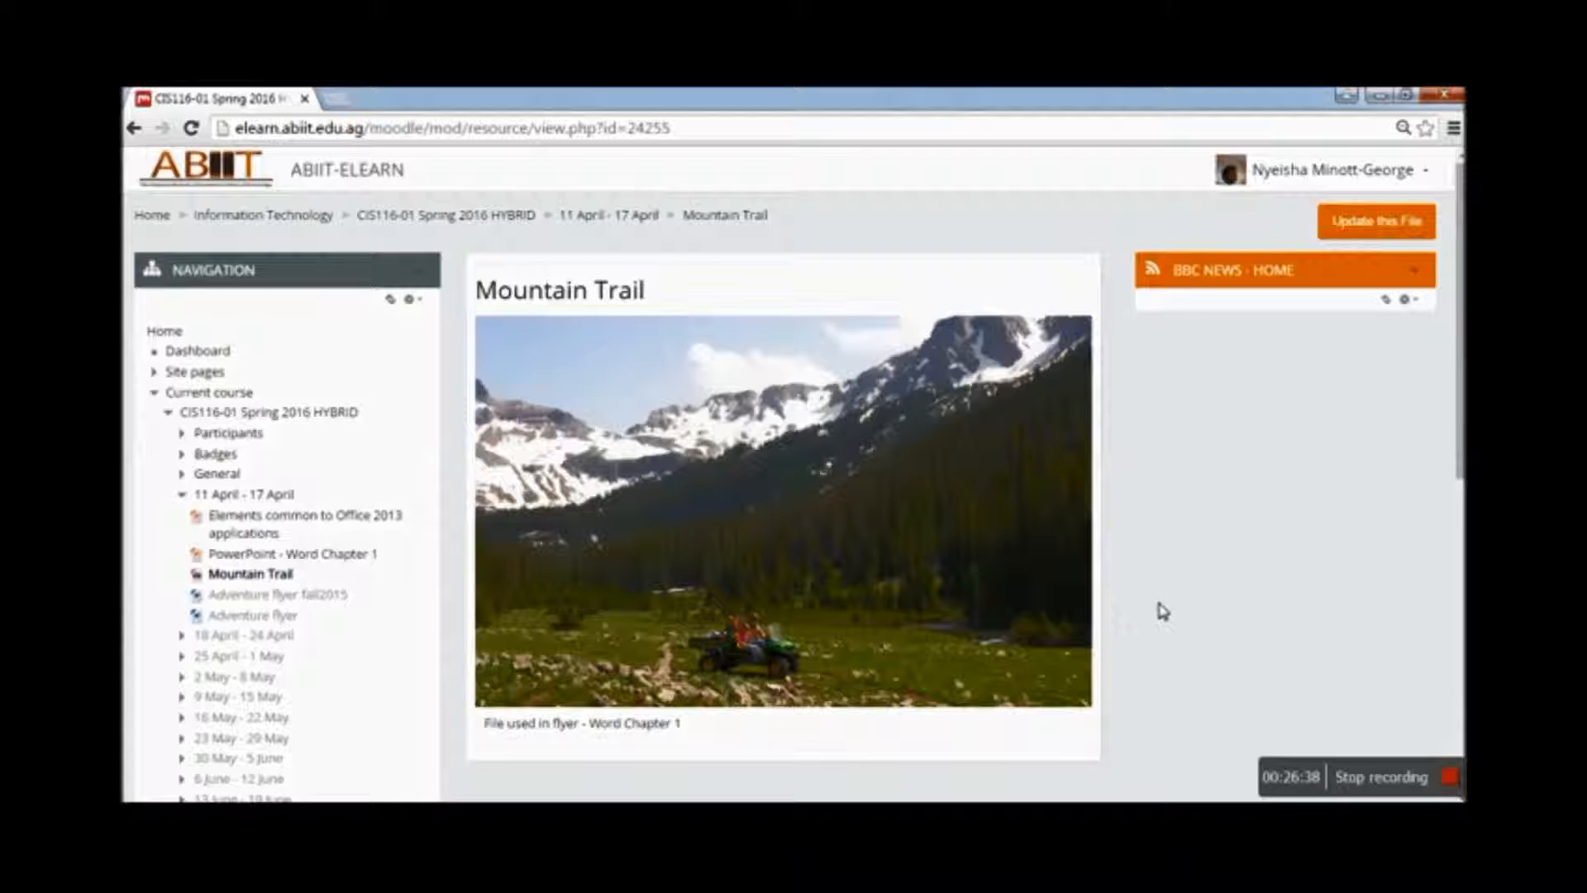
right_click(769, 517)
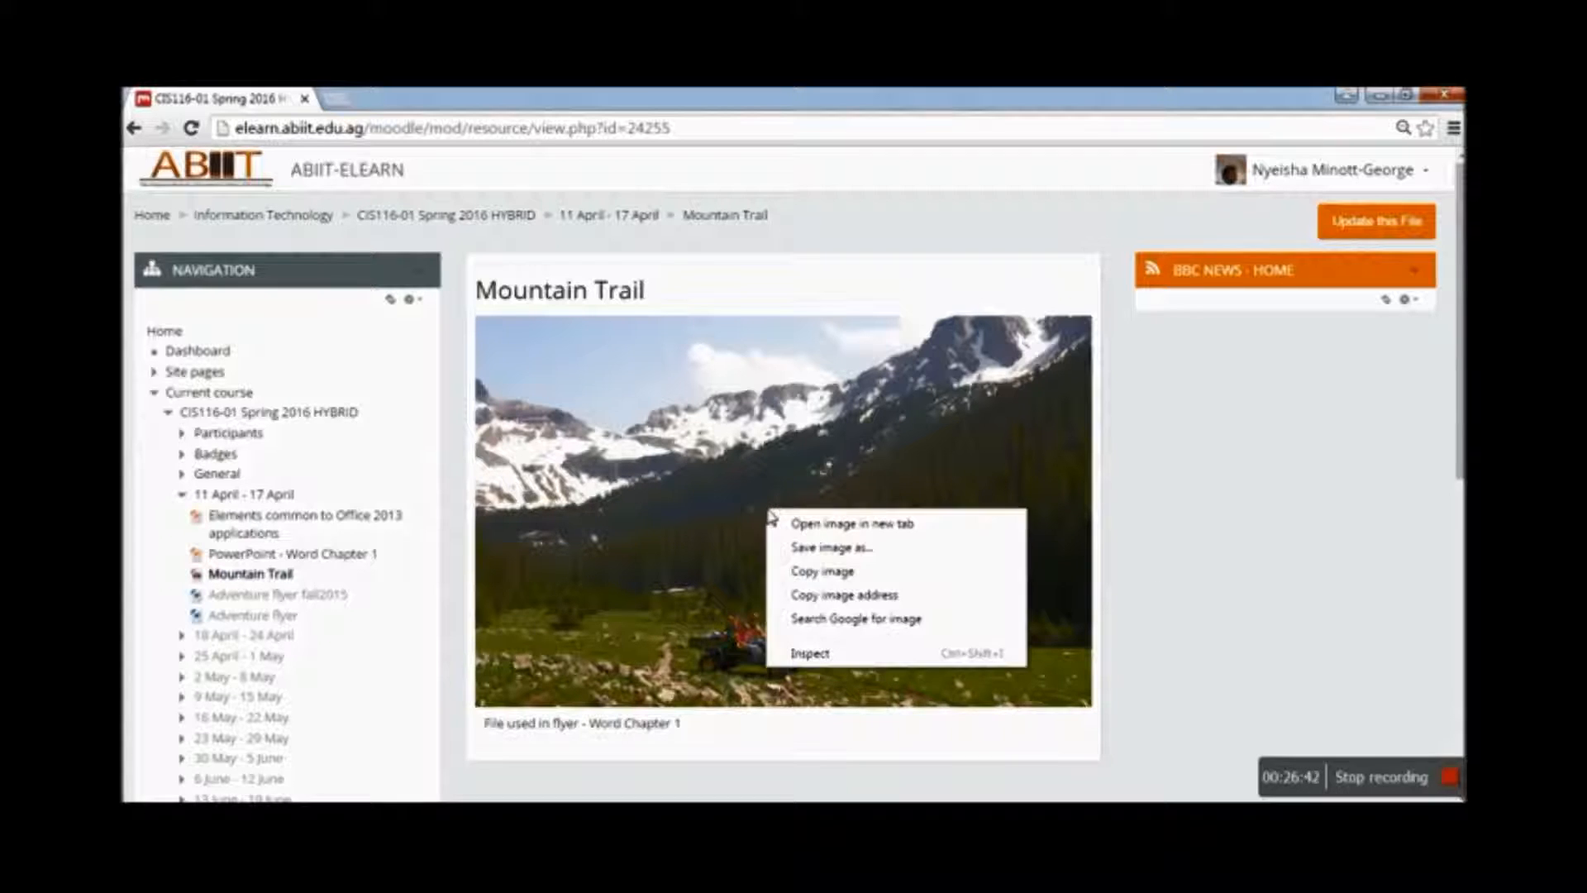
left_click(799, 573)
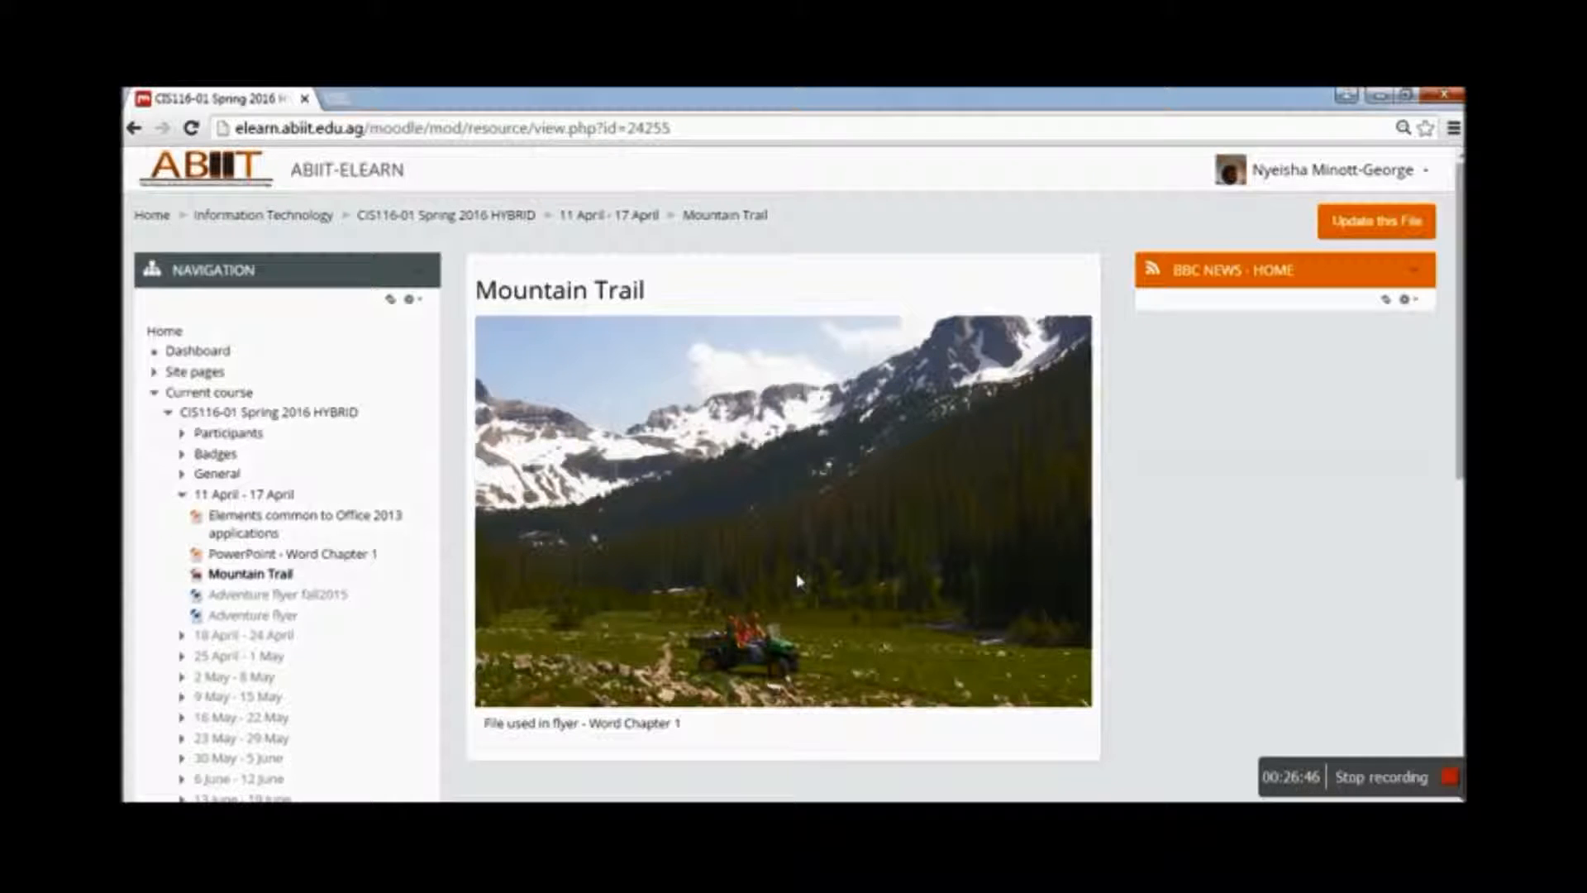
Switch back to the Word flyer and try to paste the copied image on the blank line, undoing each attempt
mouse_move(386, 798)
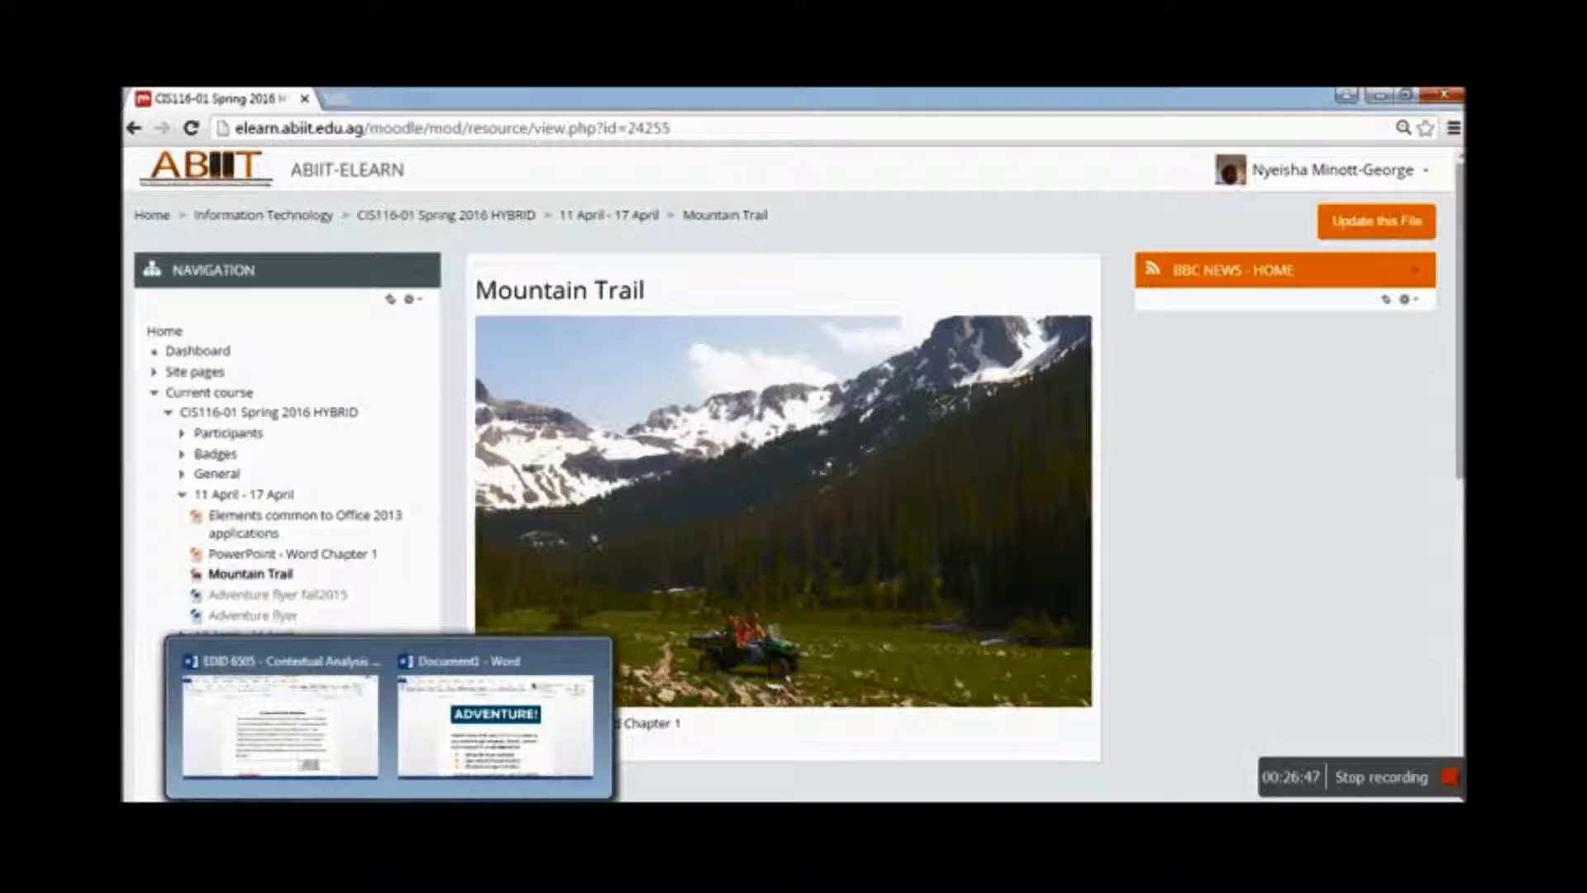
left_click(445, 752)
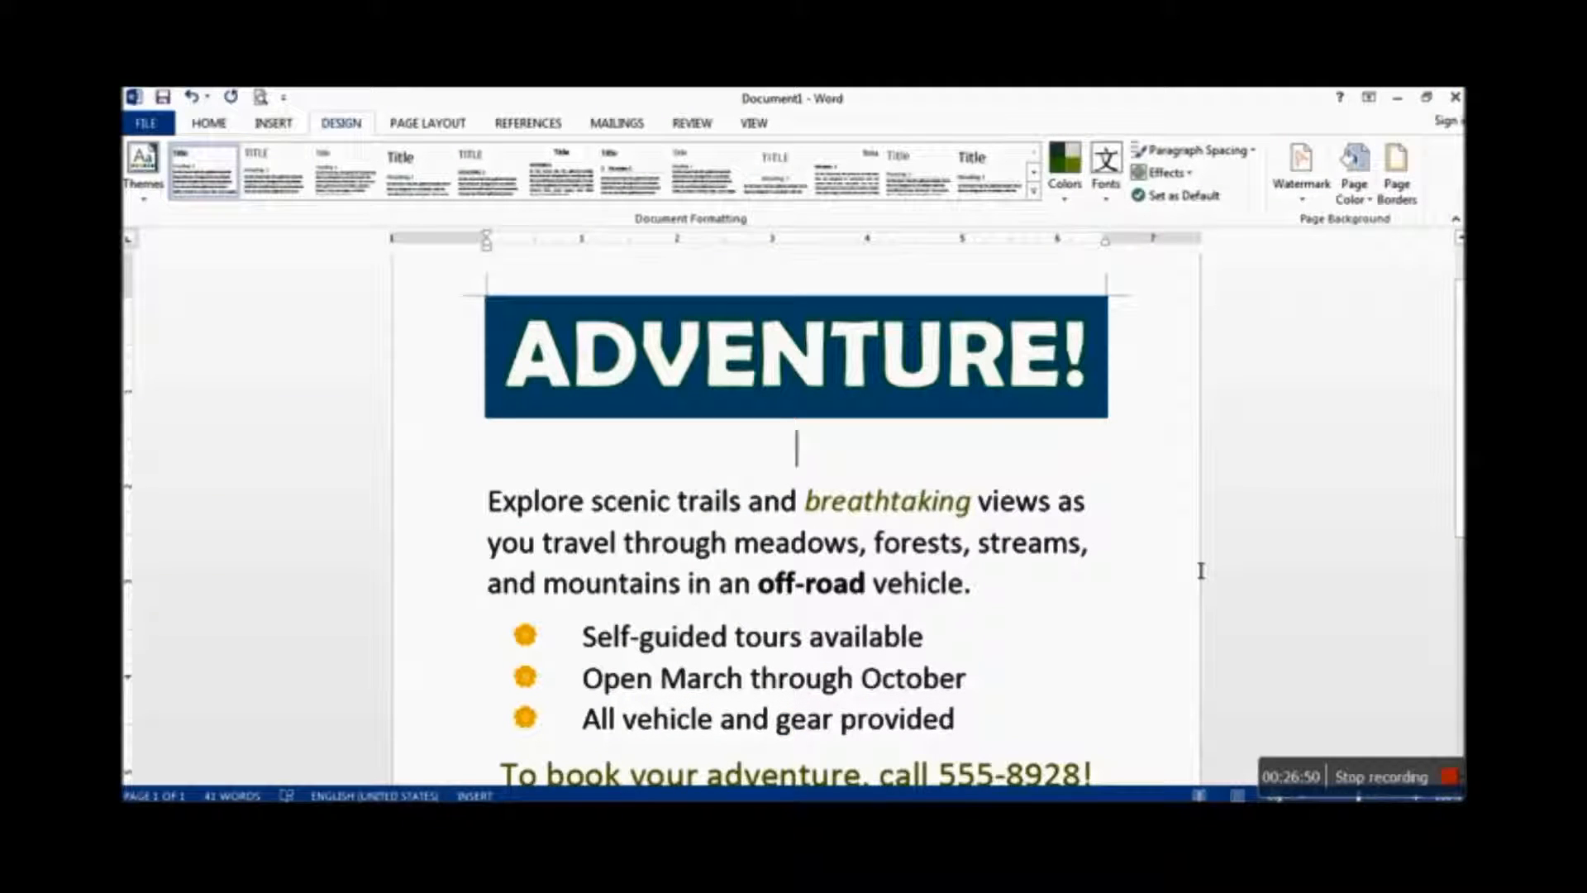
right_click(839, 466)
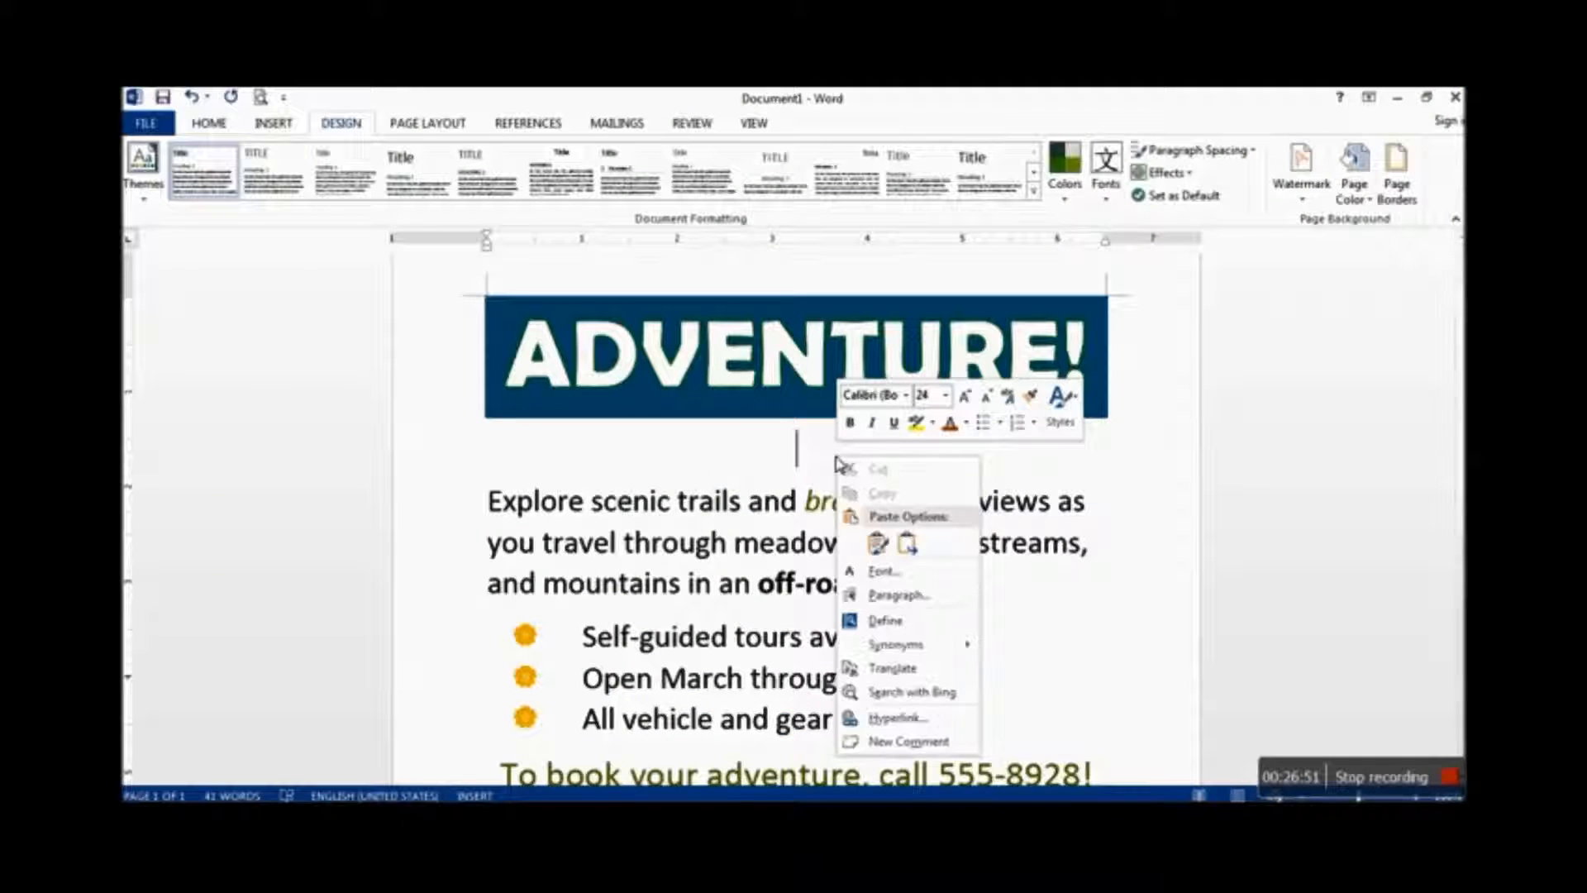
left_click(906, 545)
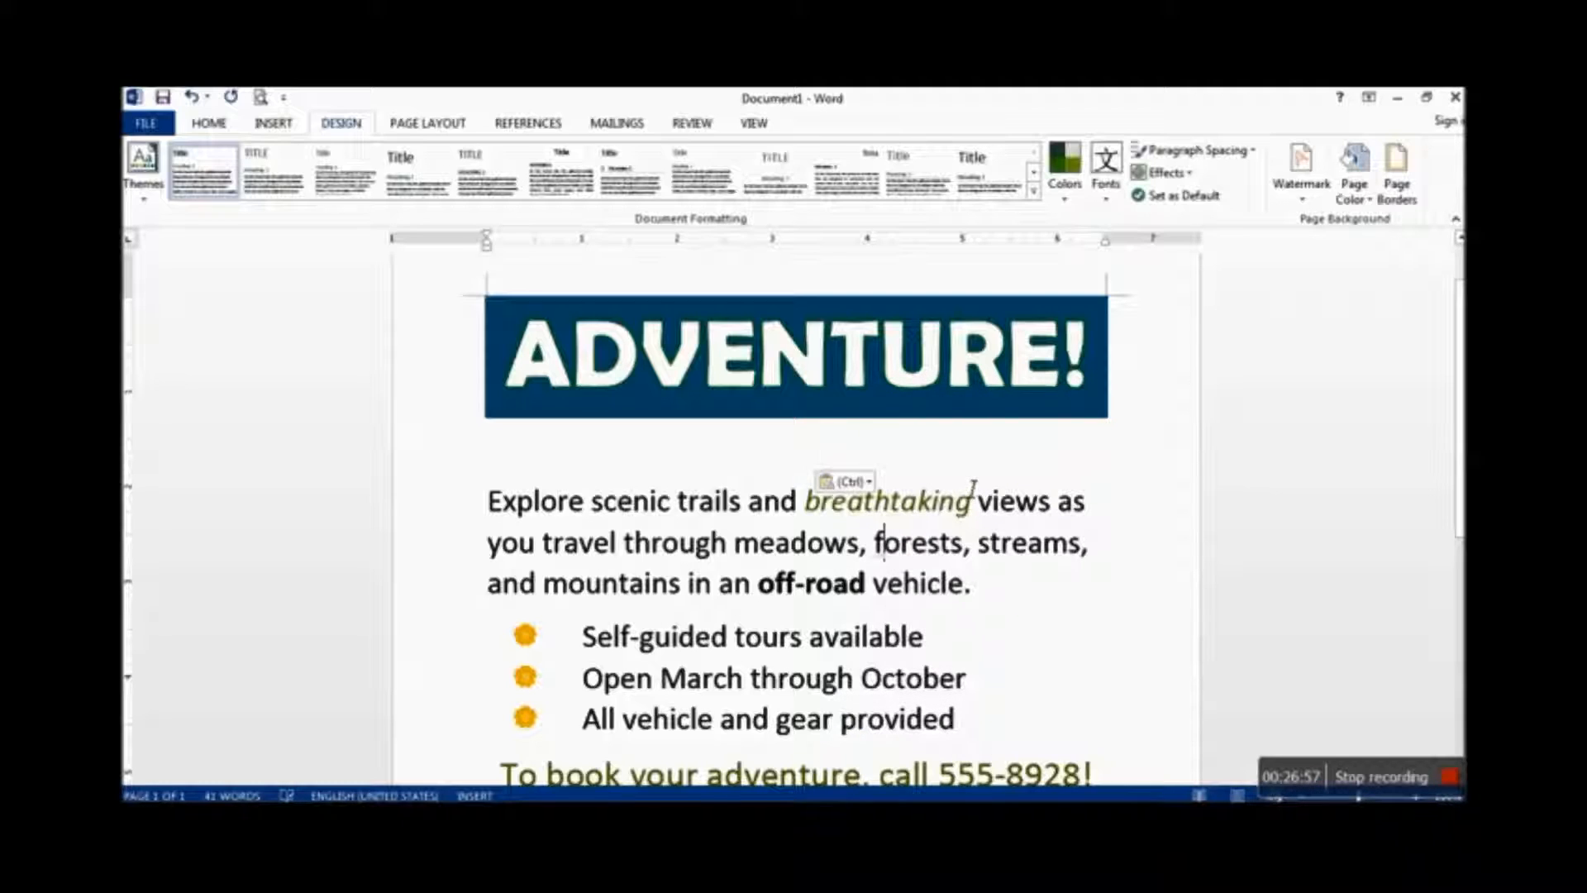
key("ctrl+z")
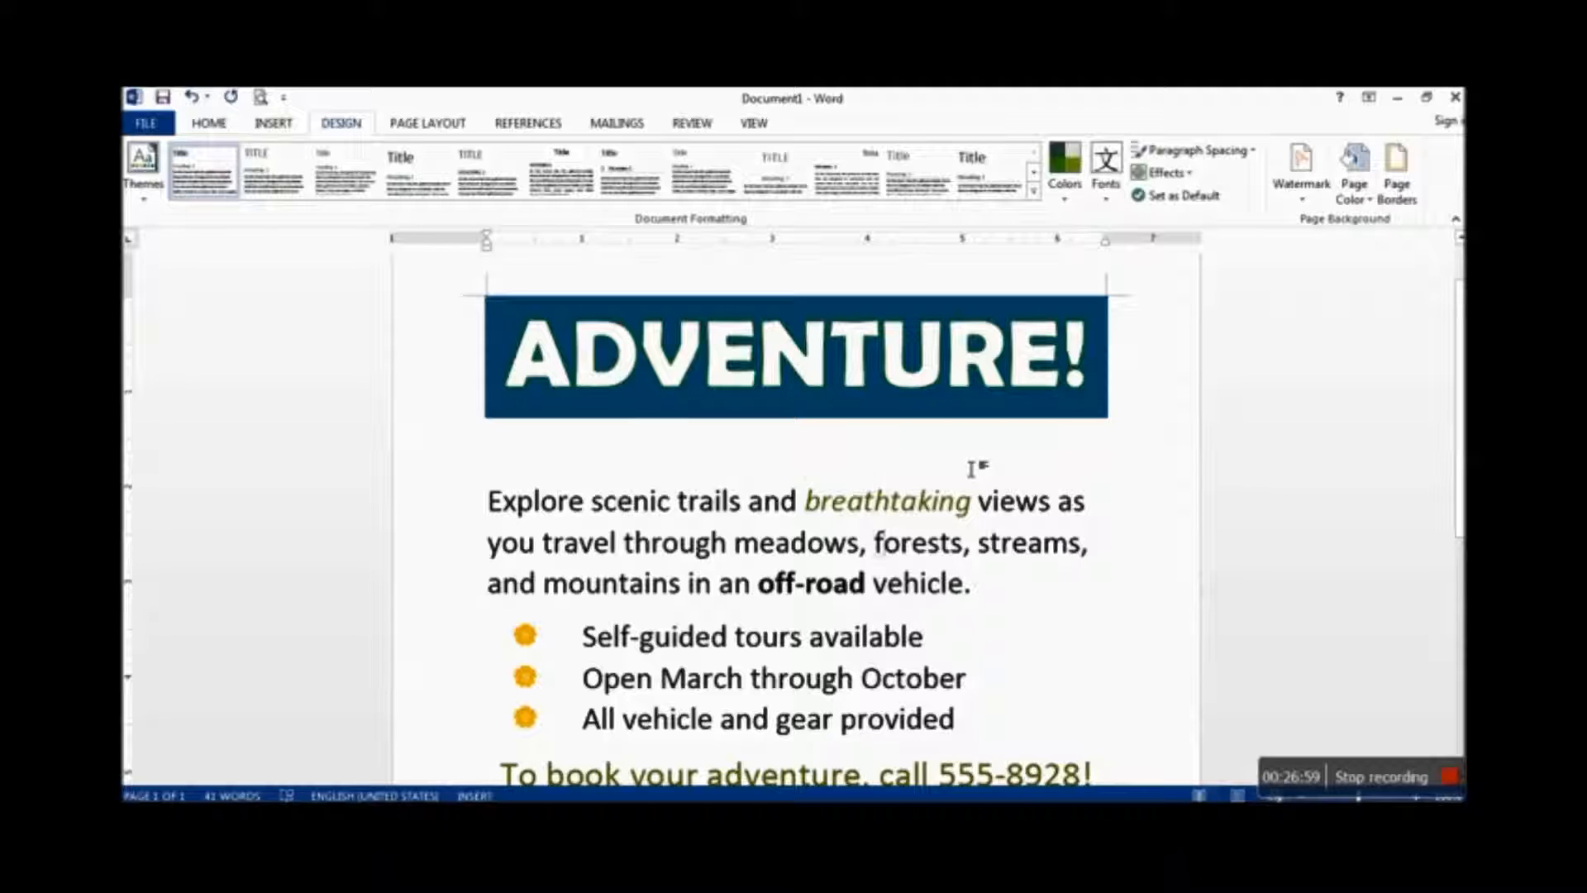
key("ctrl+v")
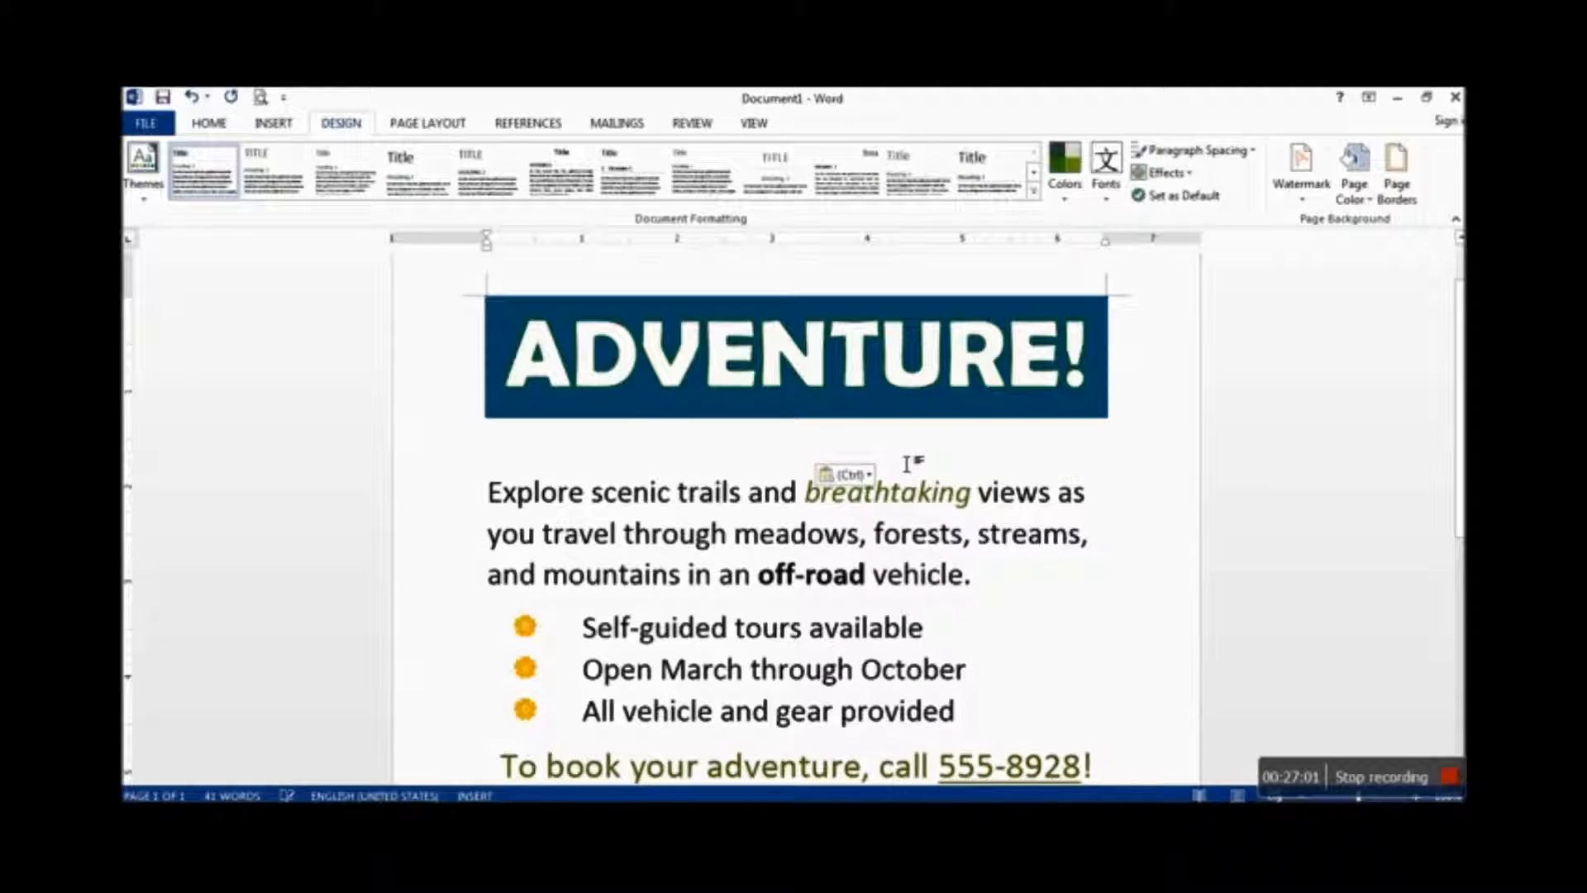
key("ctrl+z")
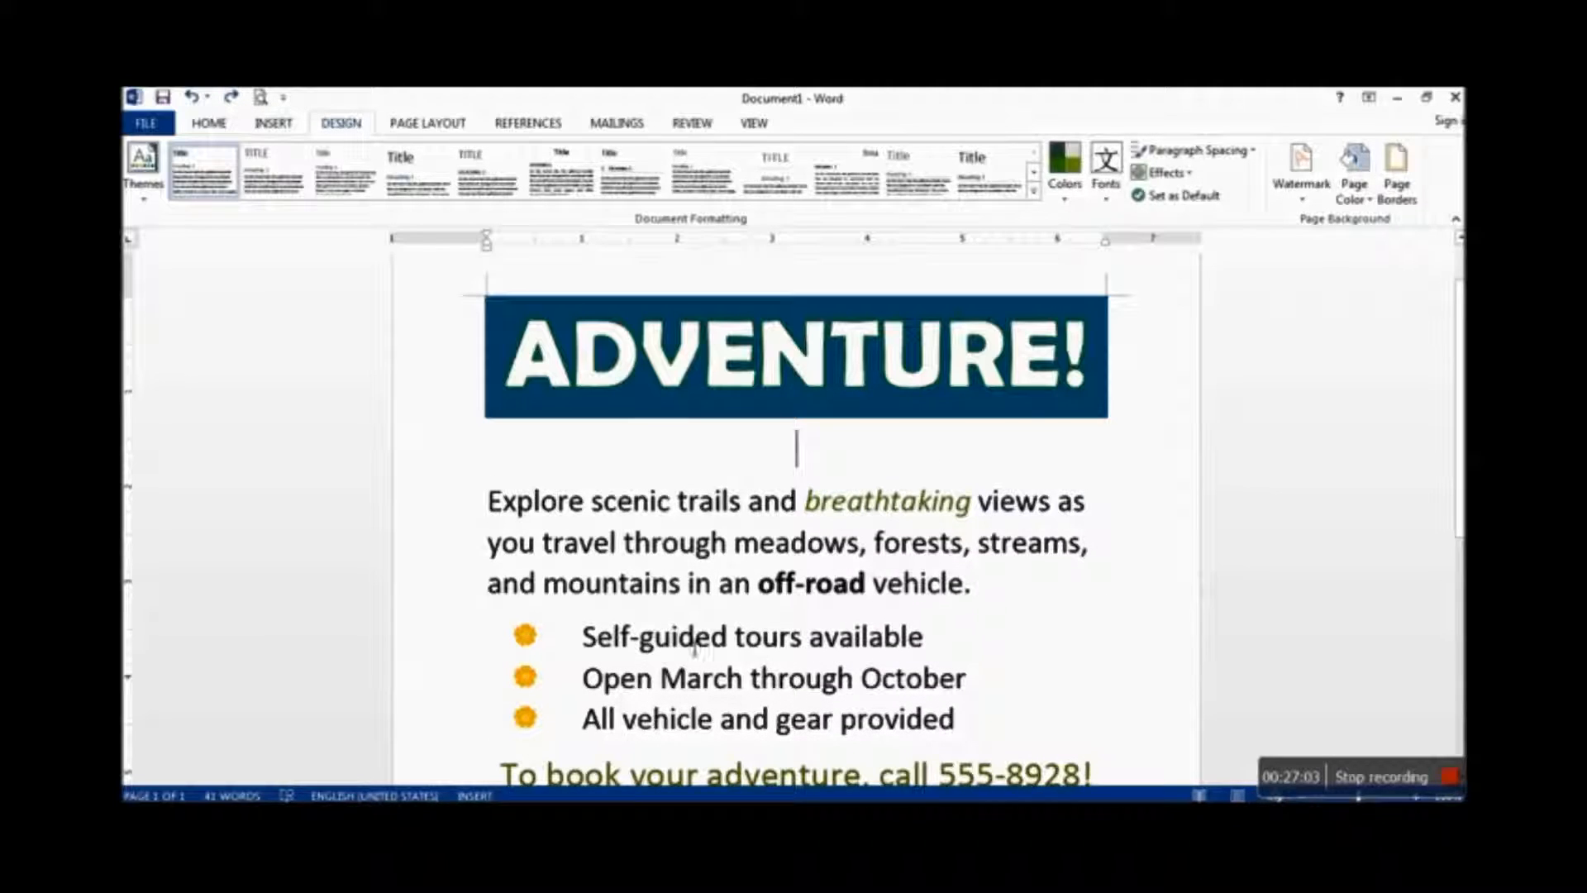
Switch to the course page in Chrome and save the image to the Desktop as the JPEG file Mountain Trail
mouse_move(355, 817)
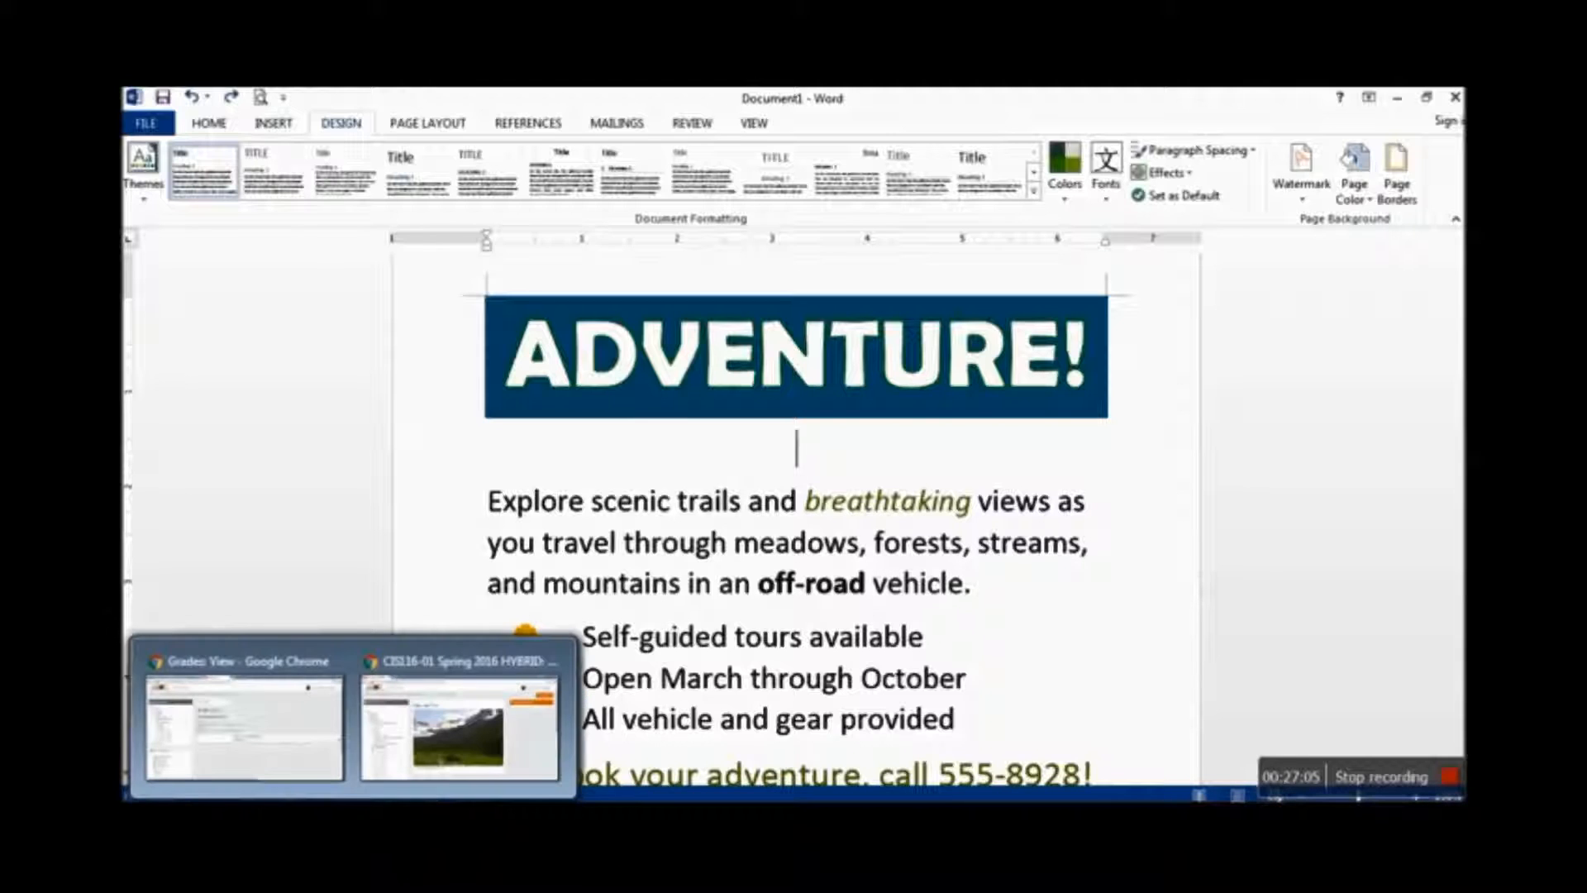
left_click(453, 744)
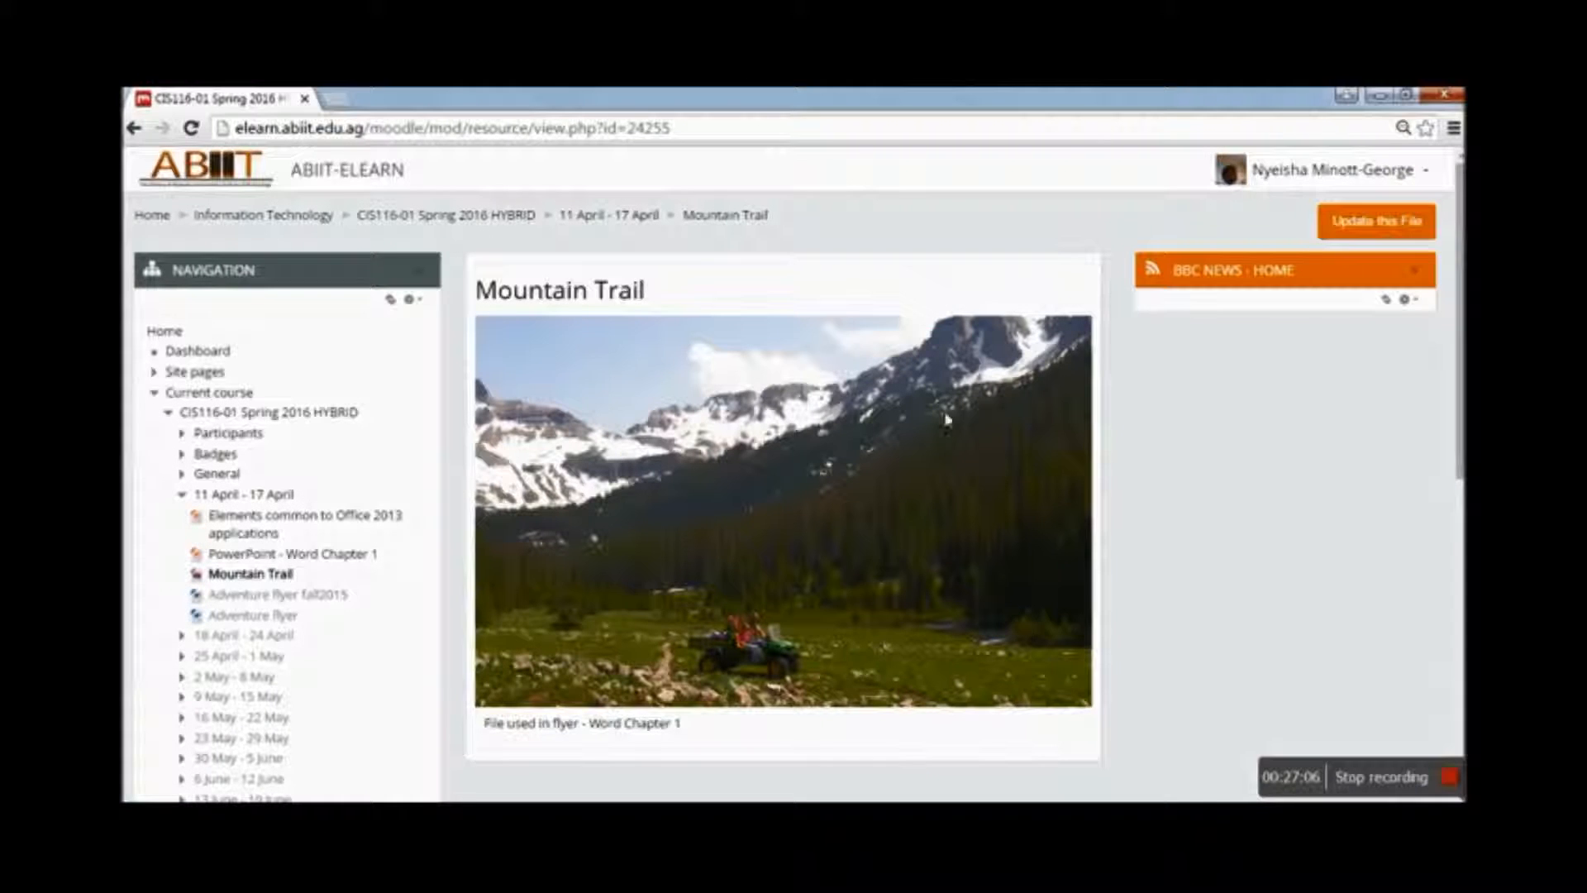
right_click(754, 519)
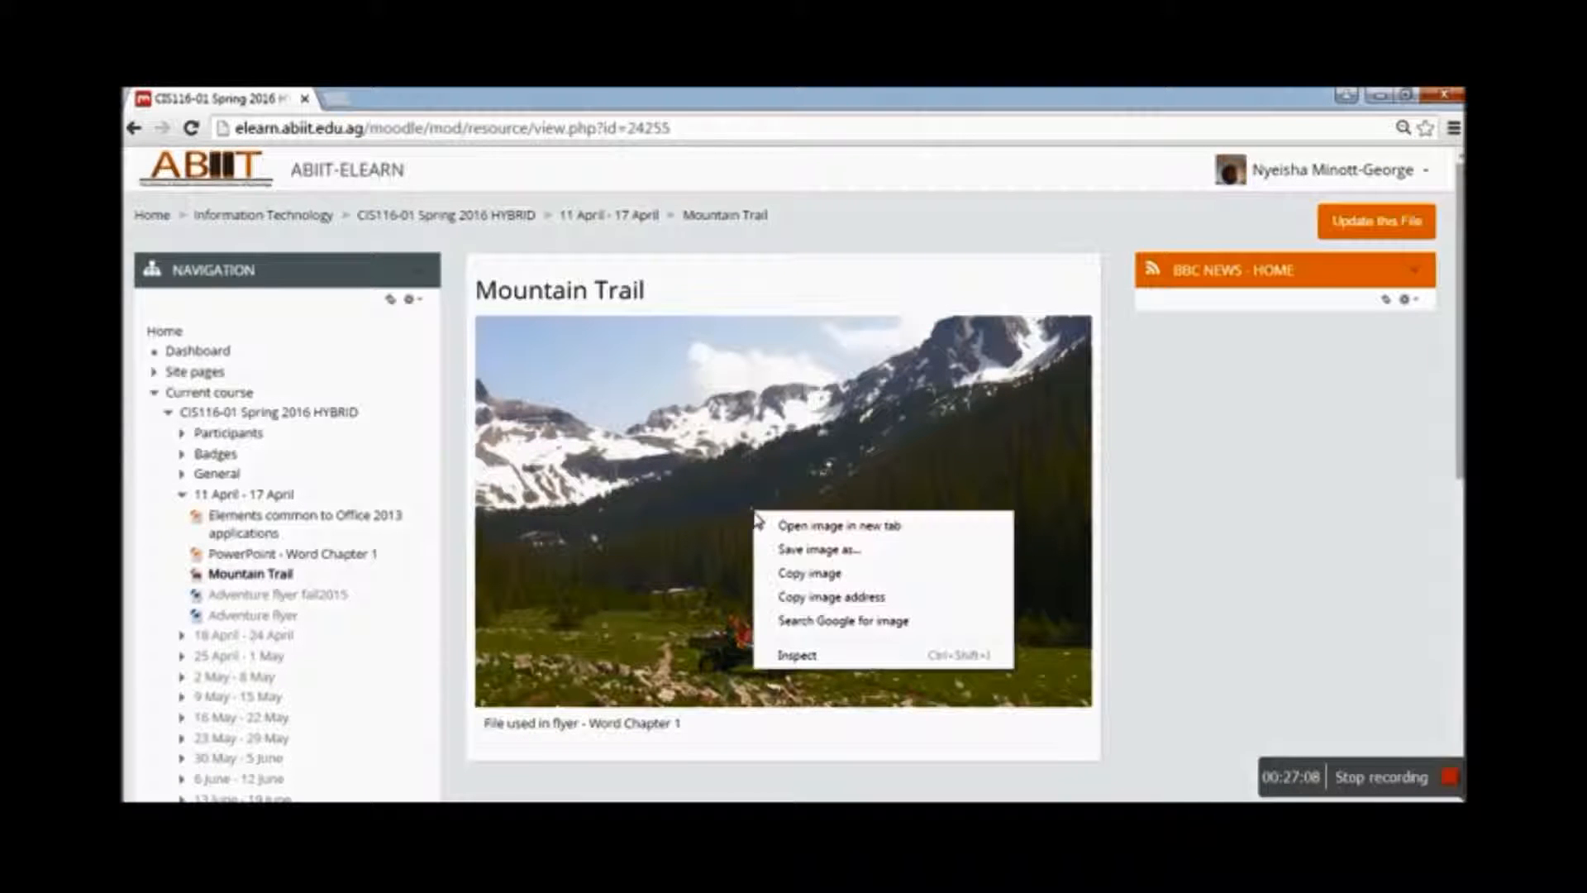
left_click(776, 551)
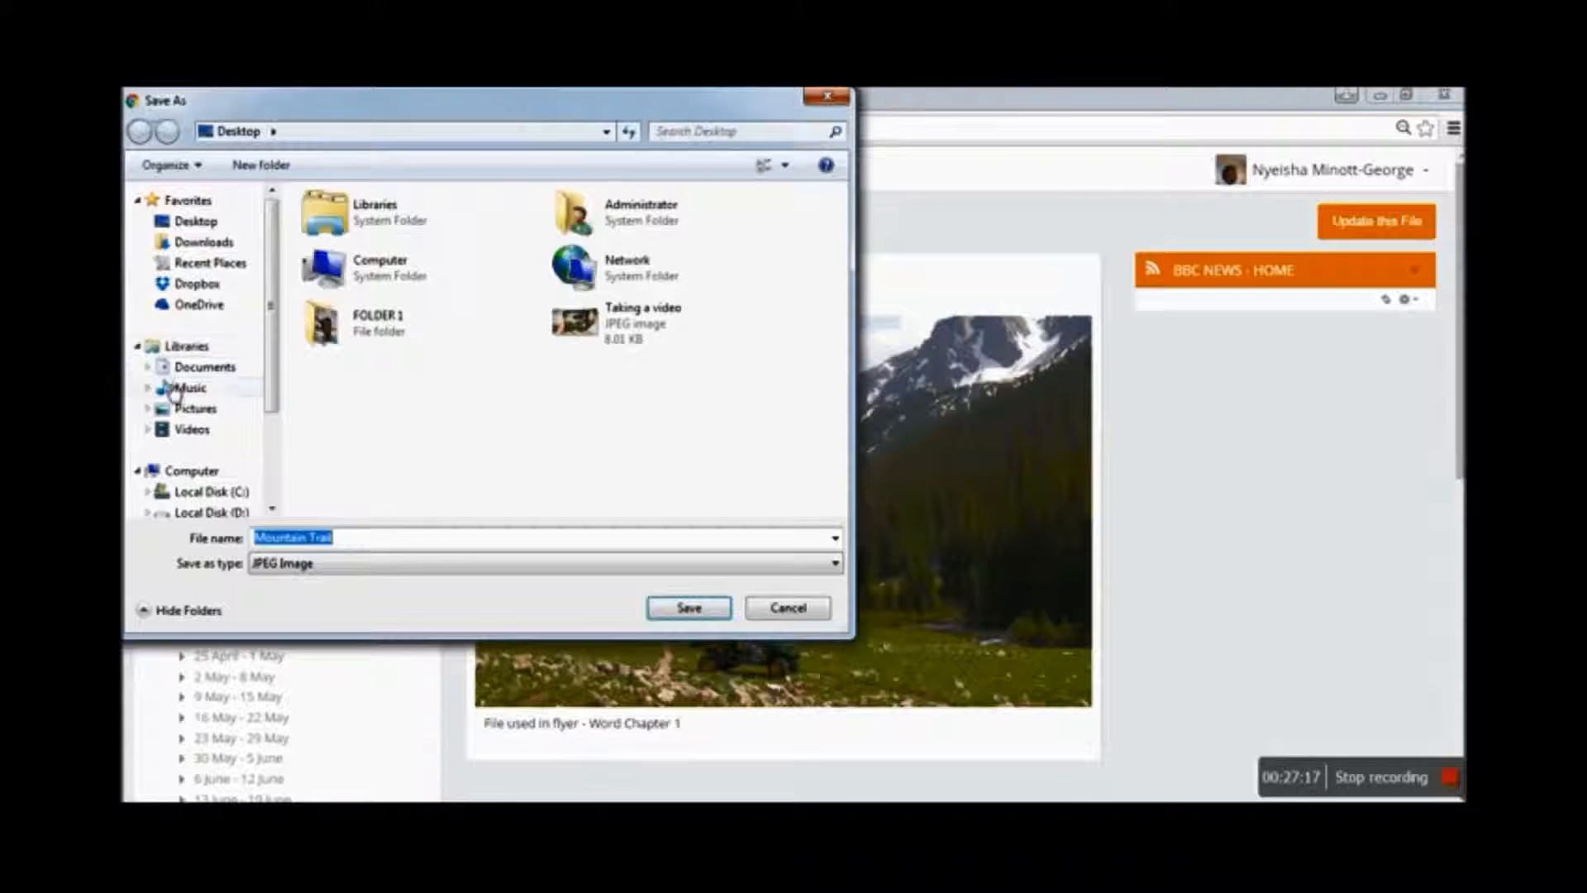
left_click(691, 607)
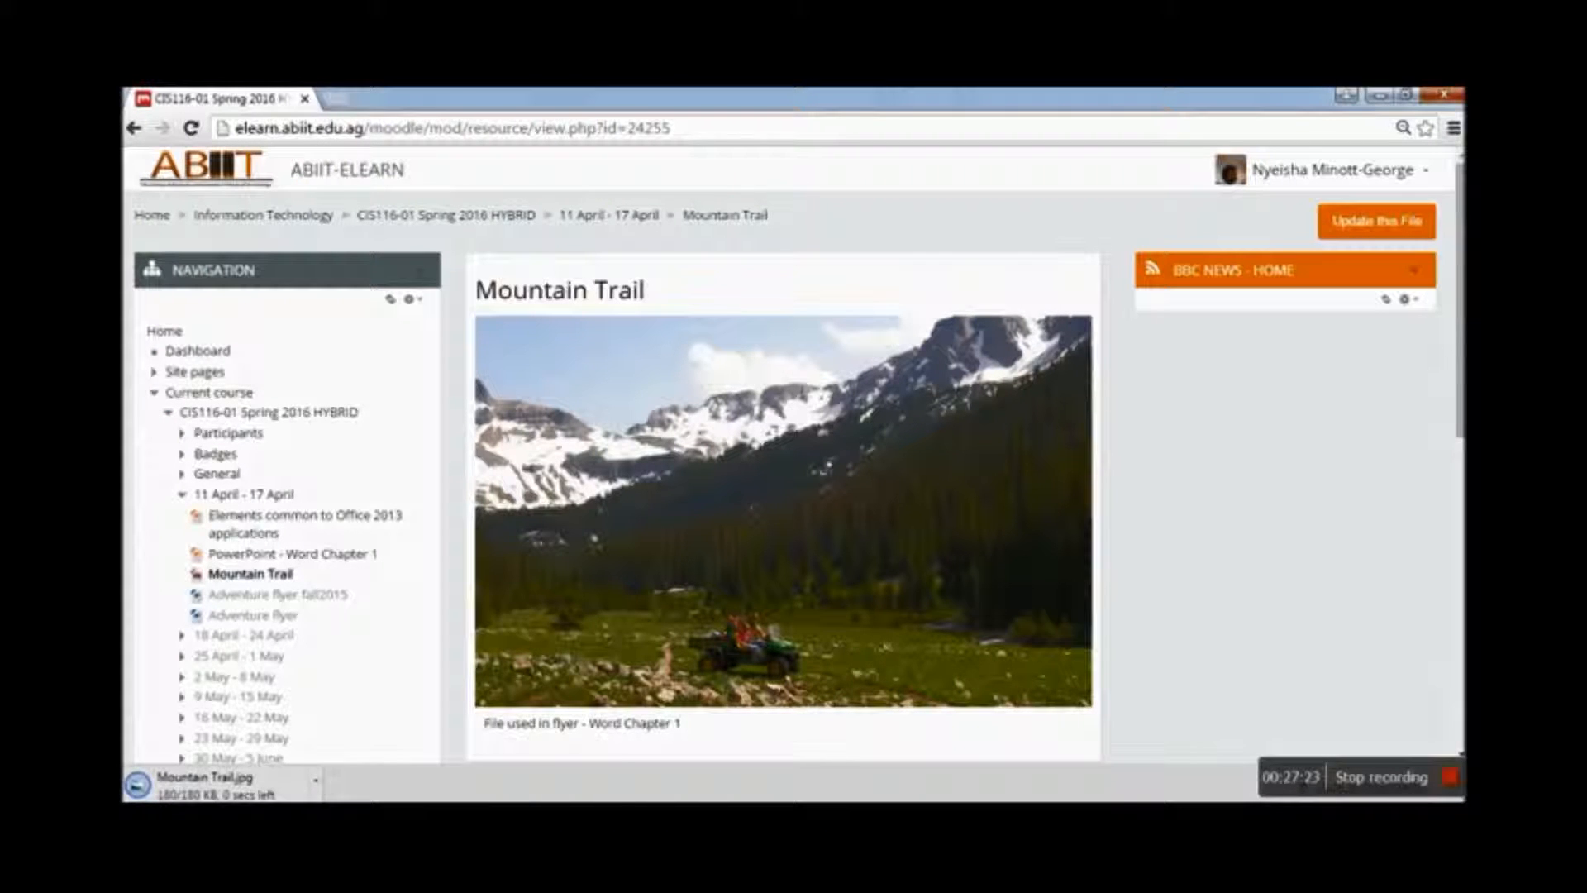
Return to the Word flyer and insert the Mountain Trail picture from the Desktop on the blank line under the headline
left_click(484, 743)
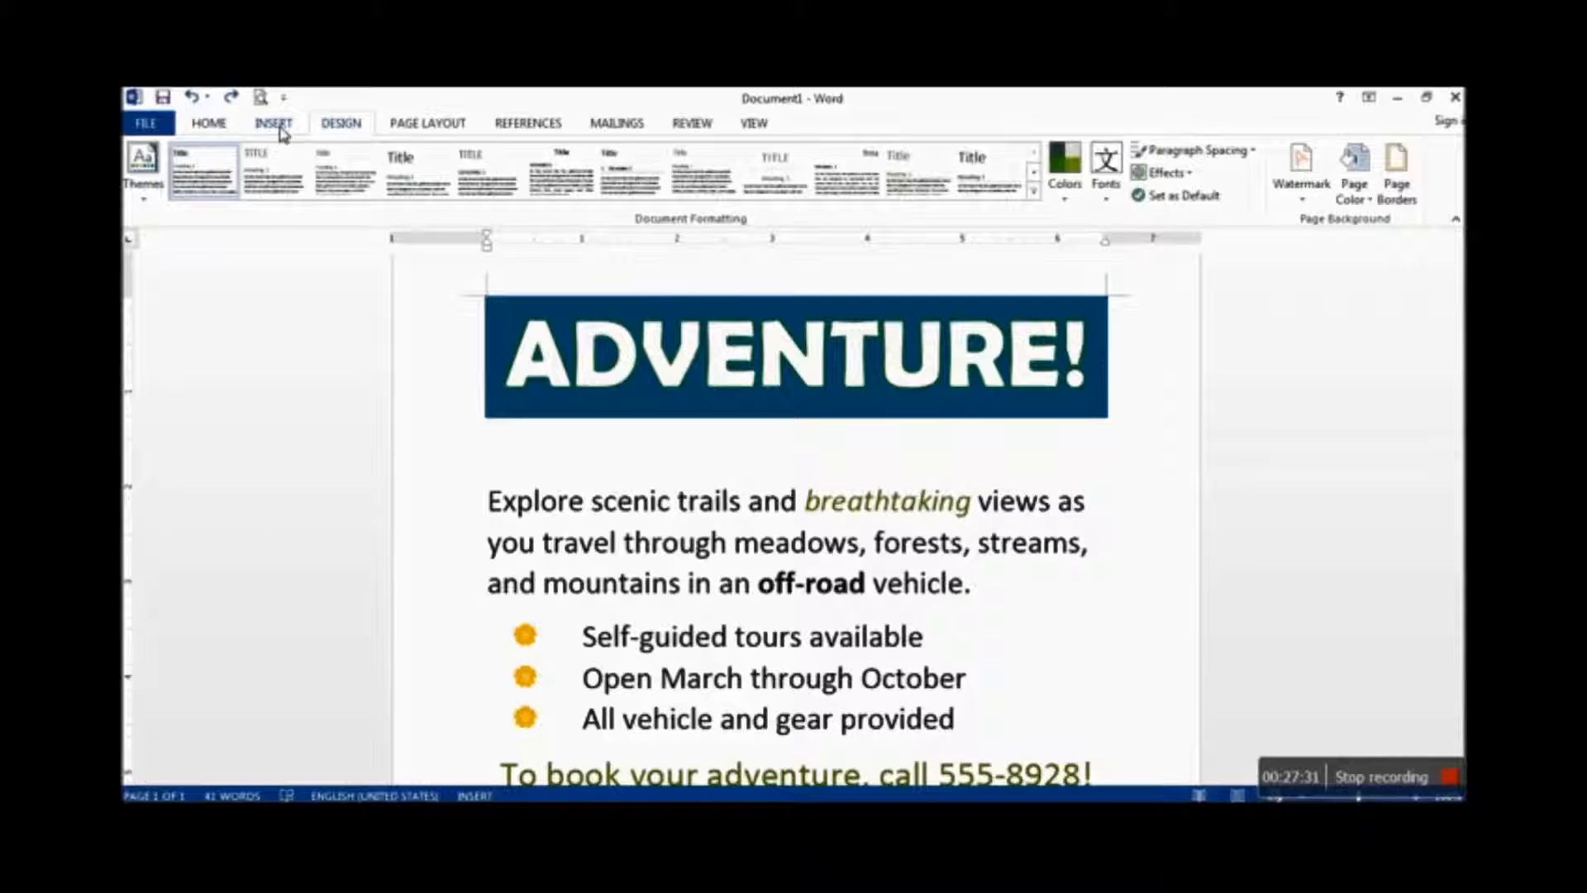
left_click(278, 126)
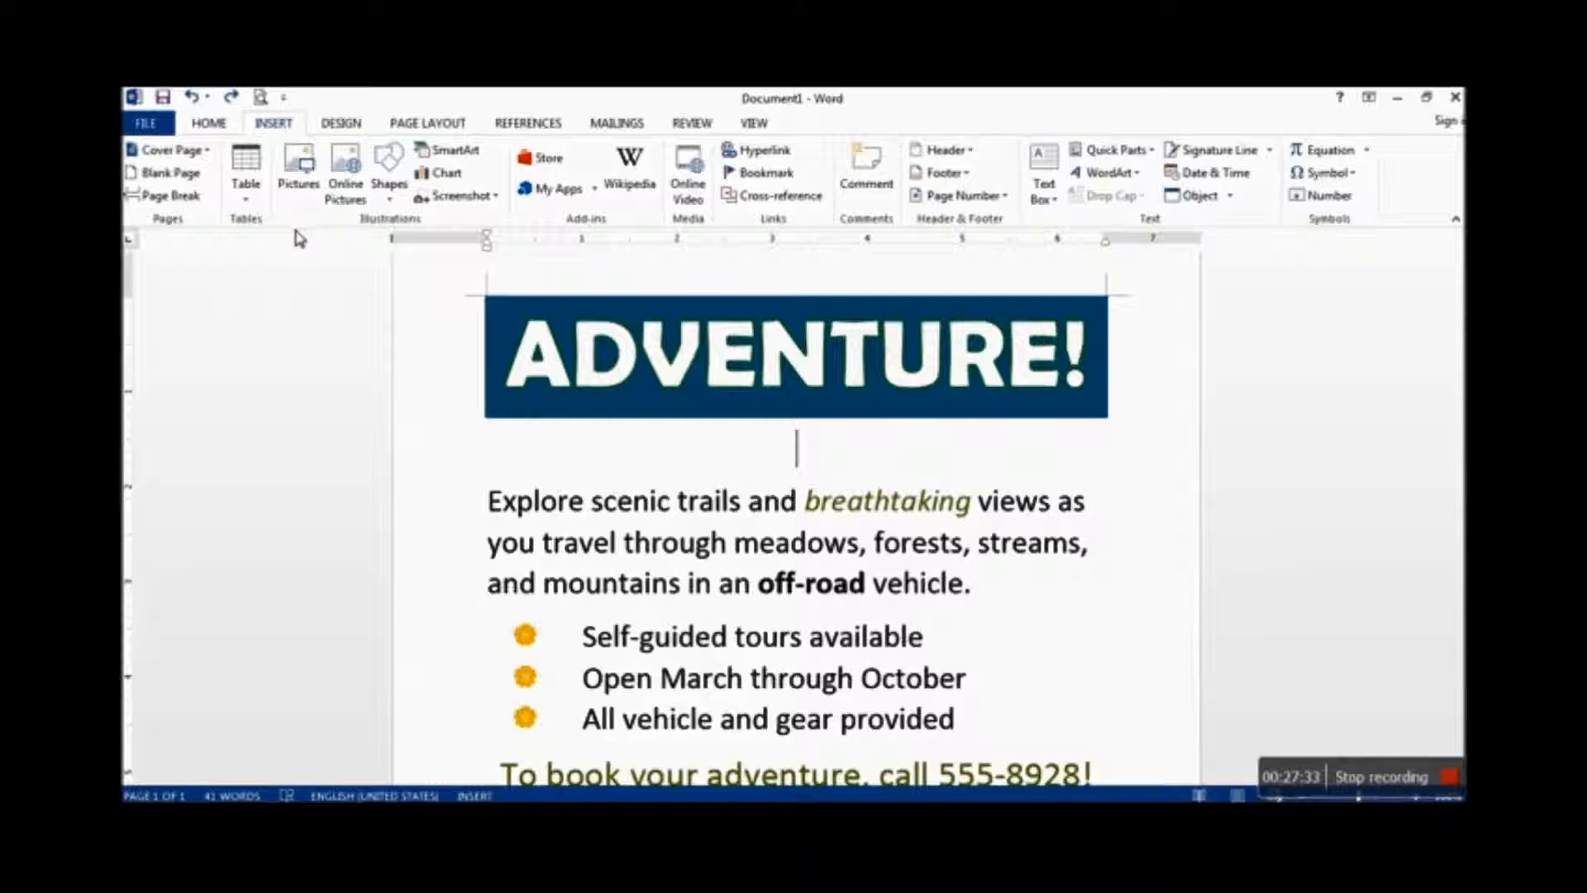
left_click(299, 194)
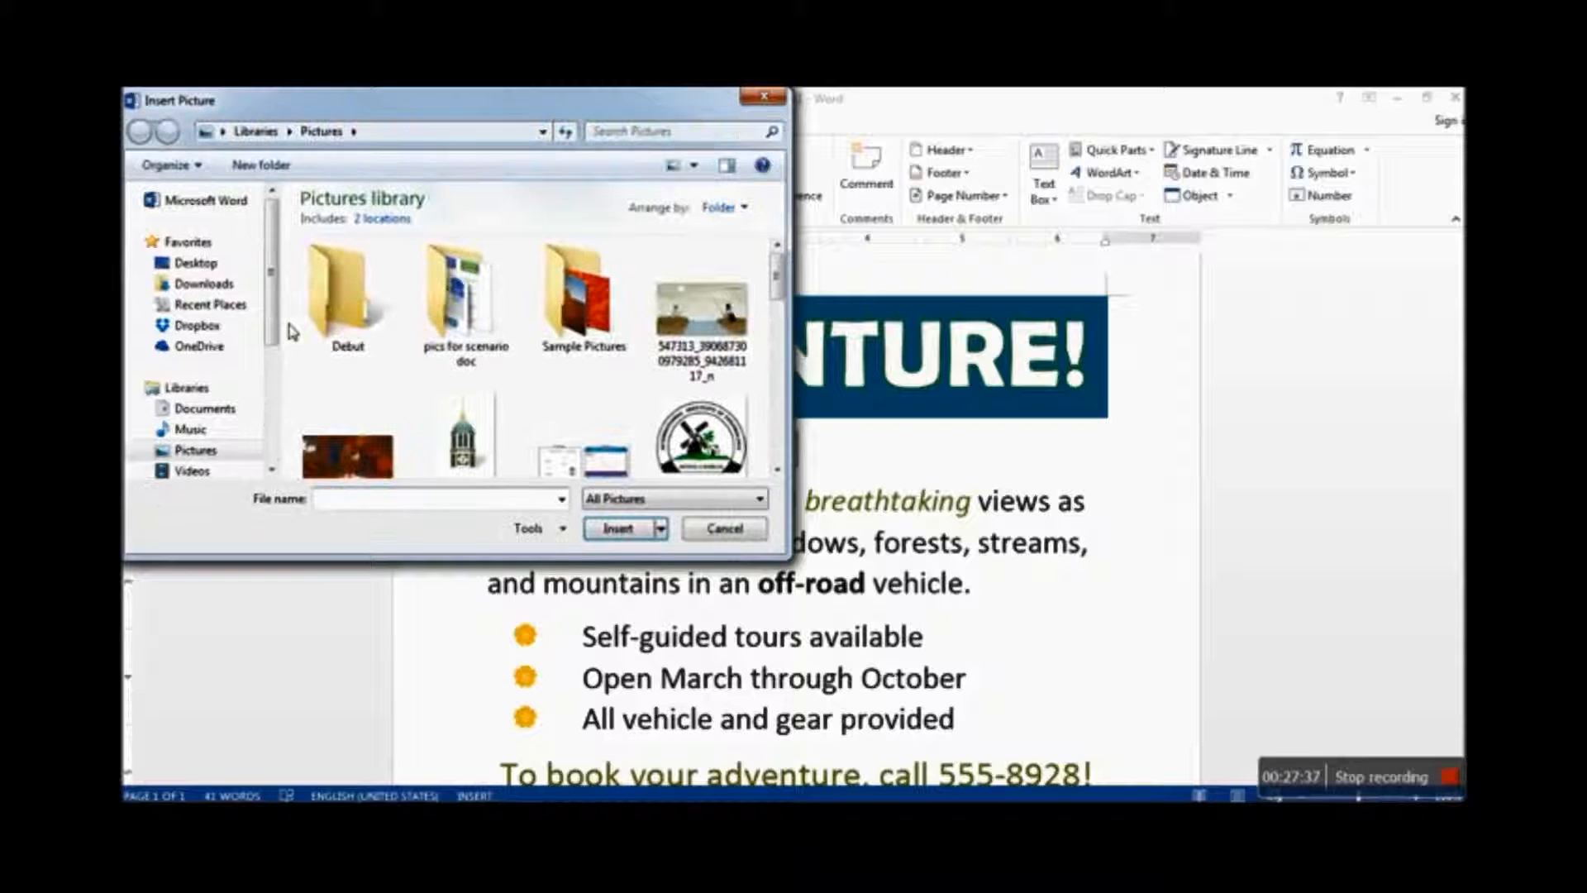
left_click(198, 263)
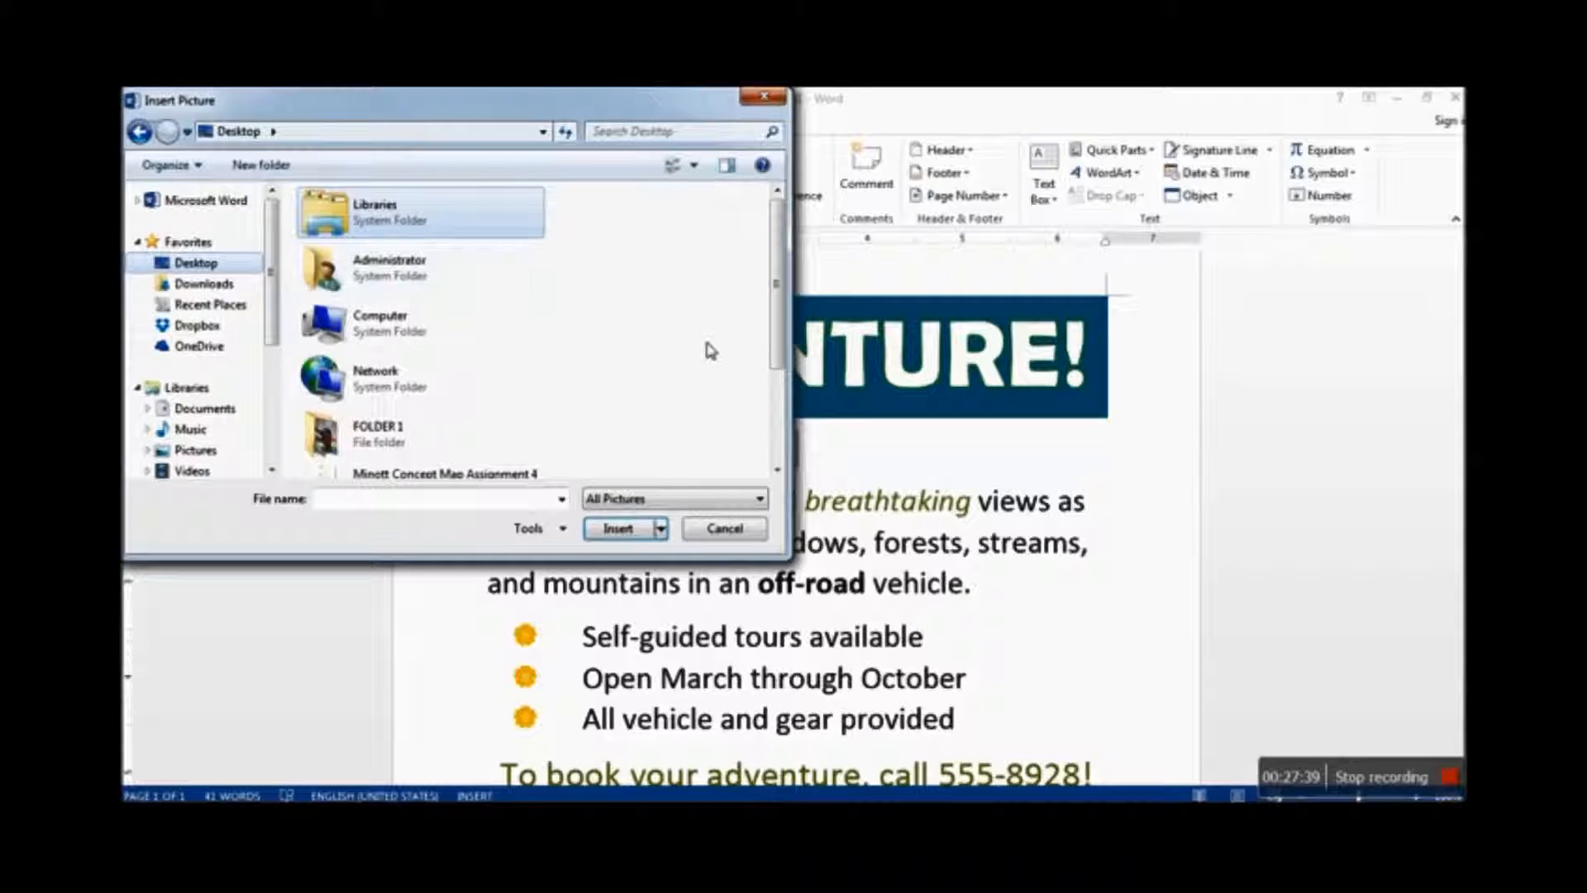
scroll(708, 347, "down", 3)
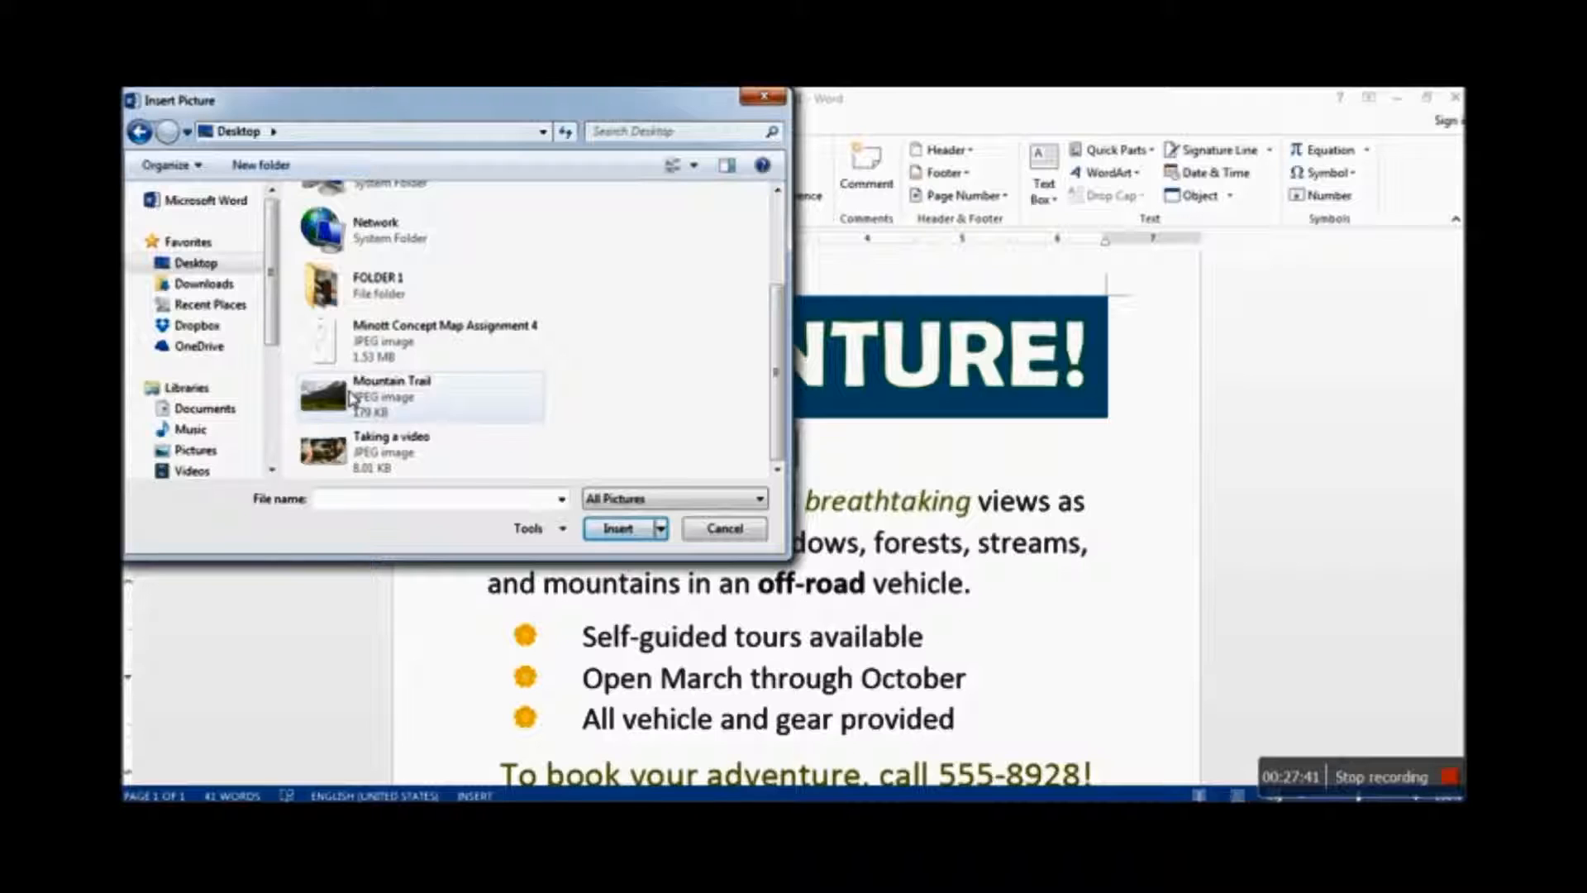
left_click(434, 389)
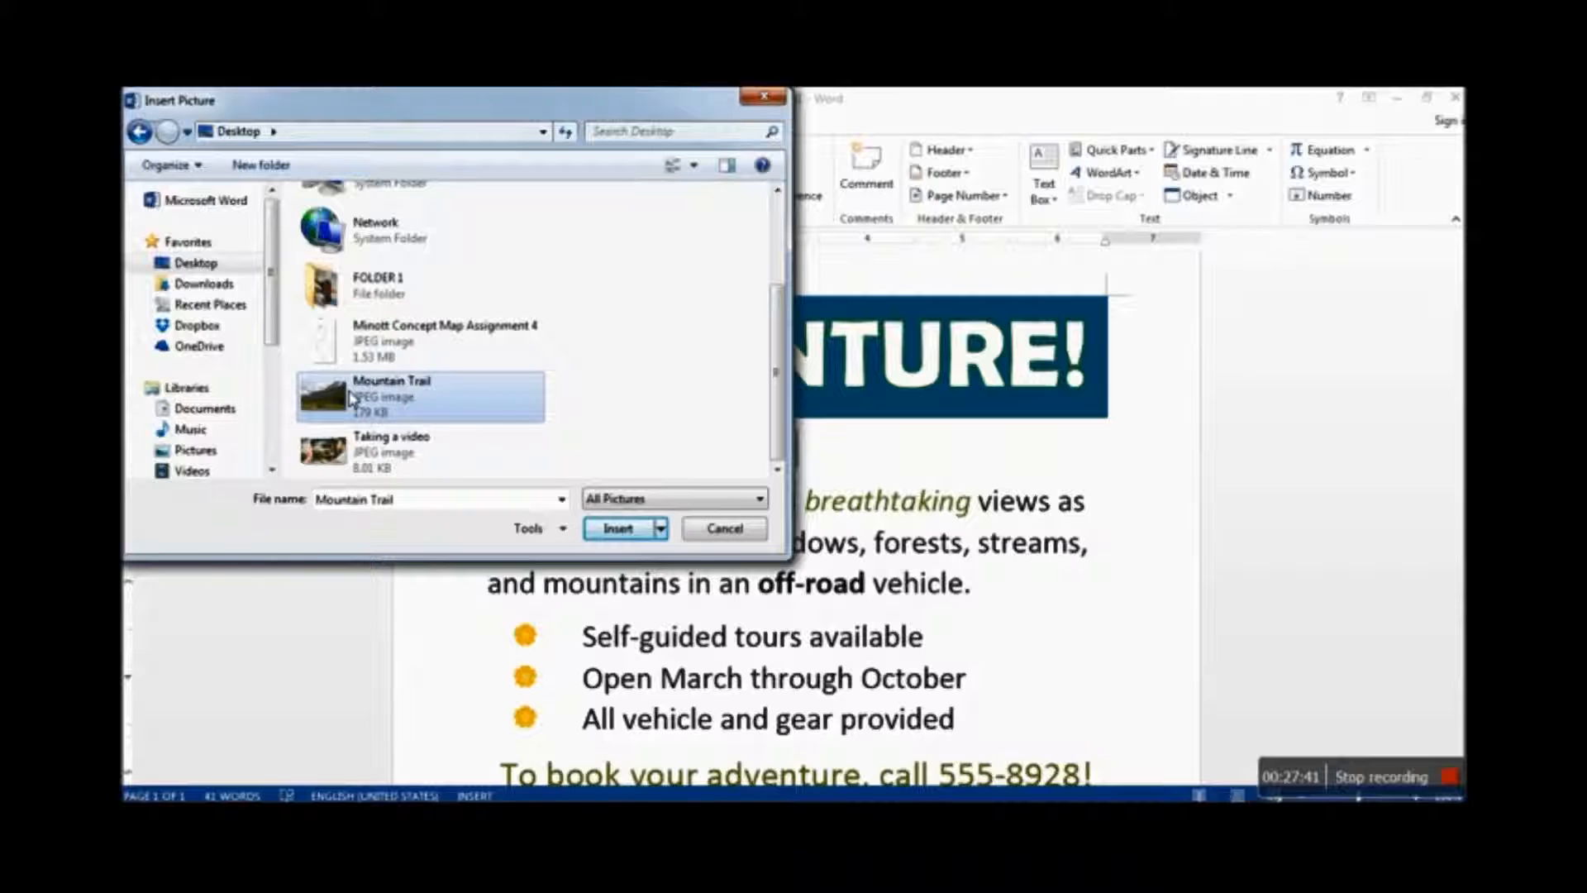
left_click(616, 534)
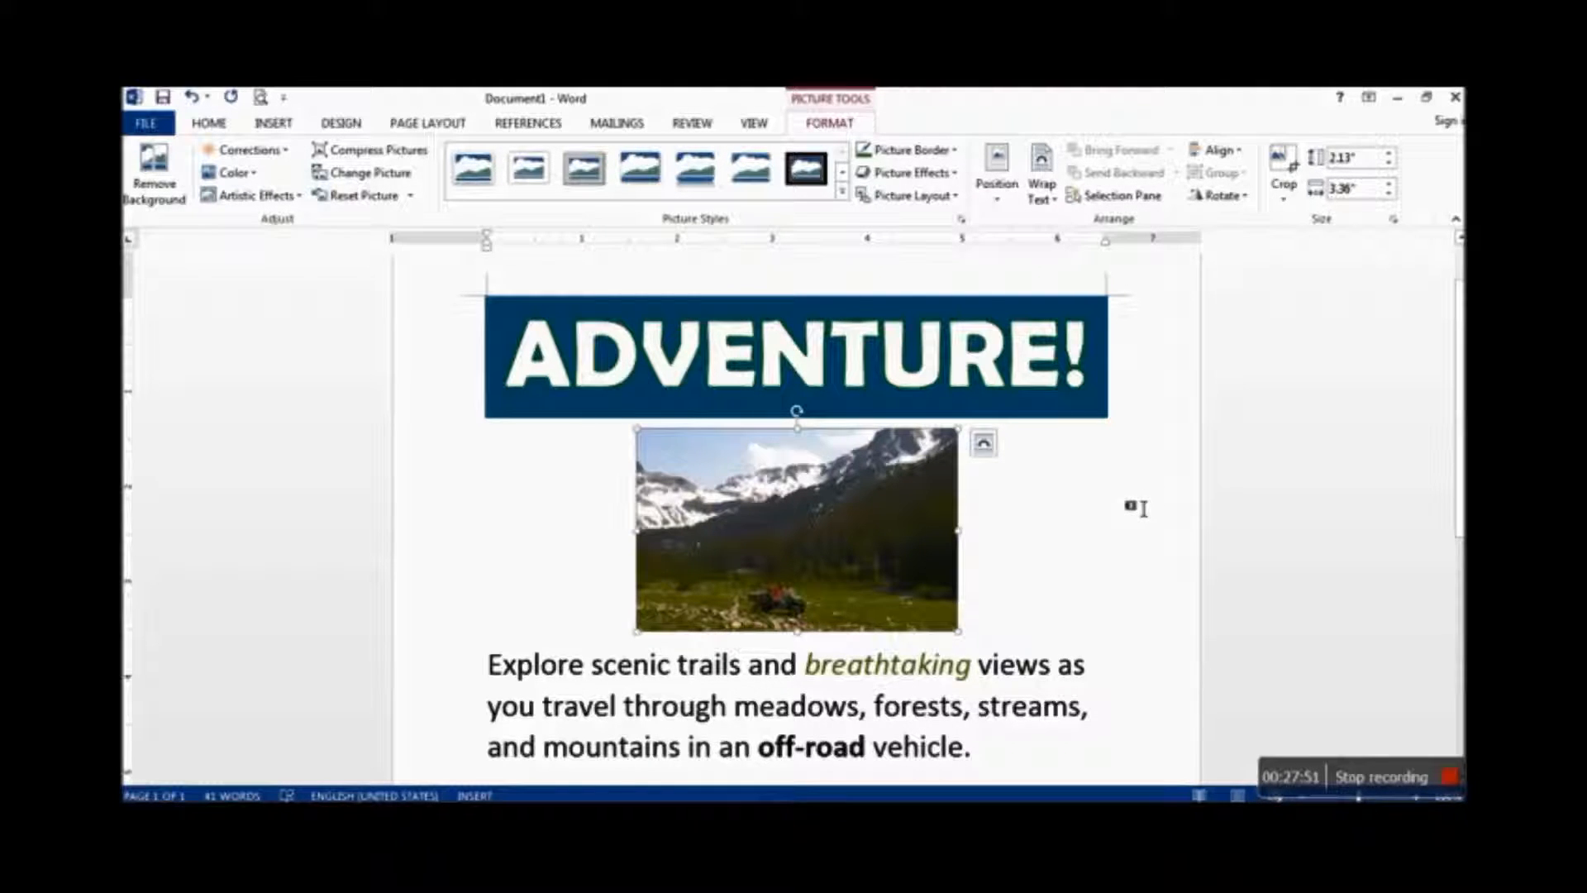
Enlarge the Mountain Trail picture proportionally to about 2.94" high by 4.65" wide
scroll(1157, 500, "down", 2)
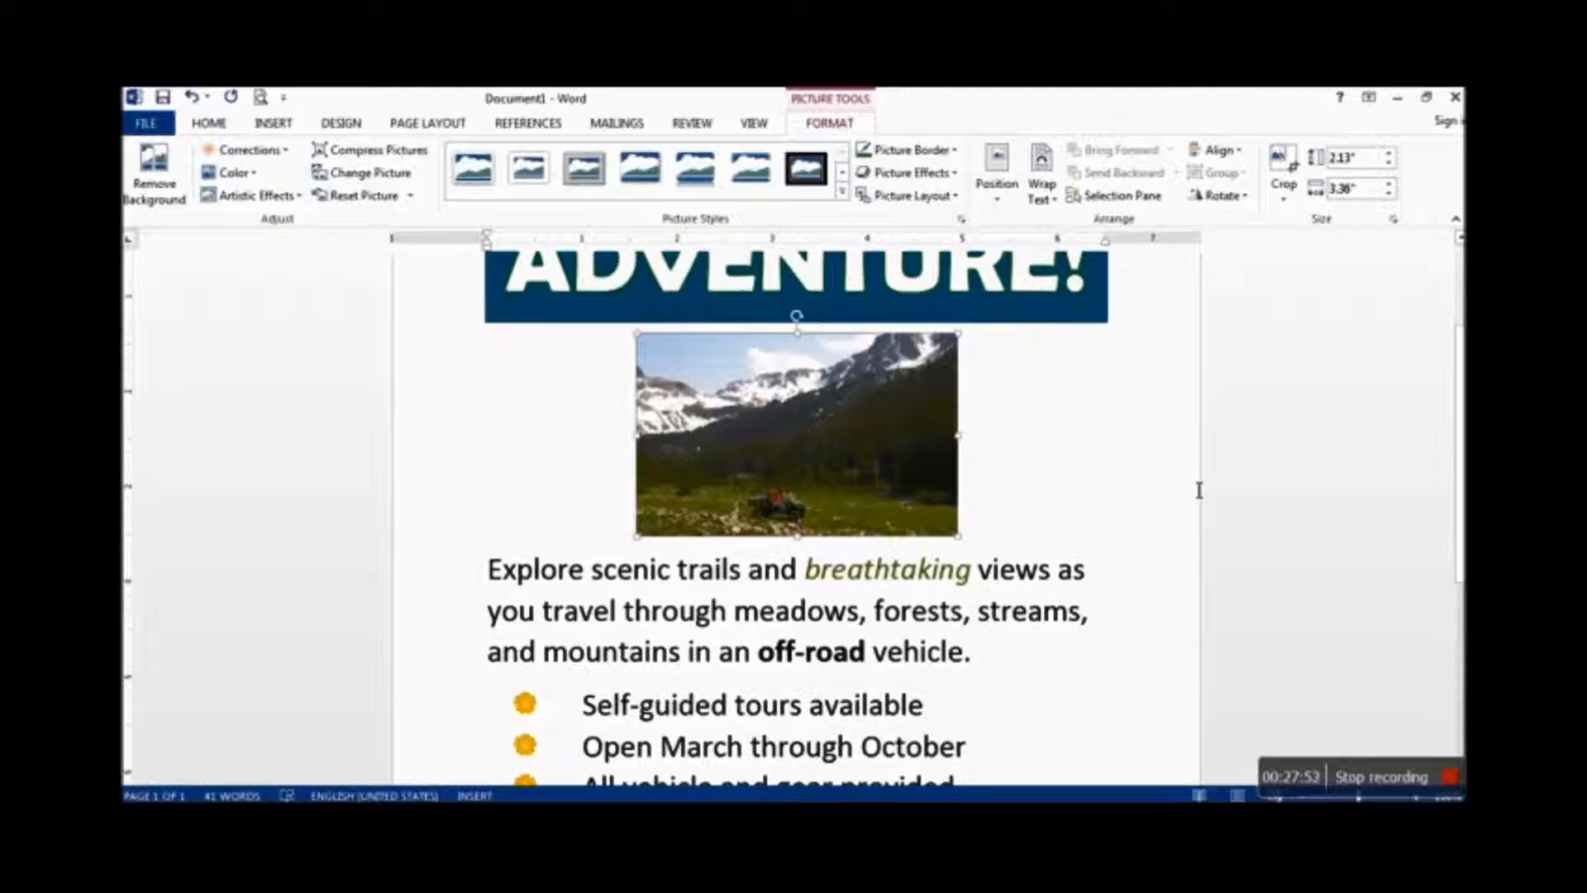
scroll(1200, 488, "down", 1)
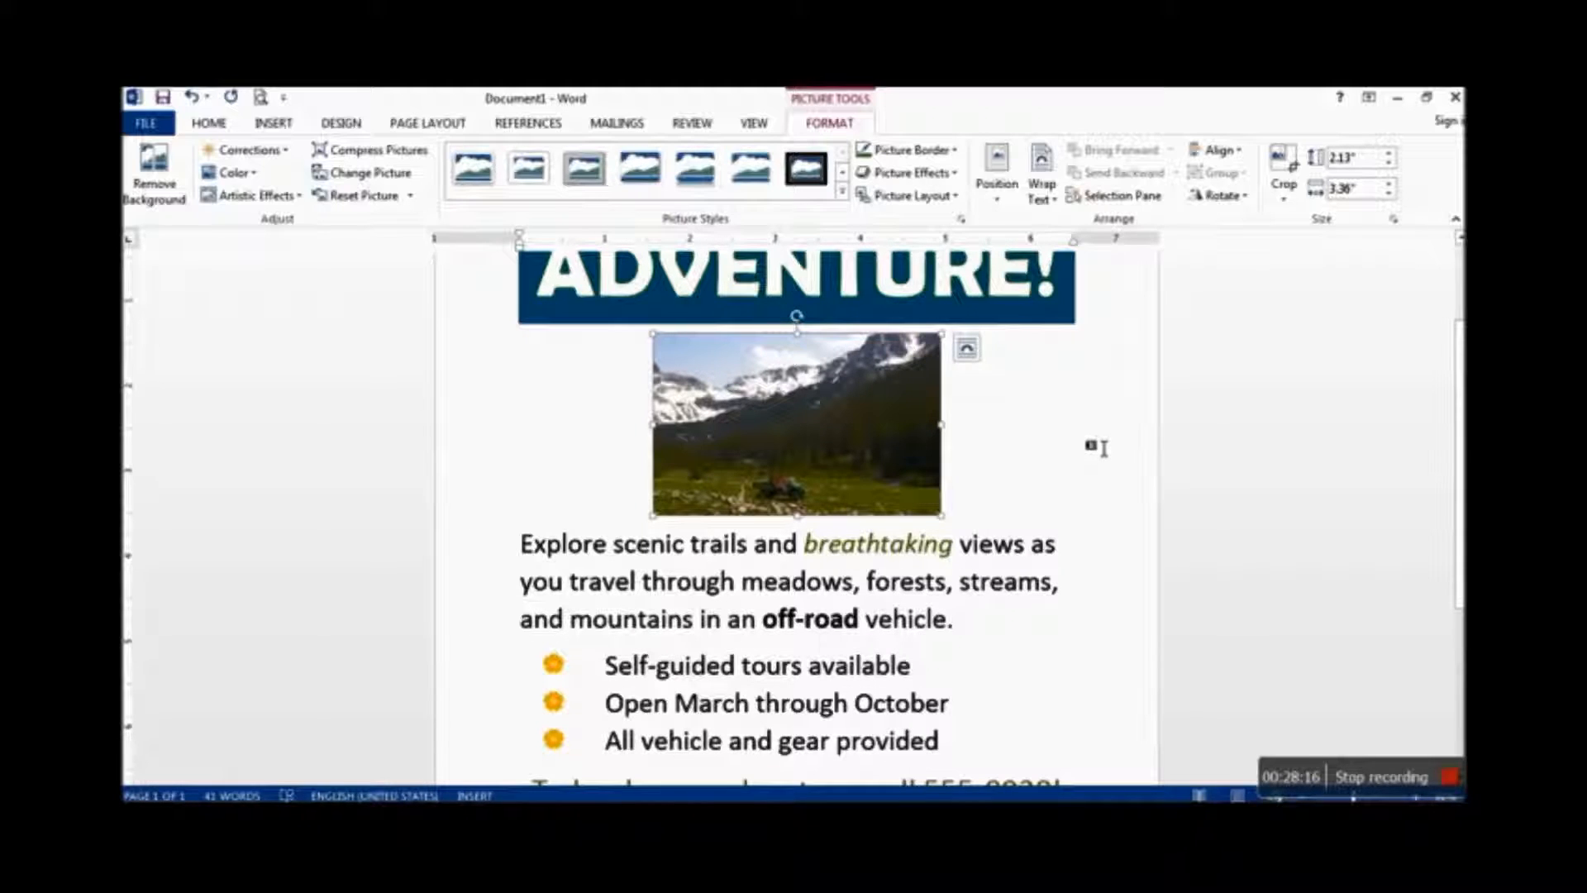
left_click(1023, 410)
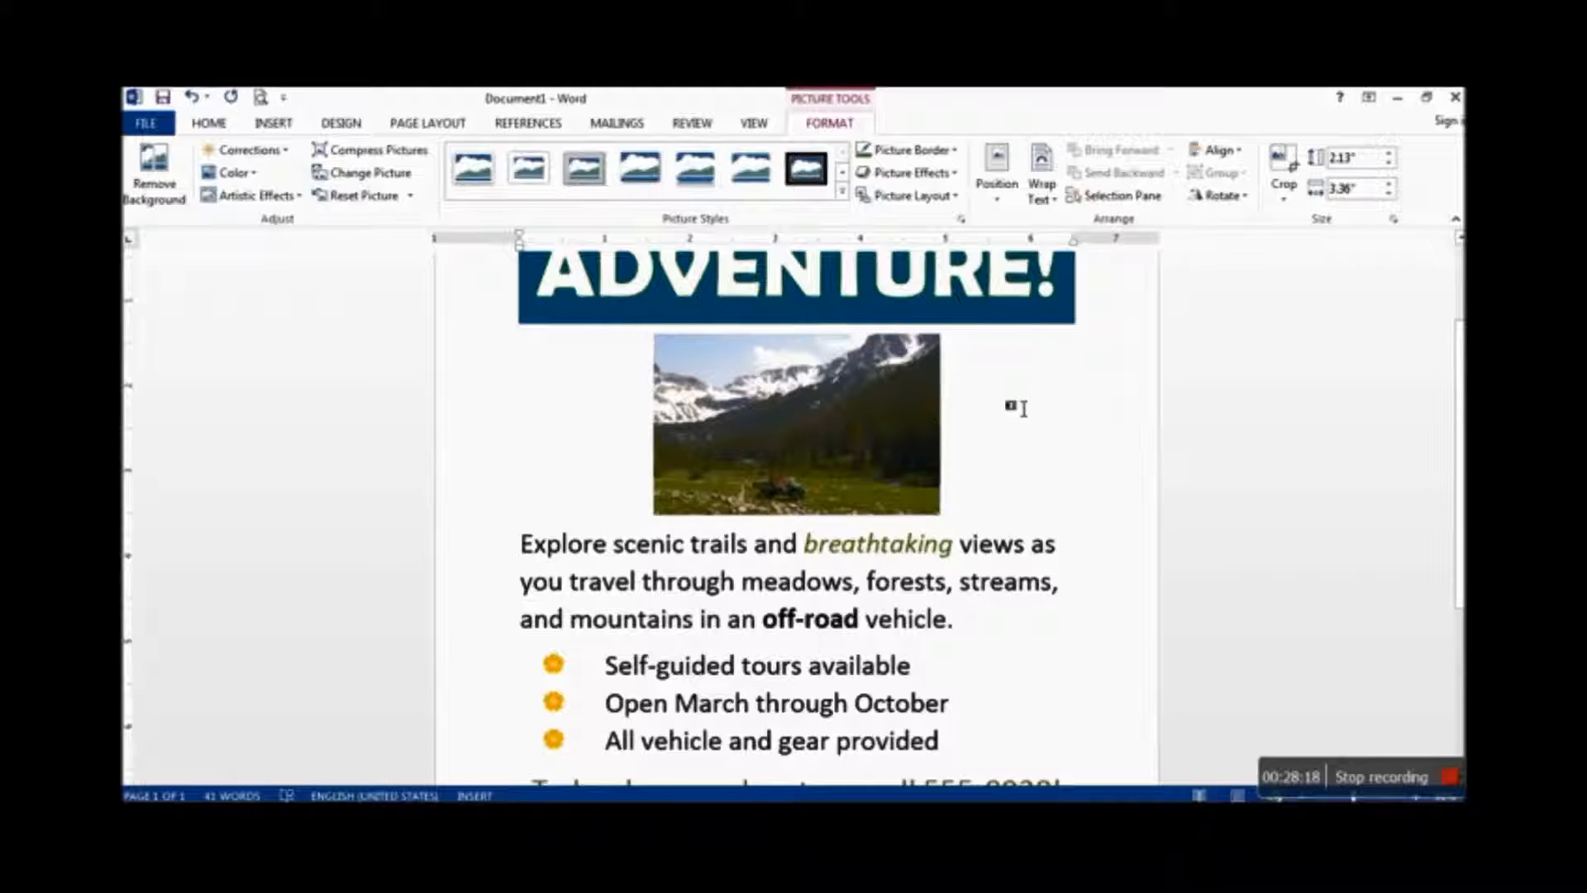
left_click(695, 372)
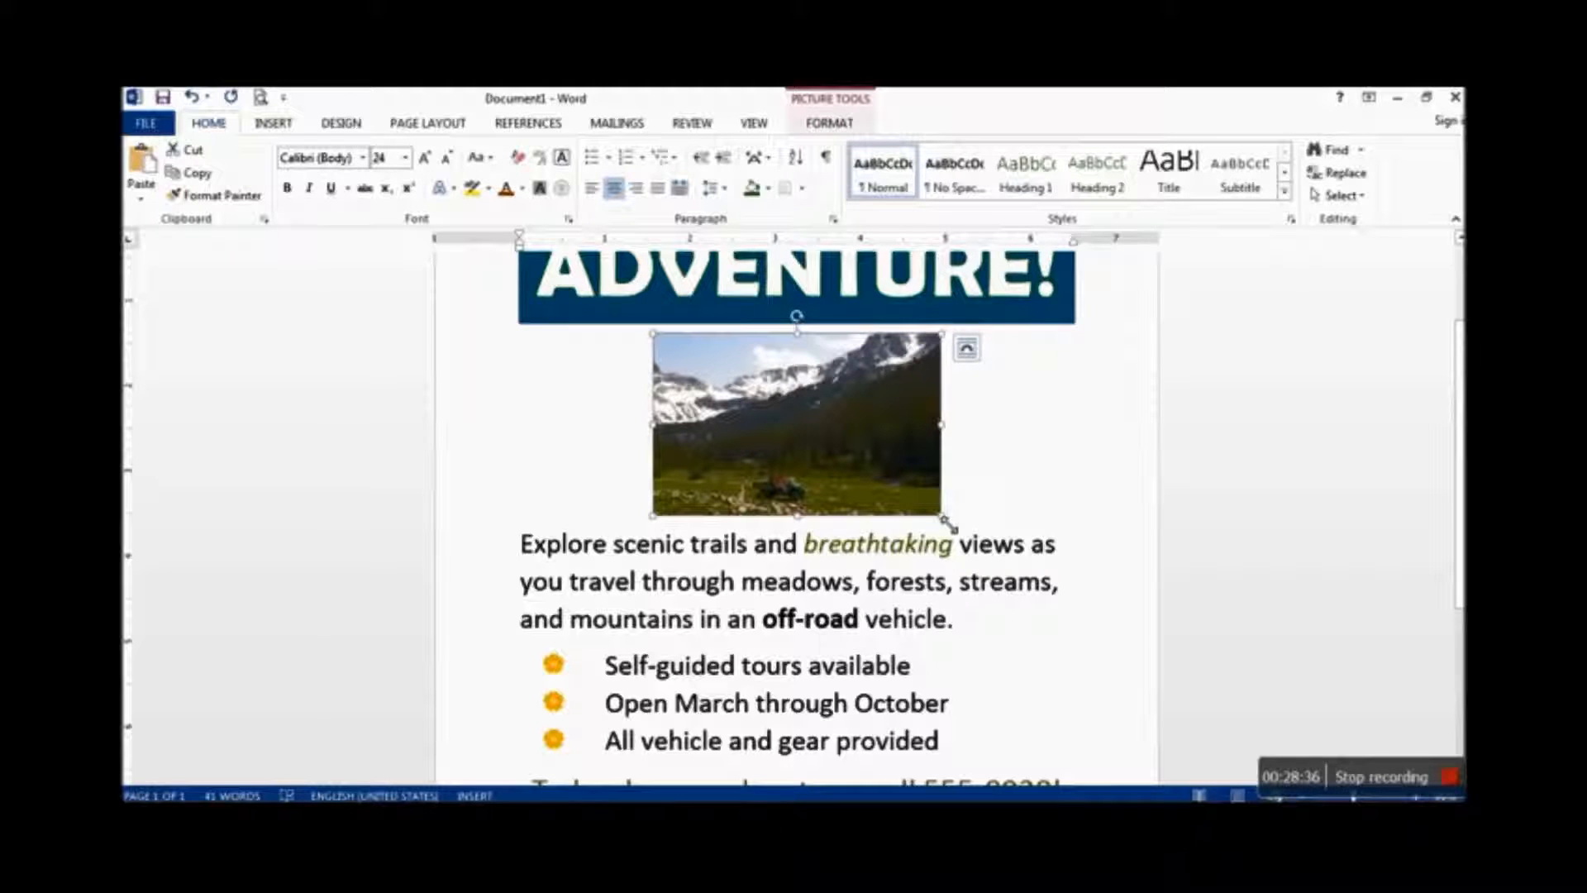
left_click_drag(947, 521, 1001, 599)
mouse_move(798, 318)
left_mouse_down()
mouse_move(758, 338)
mouse_move(808, 330)
mouse_move(868, 362)
mouse_move(801, 331)
left_mouse_up()
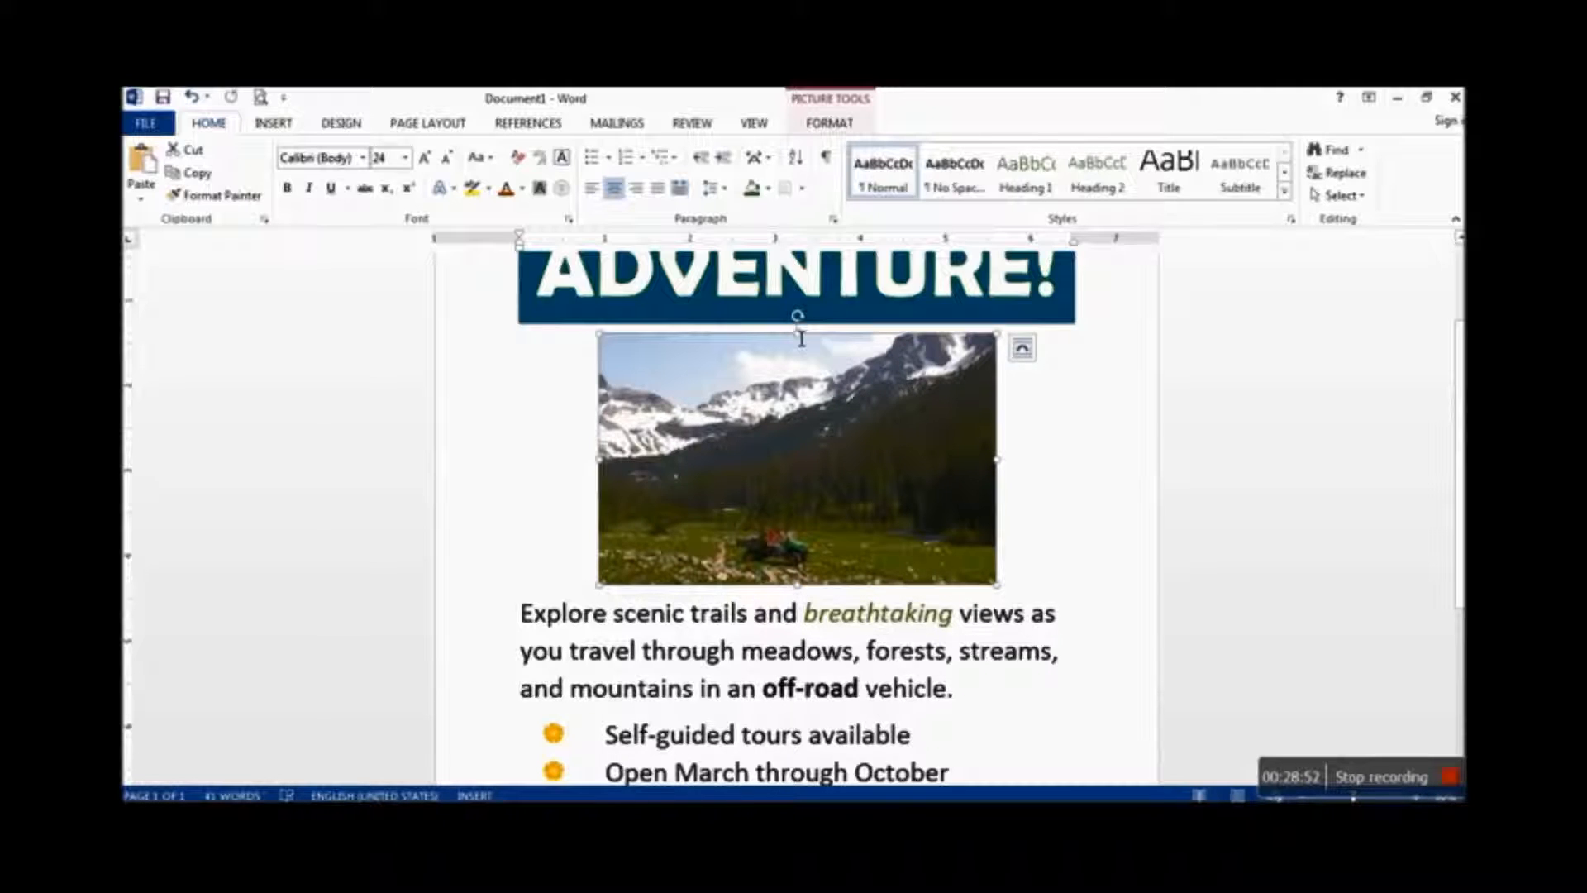
left_click_drag(797, 317, 806, 394)
left_click(1075, 455)
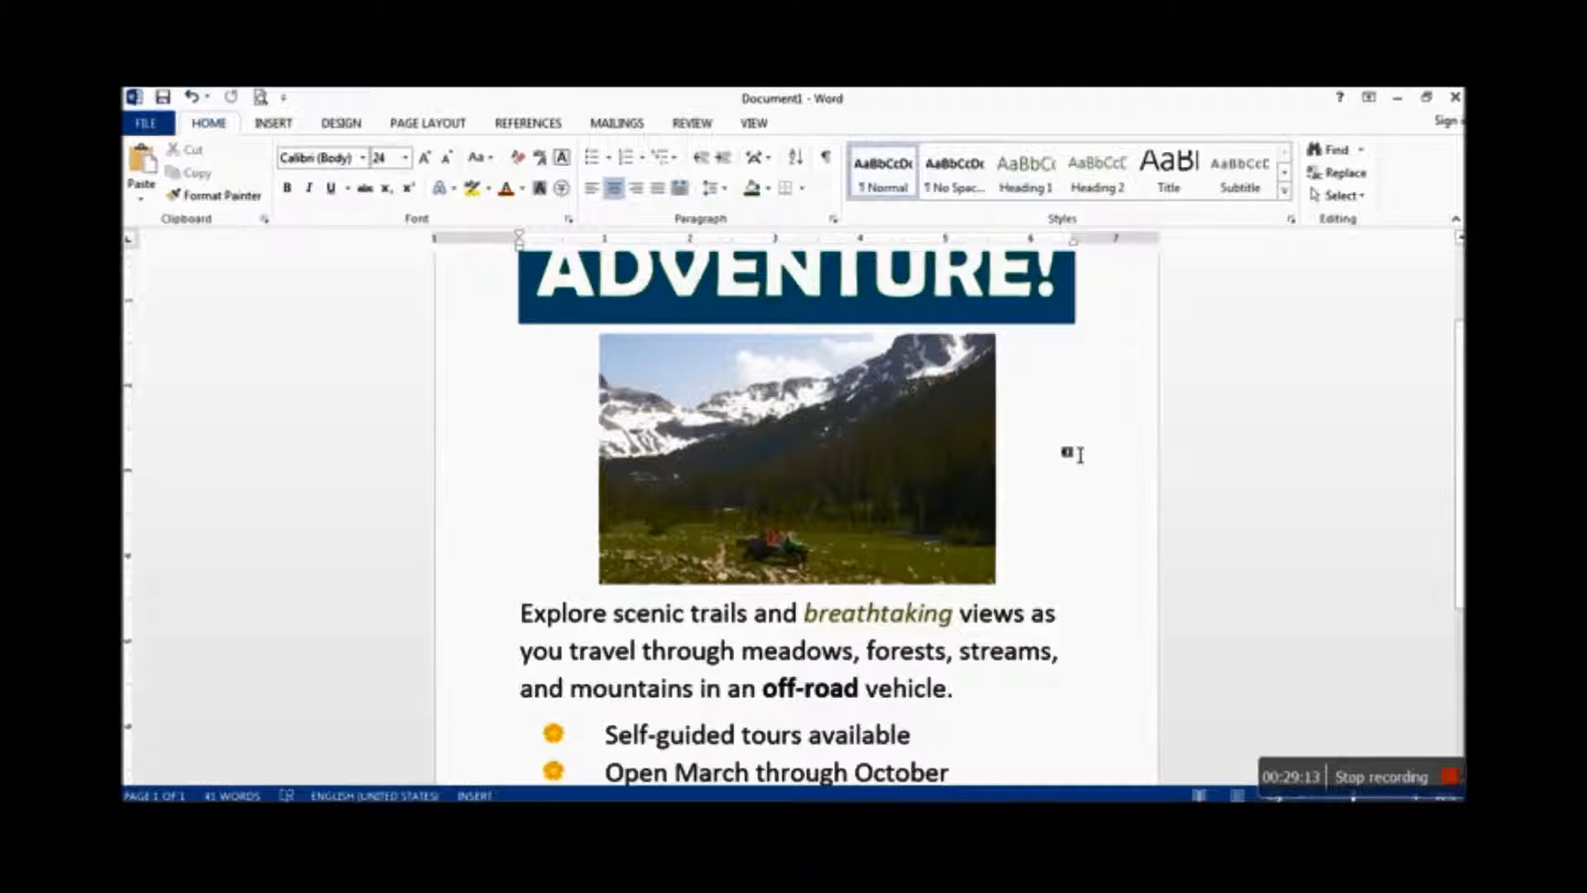
Apply the Drop Shadow Rectangle picture style to the Mountain Trail picture
left_click(894, 429)
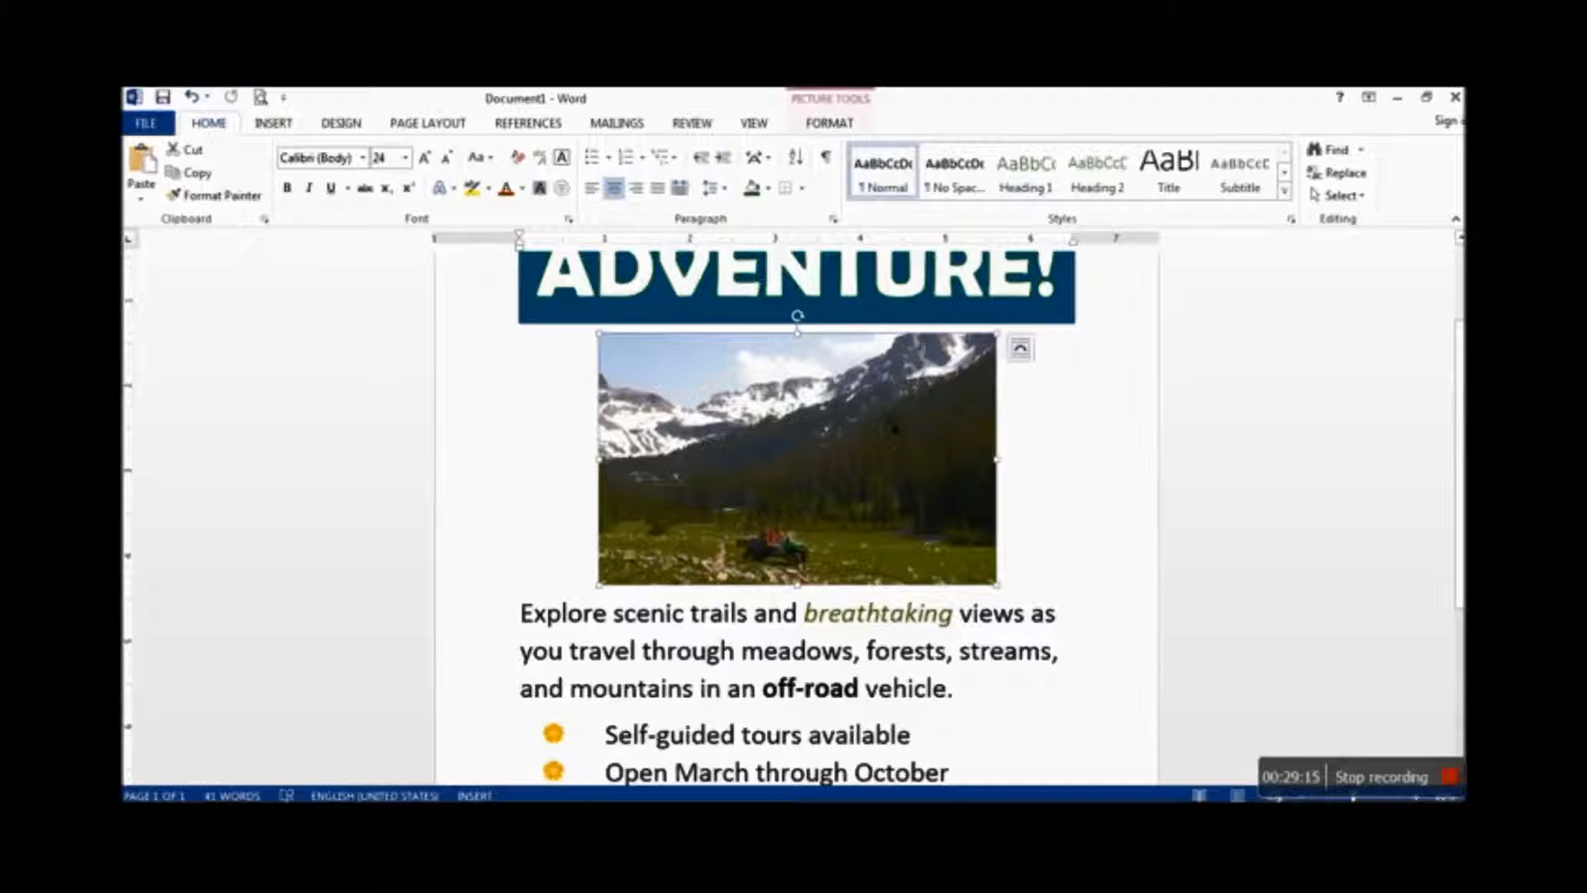
left_click(836, 126)
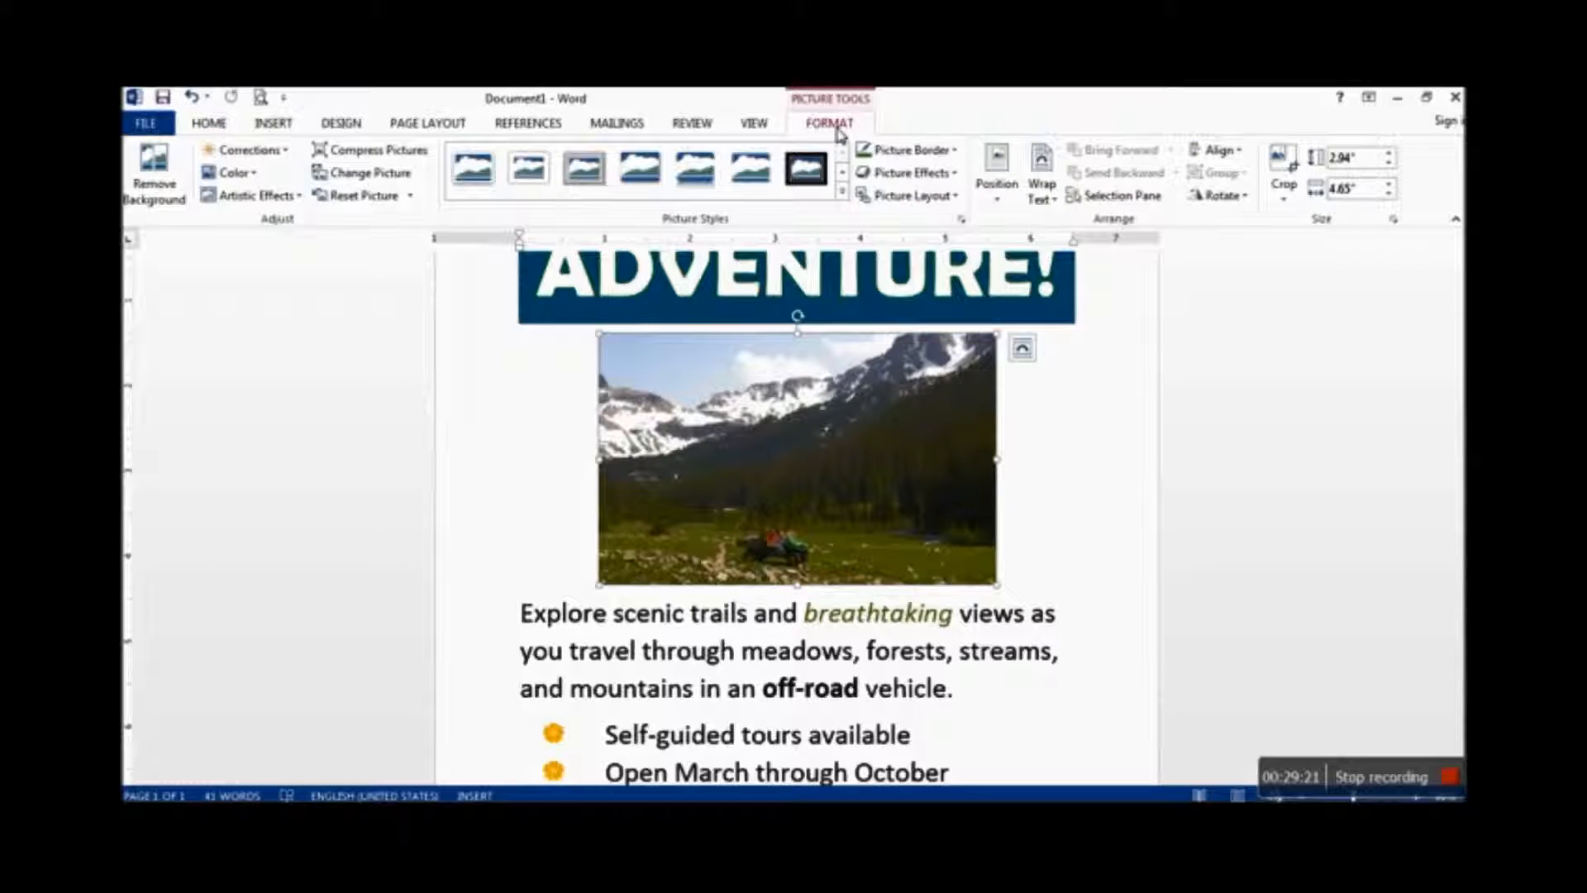
left_click(806, 168)
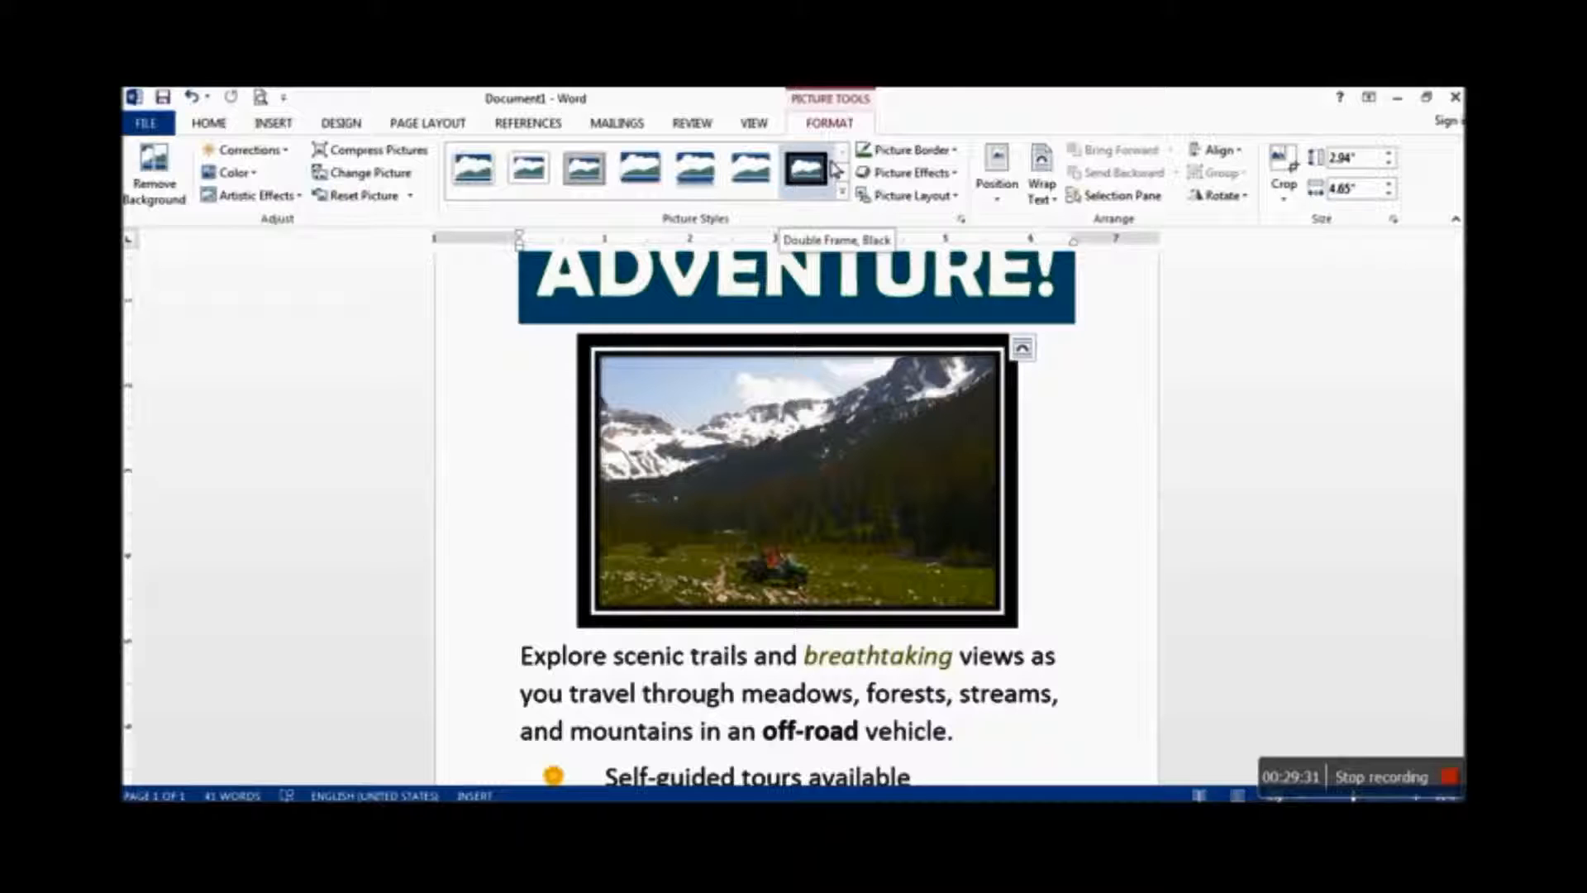
left_click(841, 192)
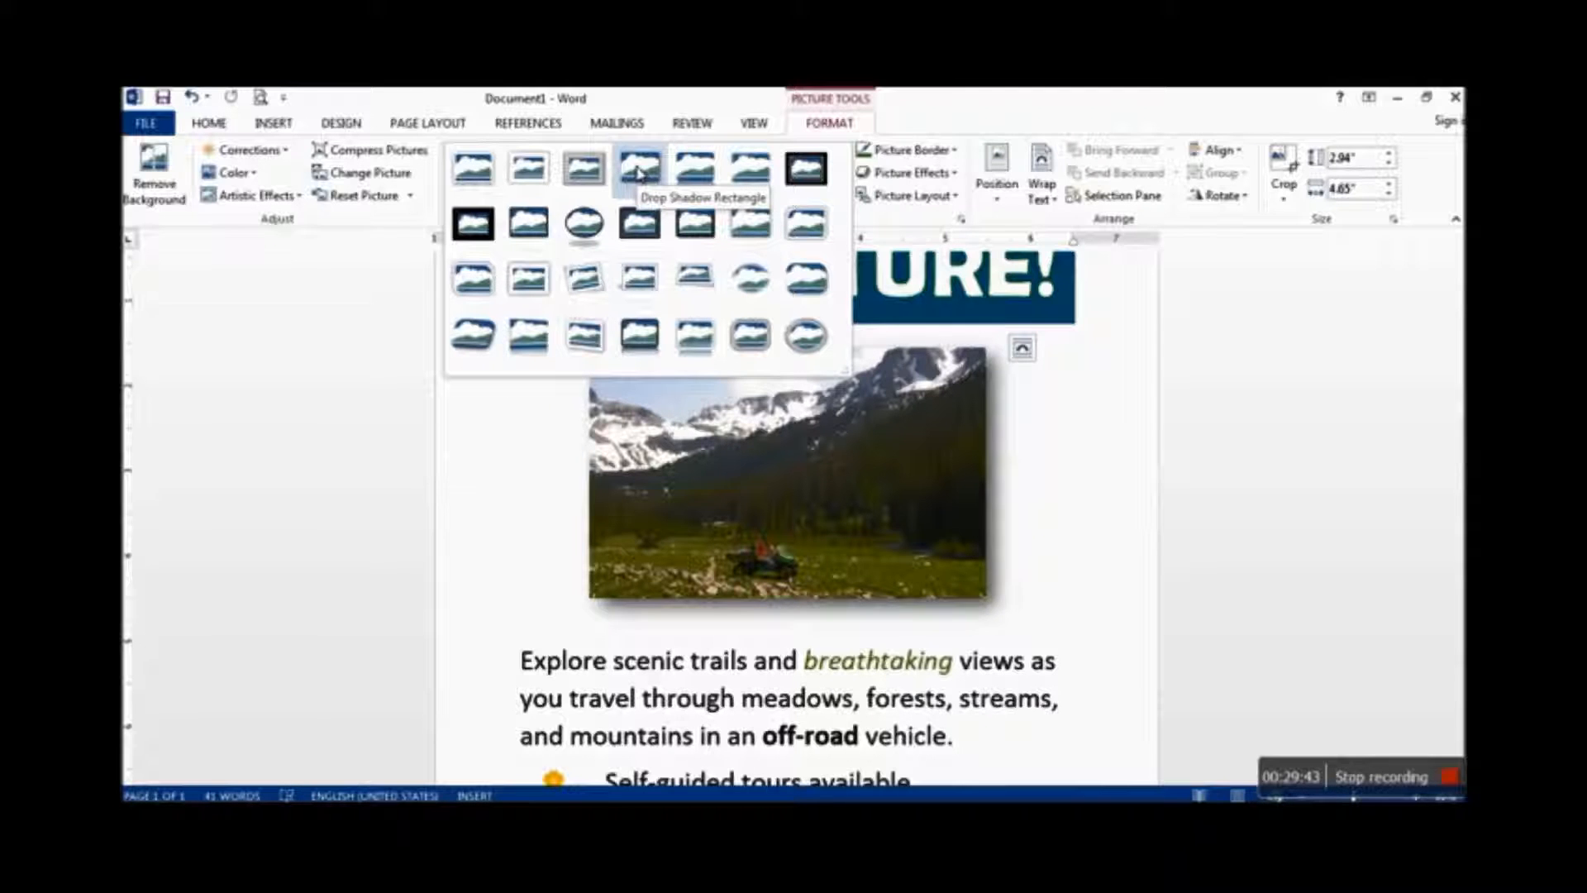
left_click(638, 170)
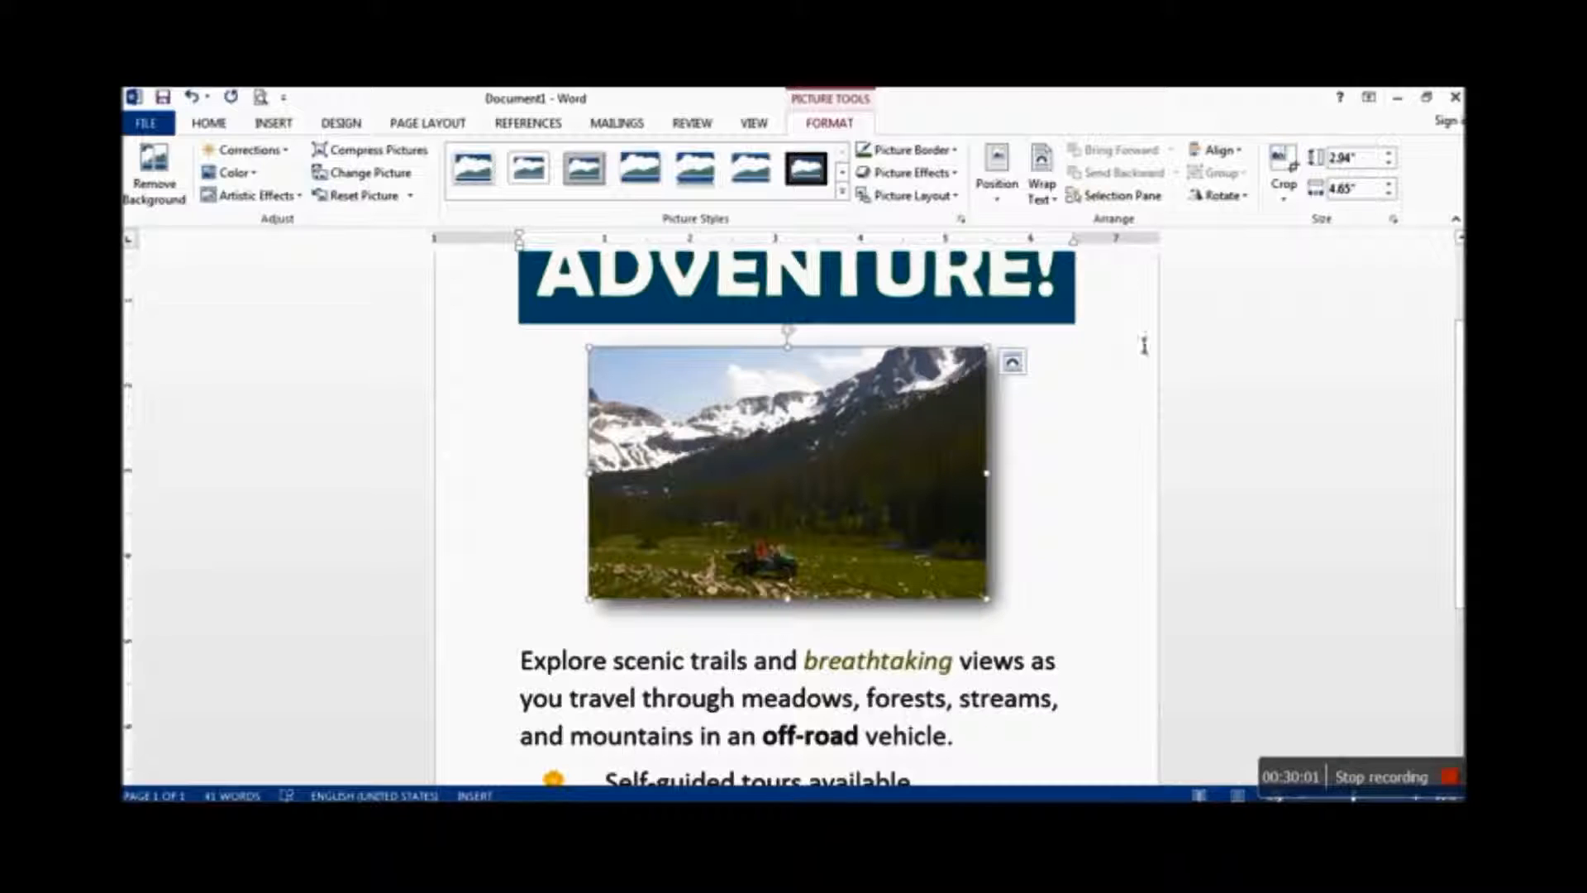
Give the picture the smallest glow variation in the last blue accent color
left_click(938, 176)
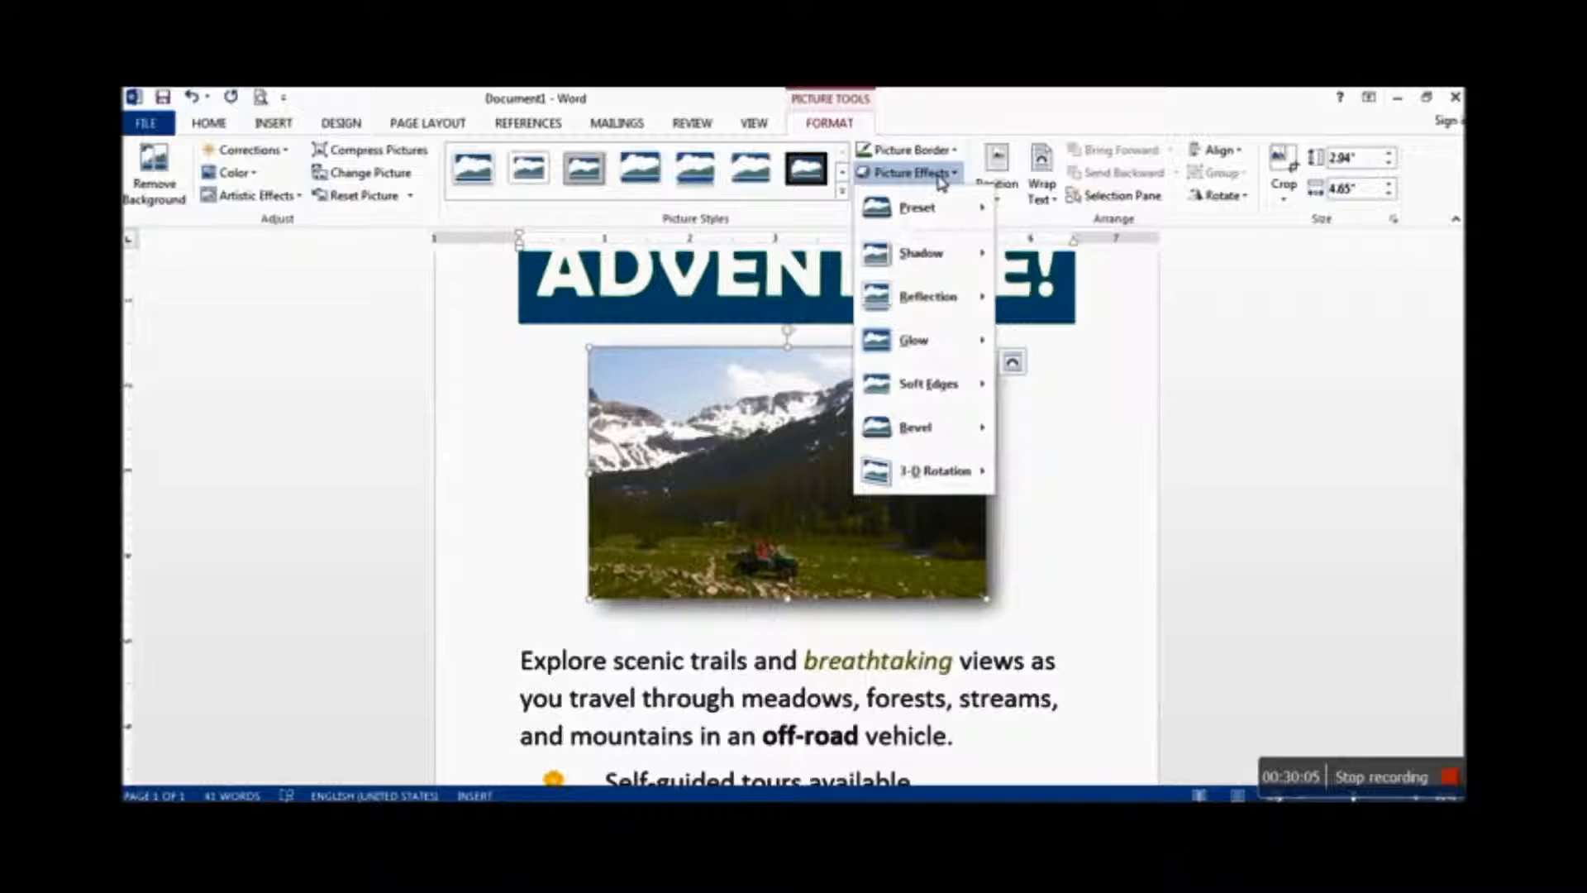
mouse_move(940, 354)
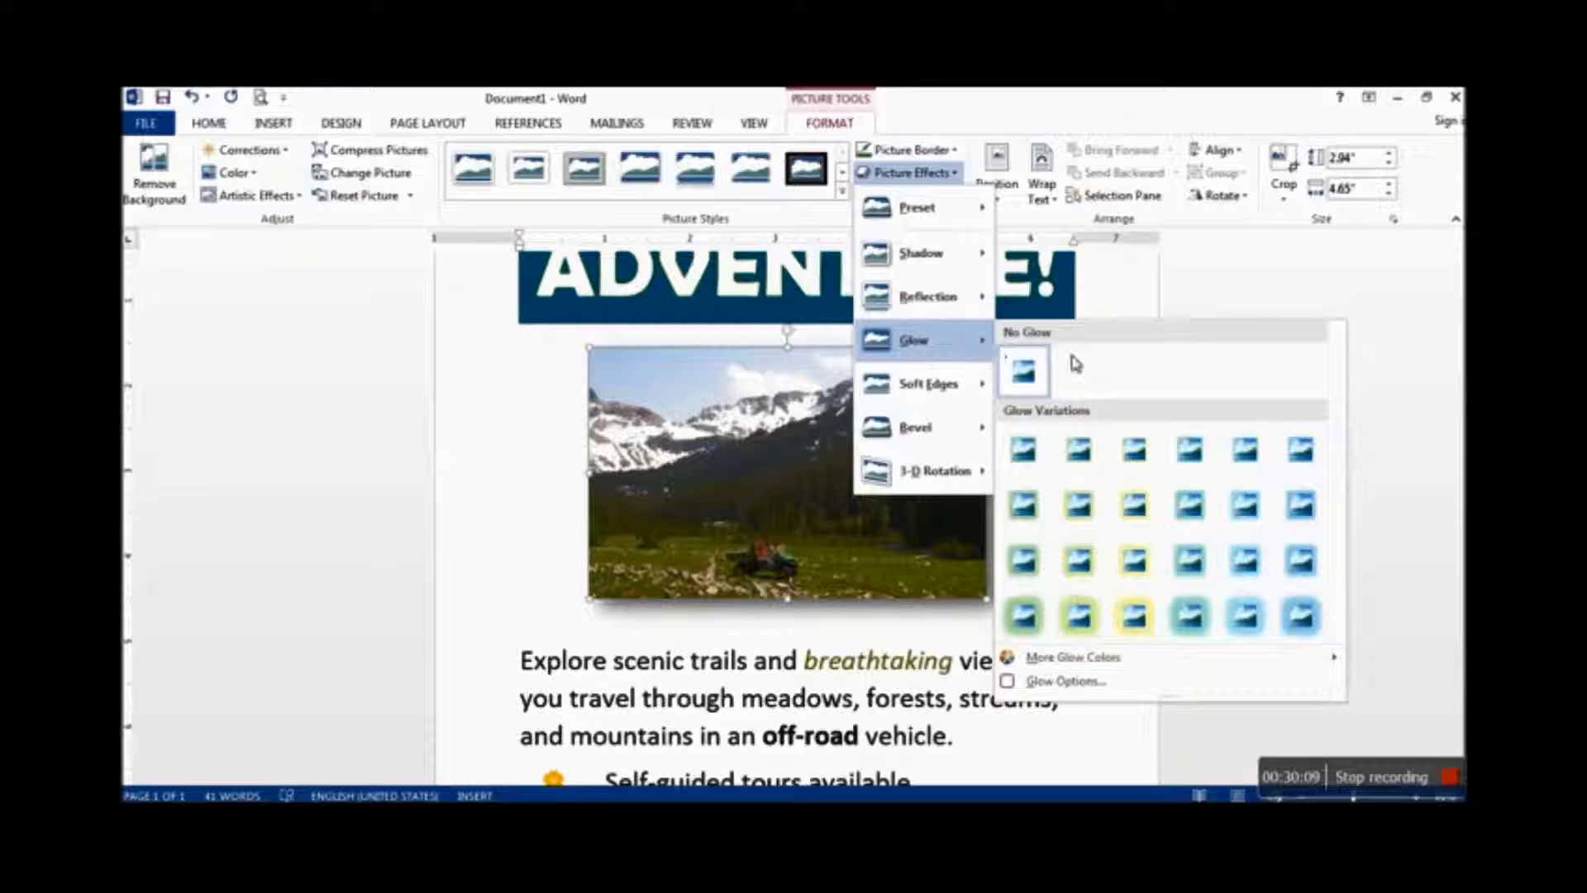
left_click(1316, 461)
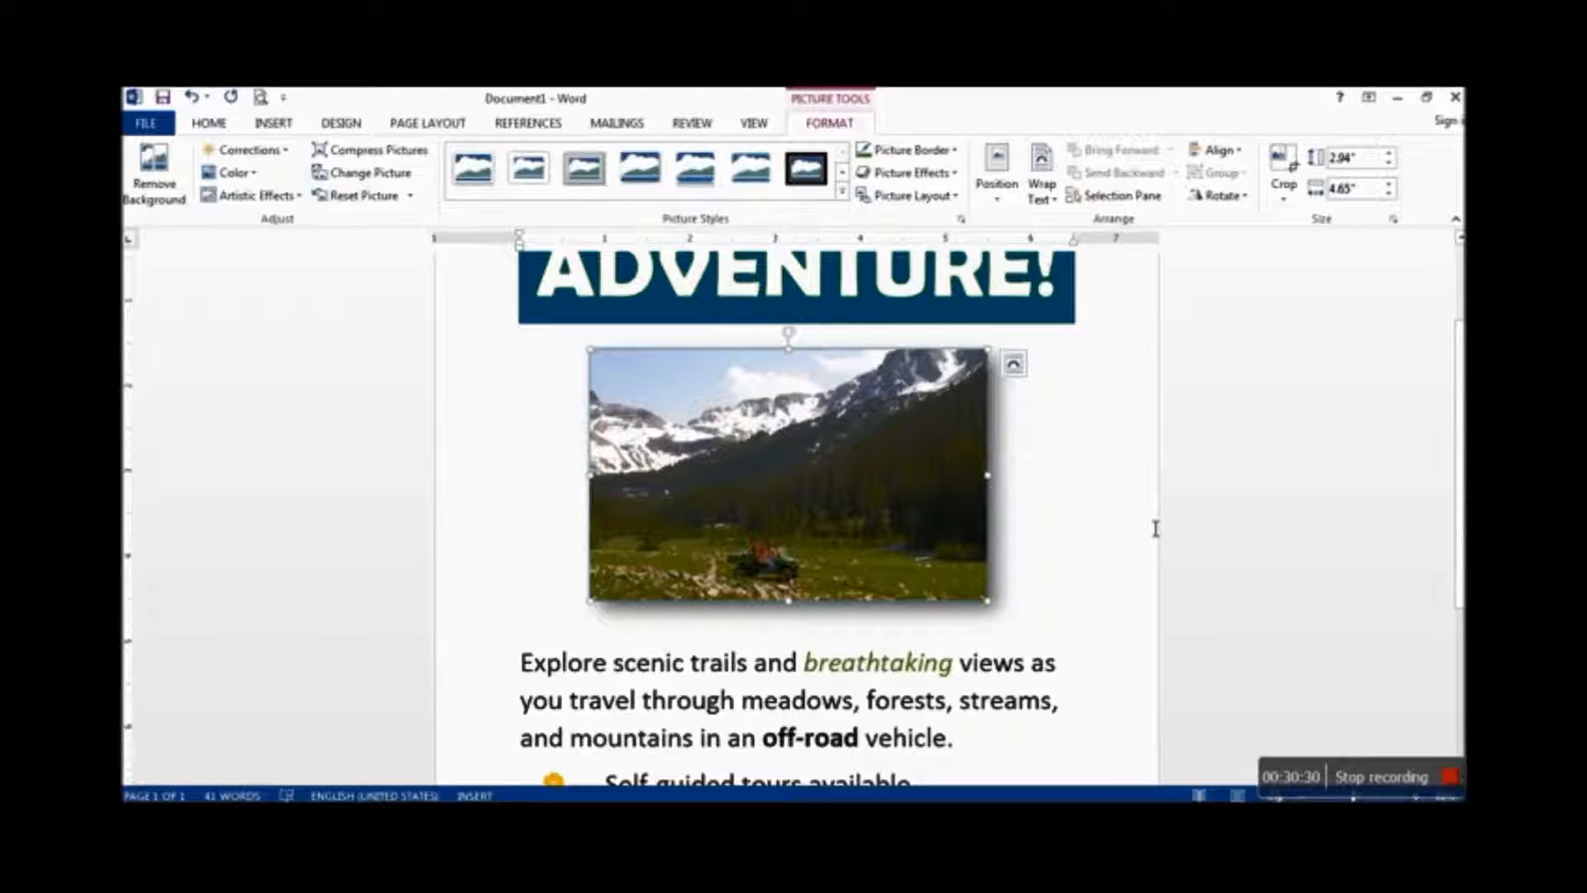
Add the first bevel effect of the second row to the picture and deselect it
left_click(924, 173)
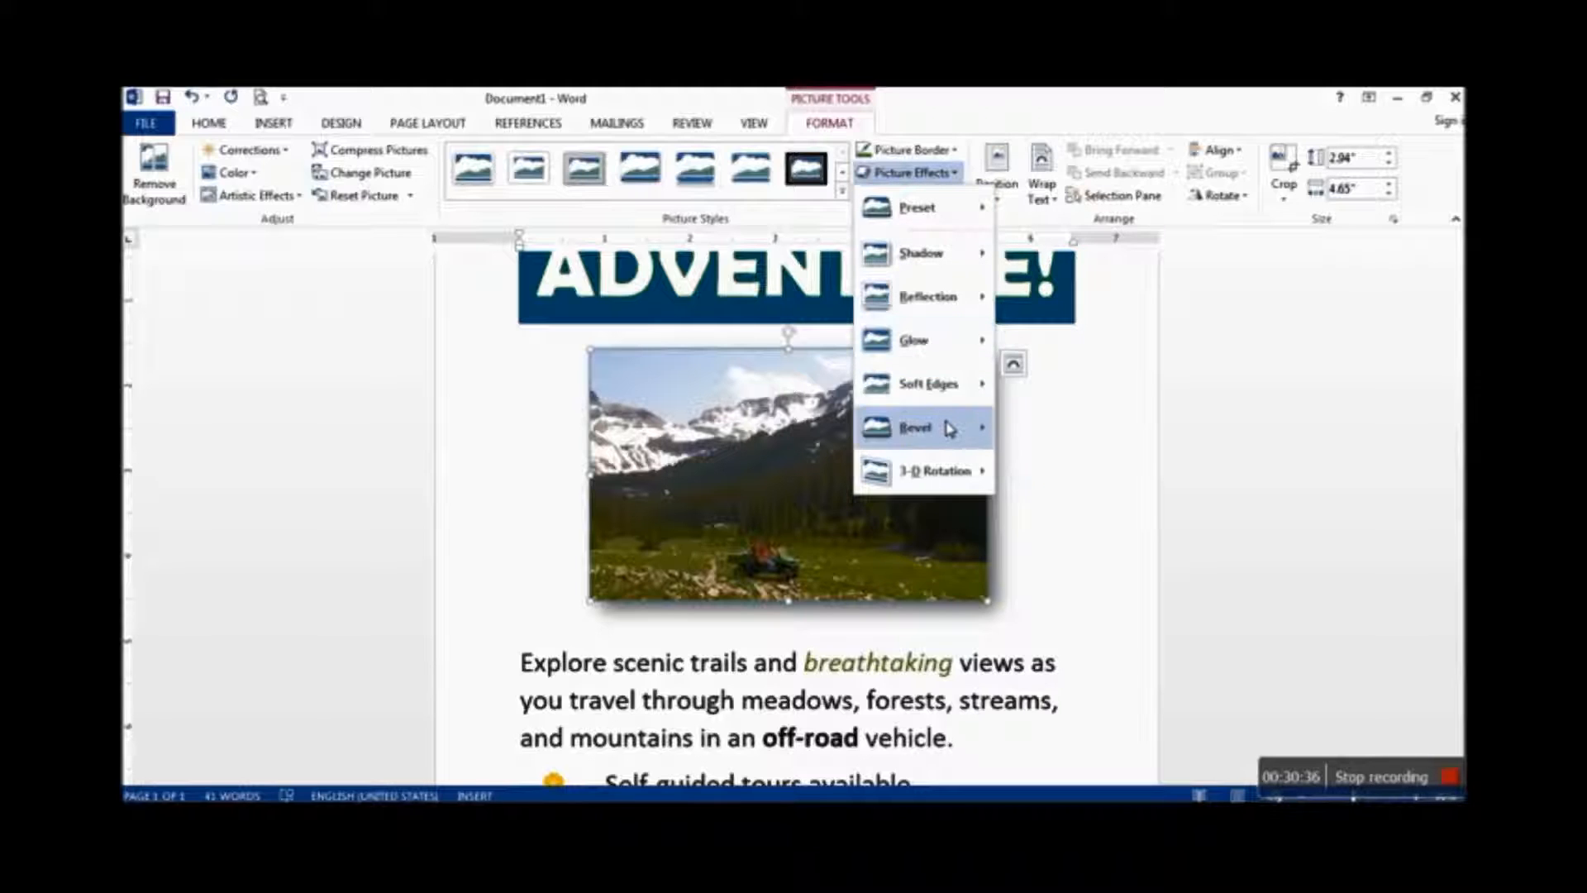
mouse_move(949, 429)
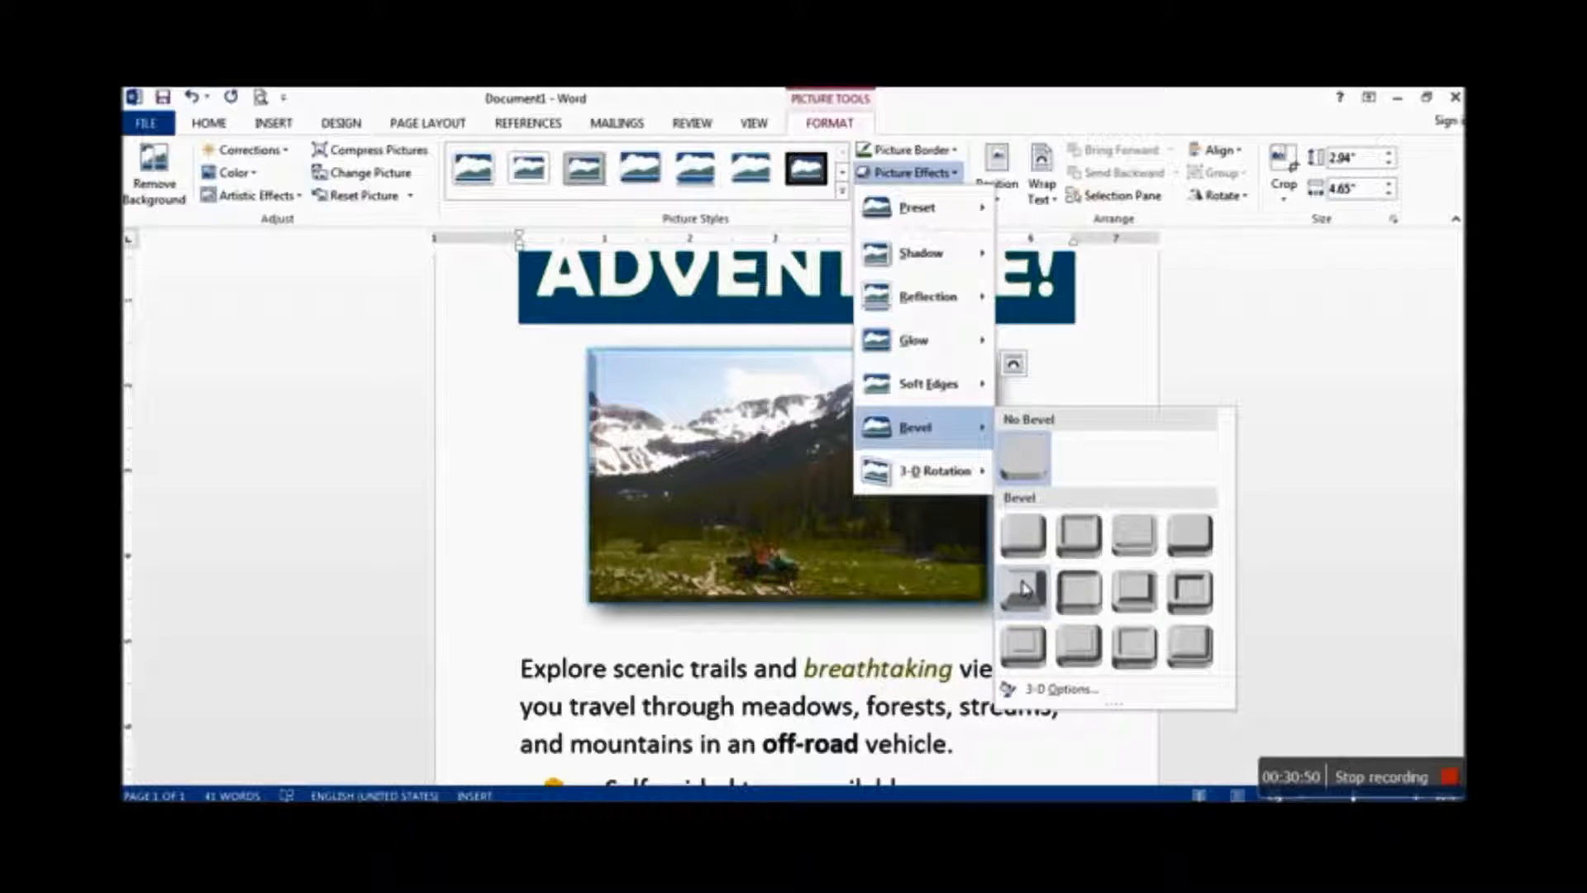
left_click(1023, 589)
left_click(1083, 567)
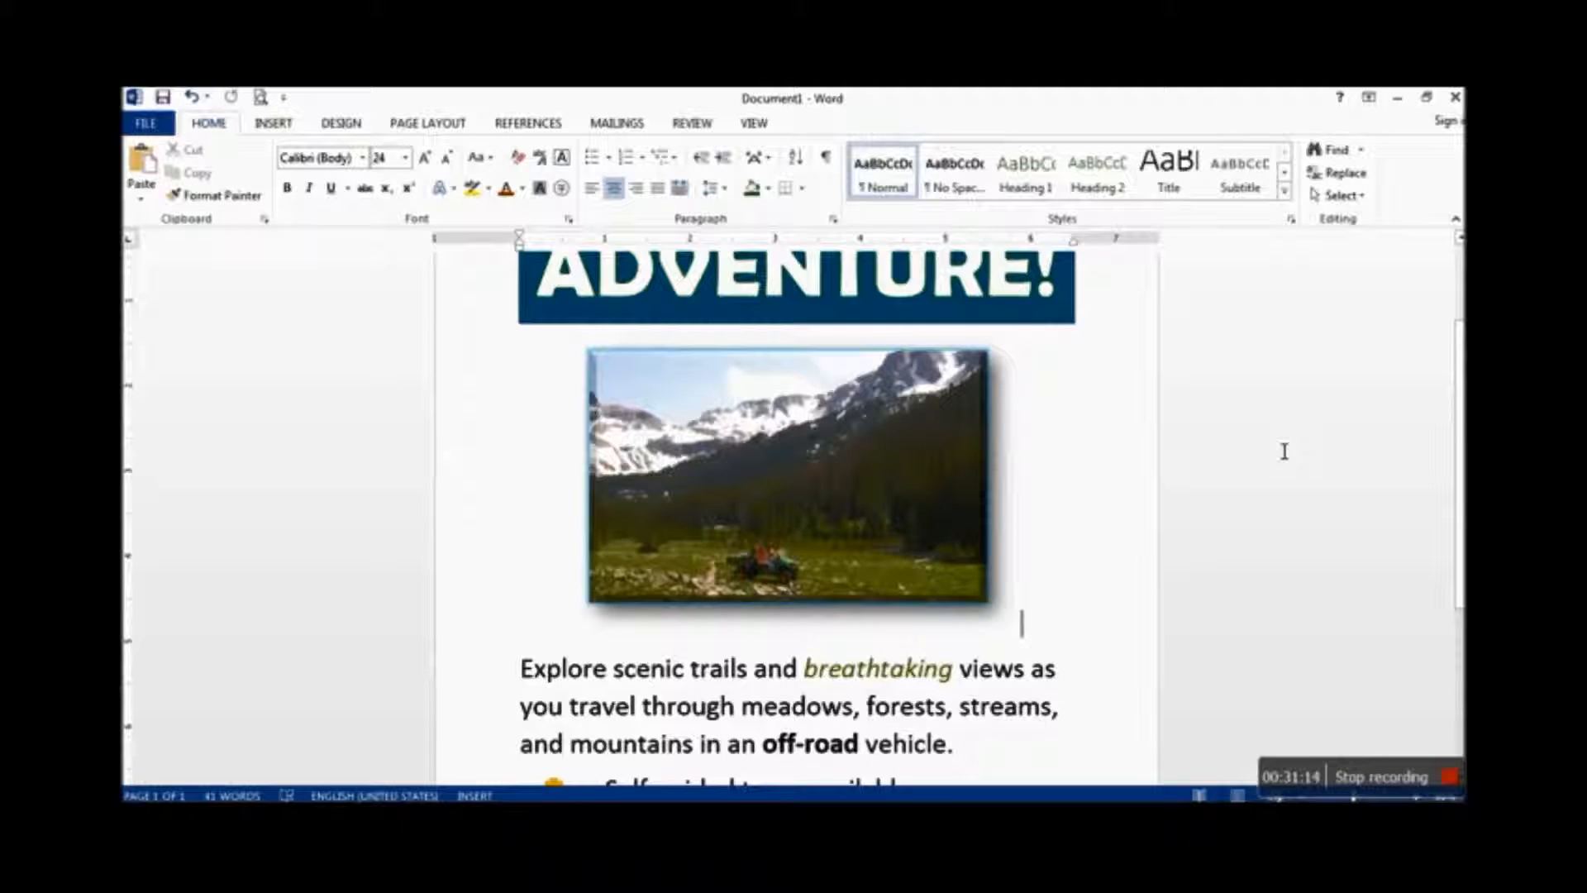
Zoom out and review the whole flyer from the headline to the booking line
scroll(1210, 393, "down", 3)
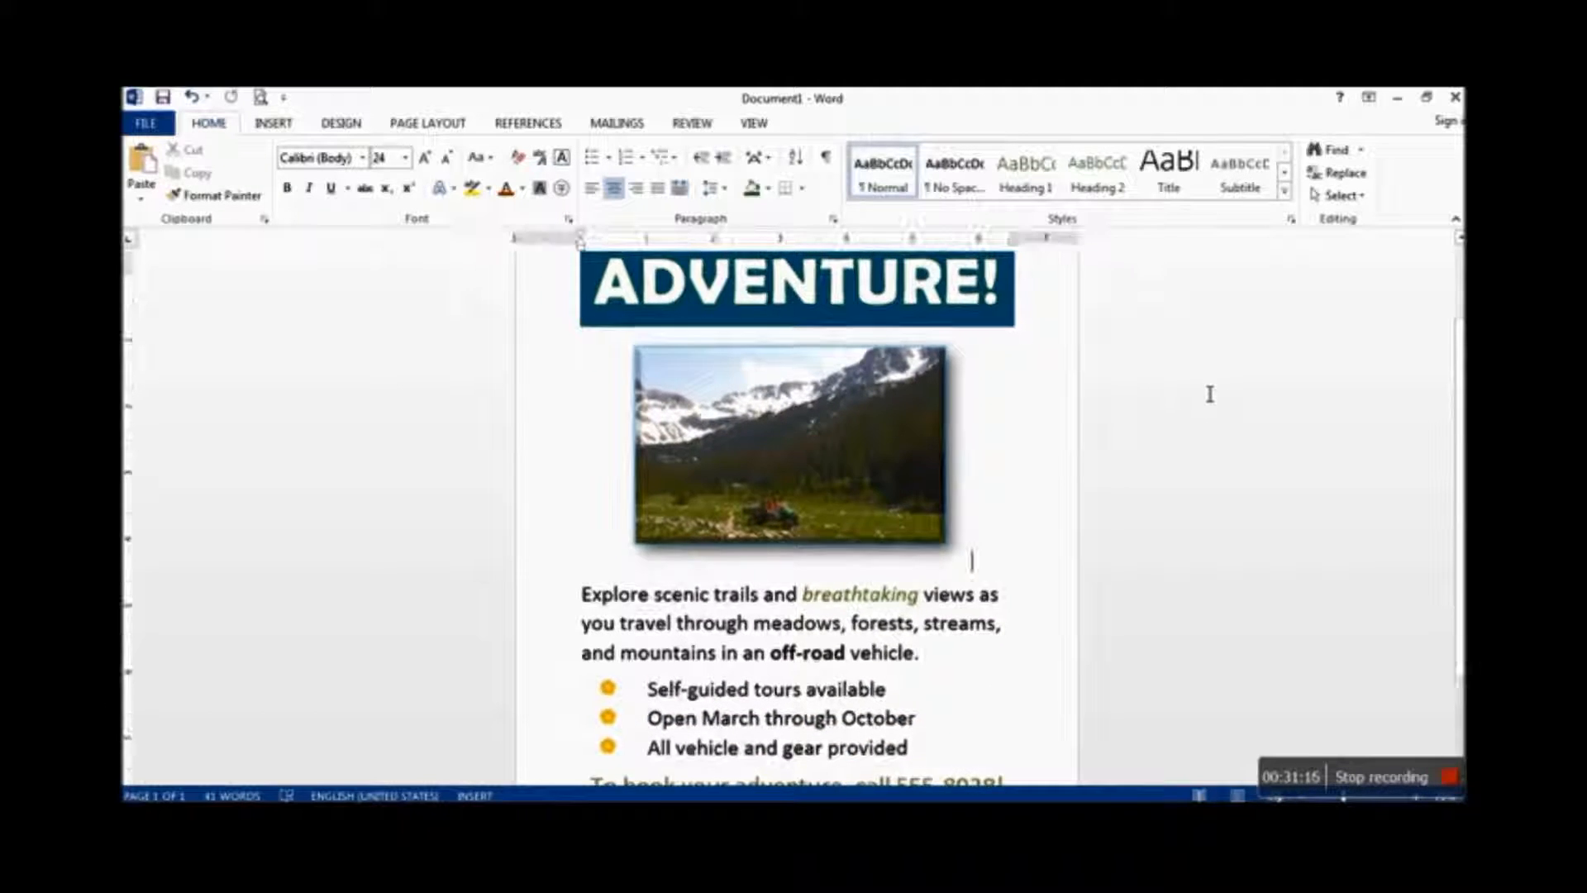
scroll(1210, 393, "down", 3)
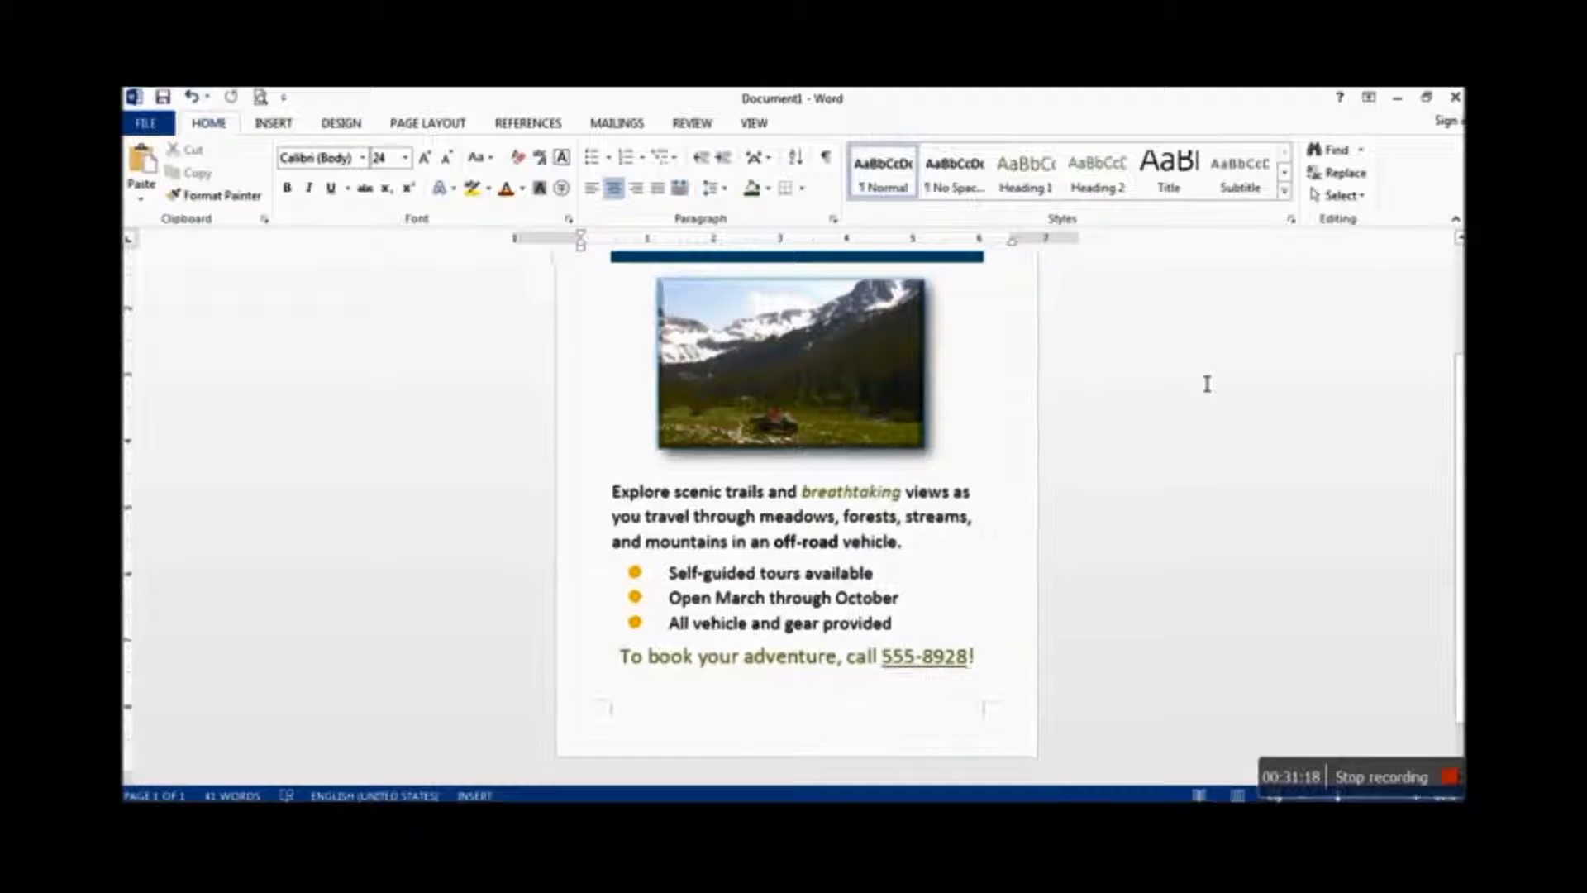
scroll(1207, 382, "up", 1)
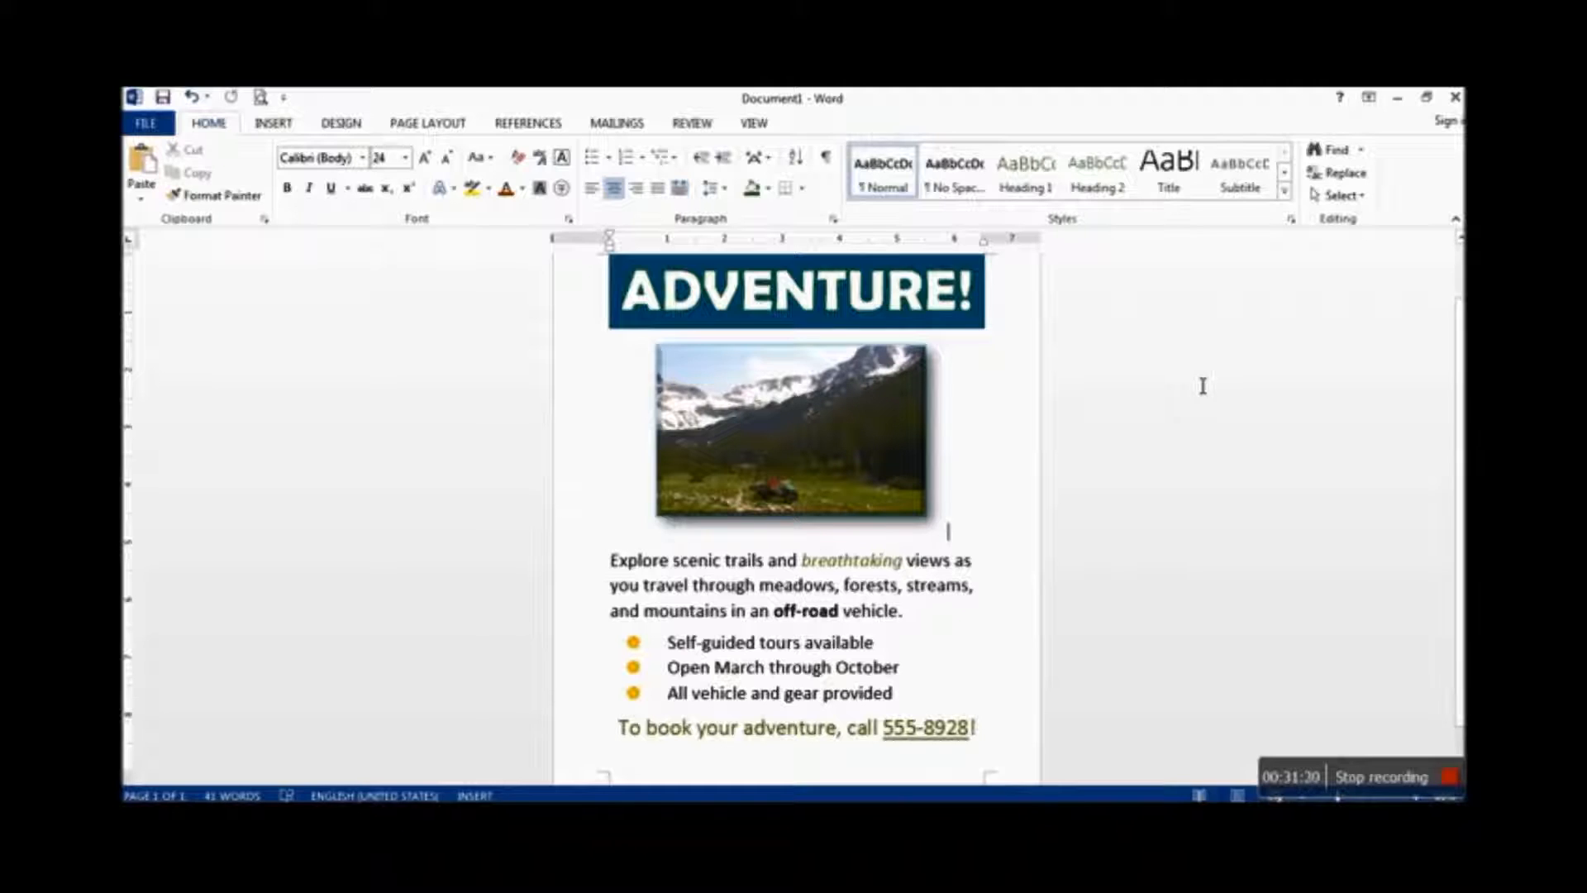
scroll(1251, 411, "up", 2)
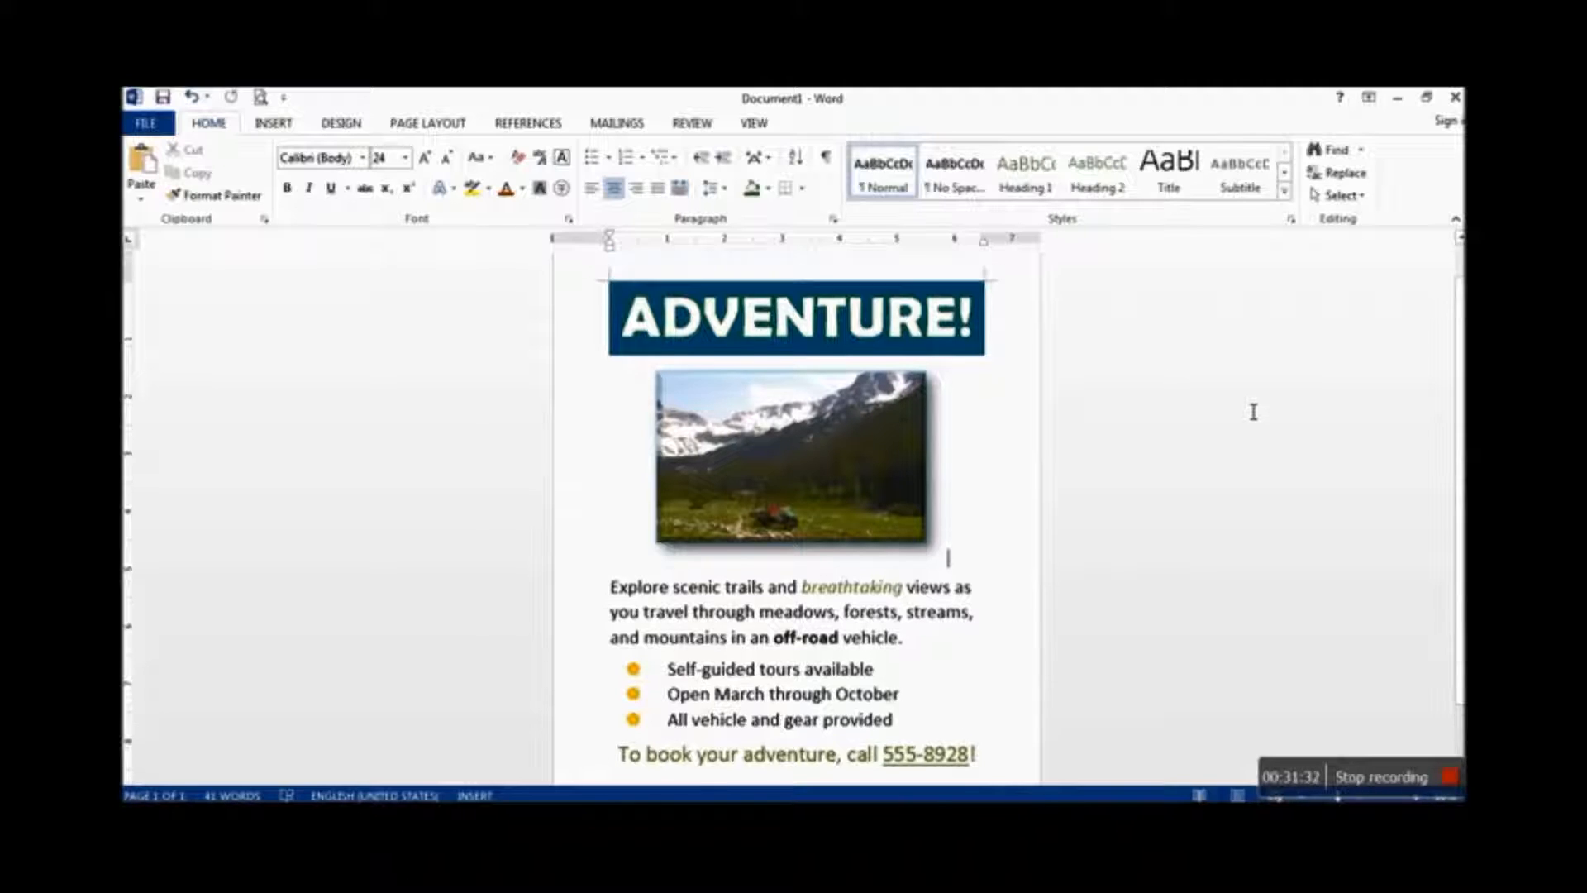
scroll(1226, 411, "down", 2)
scroll(1226, 411, "down", 1)
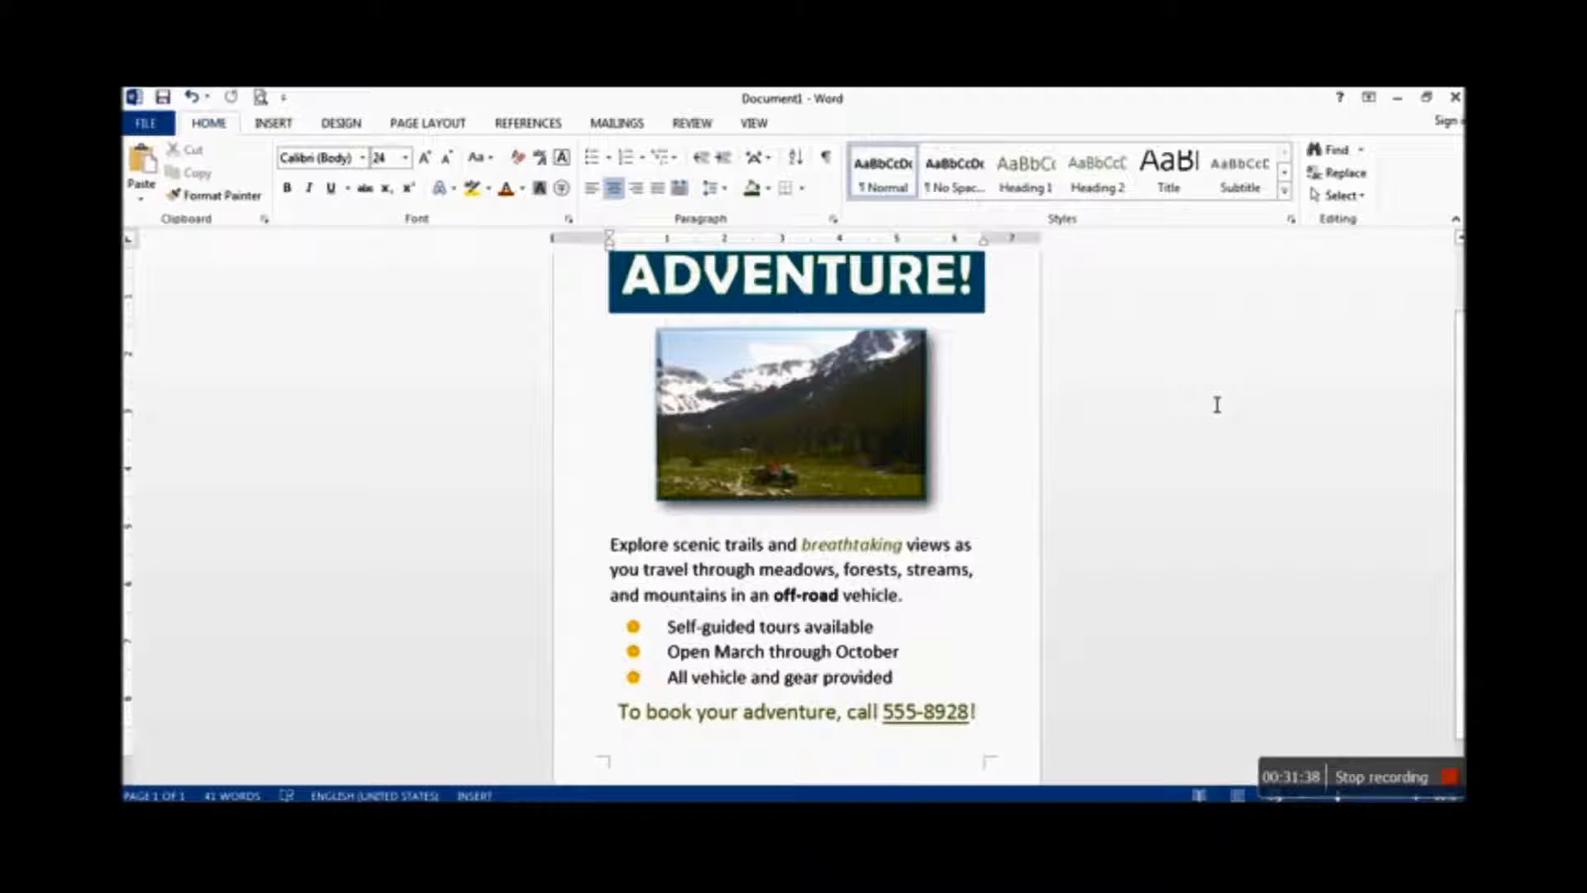
Start a page border for the whole document, using the Box setting with the second line style
left_click(332, 126)
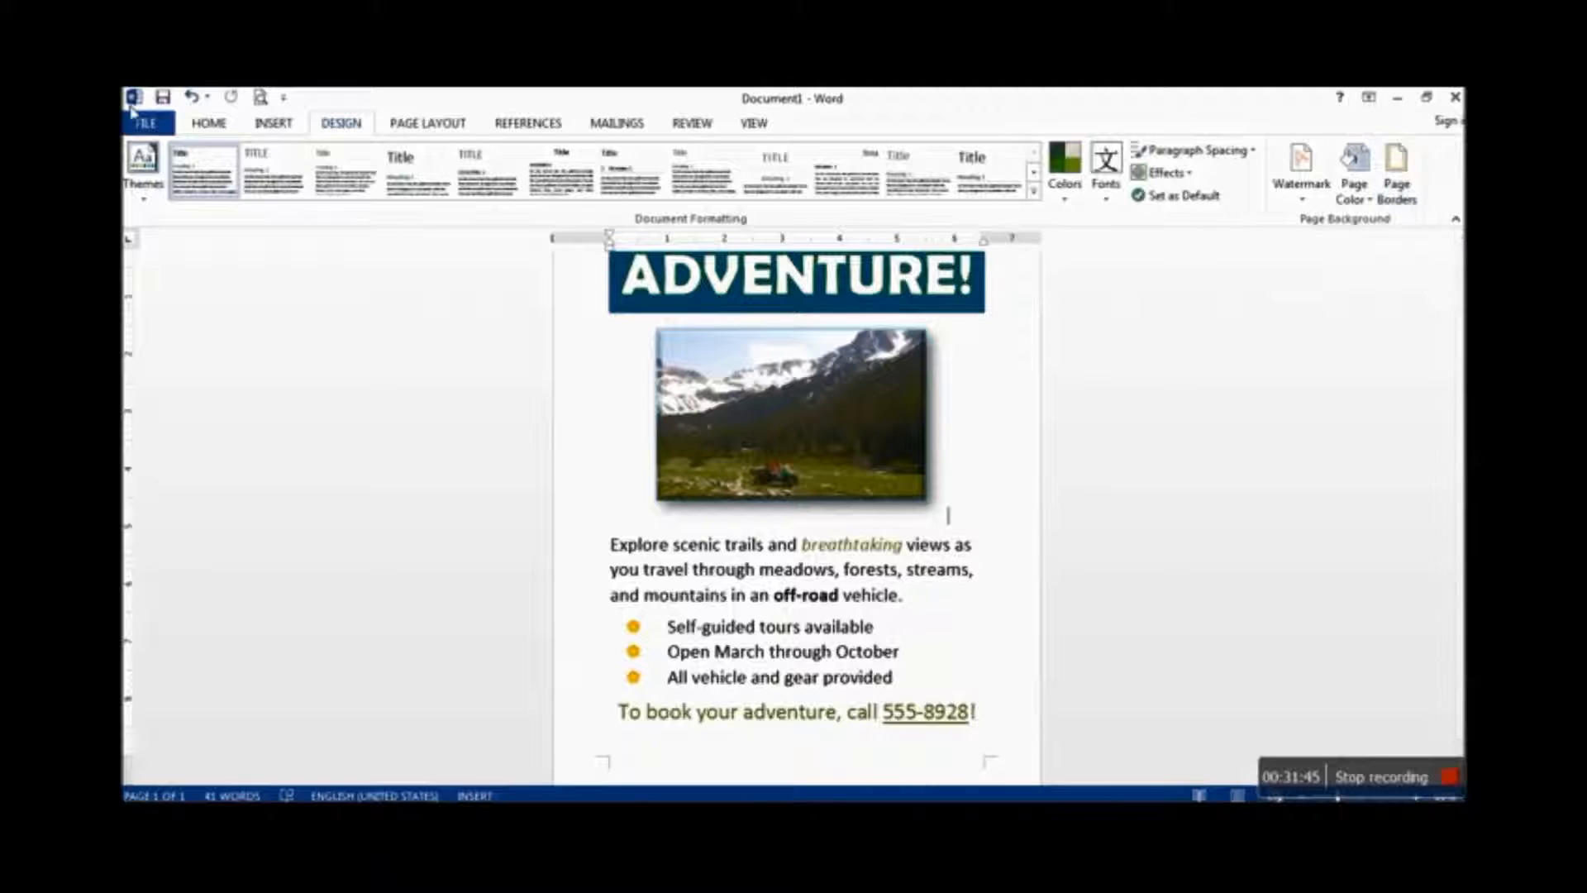
left_click(214, 131)
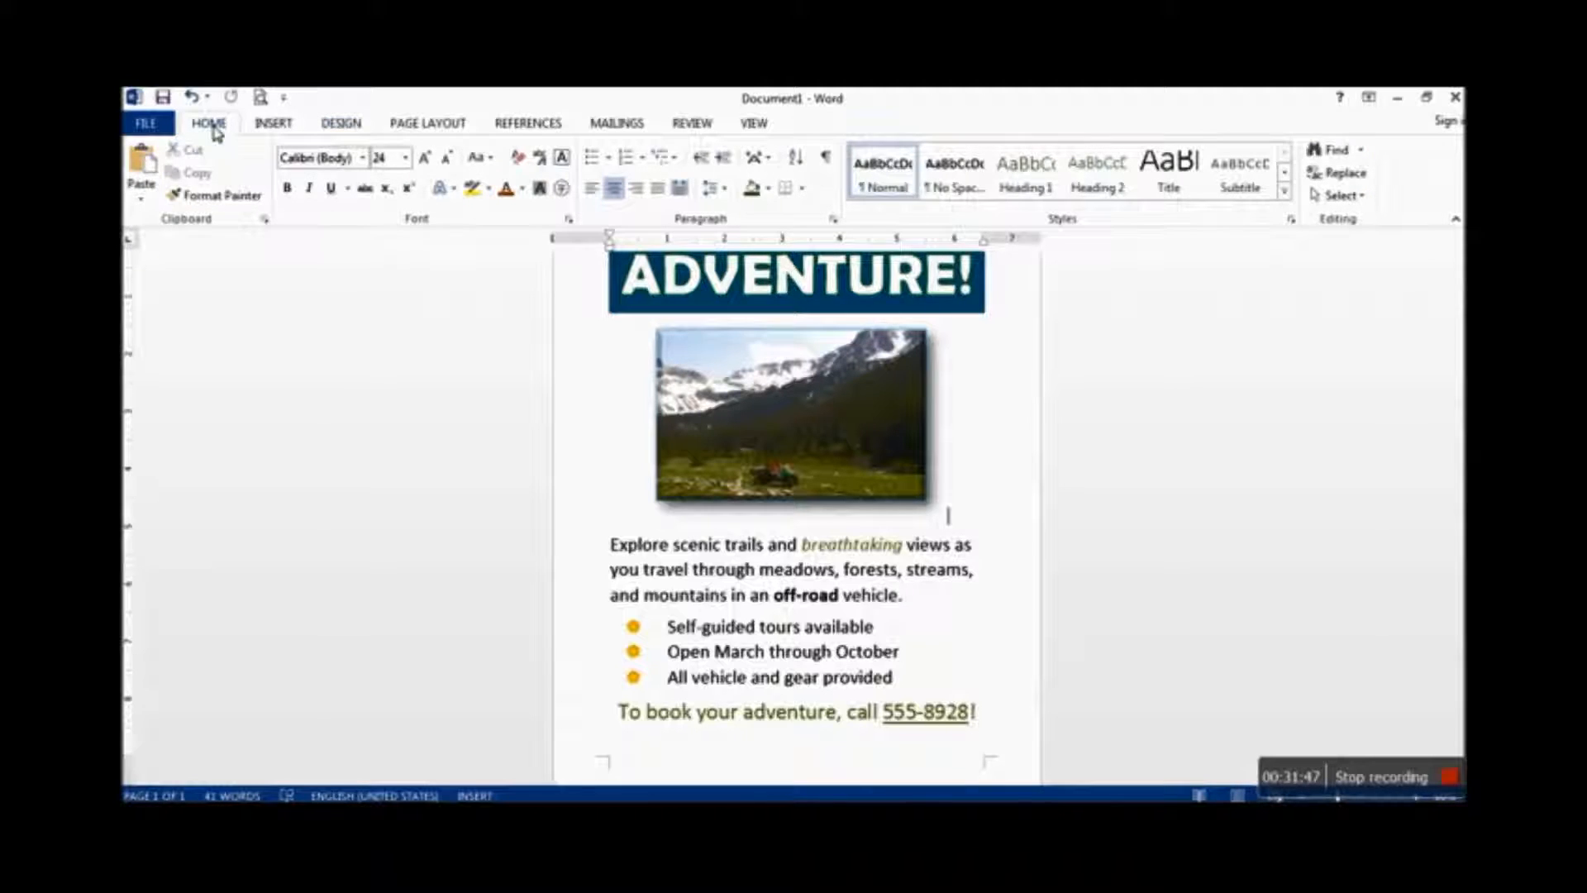
left_click(801, 188)
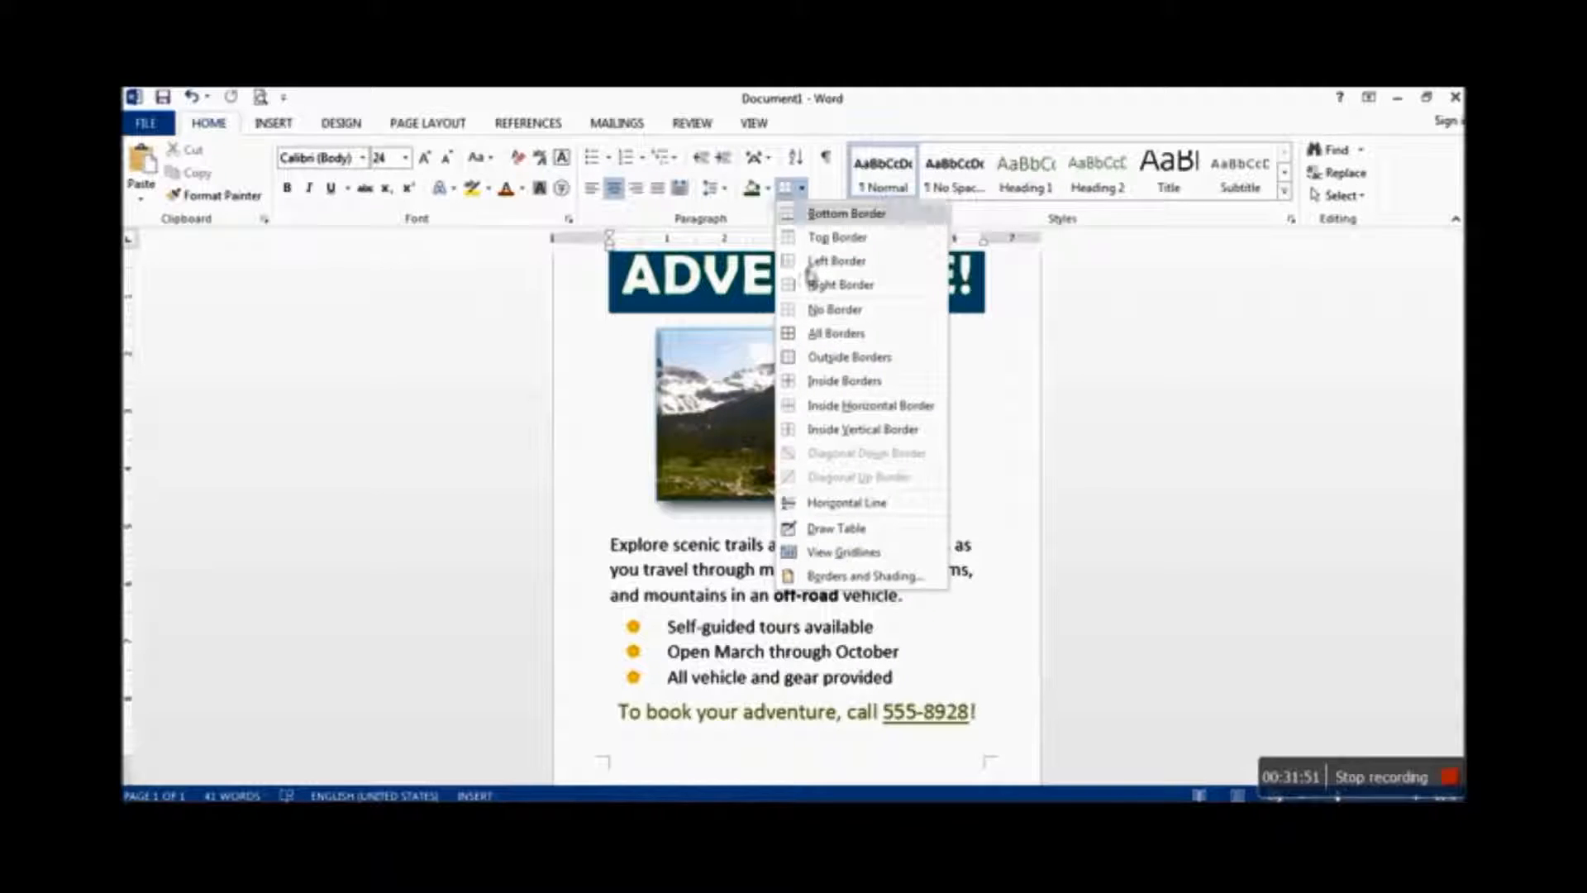
left_click(860, 578)
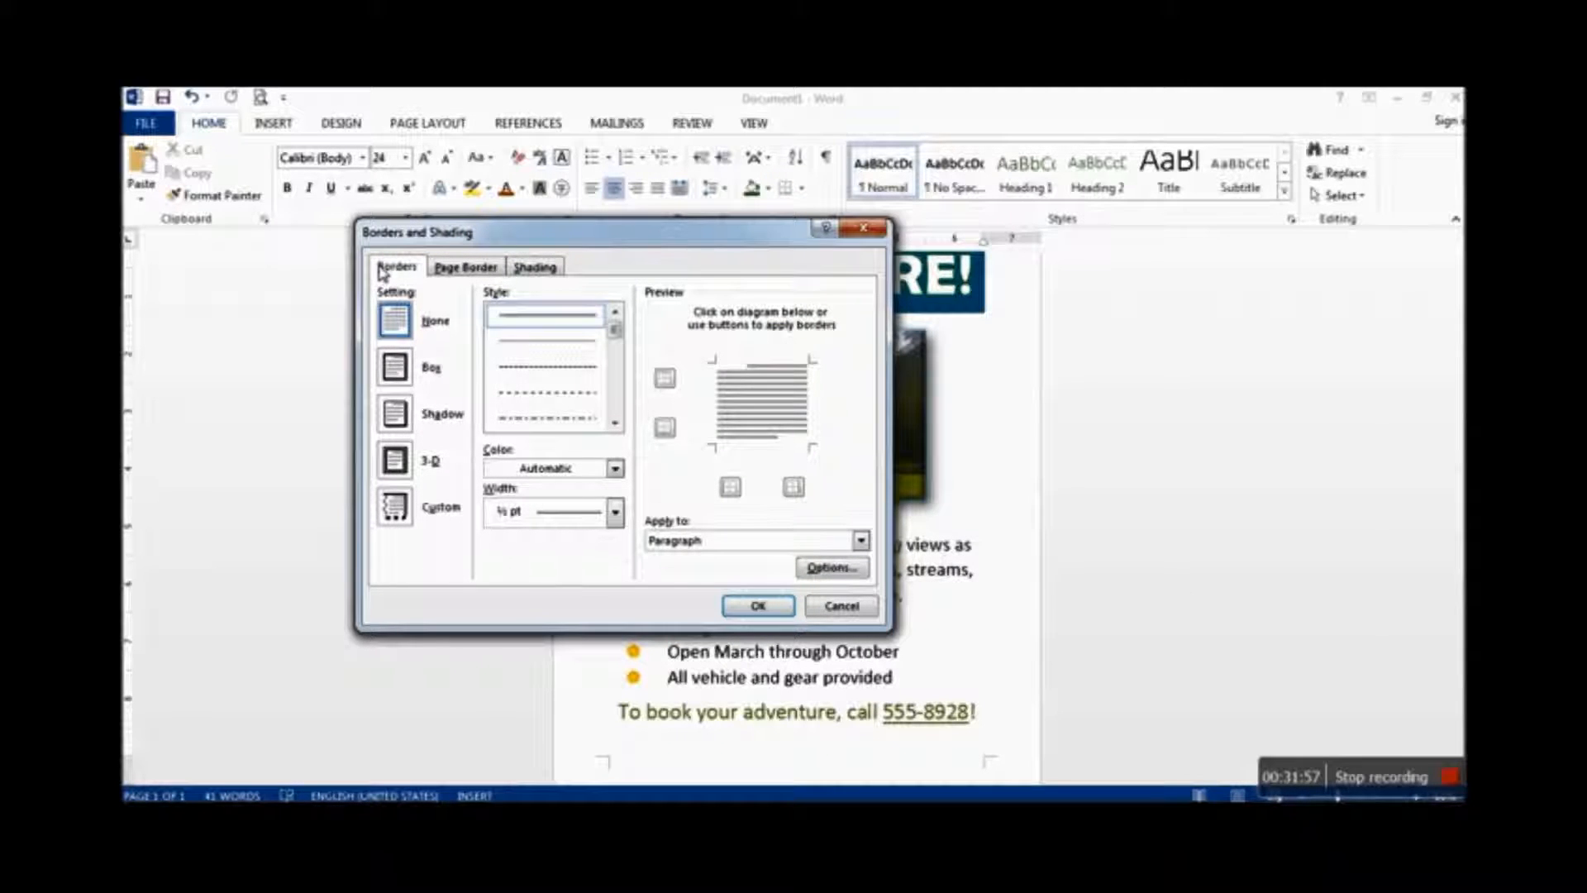
left_click(460, 269)
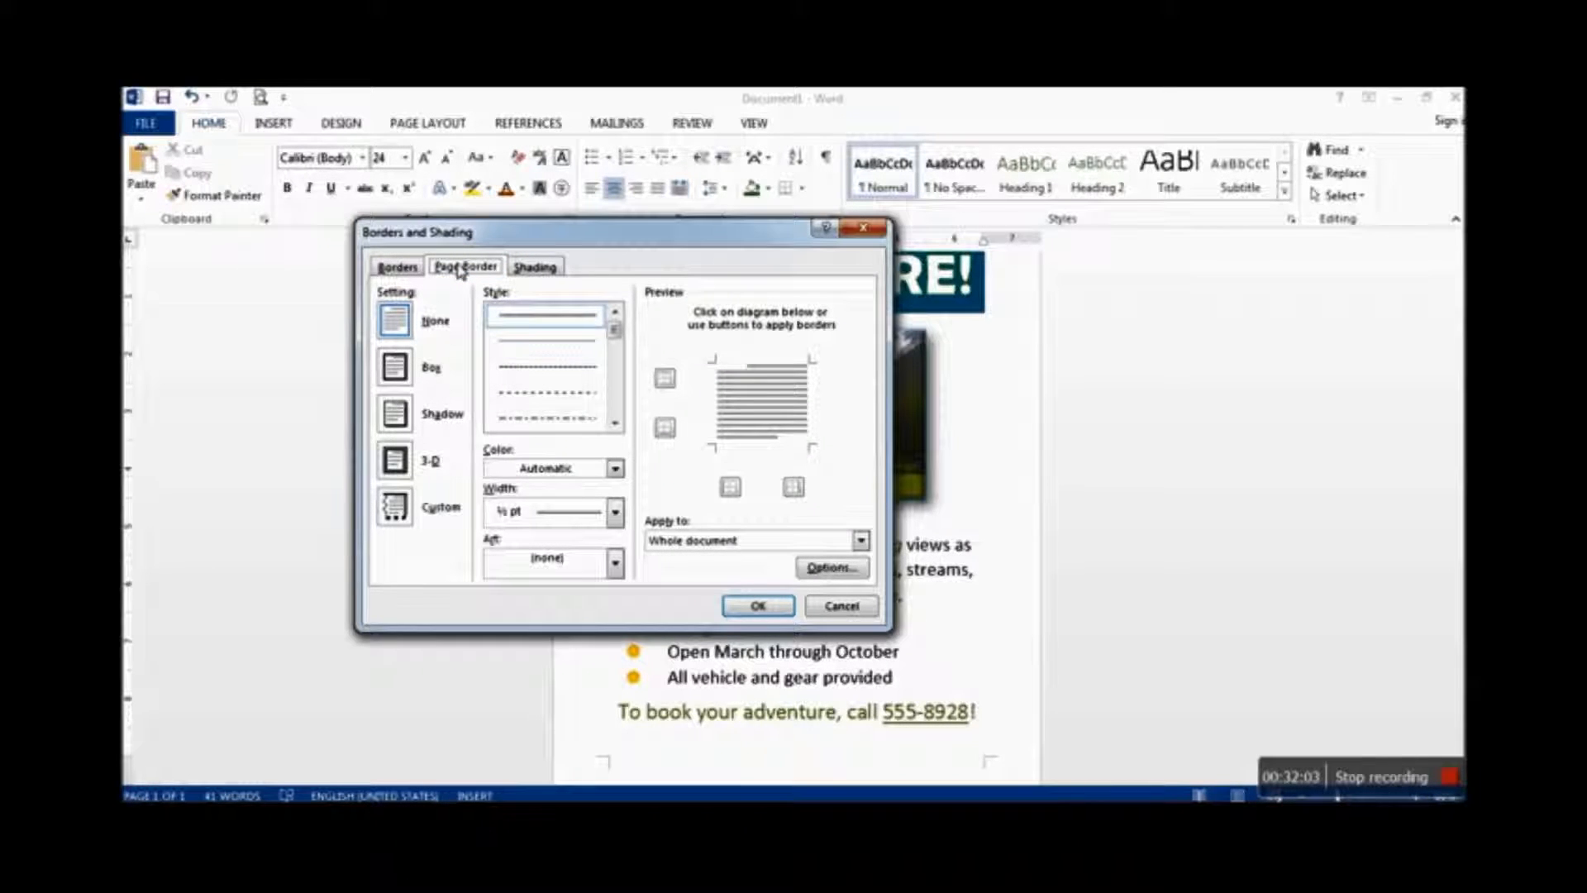
left_click(528, 341)
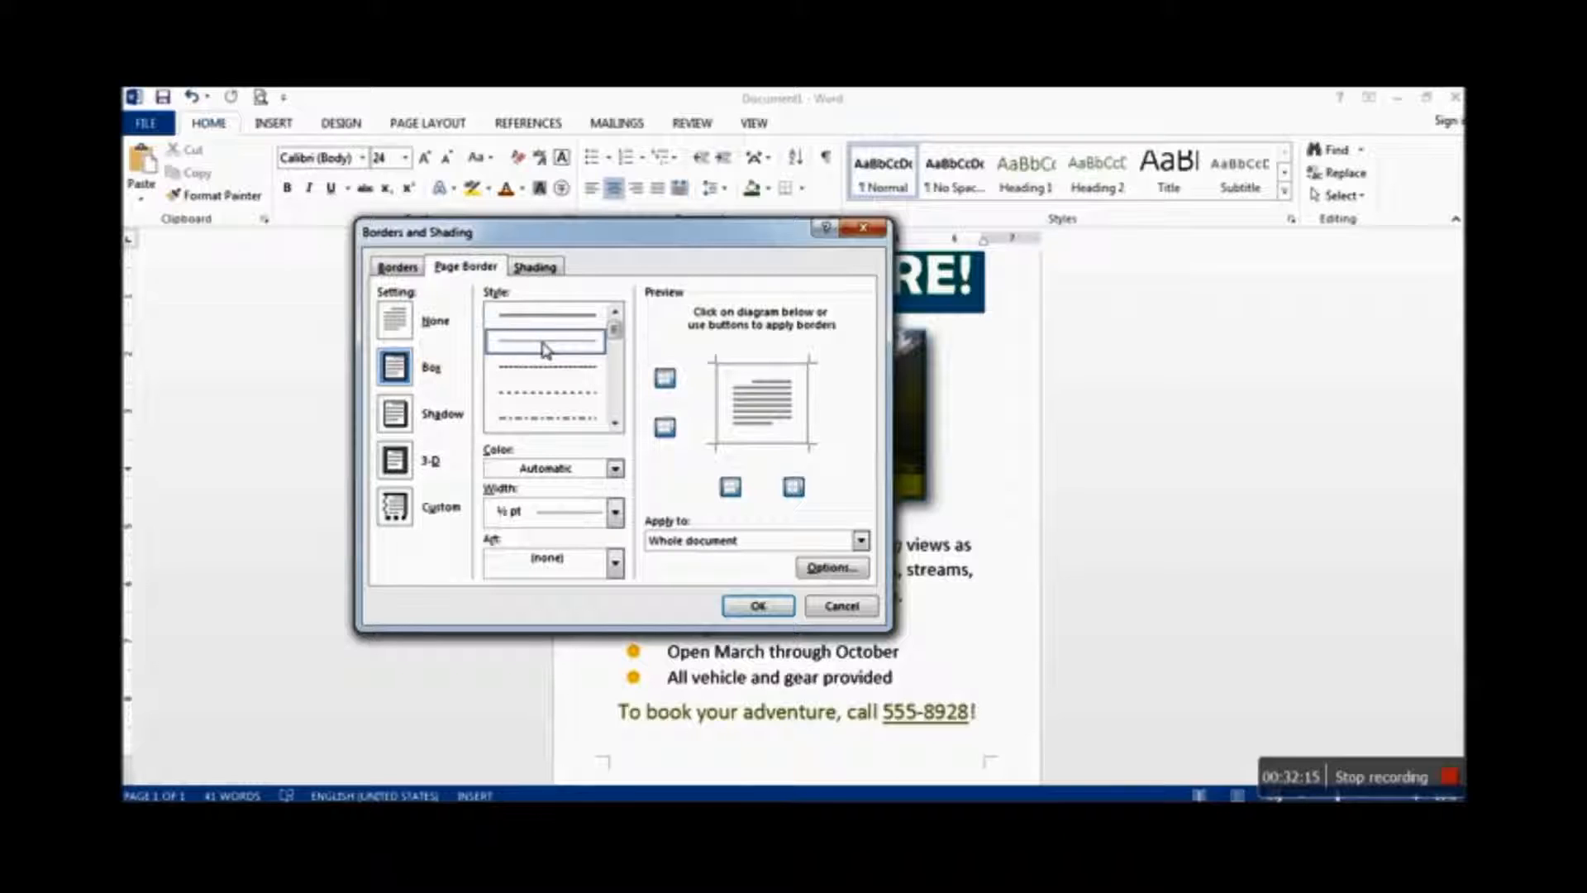
Set the page border's color to the lightest tint of the olive accent theme color and its width to 4 ½ pt
left_click(616, 469)
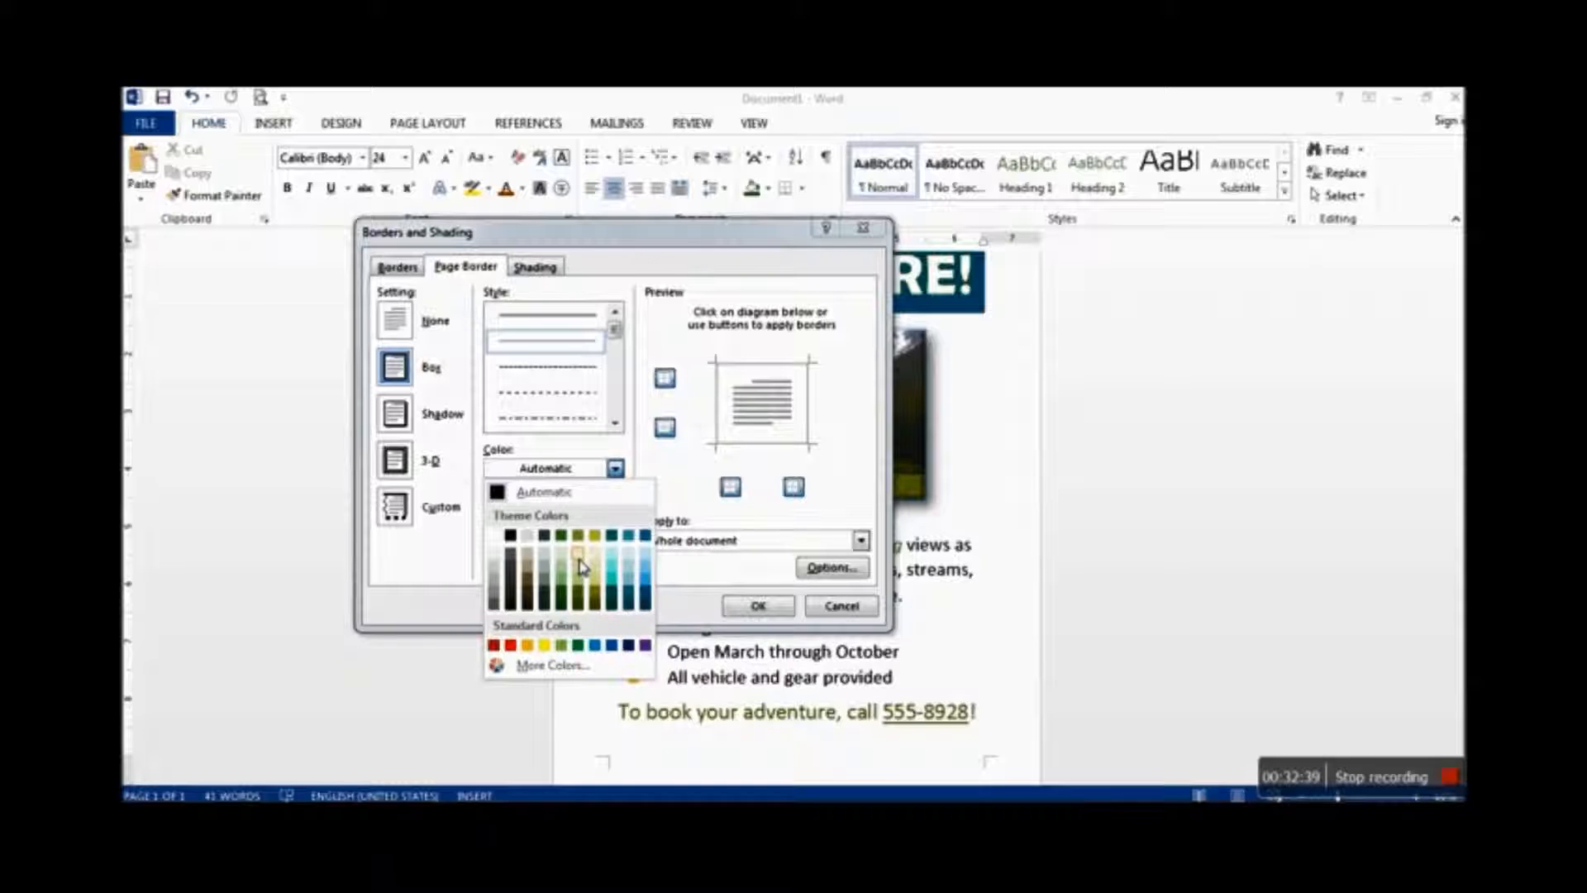
left_click(579, 559)
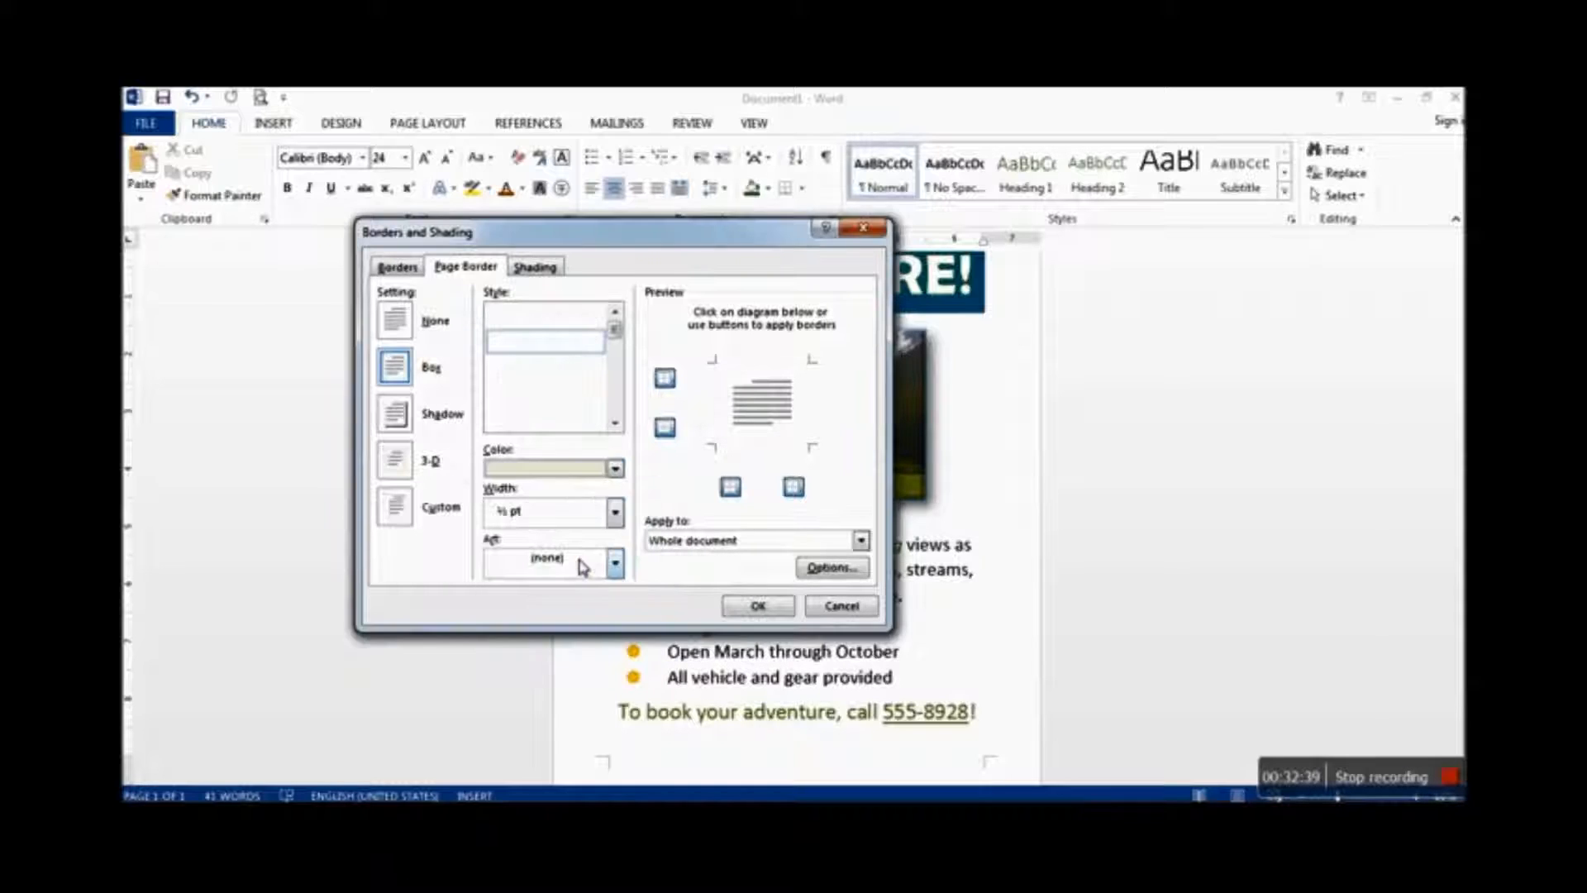
left_click(615, 512)
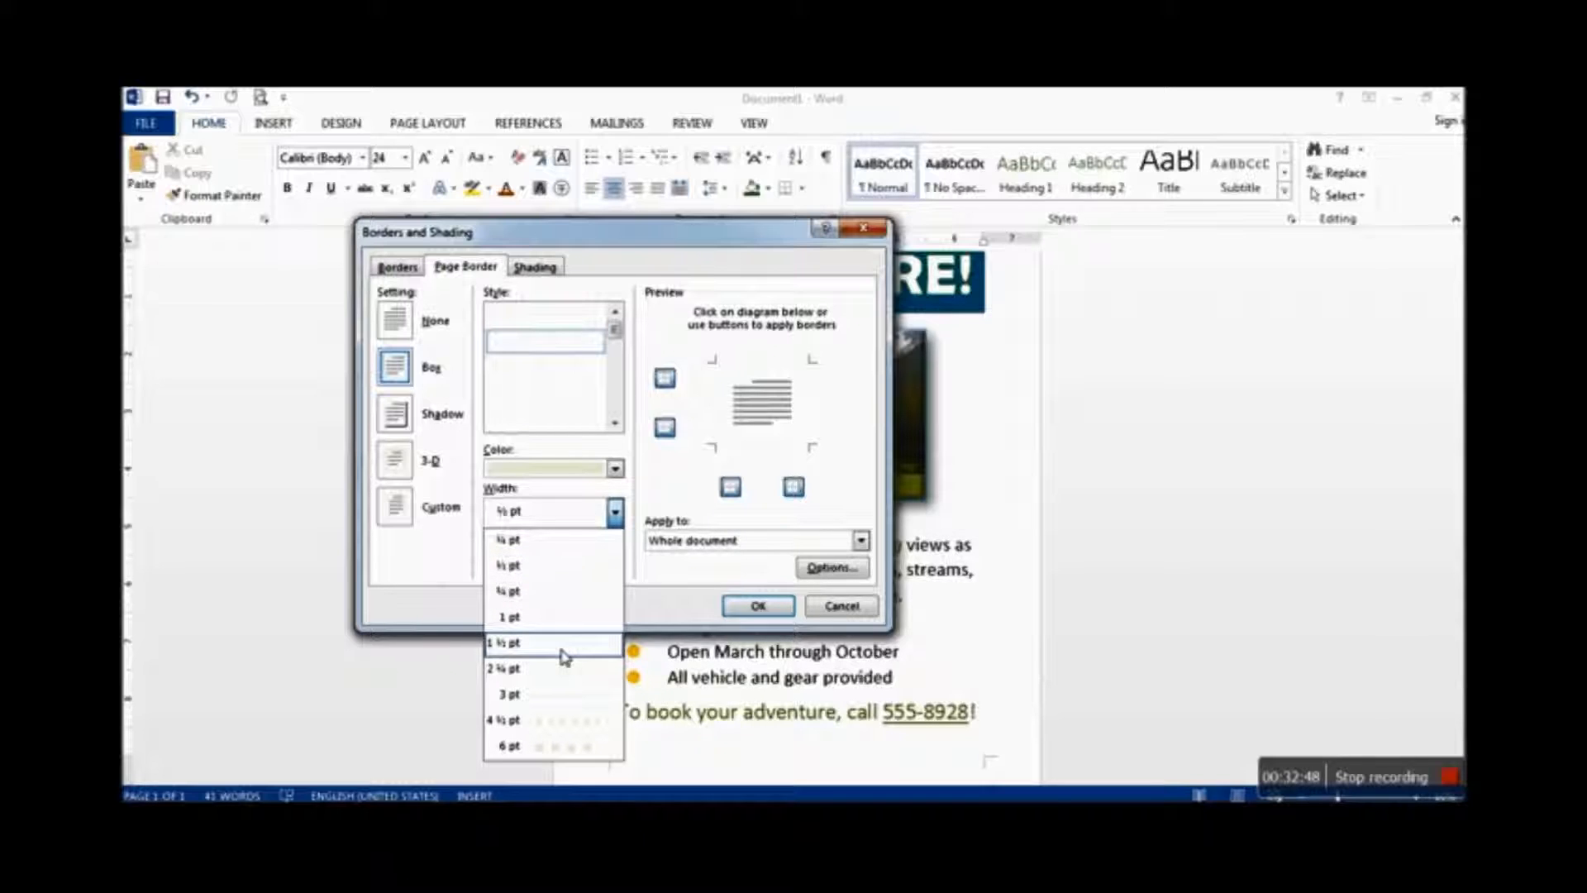
left_click(568, 722)
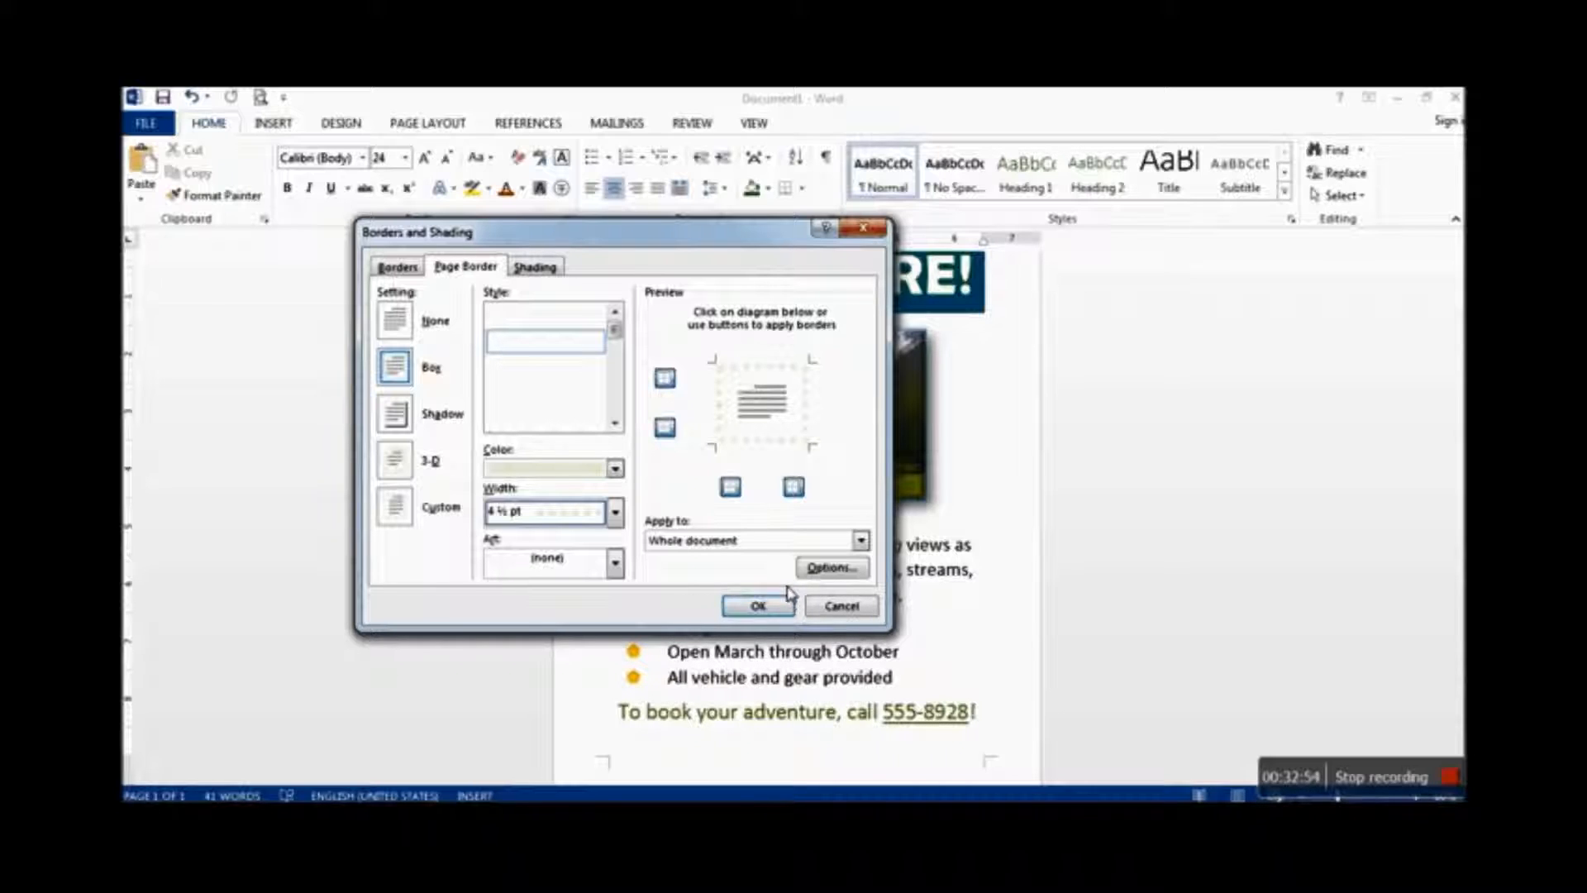
Look through the art border choices, leave the art set to none, and apply the page border to the whole document
left_click(615, 565)
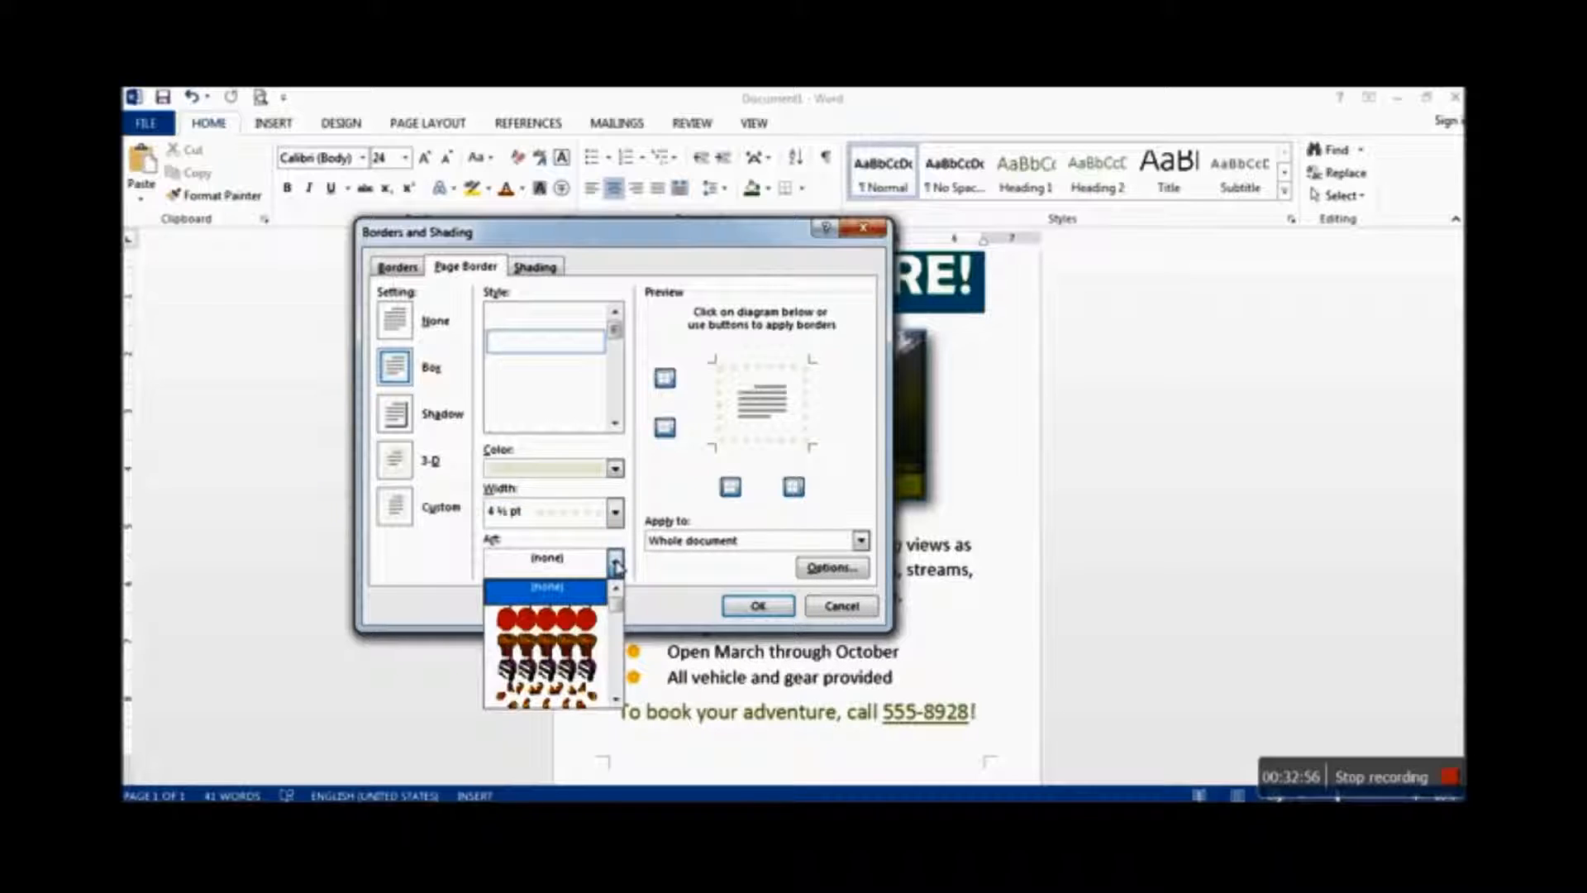
left_click(616, 700)
left_click(616, 702)
left_click(617, 702)
left_click(617, 702)
scroll(617, 701, "down", 10)
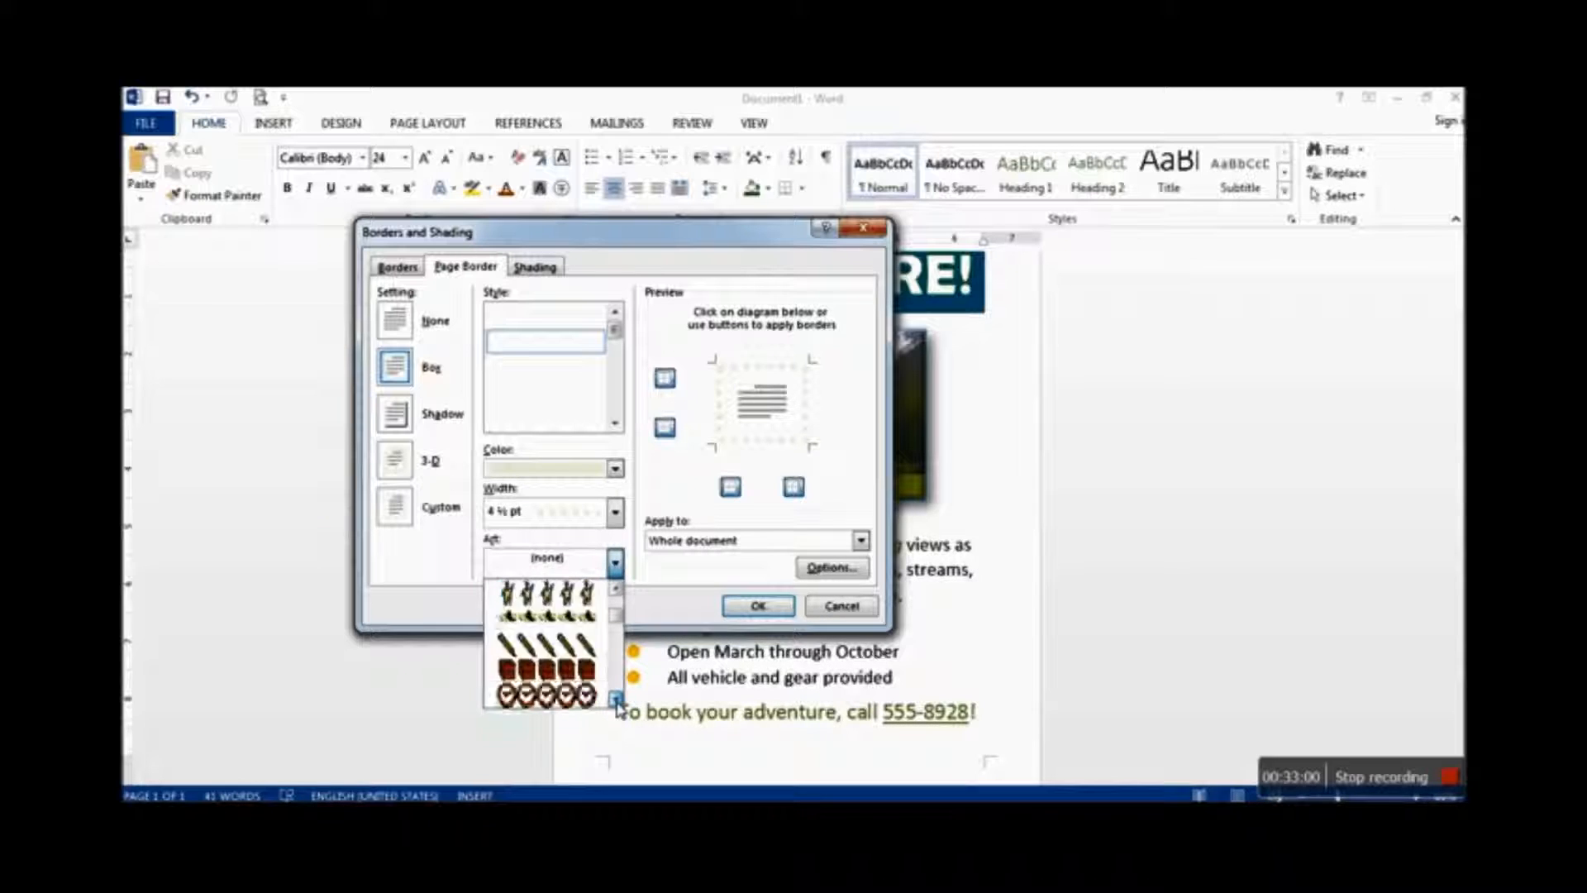
scroll(617, 701, "down", 10)
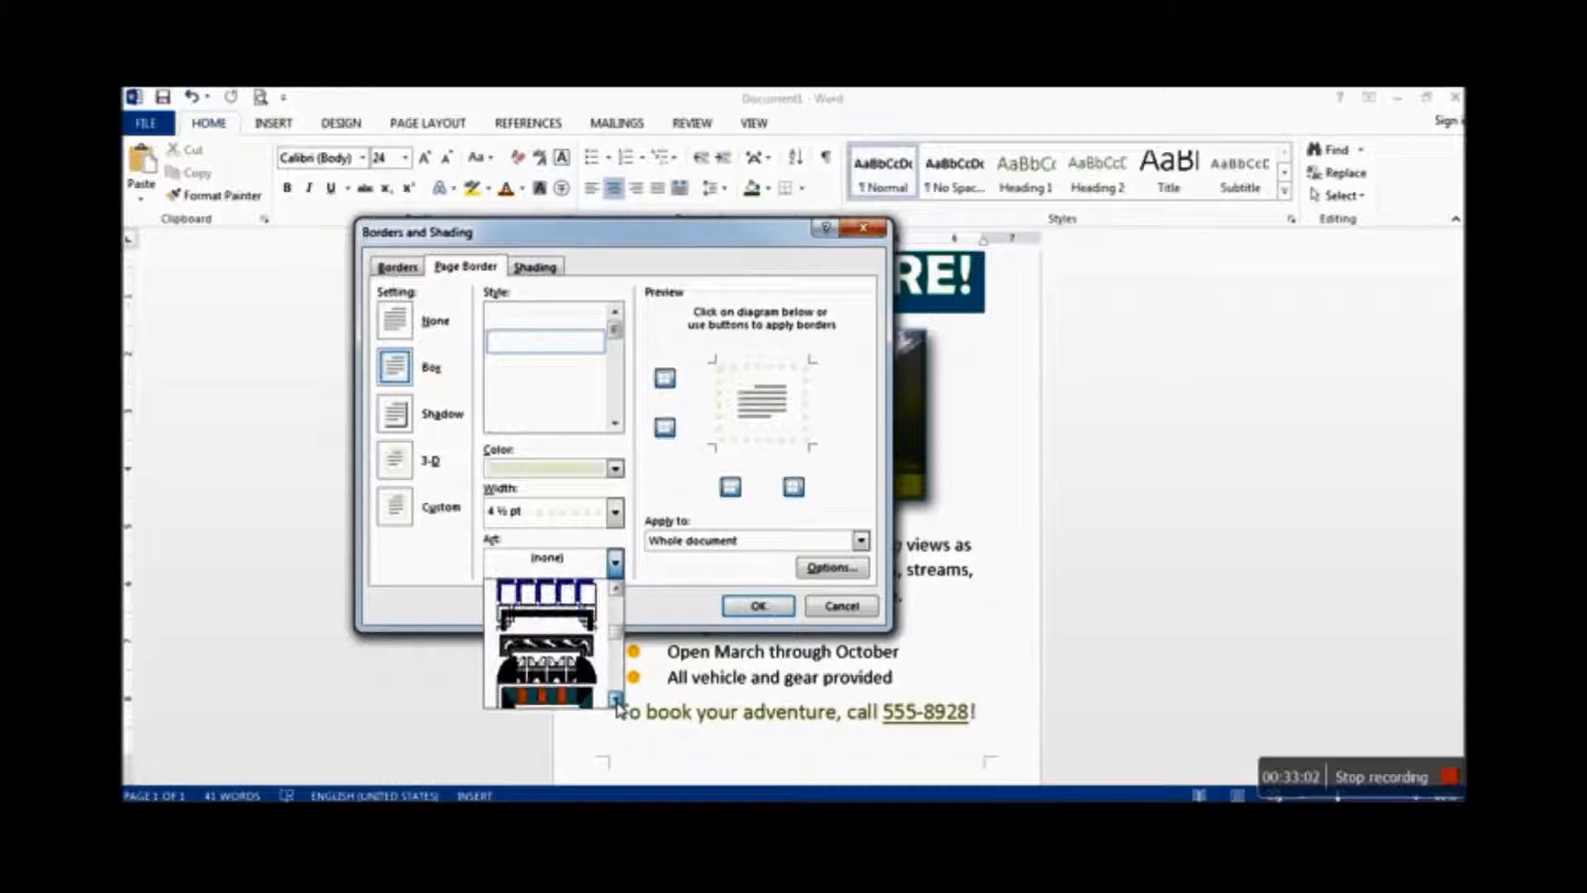
left_click(632, 564)
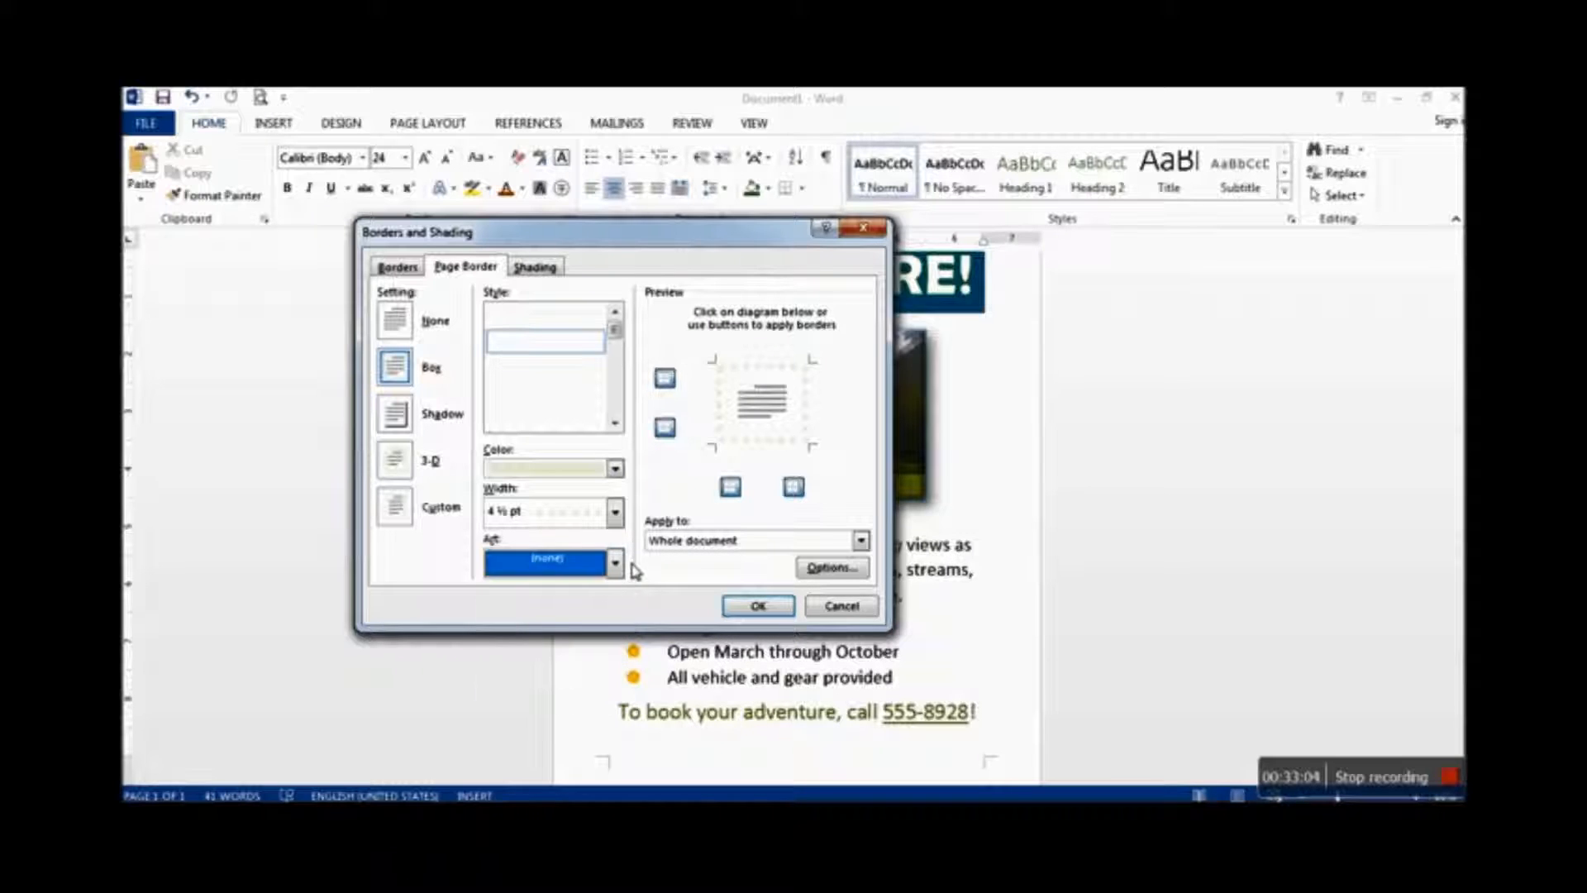
left_click(766, 608)
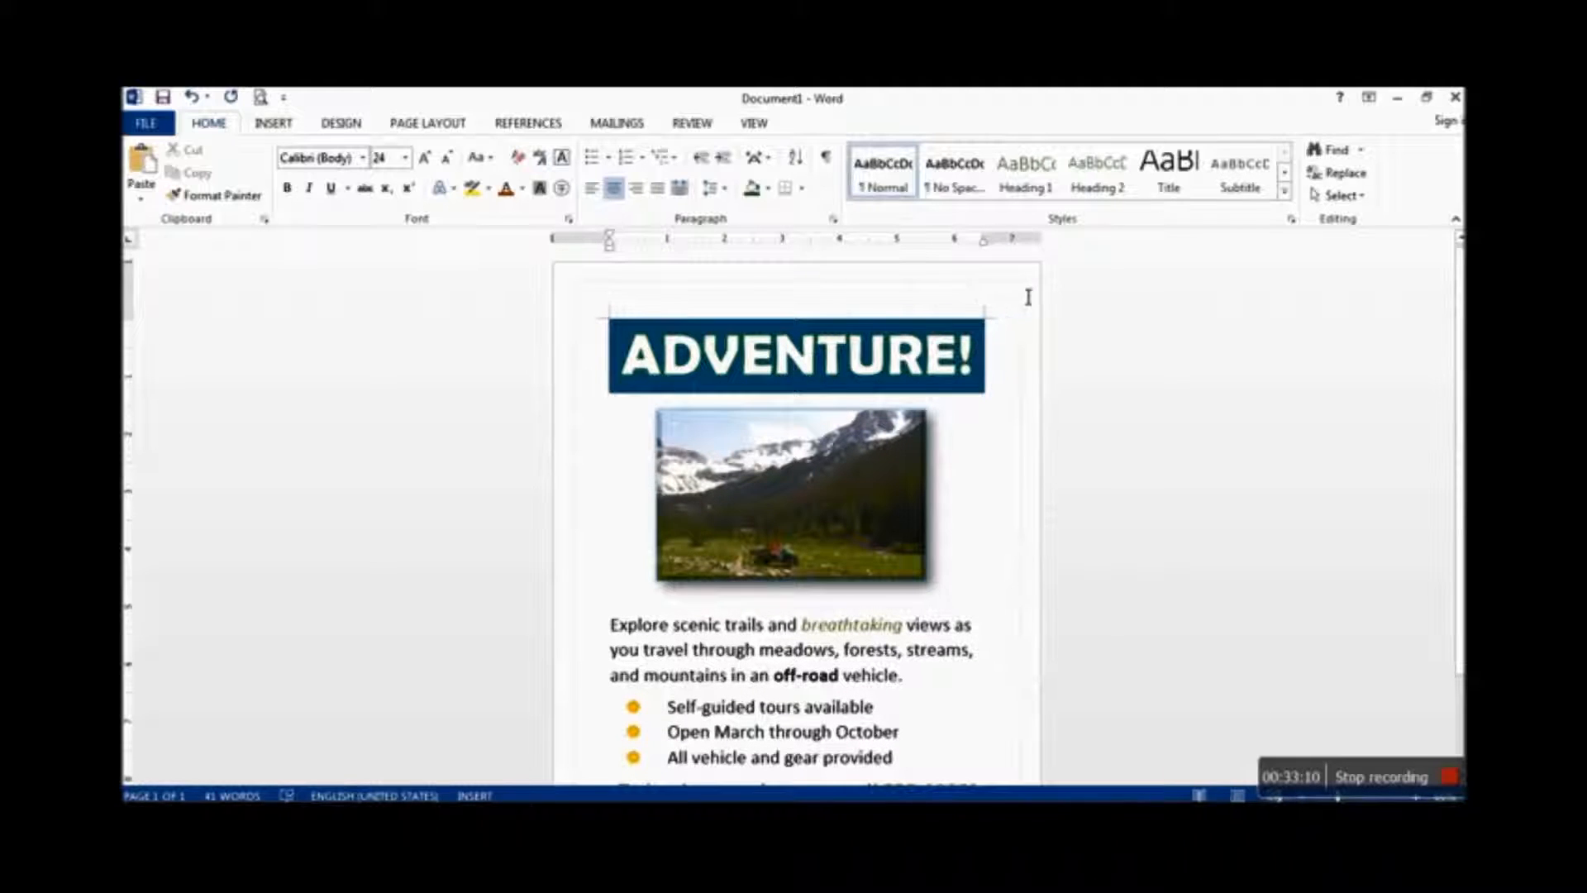
Insert the lowercase word "today" after "Explore scenic trails" in the body paragraph
scroll(1035, 616, "down", 2)
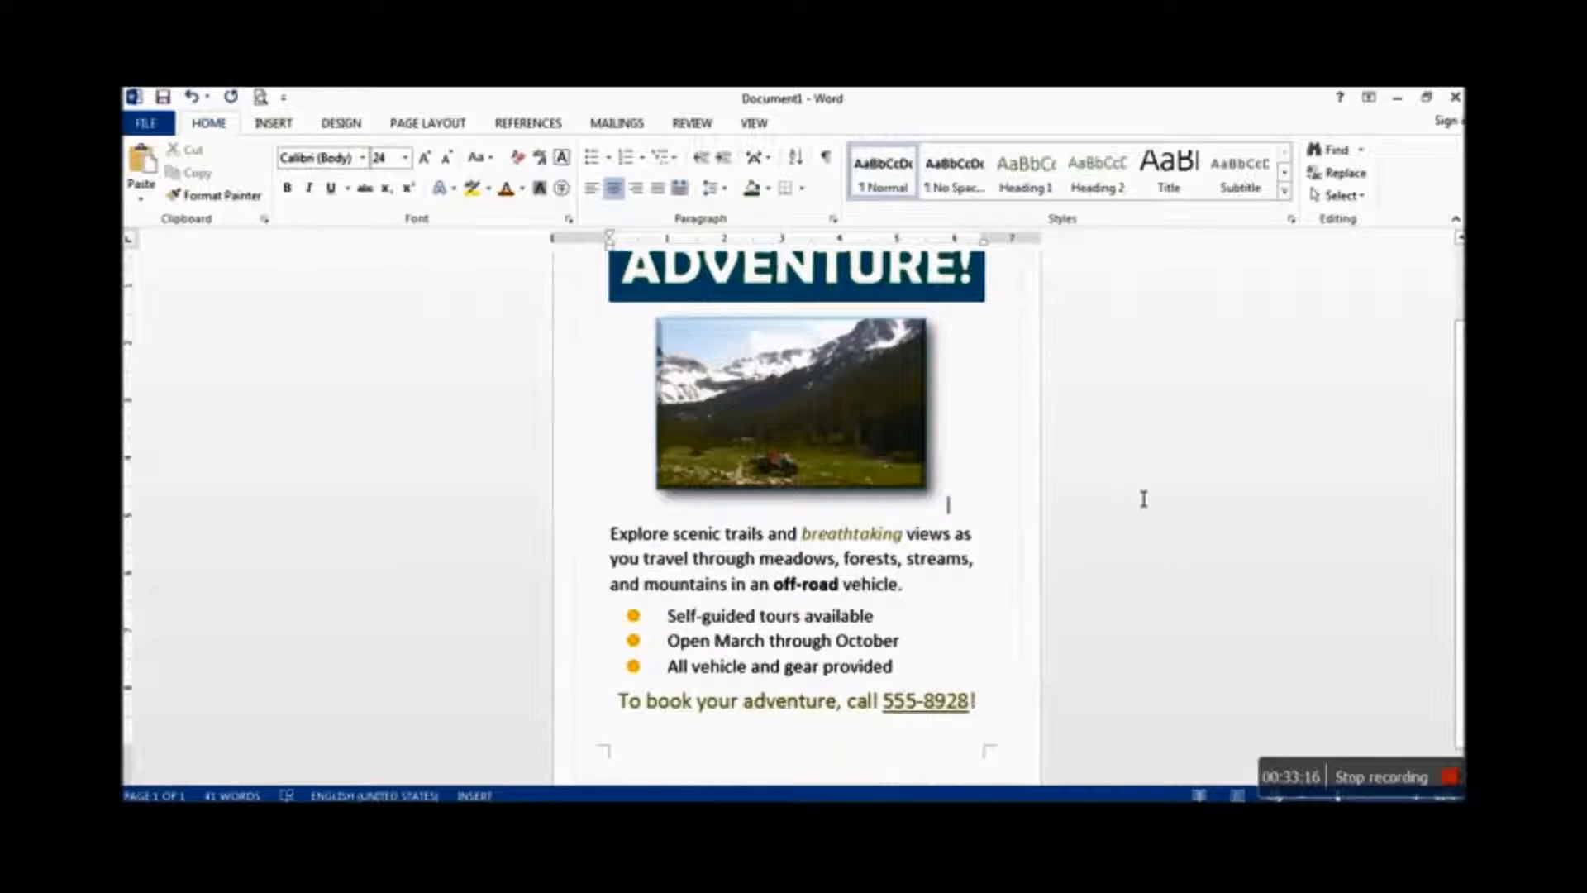
scroll(1143, 498, "down", 2, "ctrl")
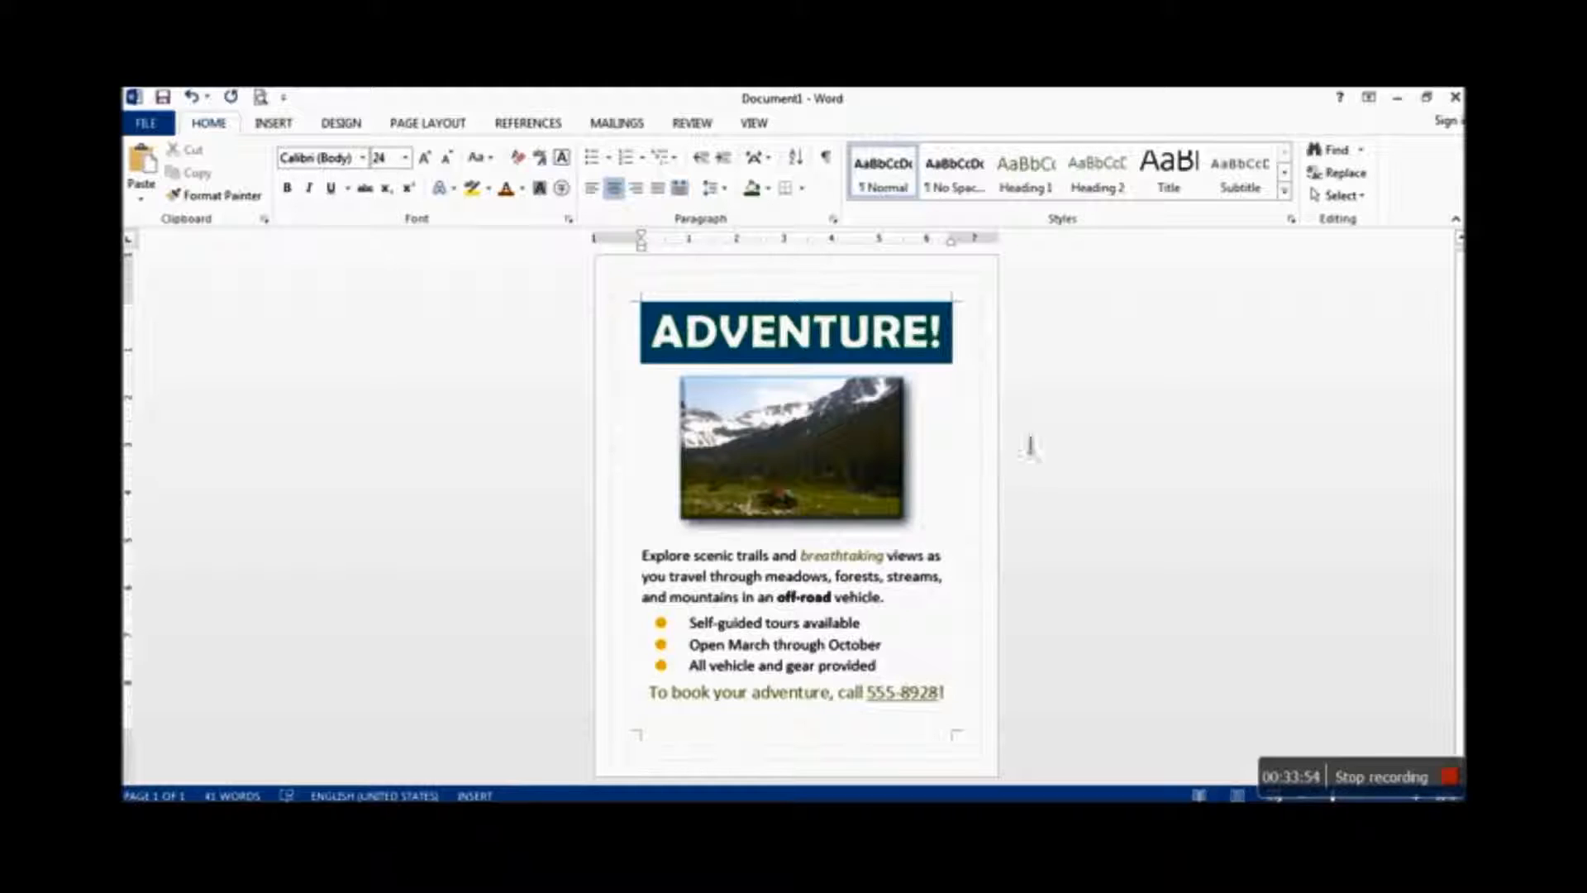
scroll(1107, 516, "up", 4)
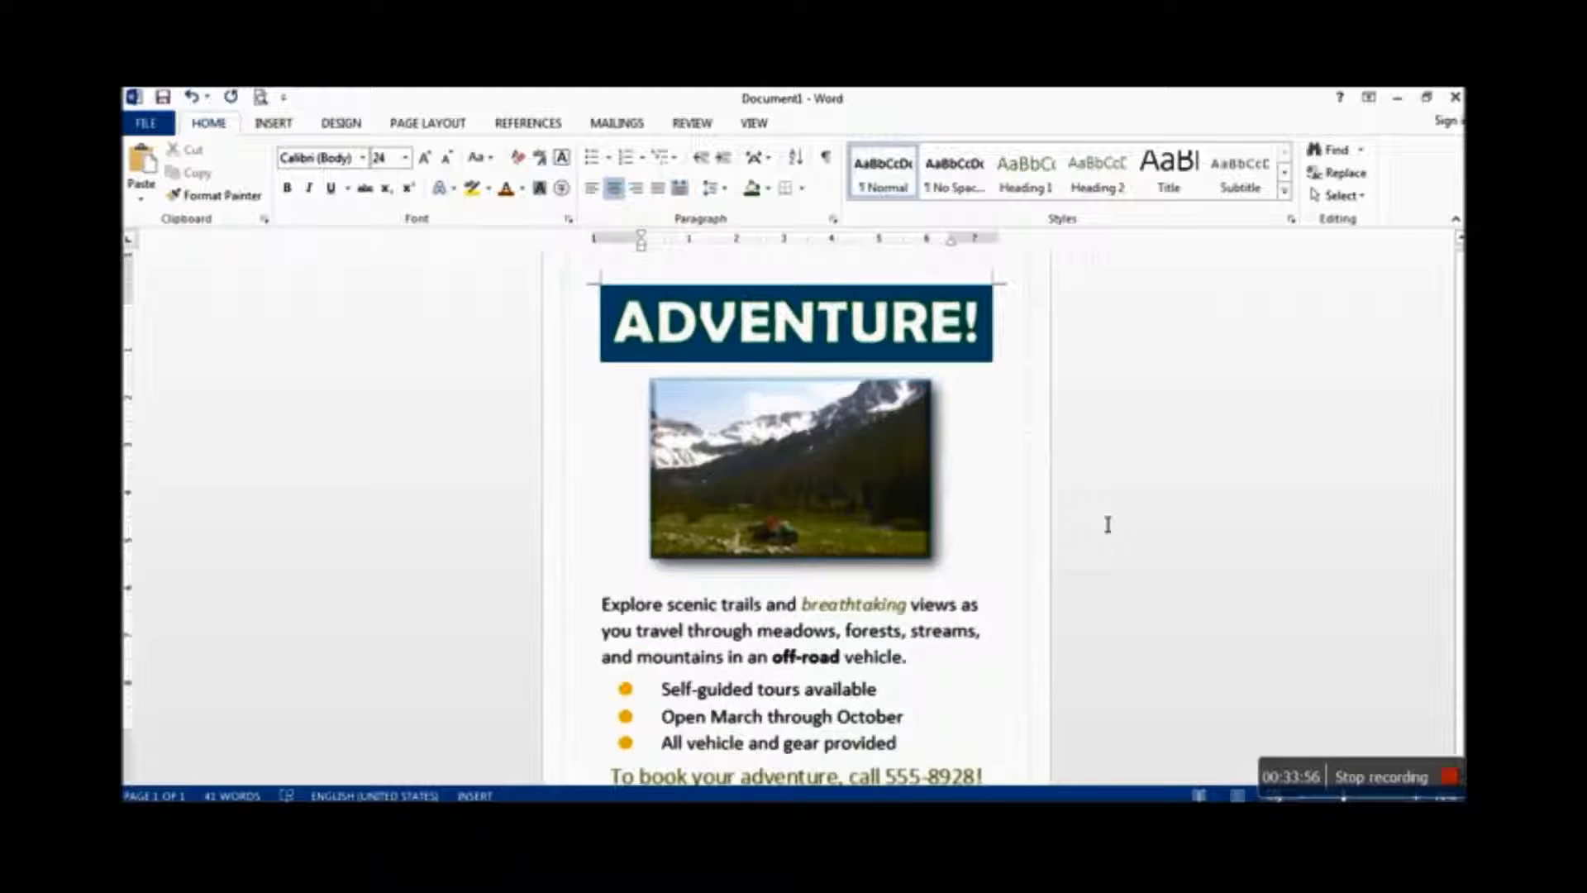
scroll(1193, 549, "down", 1)
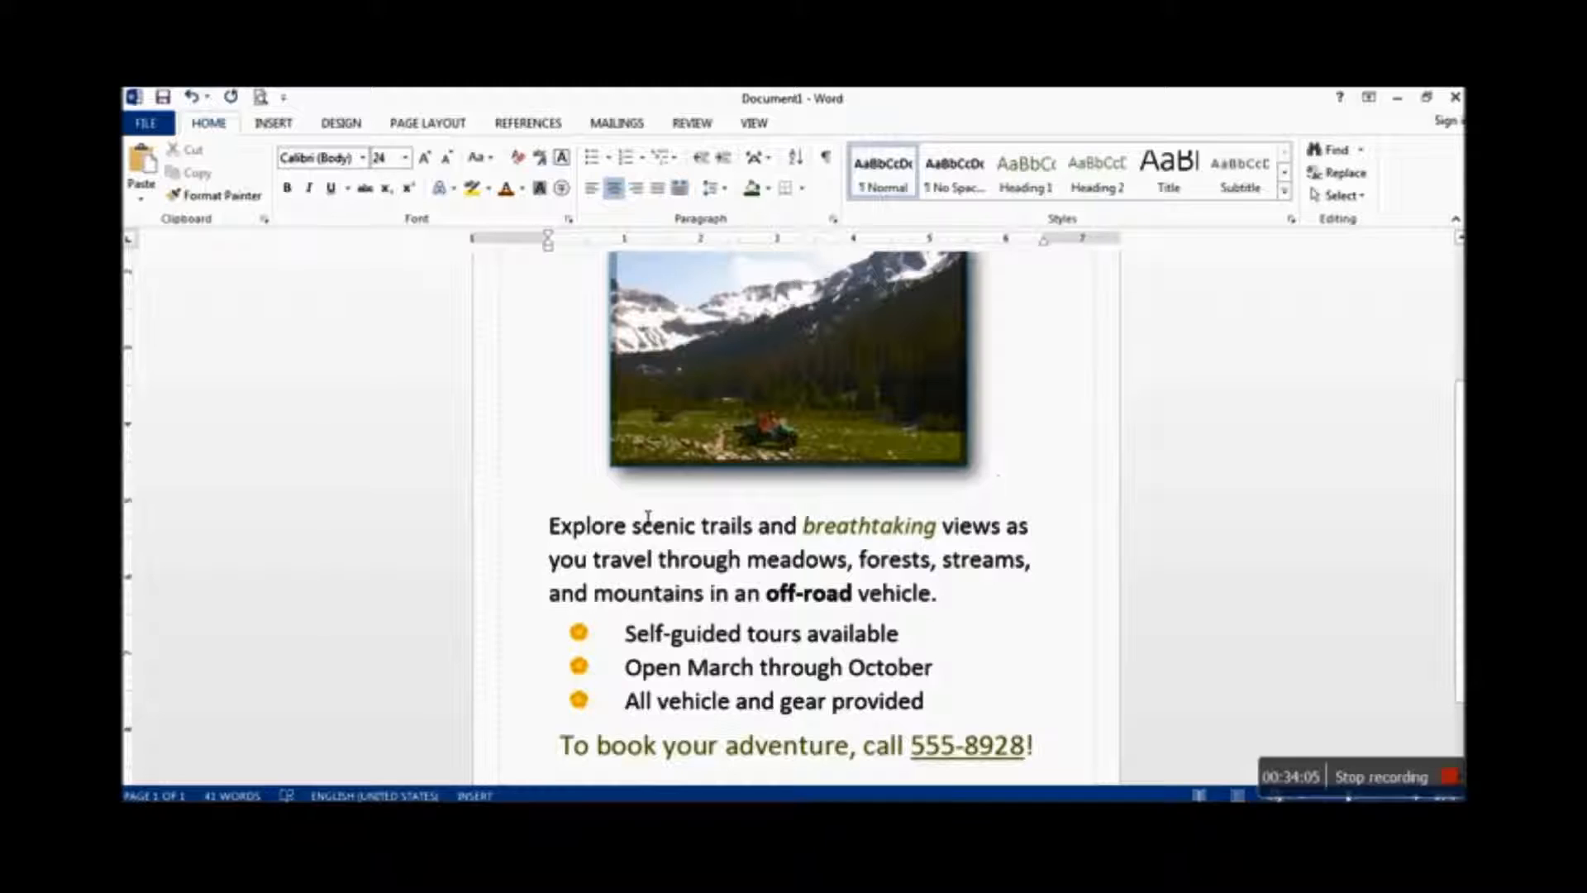
left_click(765, 532)
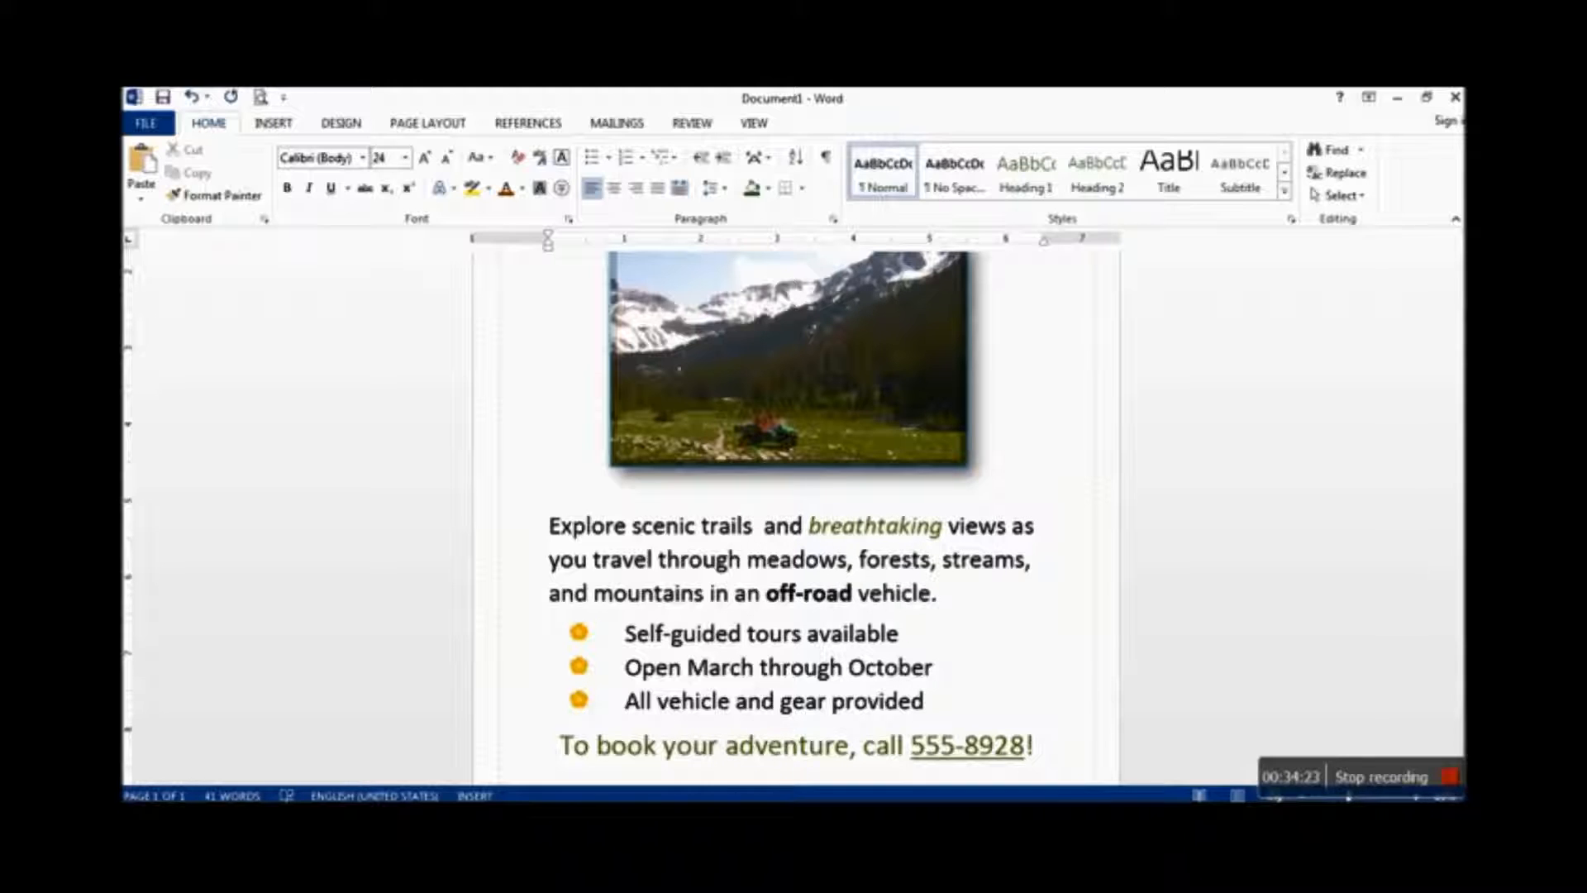
type("TODAY")
key("BackSpace")
key("BackSpace")
key("BackSpace")
key("BackSpace")
key("BackSpace")
key("Caps_Lock")
type("today")
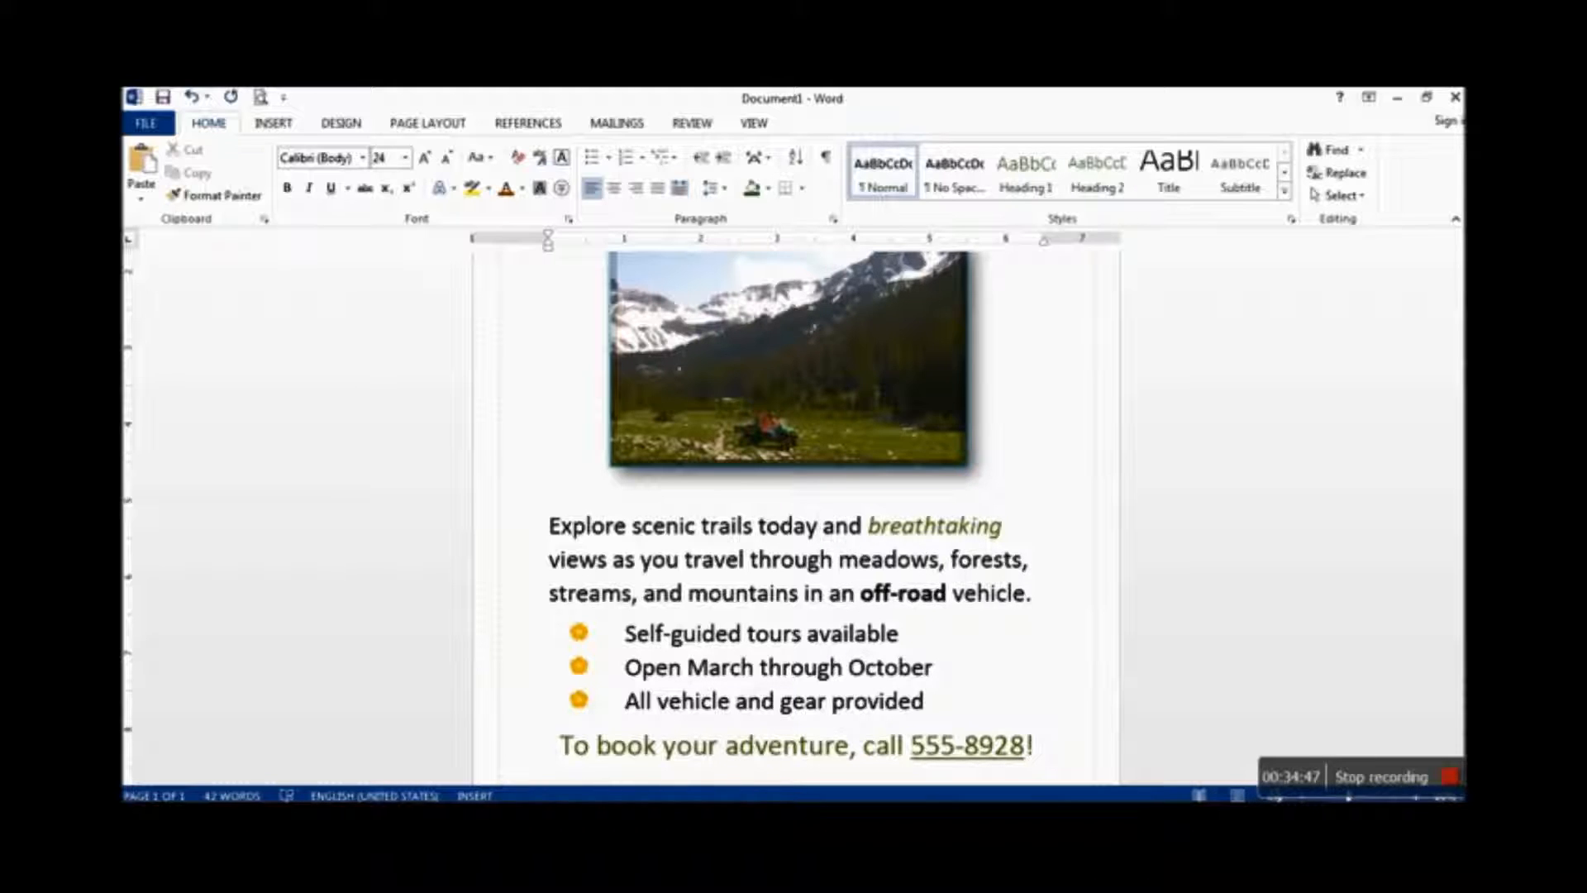
Delete the word "today" from the body paragraph's first line
key("BackSpace")
key("BackSpace")
key("BackSpace")
key("BackSpace")
key("BackSpace")
key("BackSpace")
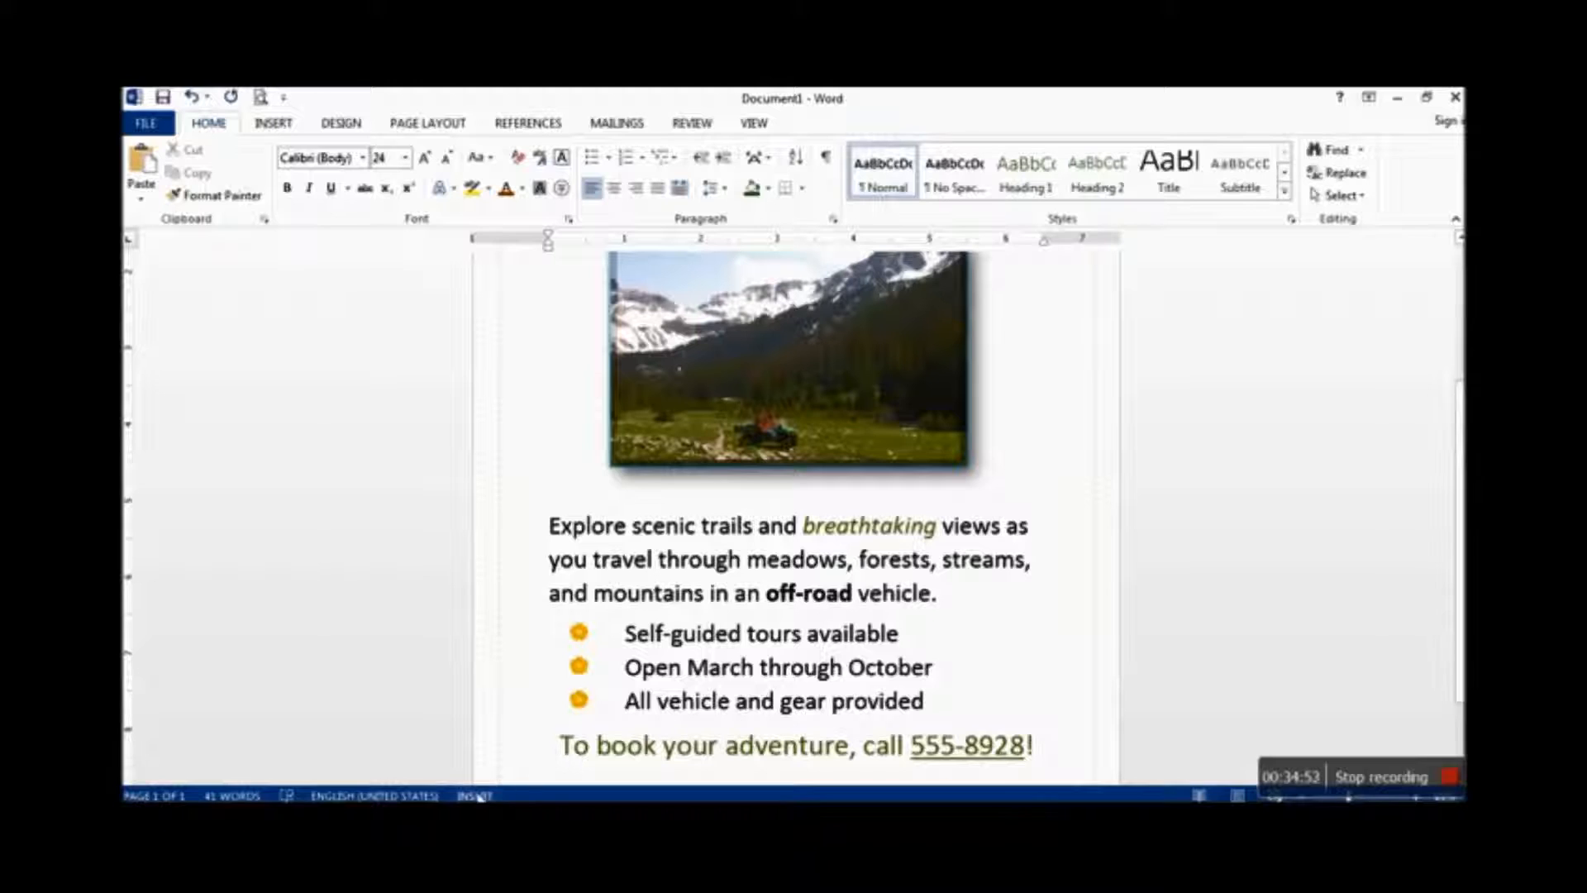
Check the status bar's display options, switch to Overtype mode, and overwrite the text after "scenic trails" with "today"
right_click(561, 796)
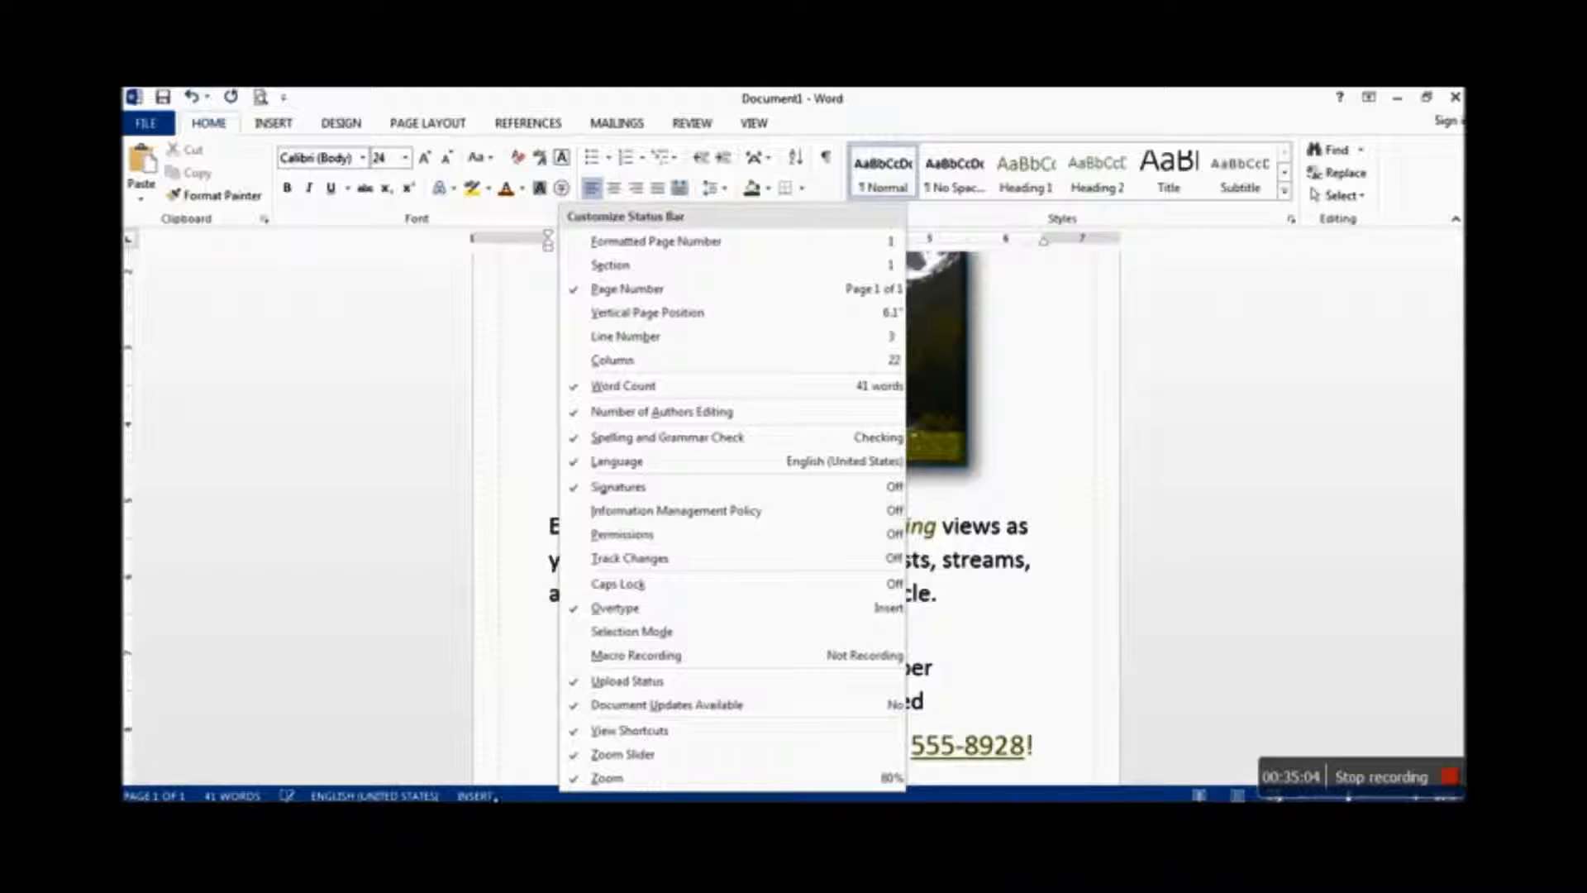
left_click(541, 780)
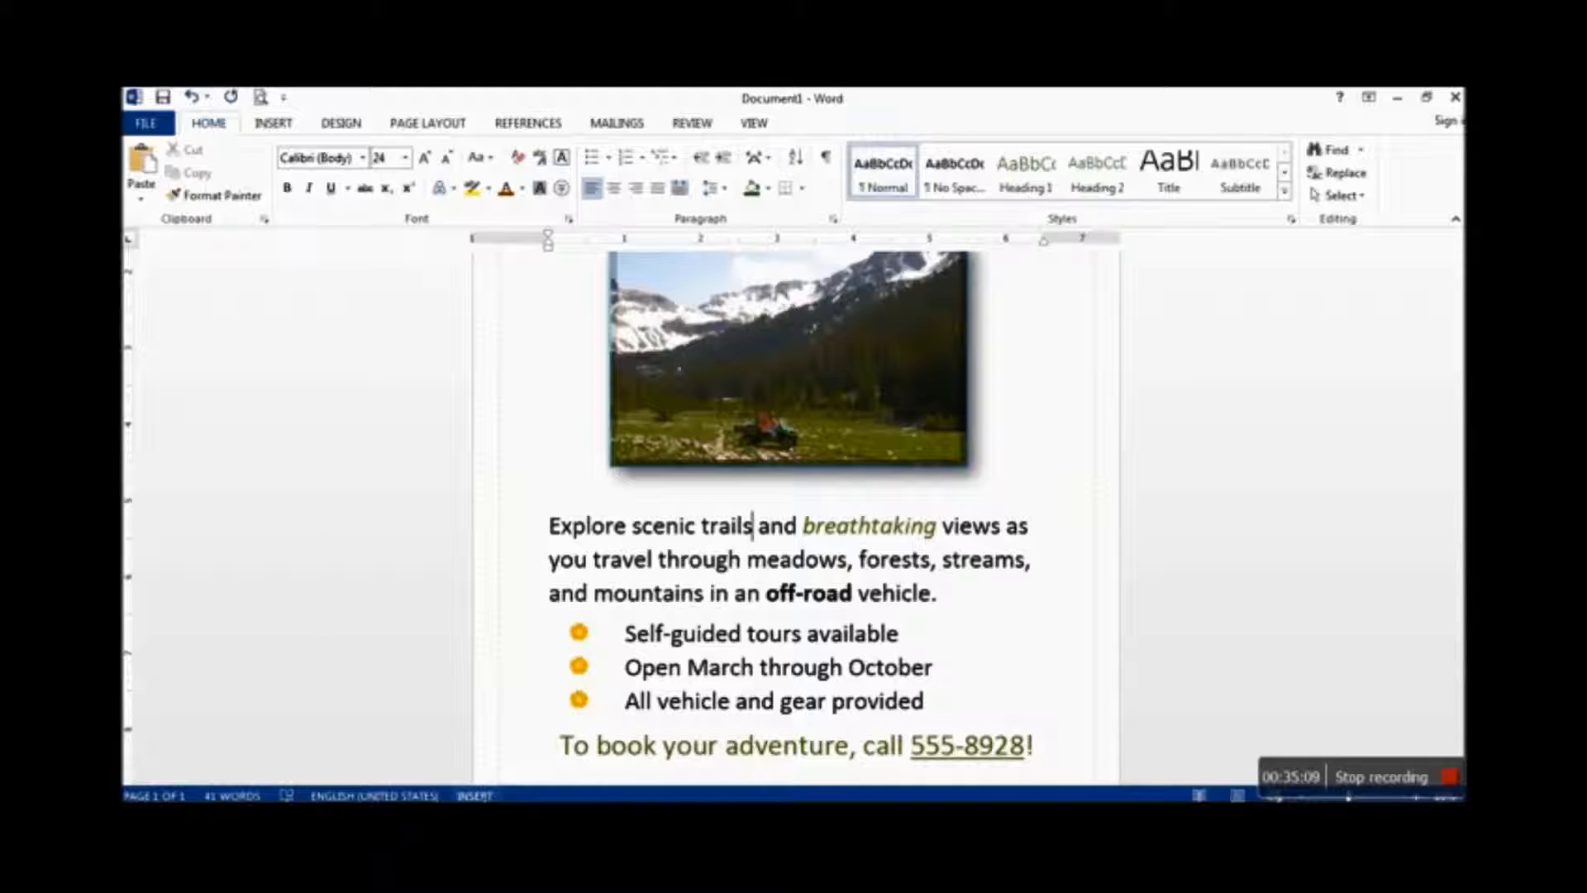
left_click(485, 796)
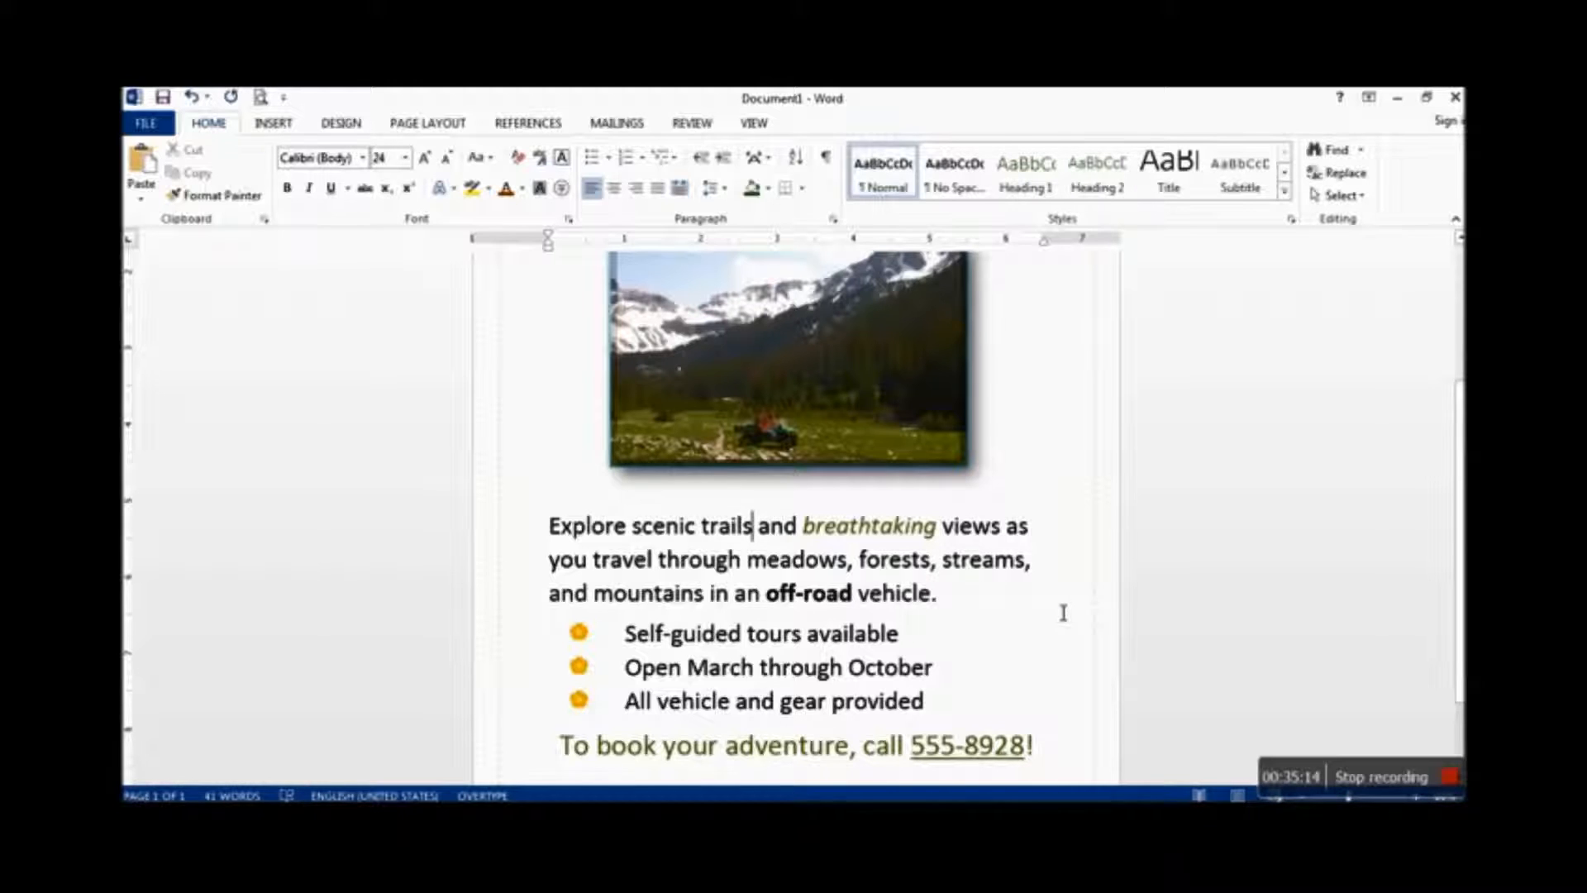
type("toda")
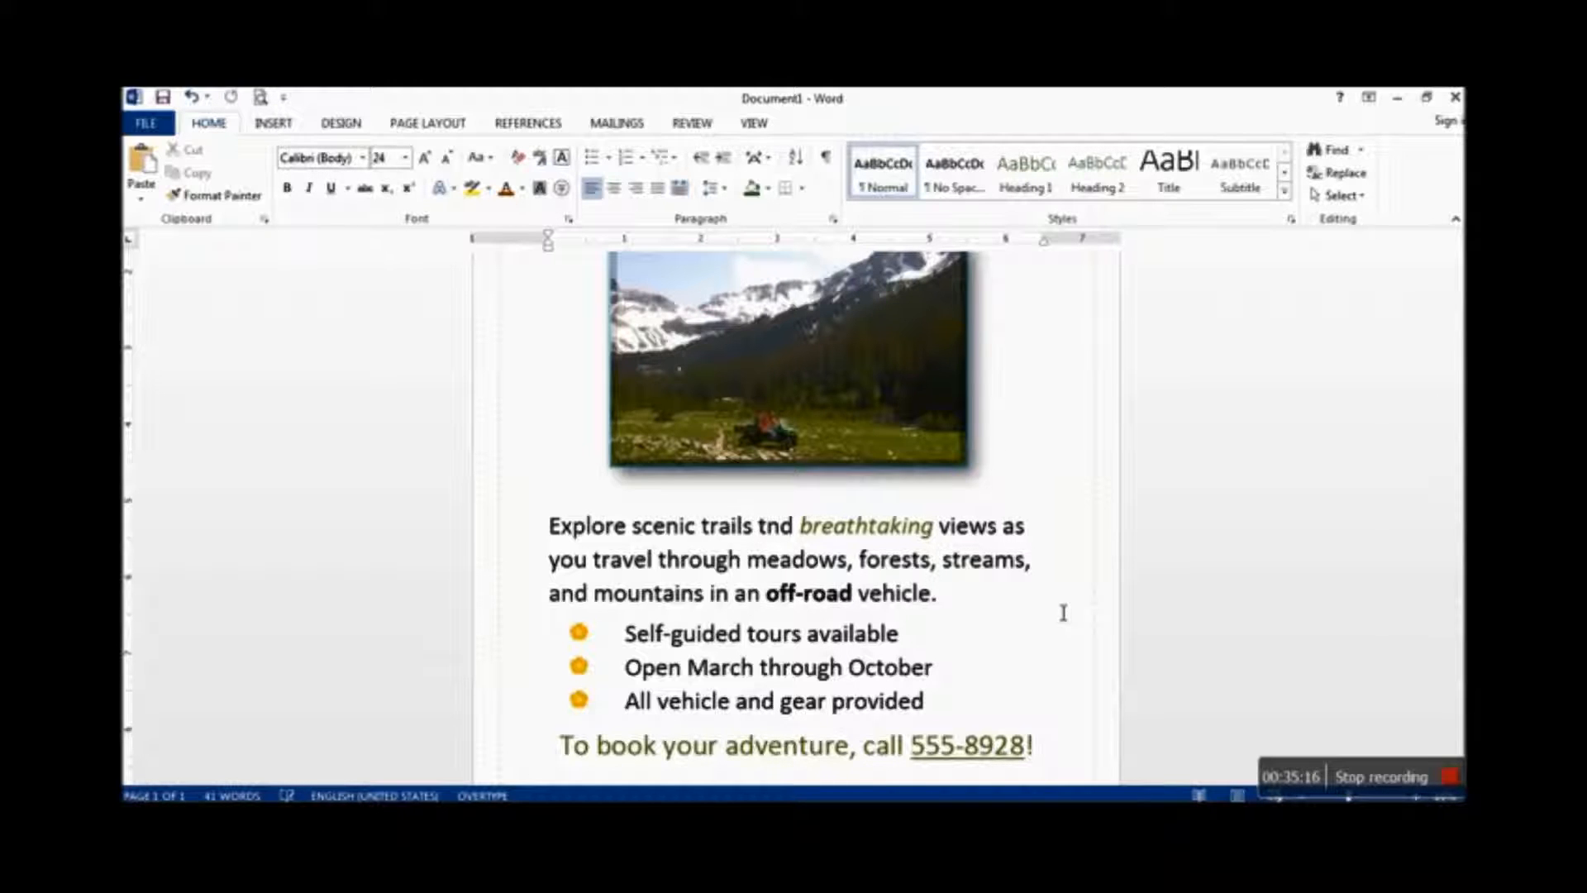
type("y")
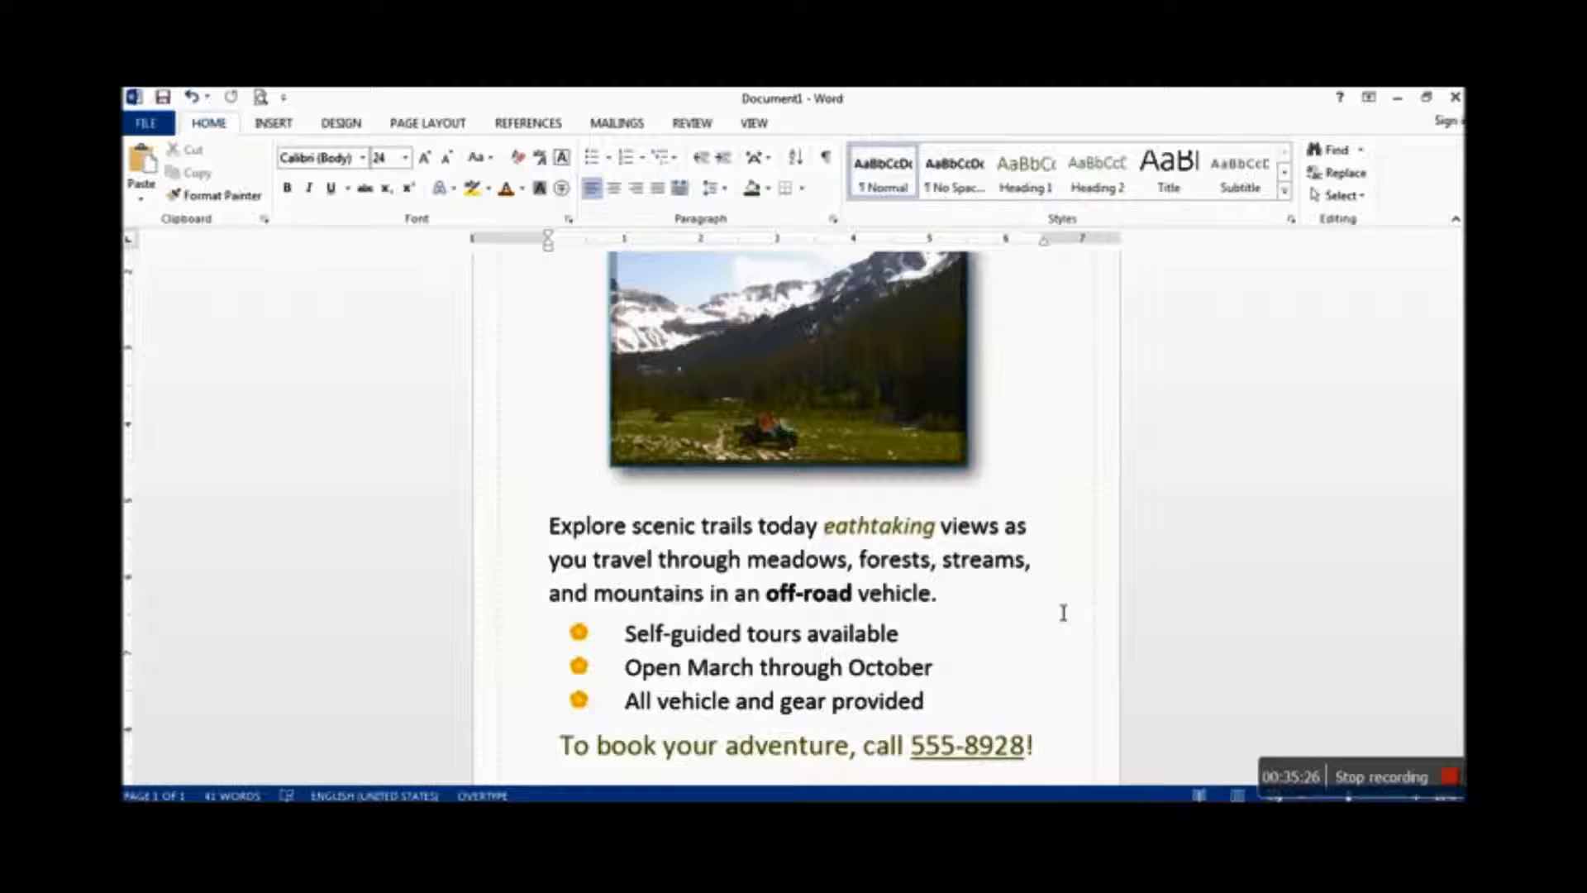
Undo the overtyping so the original sentence is restored, and switch back to Insert mode
key("ctrl+z")
key("ctrl+z")
key("ctrl+z")
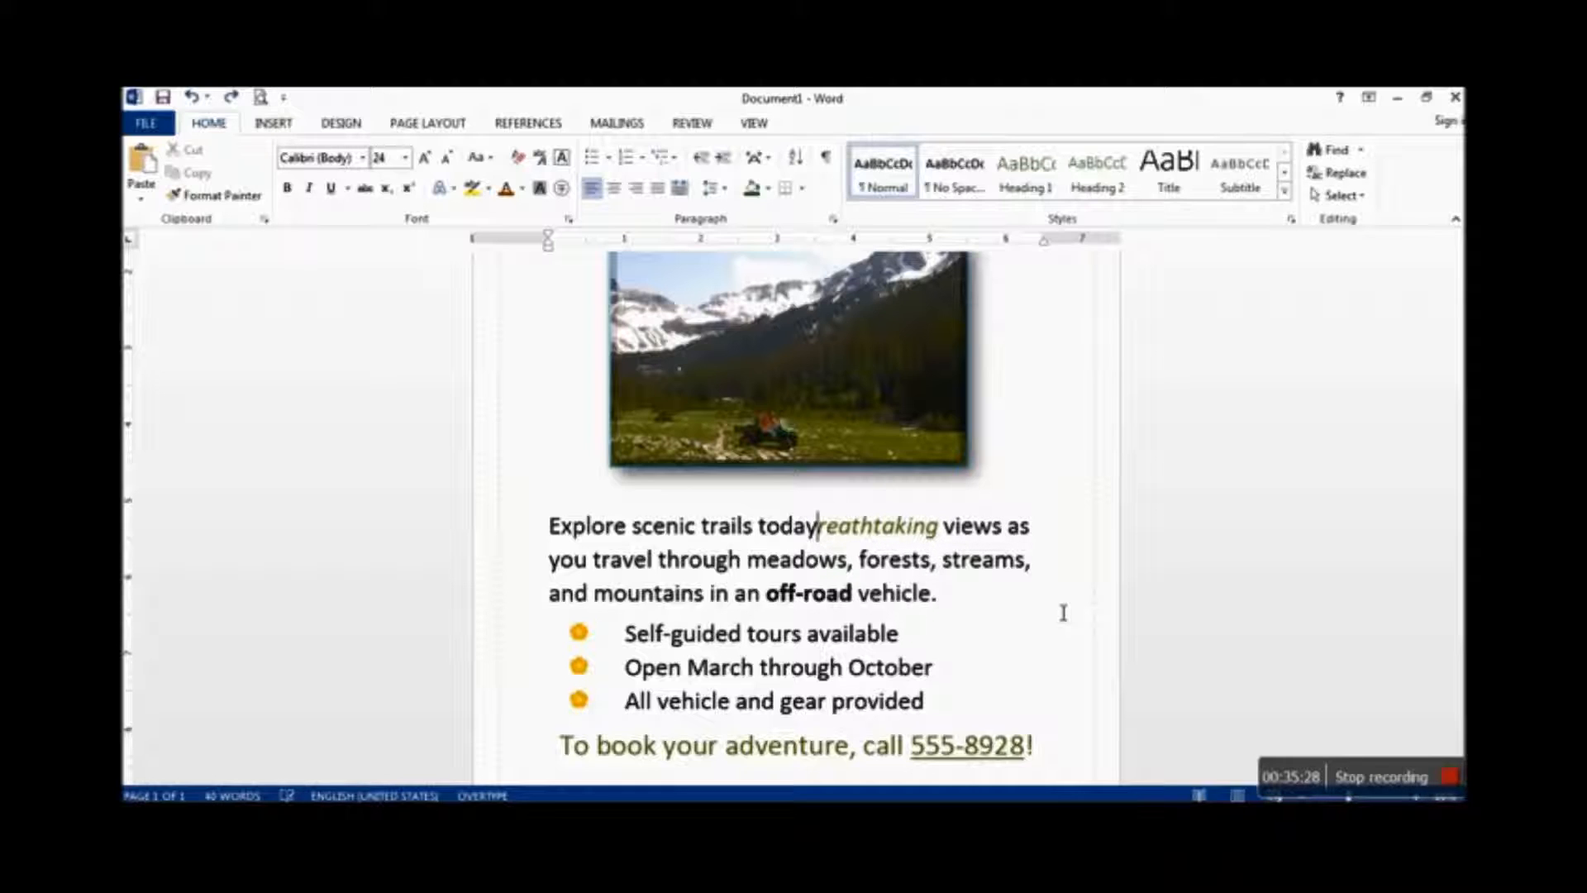
key("ctrl+z")
key("ctrl+z")
key("ctrl+z")
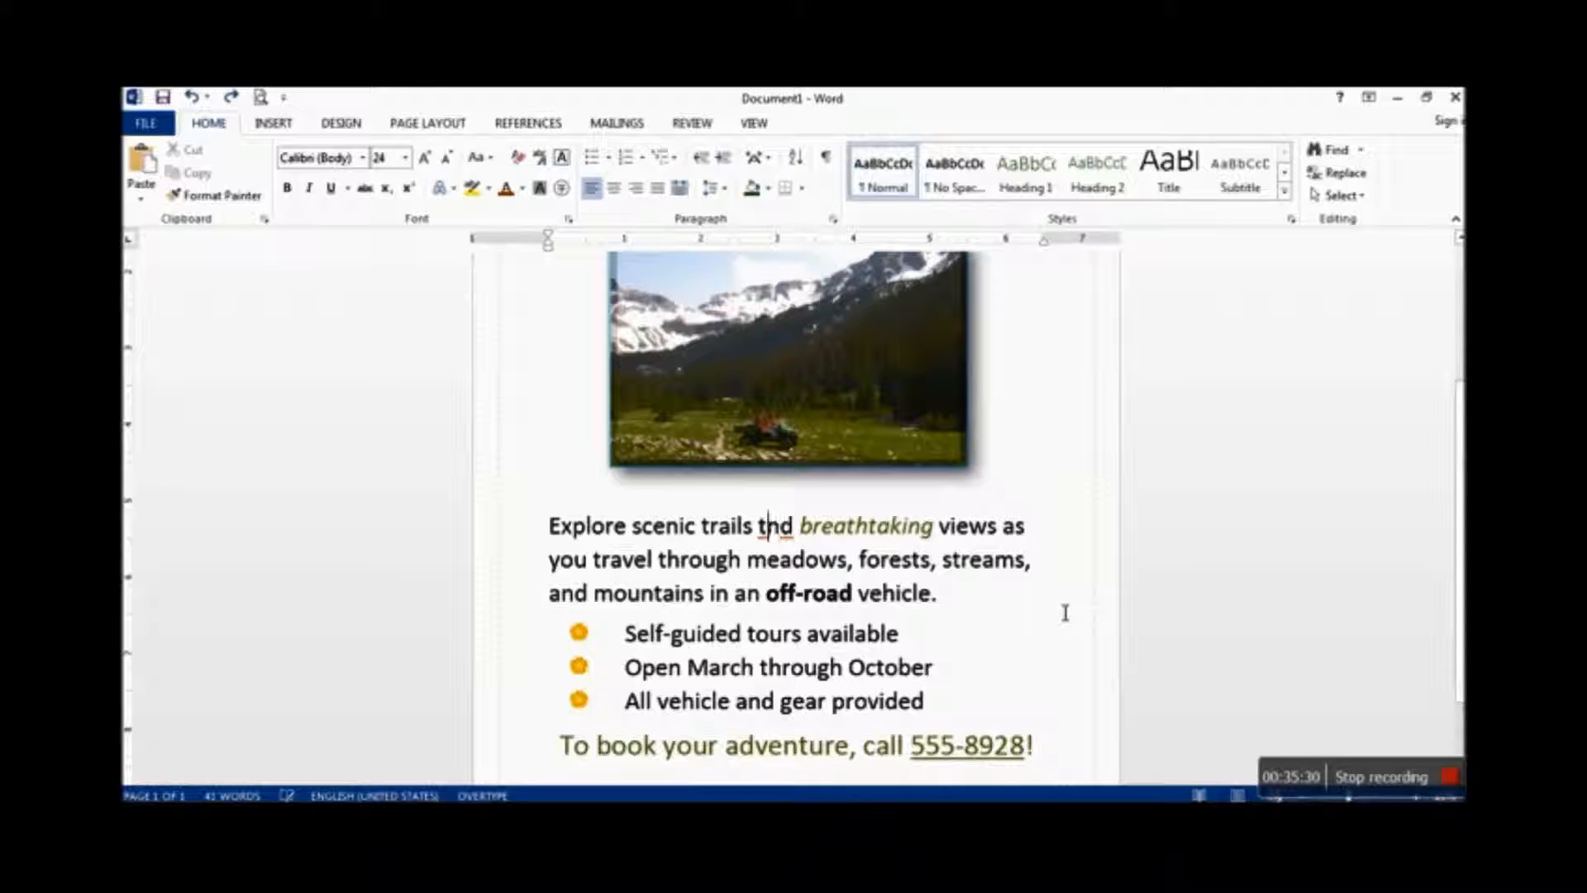
left_click(483, 796)
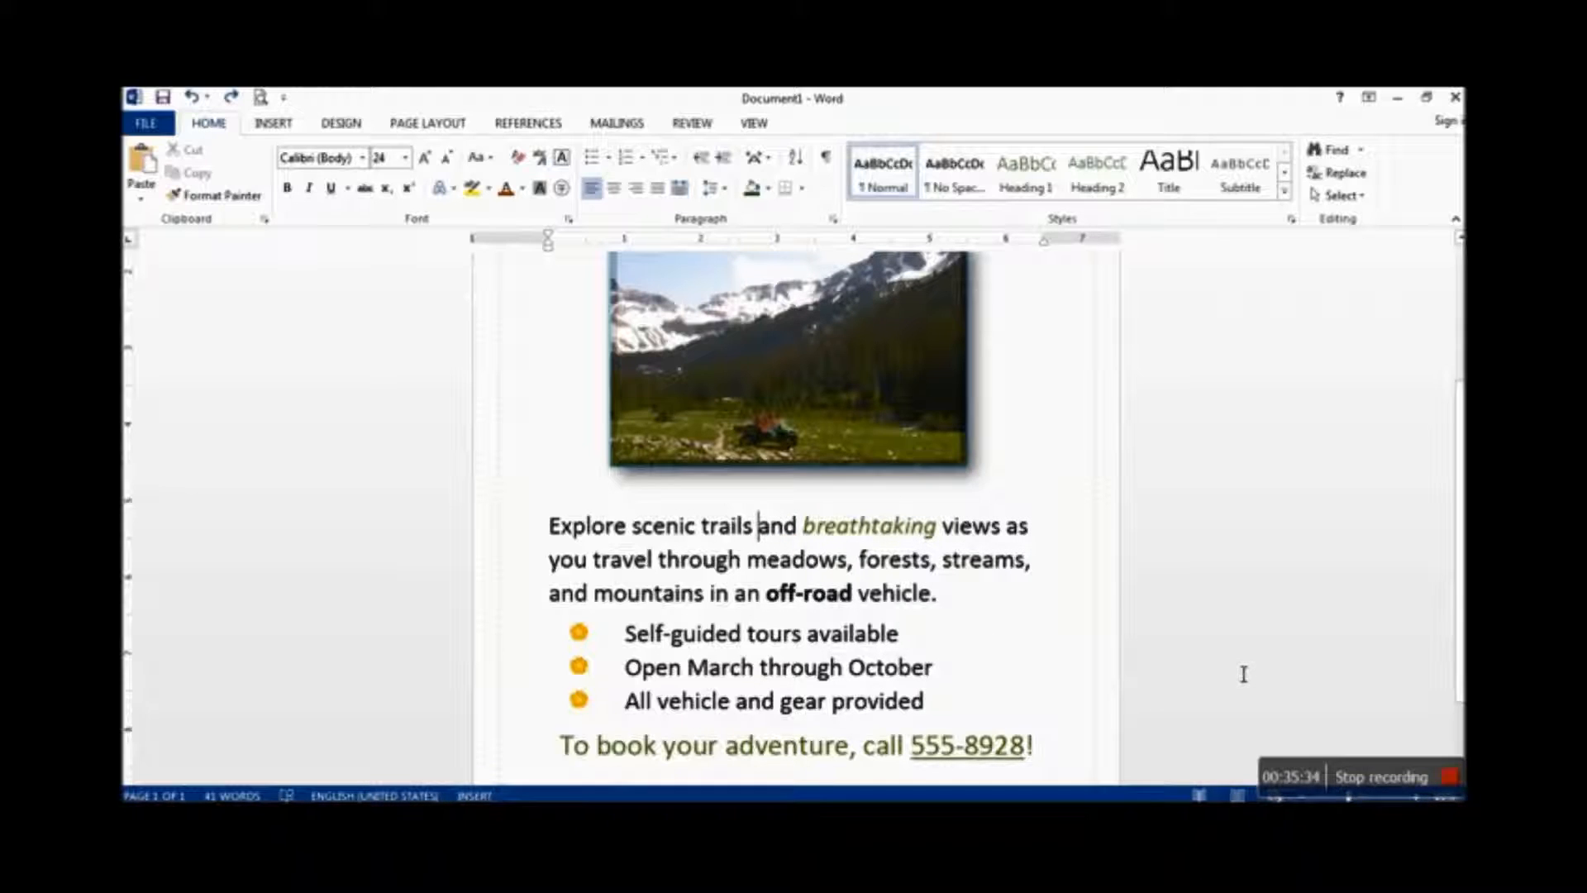
Add "today" before "and" in the body paragraph, and remove the word again by selecting and deleting it
type("today")
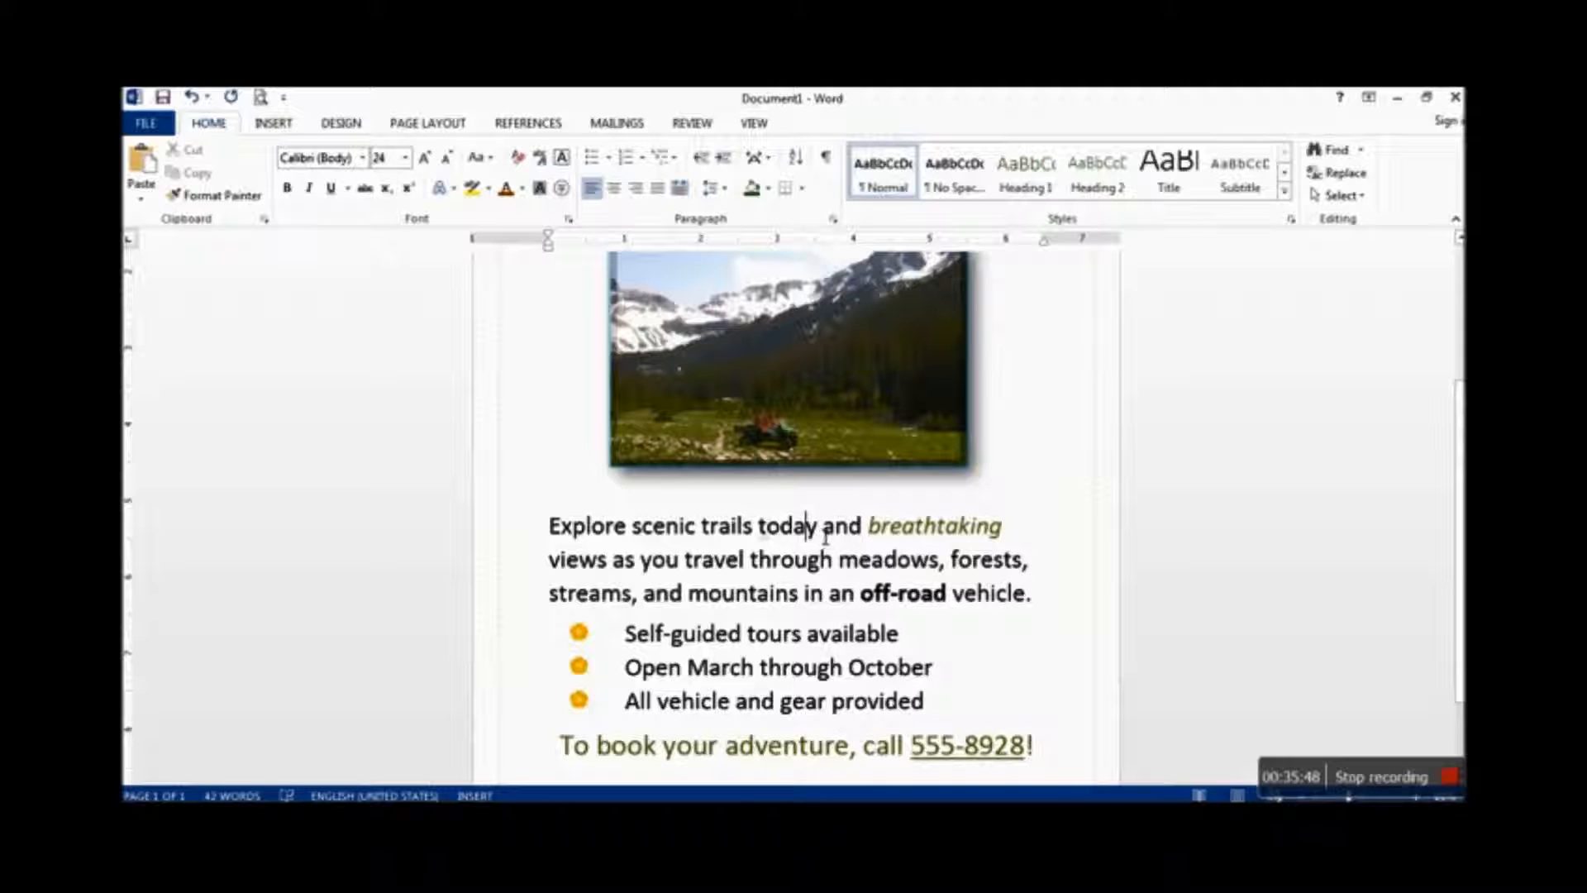
left_click_drag(818, 533, 766, 536)
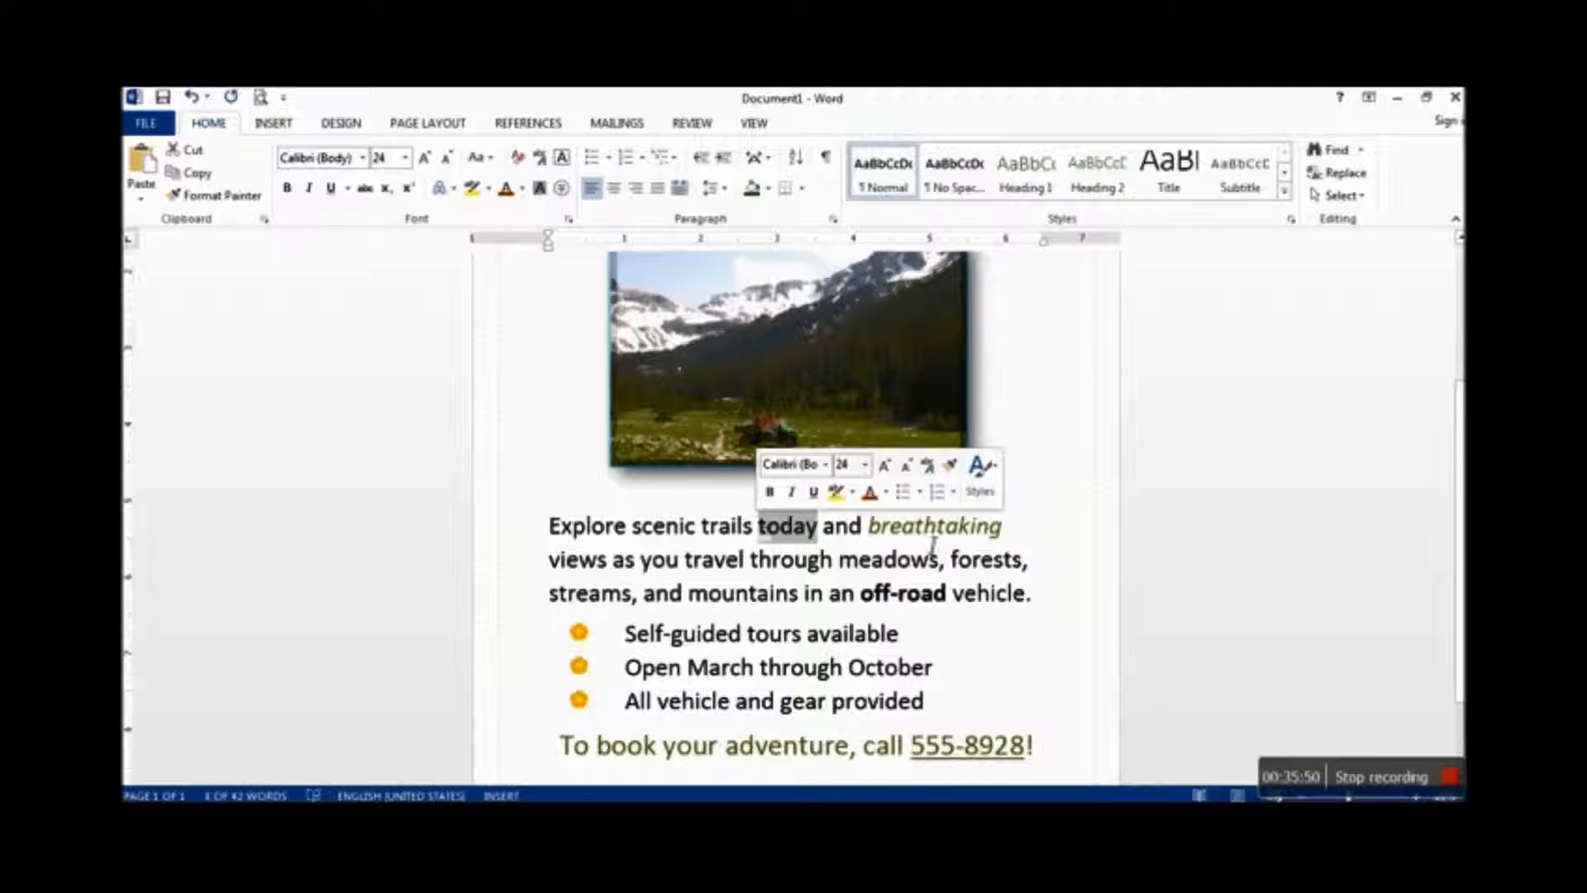
key("Delete")
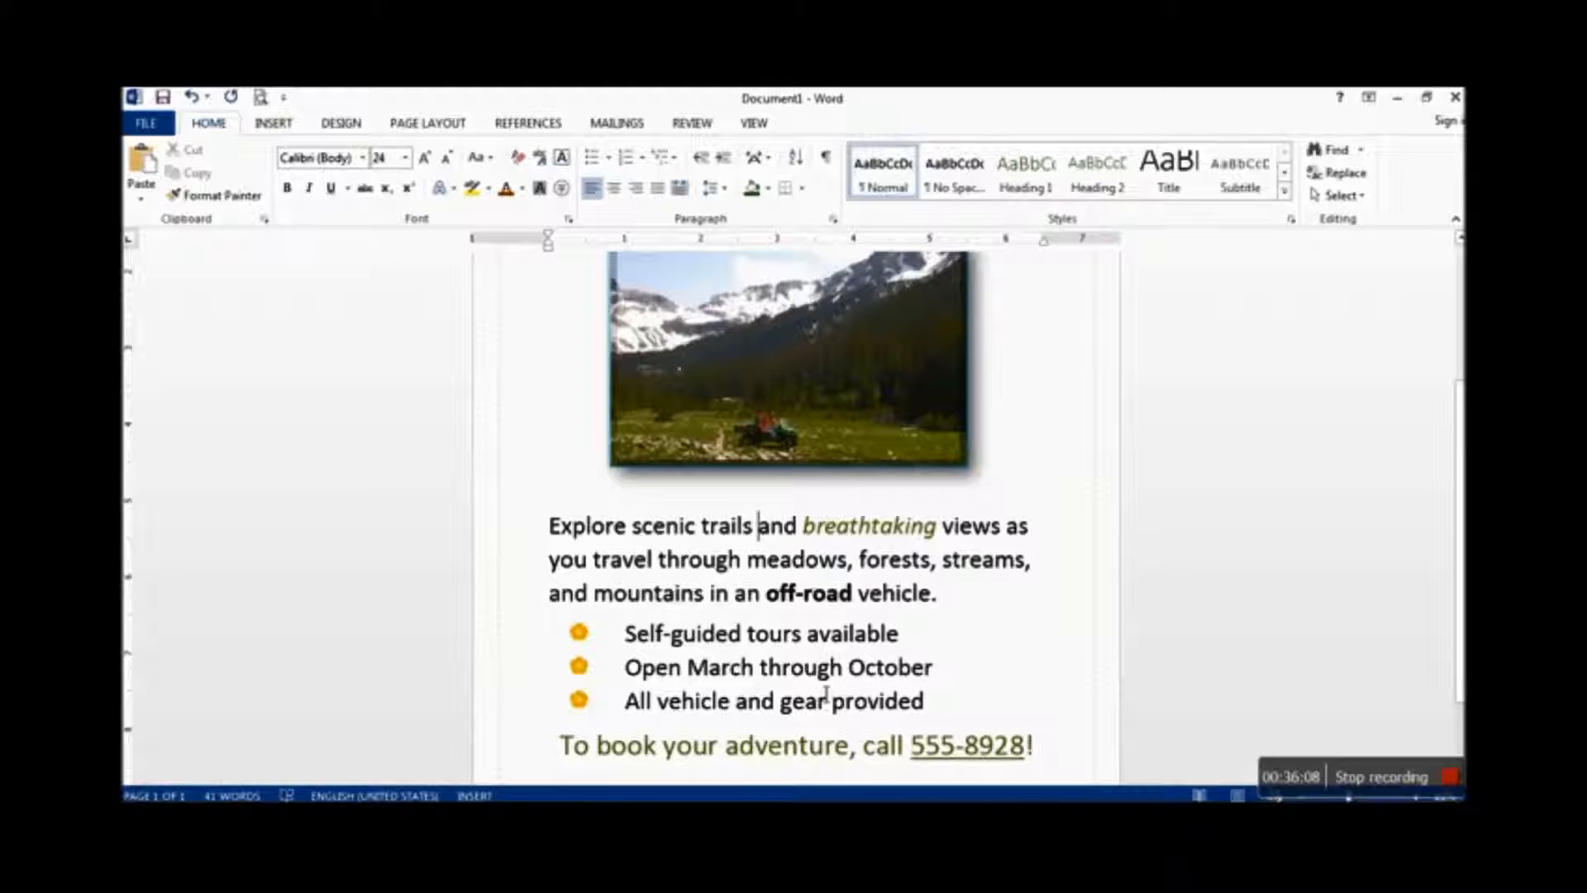
Cut the "All vehicle and gear provided" bullet, paste it above "Open March through October", and undo the move
left_click_drag(946, 708, 656, 718)
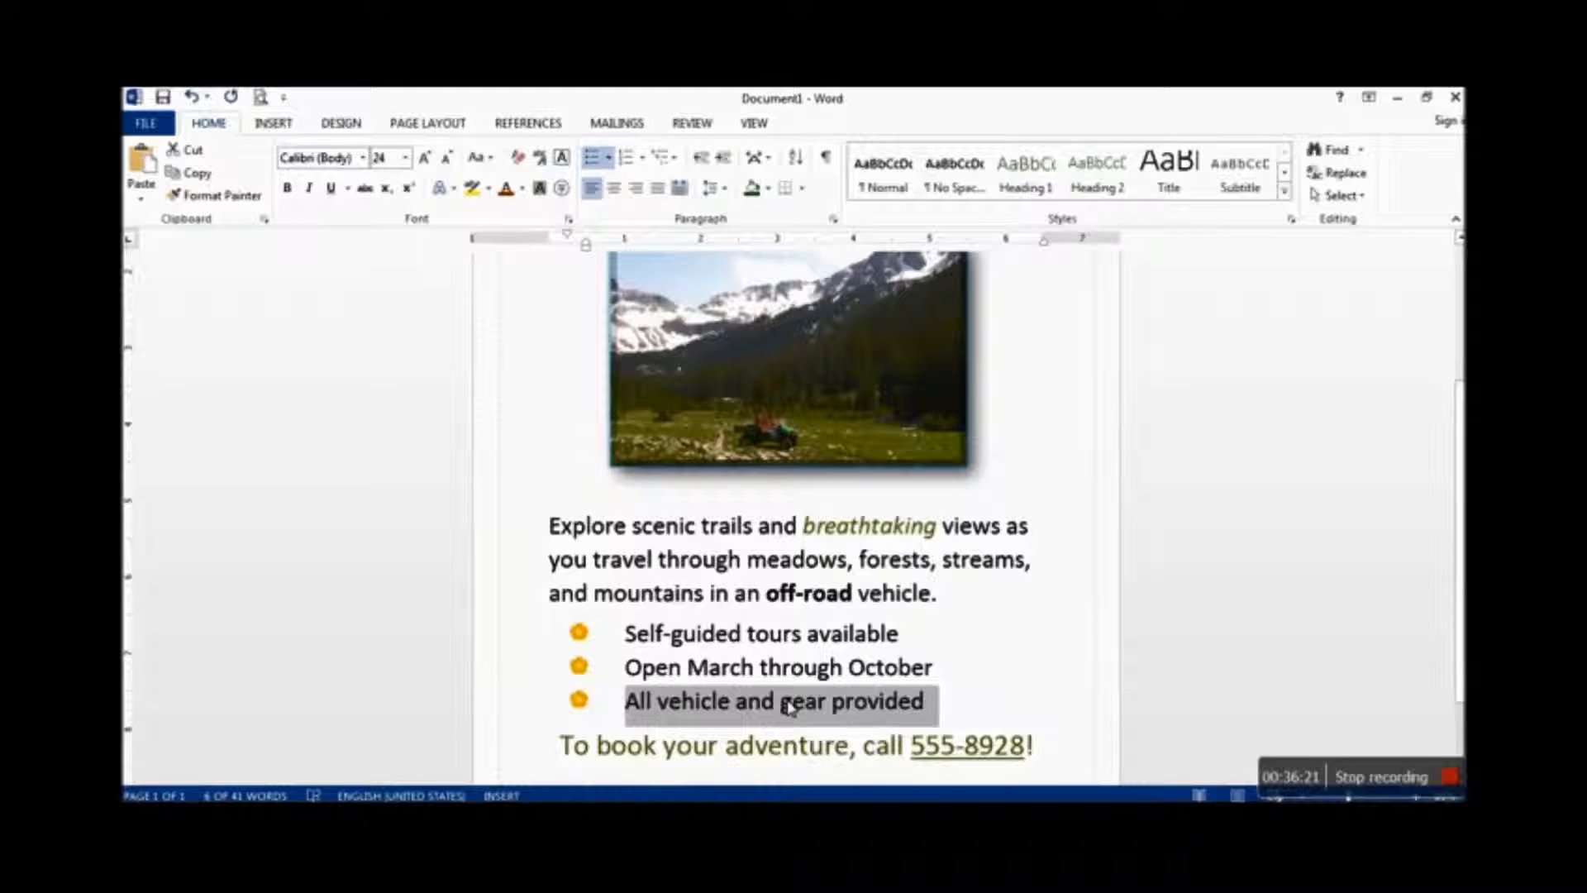
left_click(182, 158)
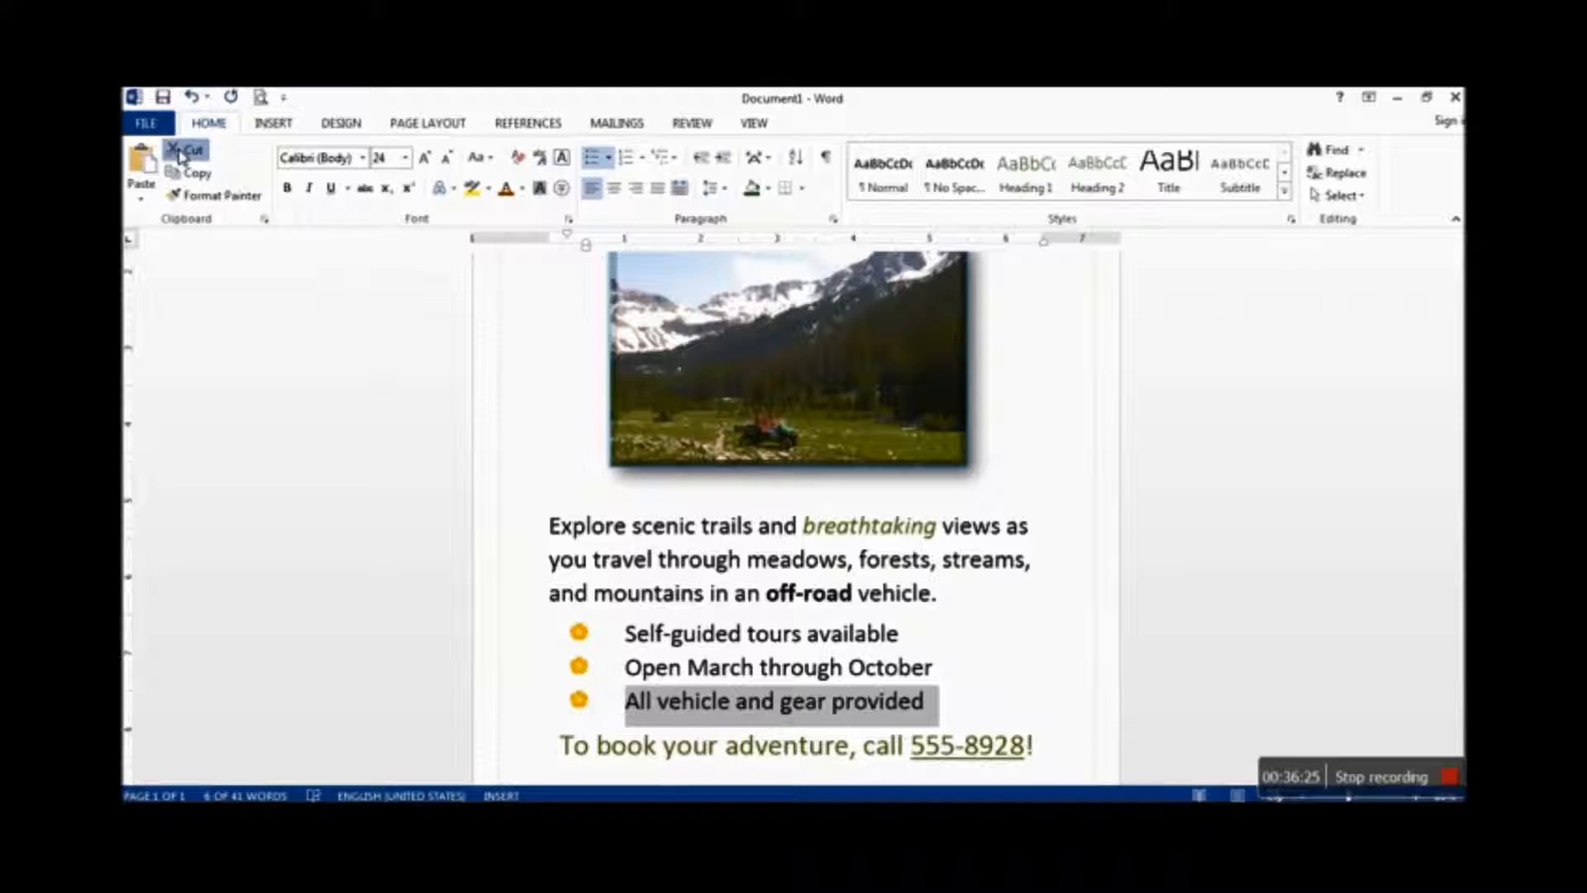
left_click(631, 668)
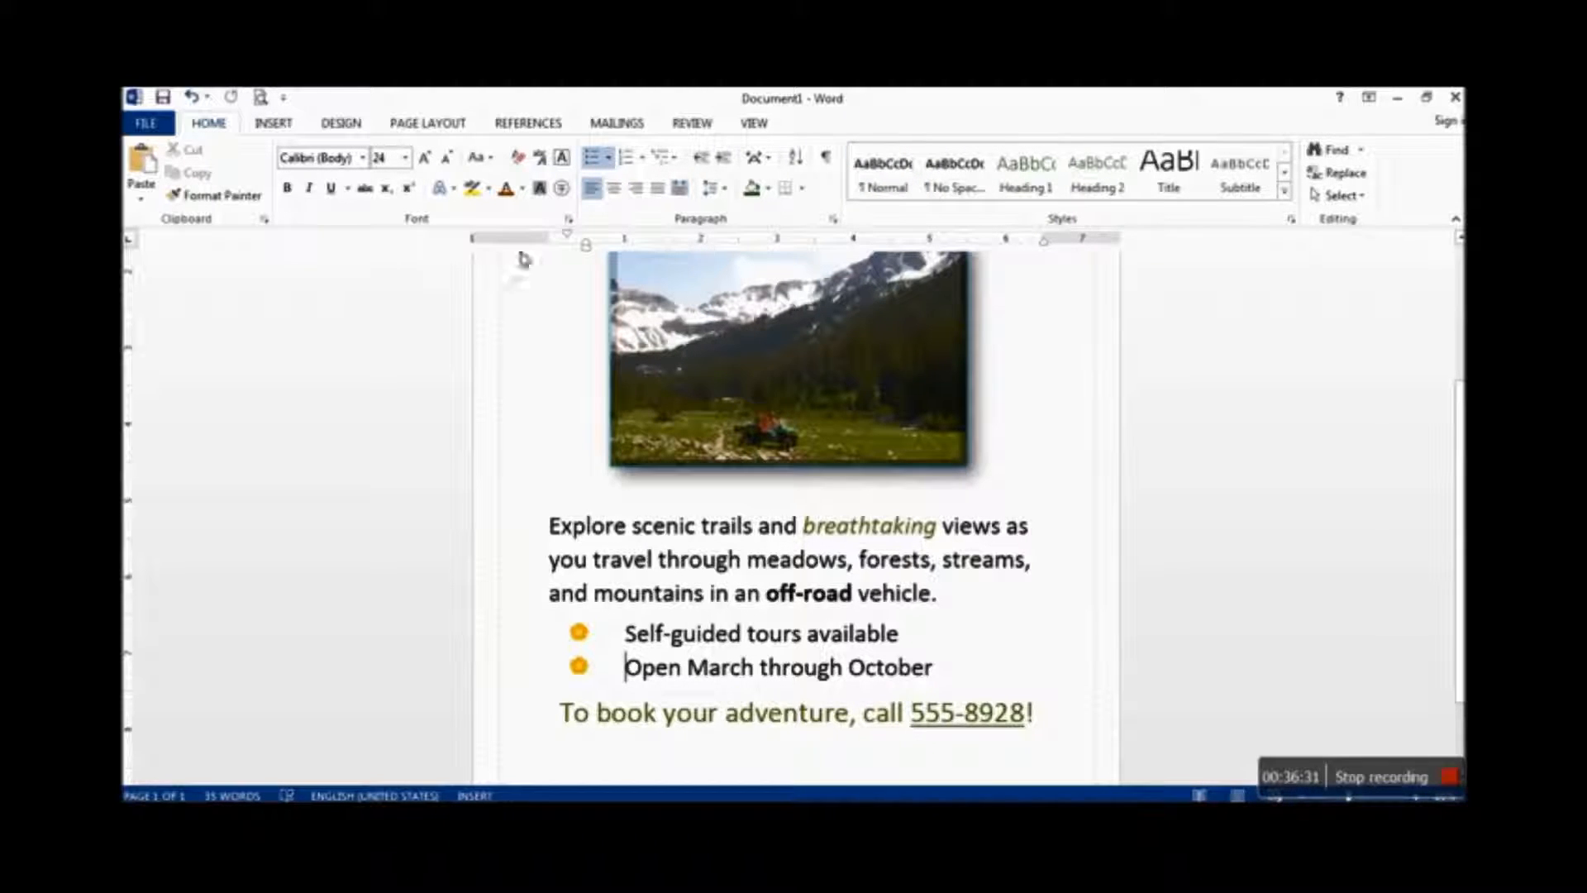
left_click(142, 165)
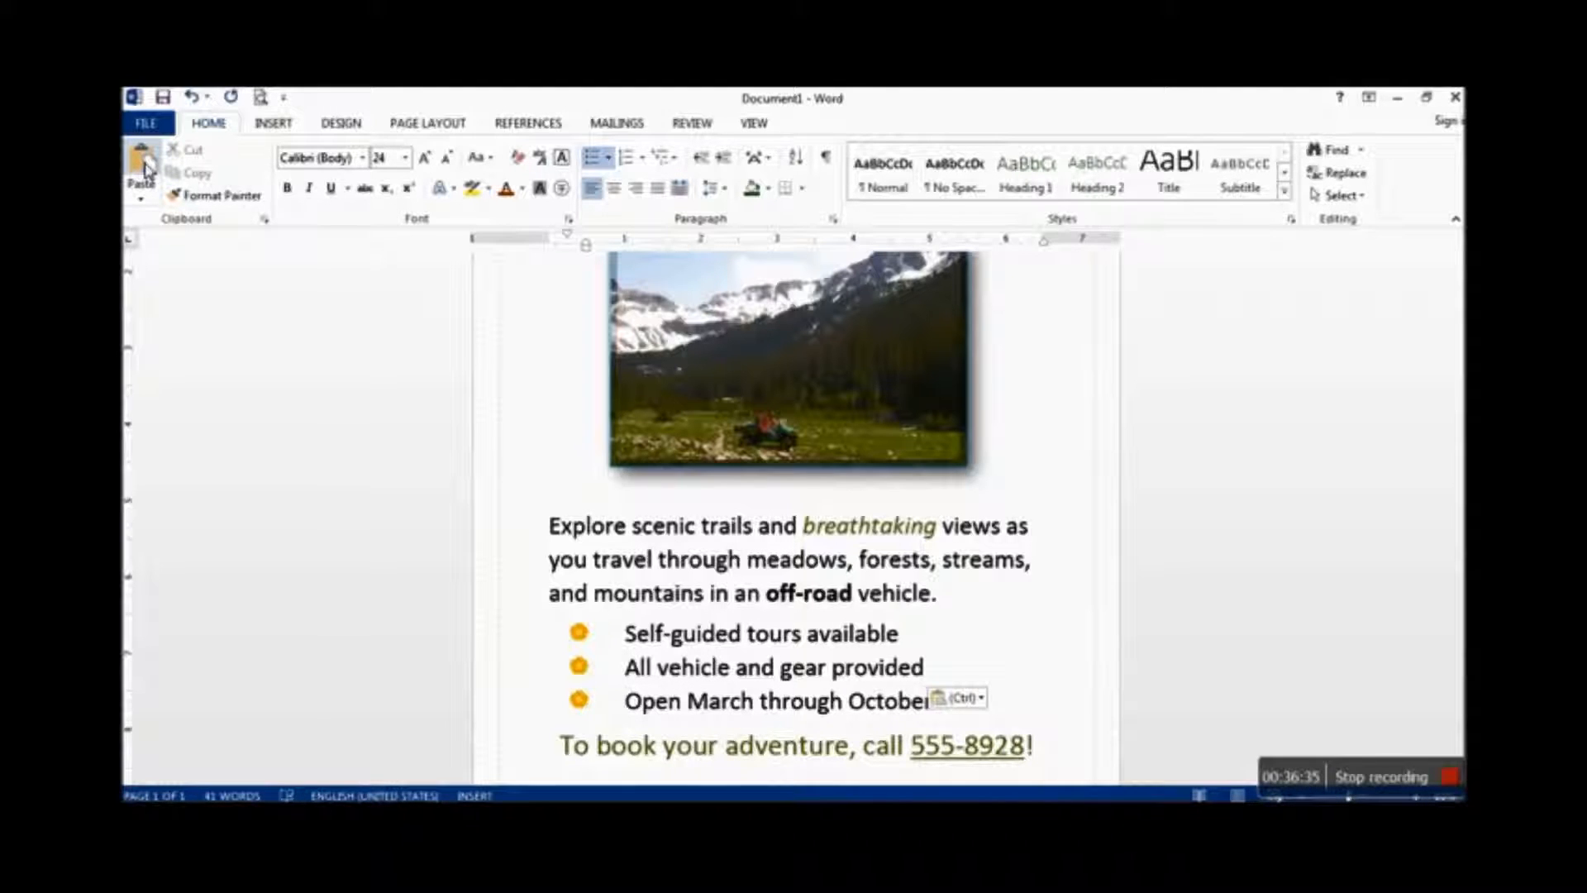
key("ctrl+z")
key("ctrl+z")
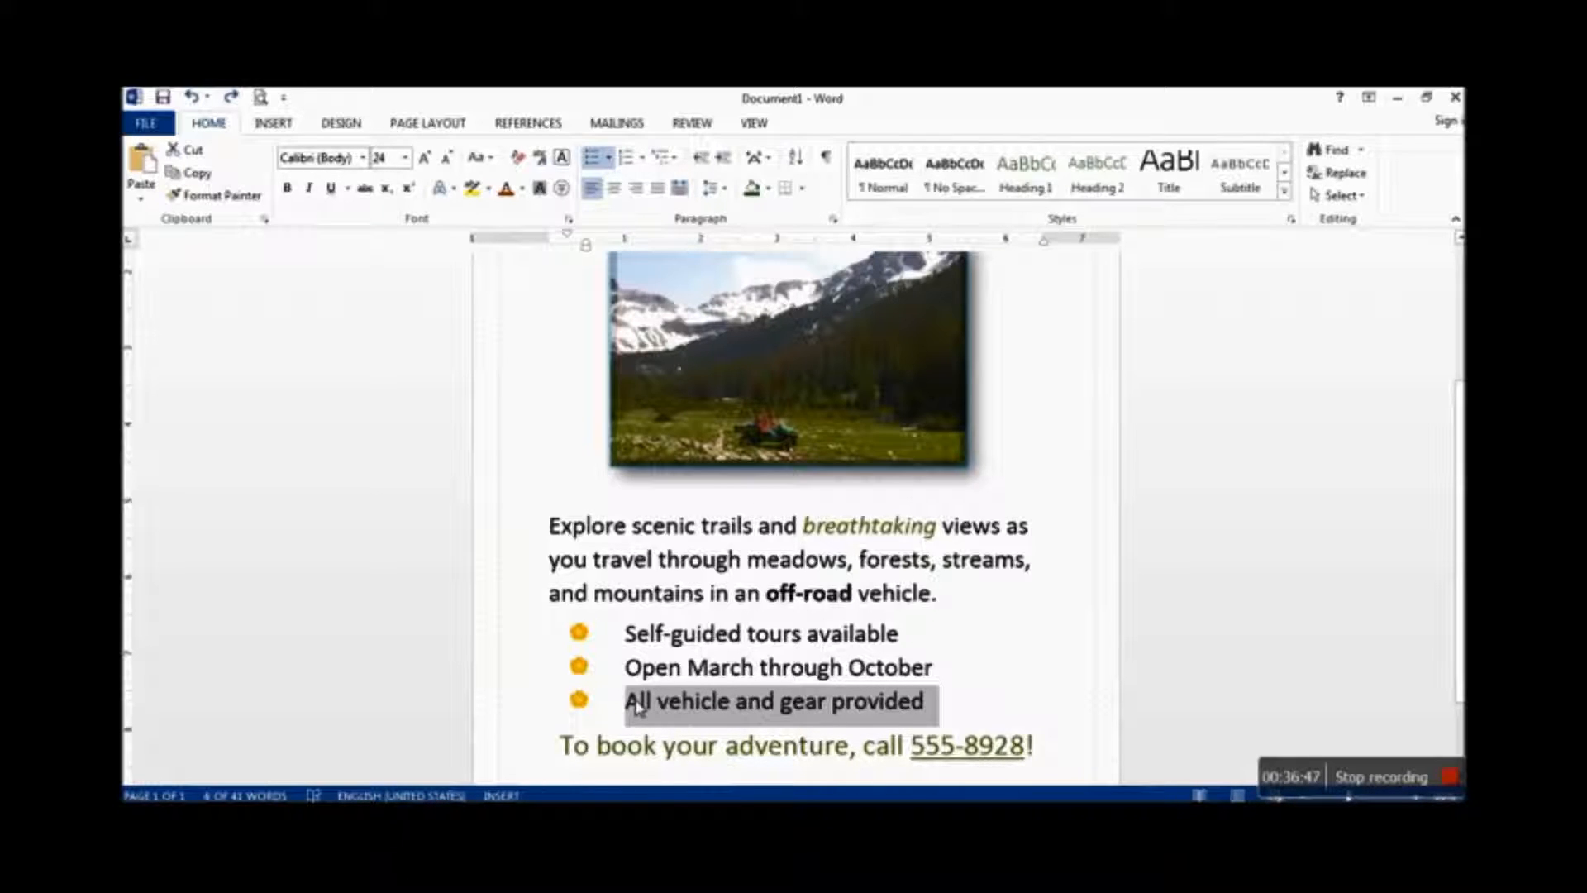
Move the selected "All vehicle and gear provided" bullet directly above "Open March through October" and deselect it
left_click_drag(636, 704, 639, 711)
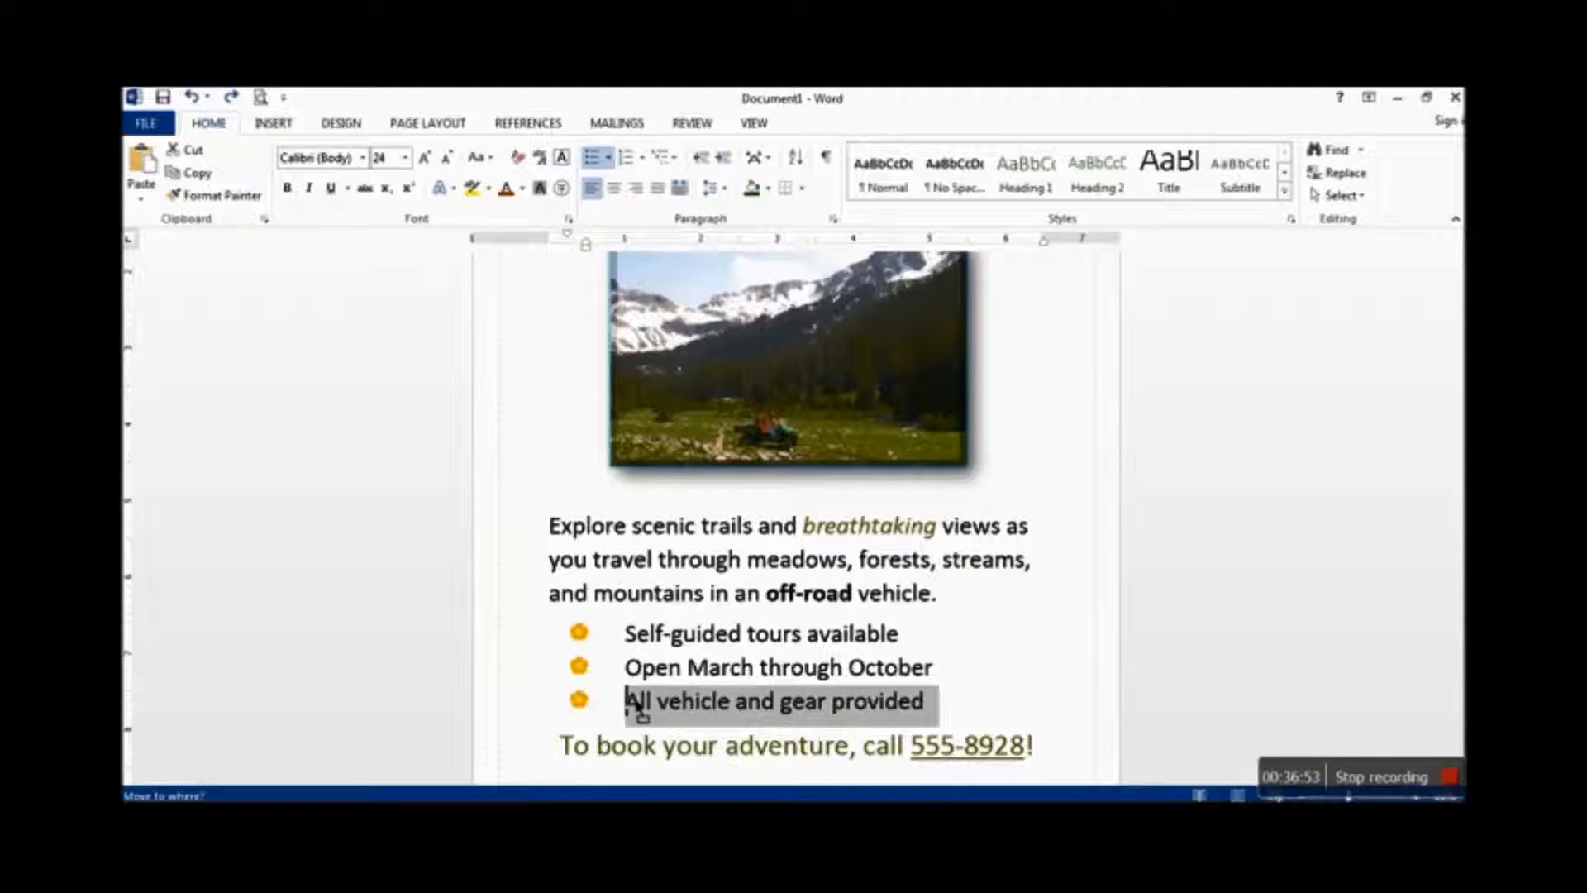
left_click_drag(636, 705, 629, 676)
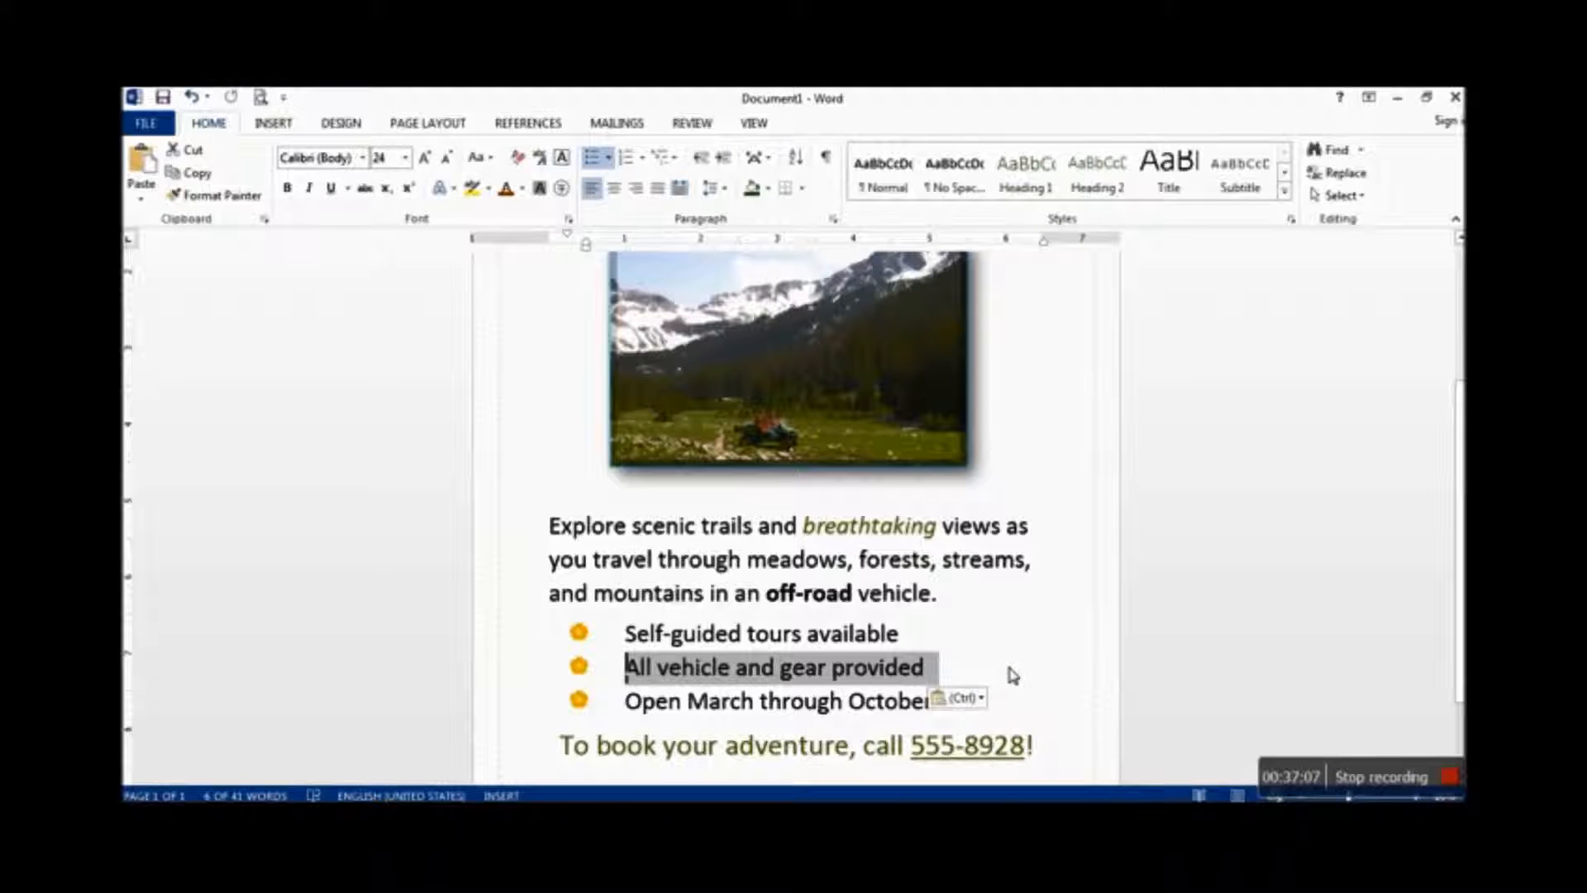
left_click(1055, 646)
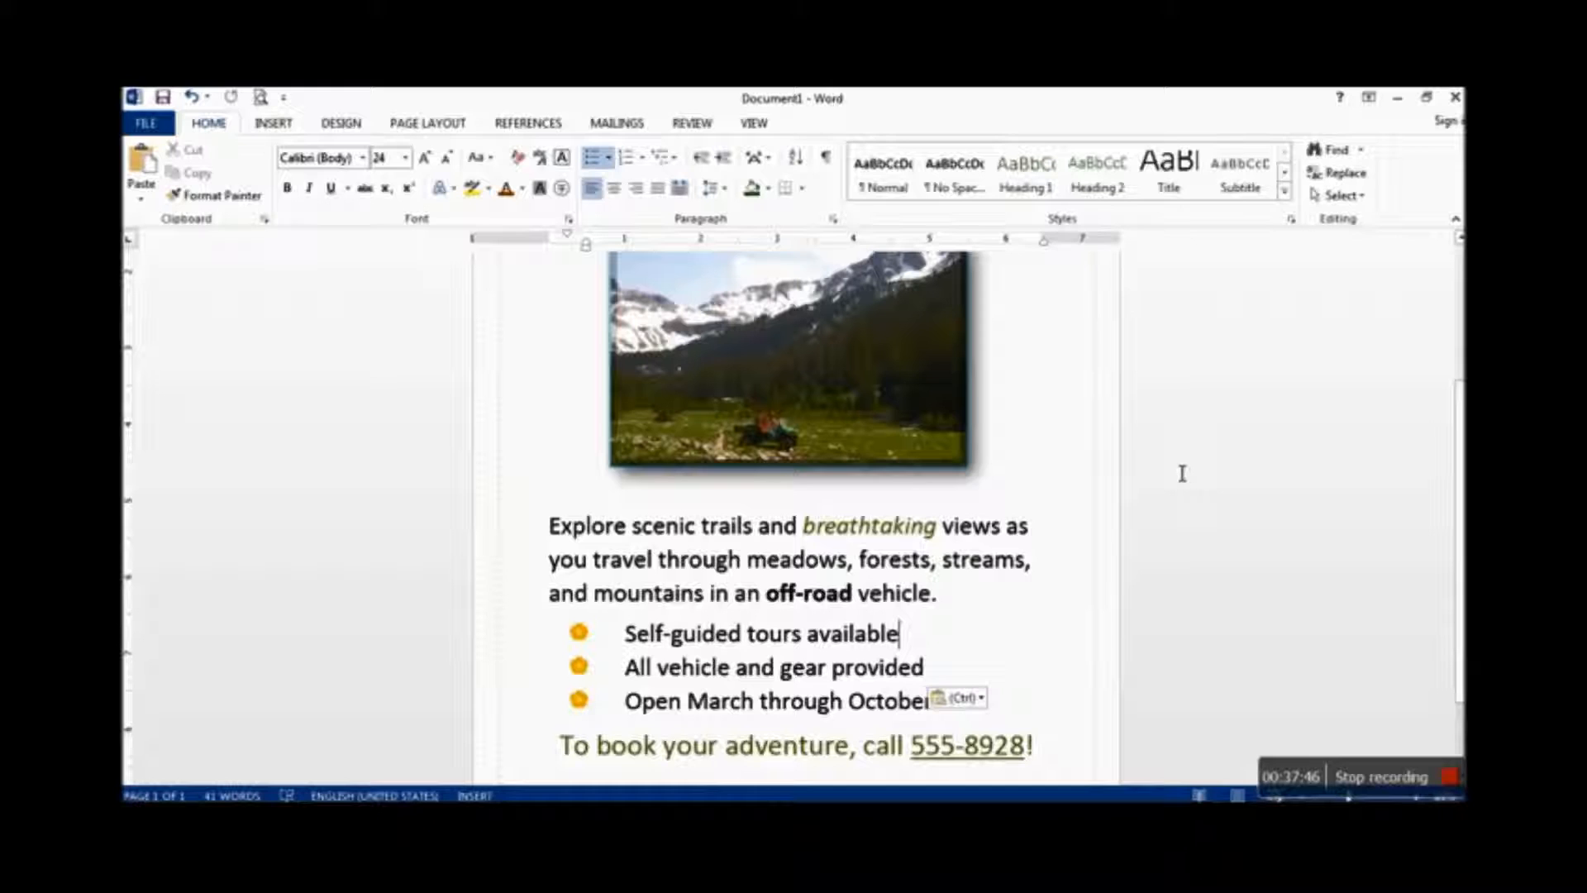
View the flyer as a whole page and display it in Read Mode
scroll(1180, 473, "down", 3, "ctrl")
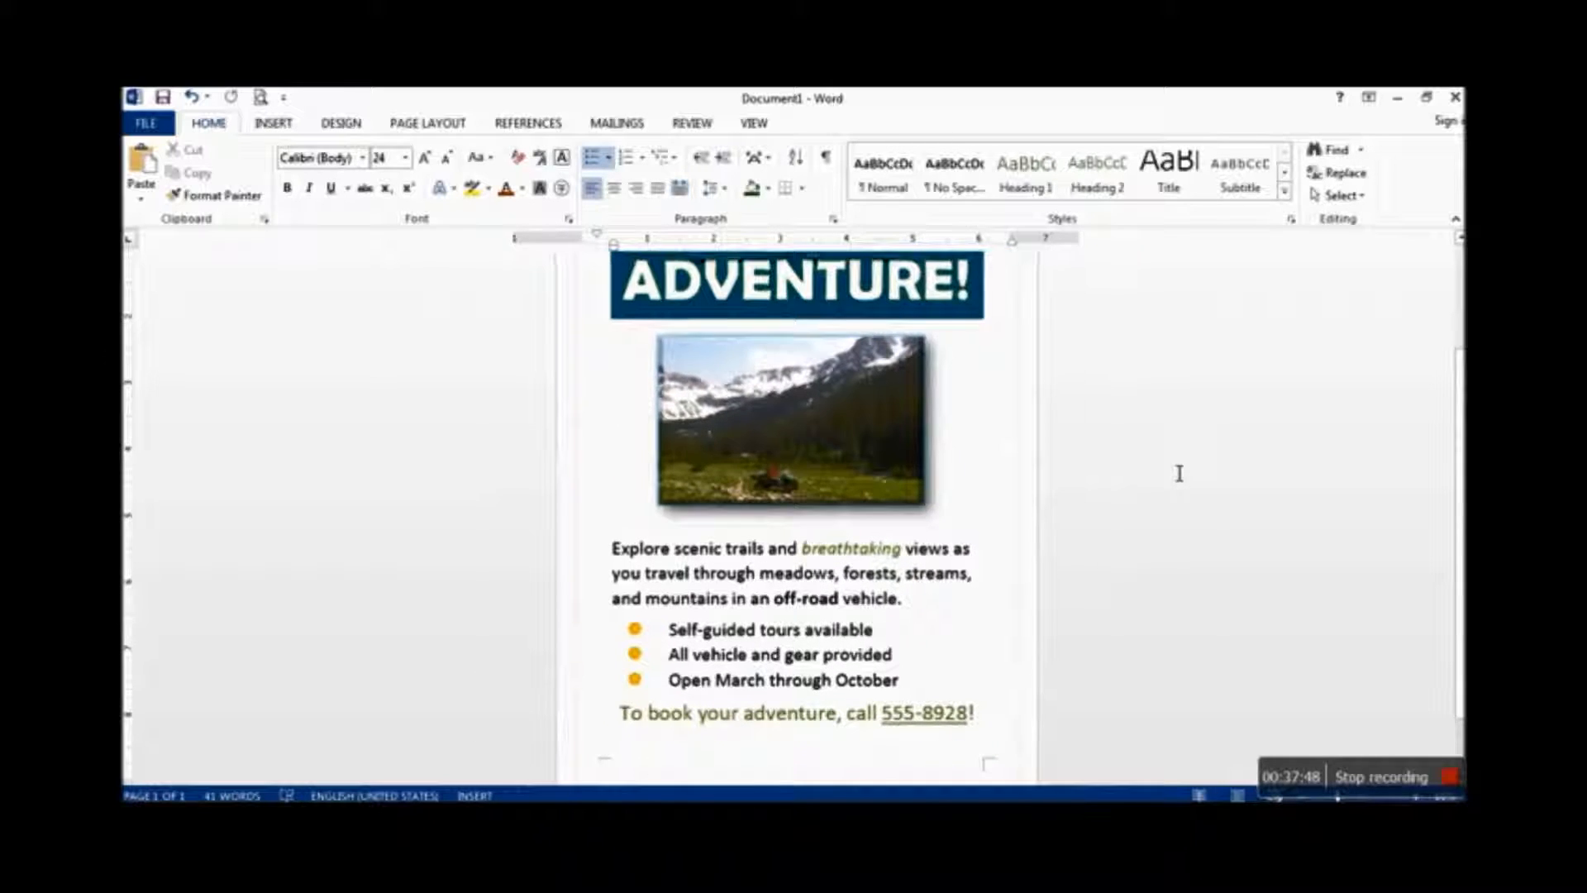
scroll(1179, 473, "down", 2, "ctrl")
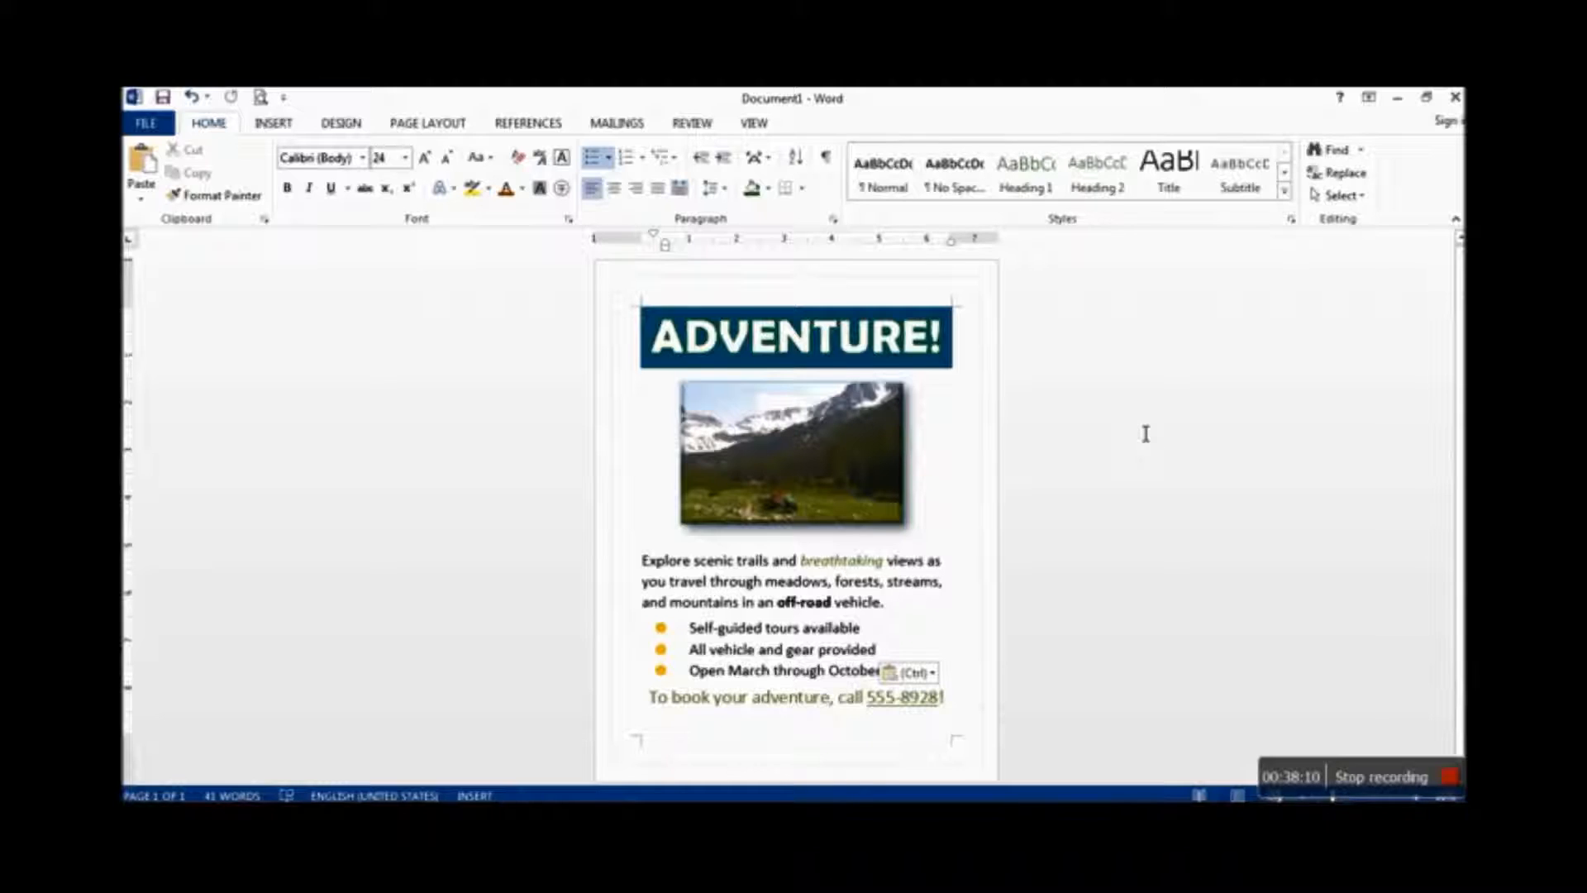
left_click(423, 122)
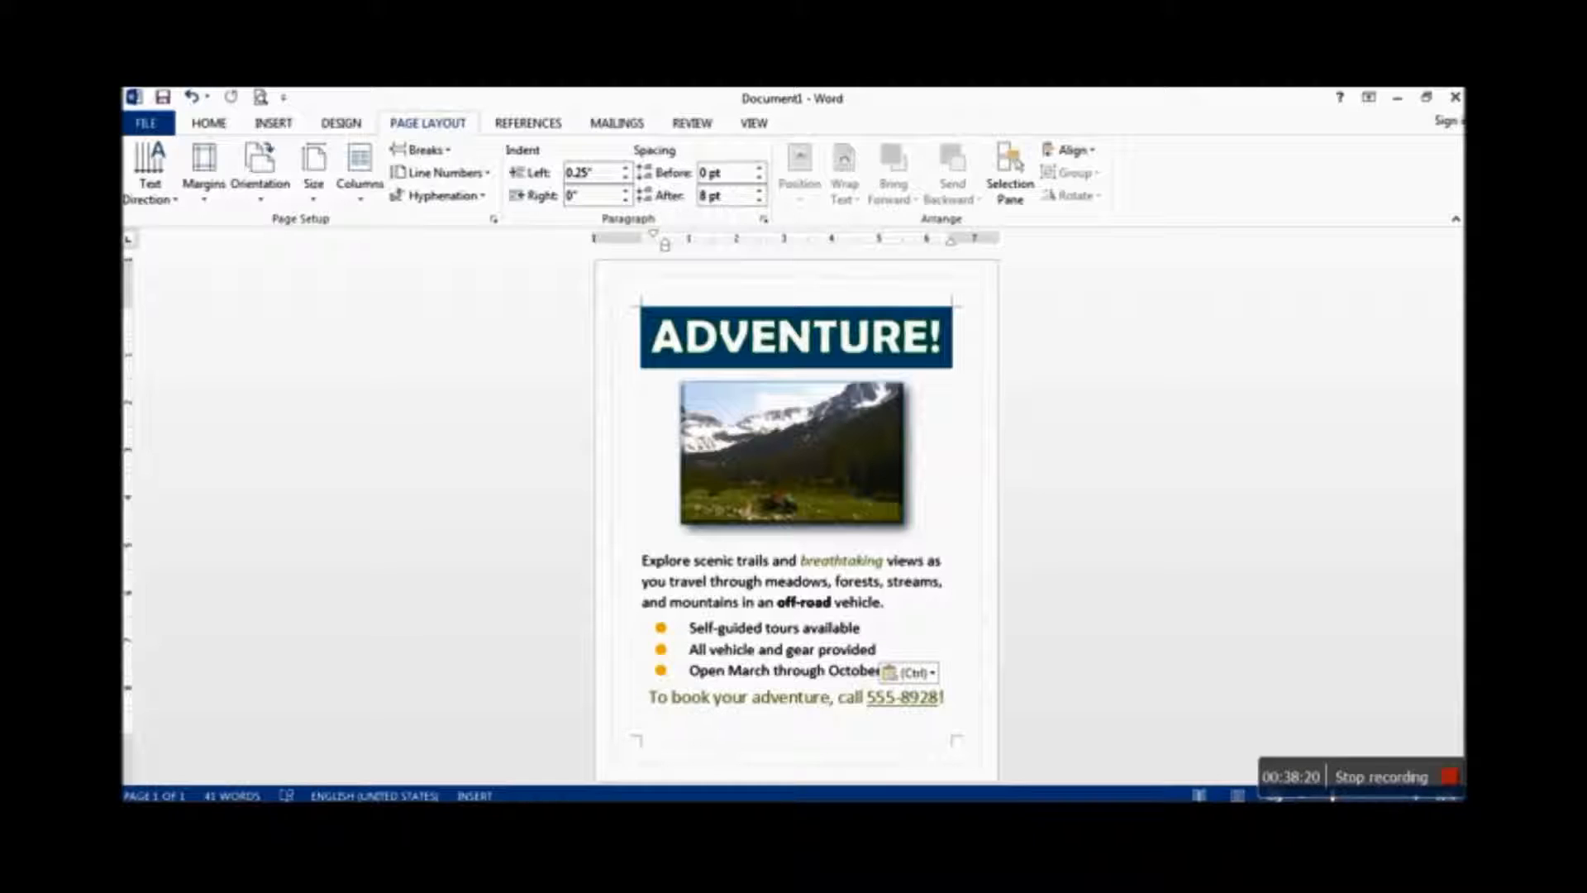
left_click(1198, 795)
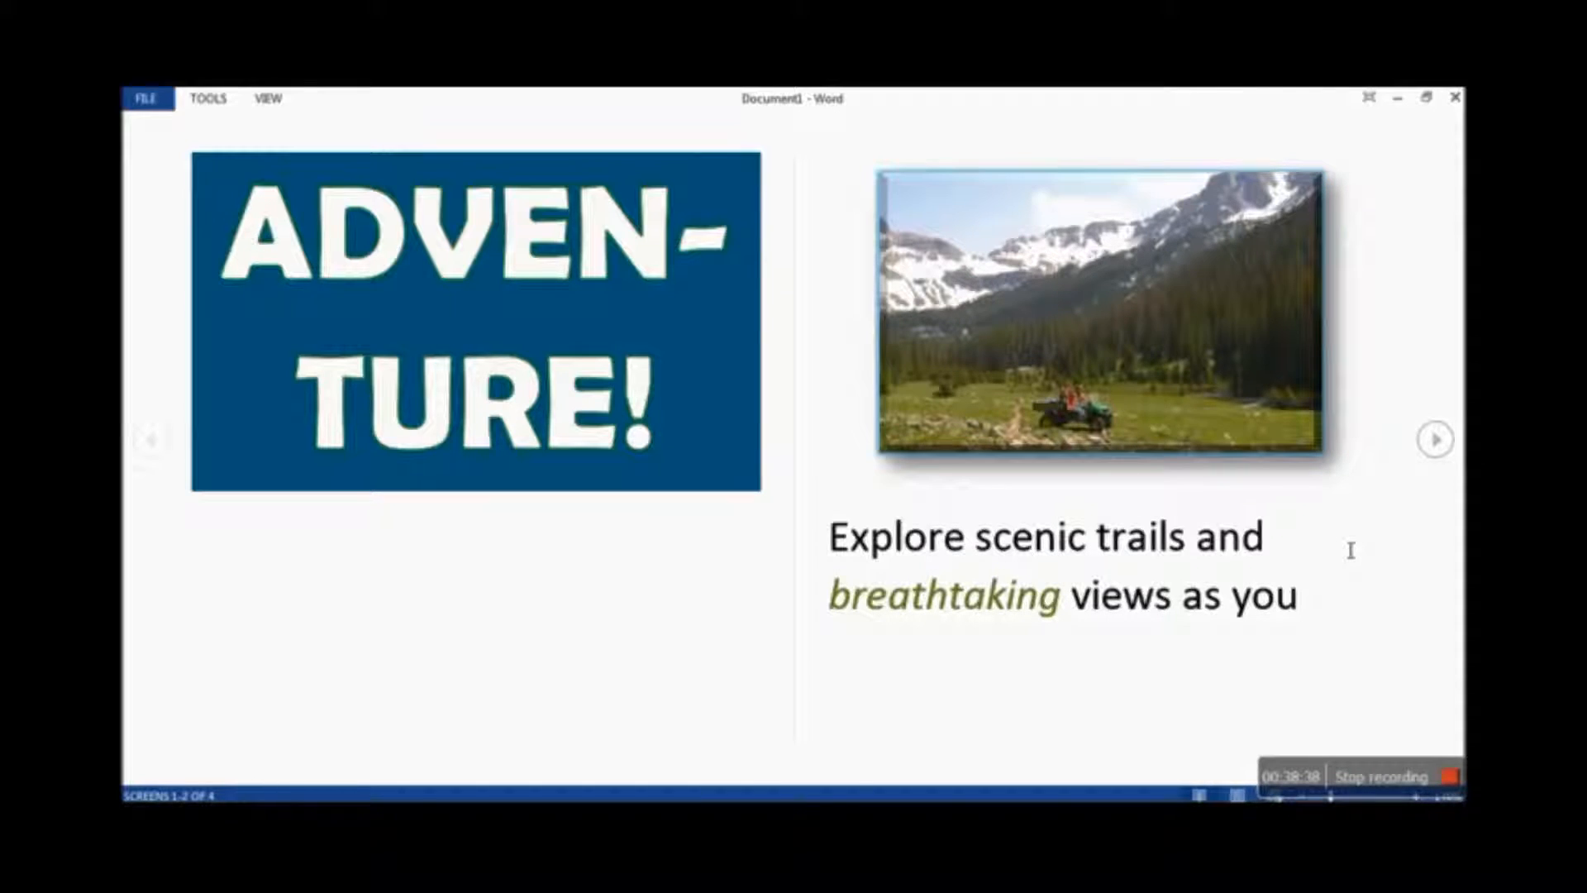
Page forward to the flyer's next screens and back in Read Mode, and look over the available reading tools
left_click(1430, 448)
left_click(150, 439)
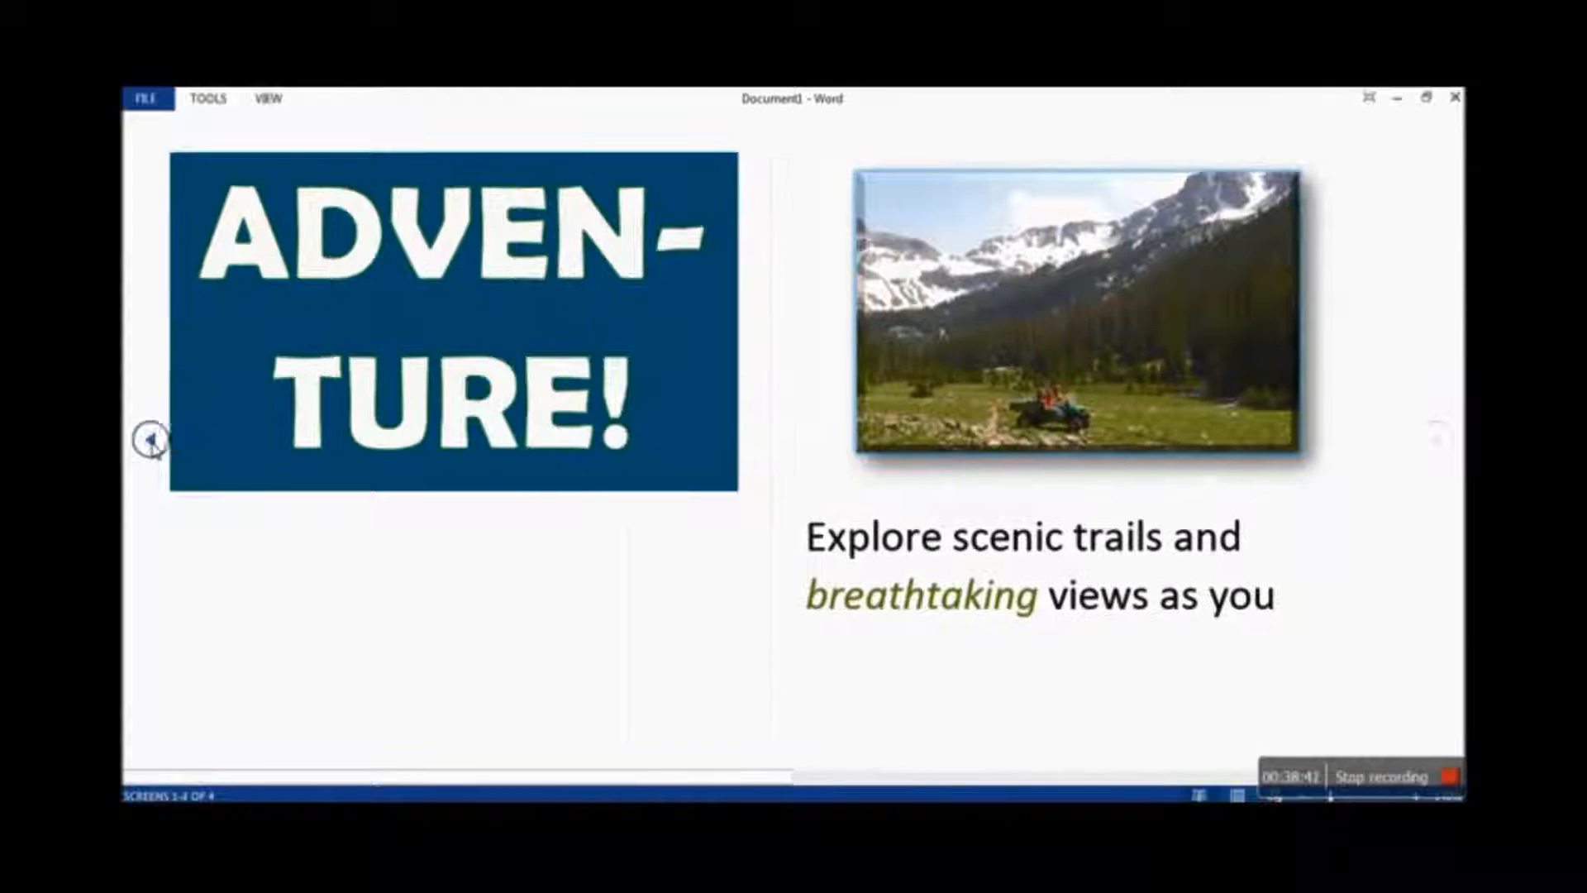
left_click(205, 100)
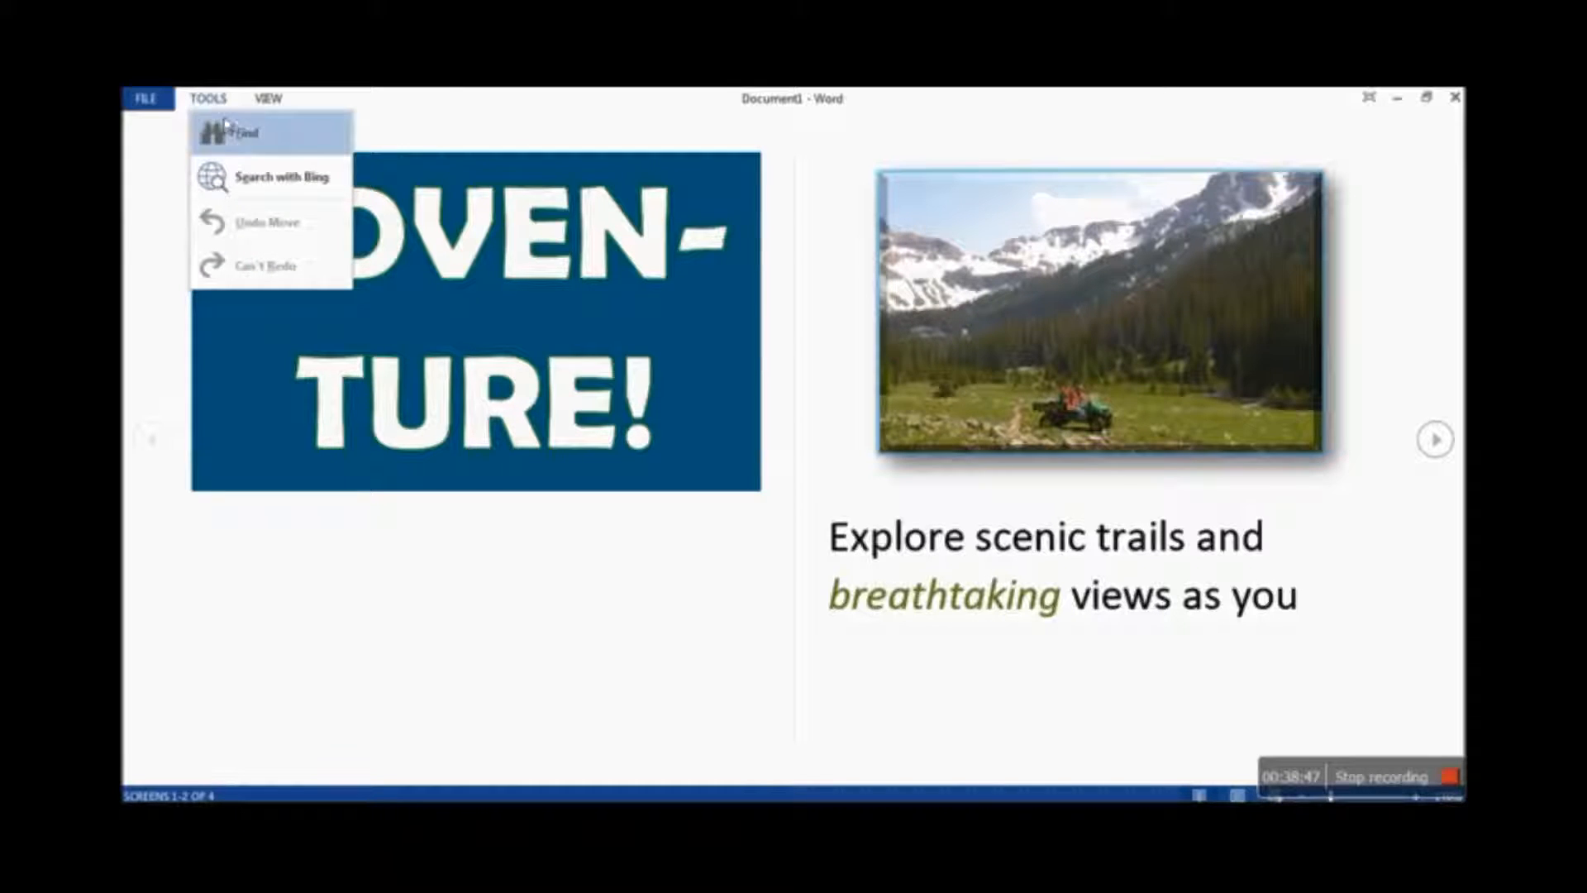
Try the Sepia page color in Read Mode, and switch it to Inverse
left_click(272, 100)
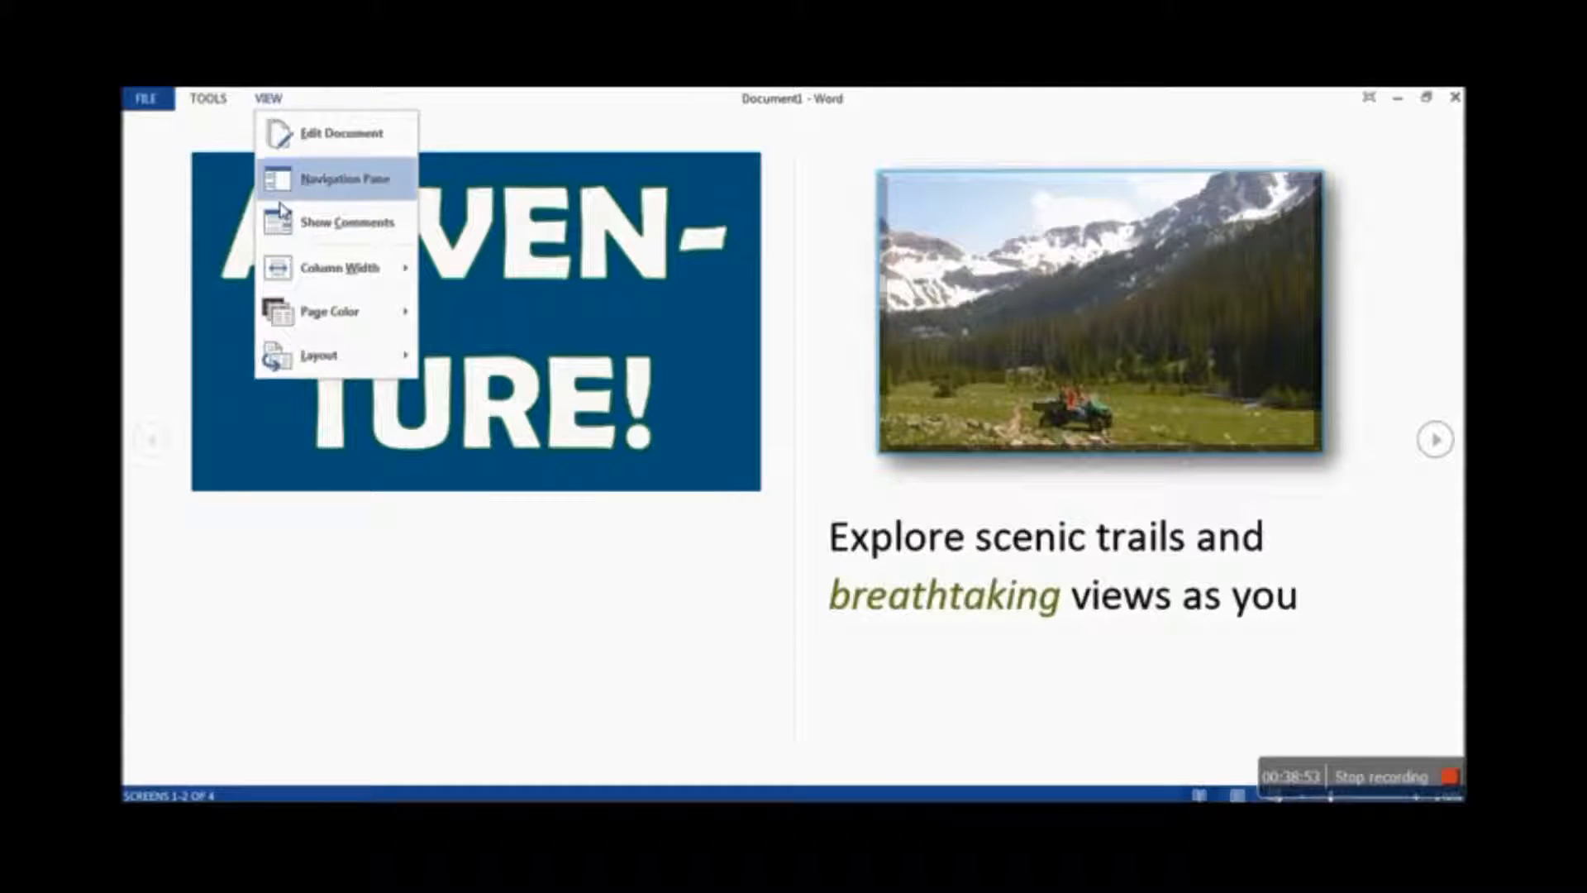
mouse_move(310, 318)
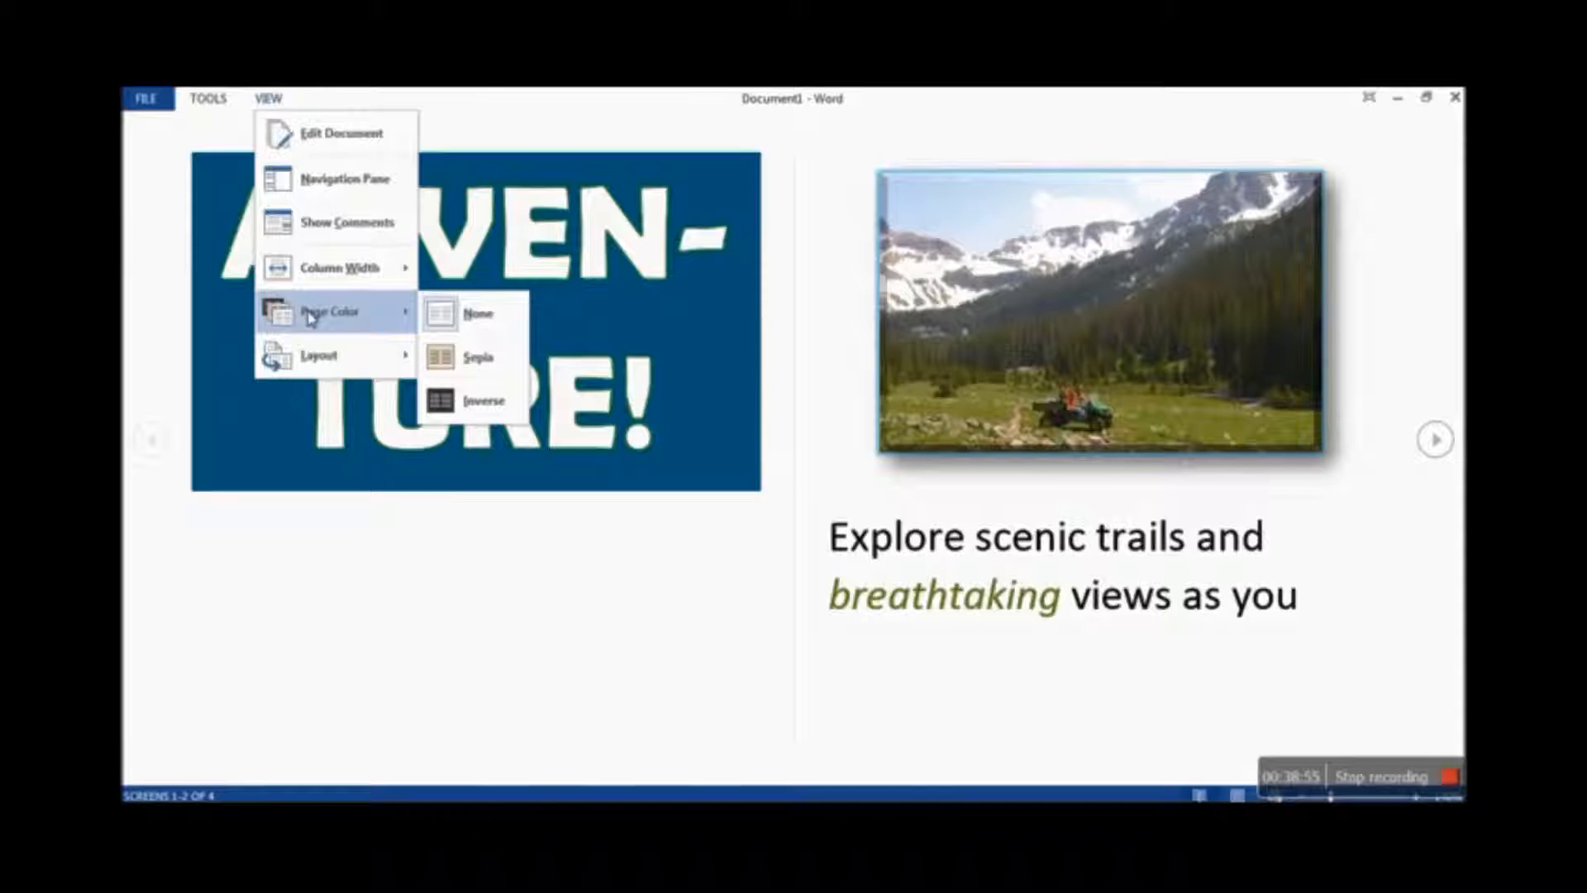
left_click(473, 358)
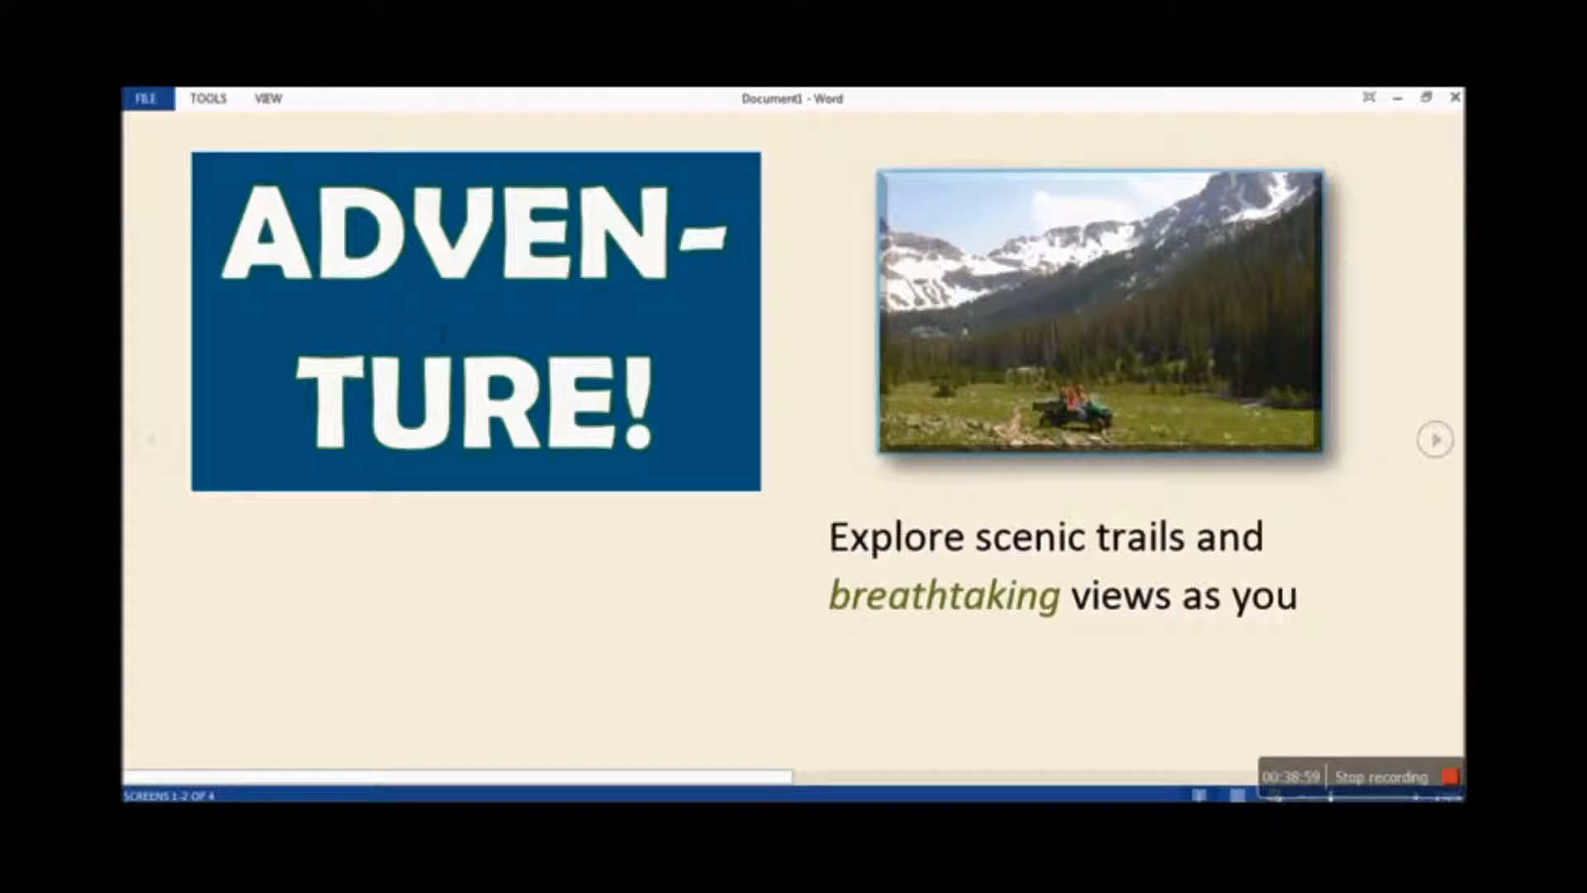
left_click(269, 100)
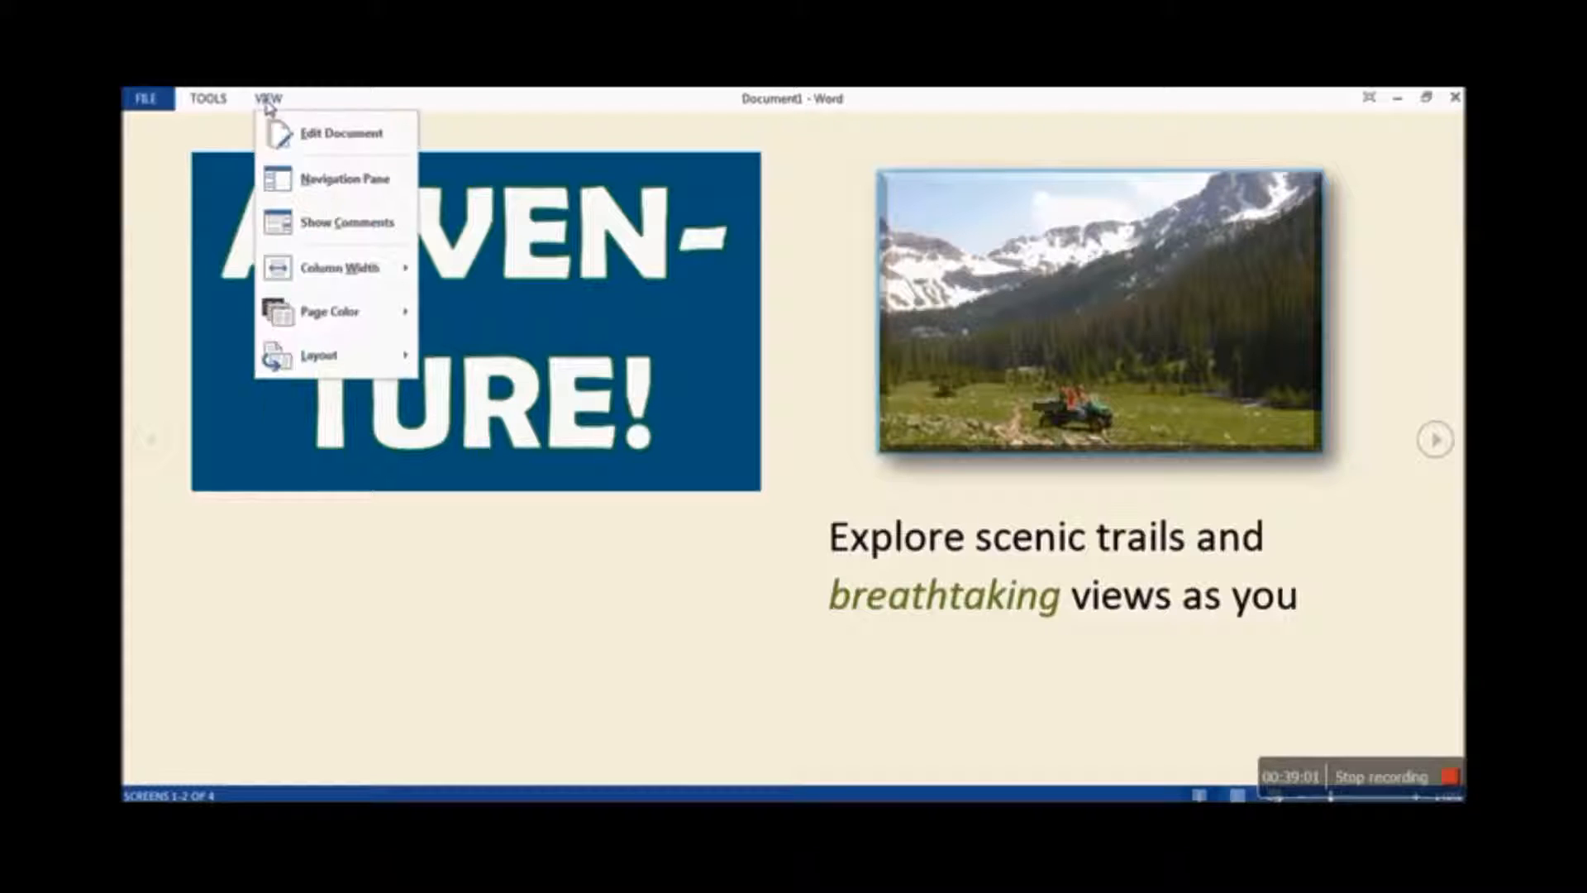
mouse_move(302, 312)
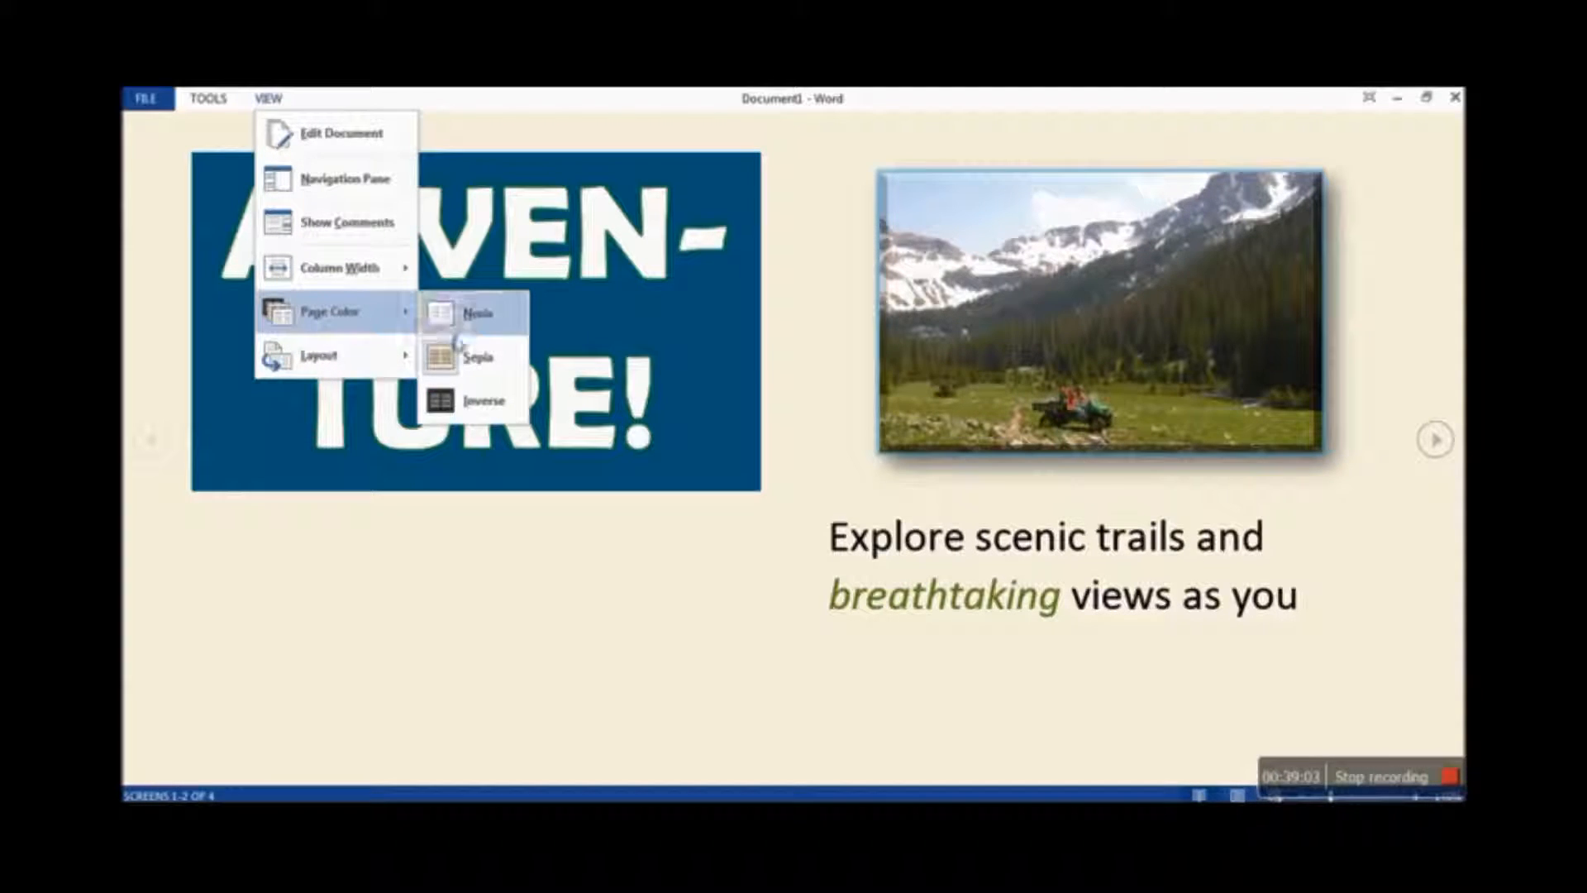
left_click(473, 398)
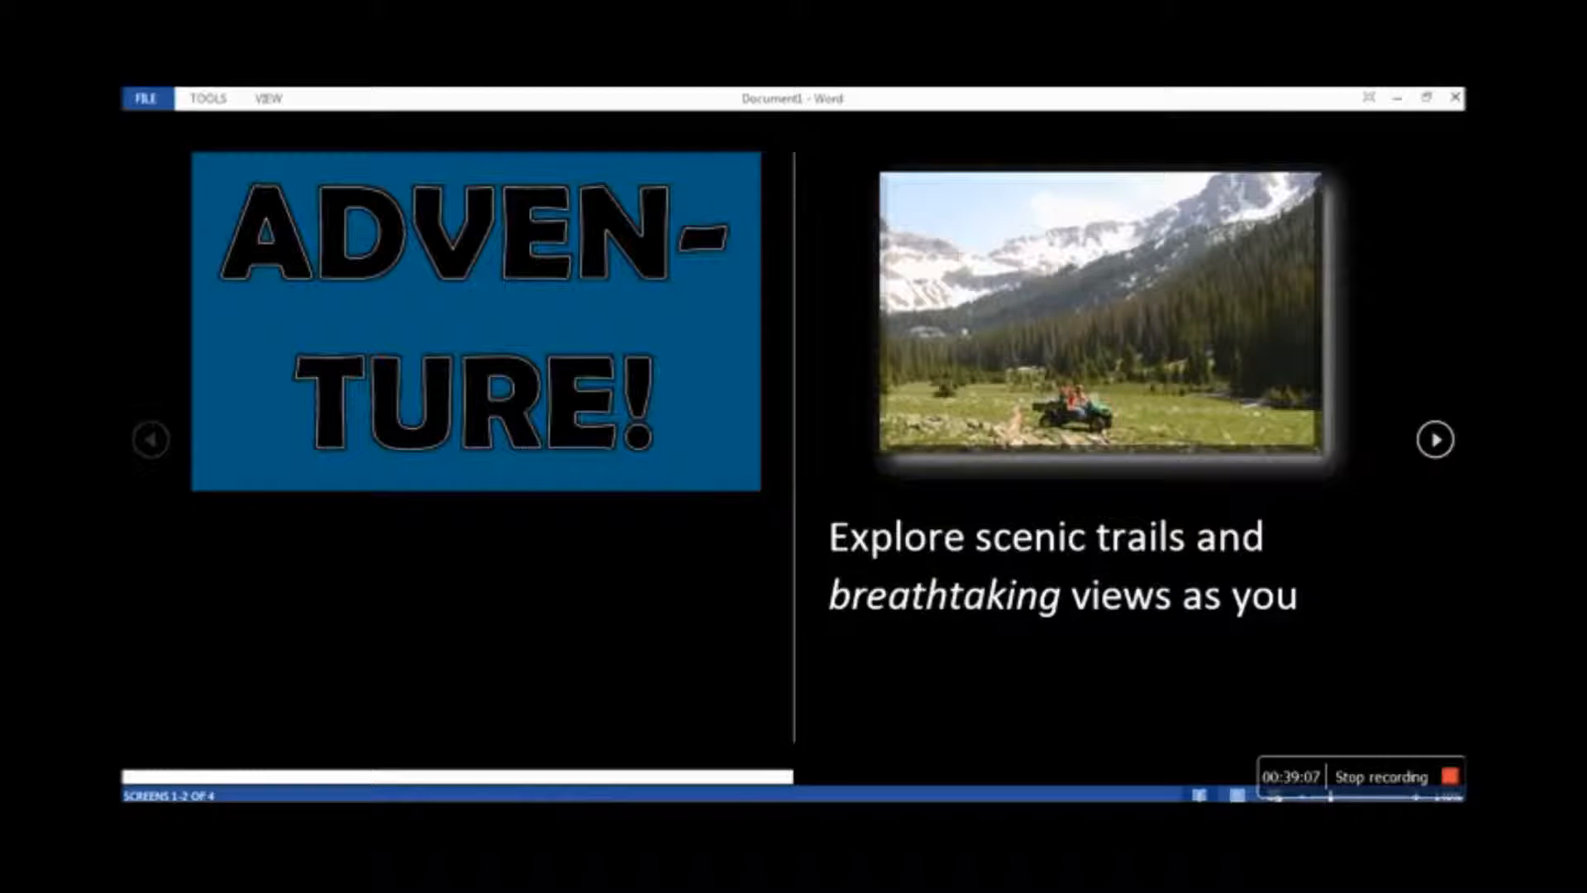
Set the Read Mode page color to None and exit Read Mode to the flyer's editing view
left_click(268, 98)
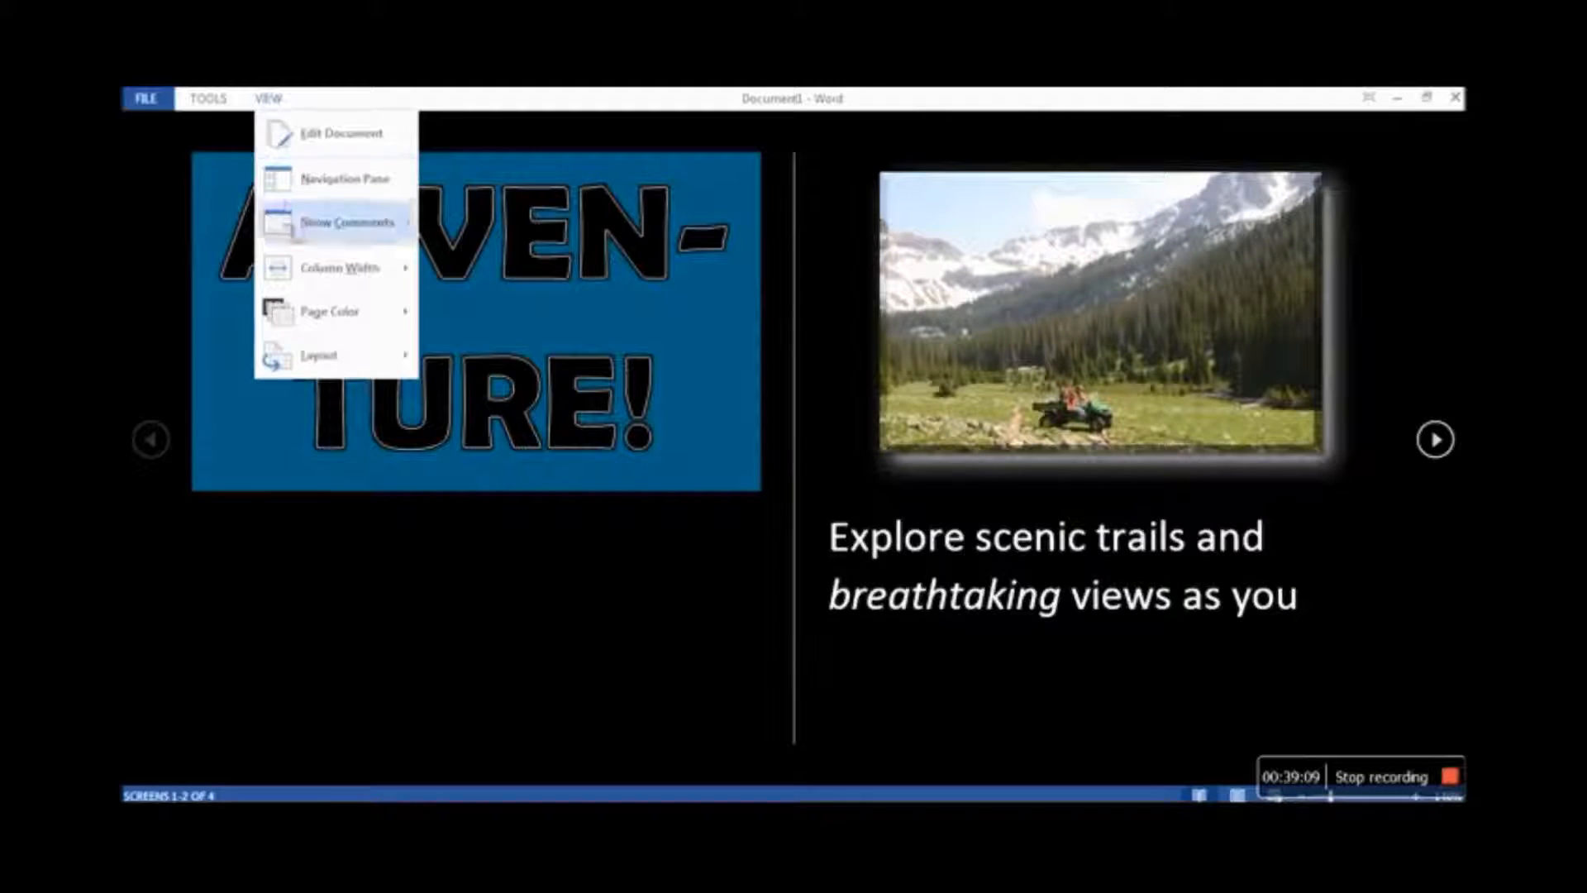
mouse_move(316, 314)
left_click(450, 315)
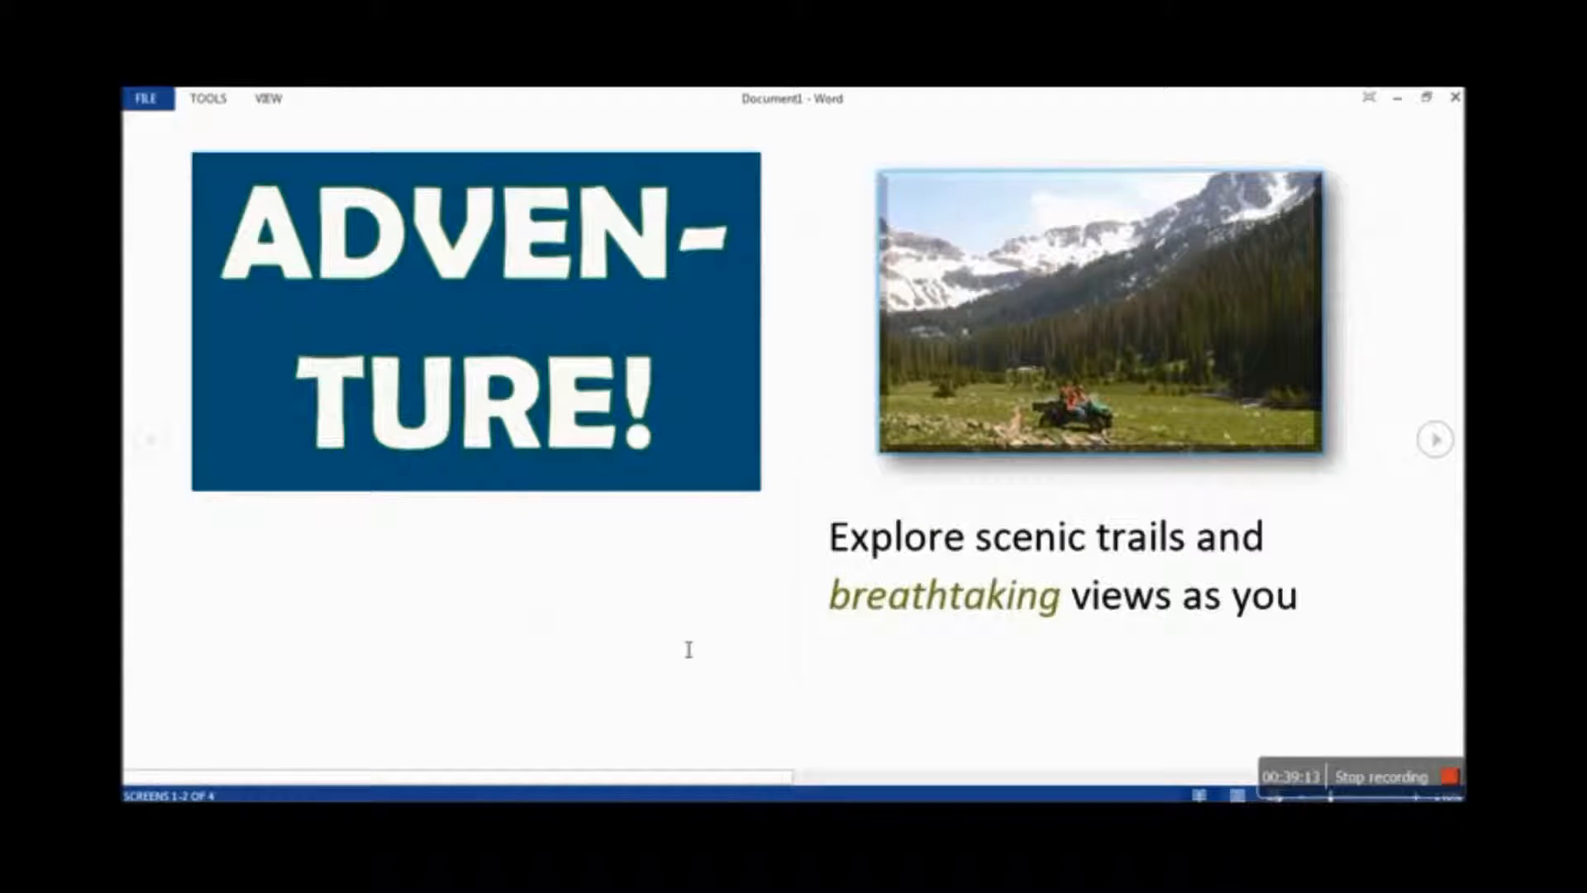
key("Escape")
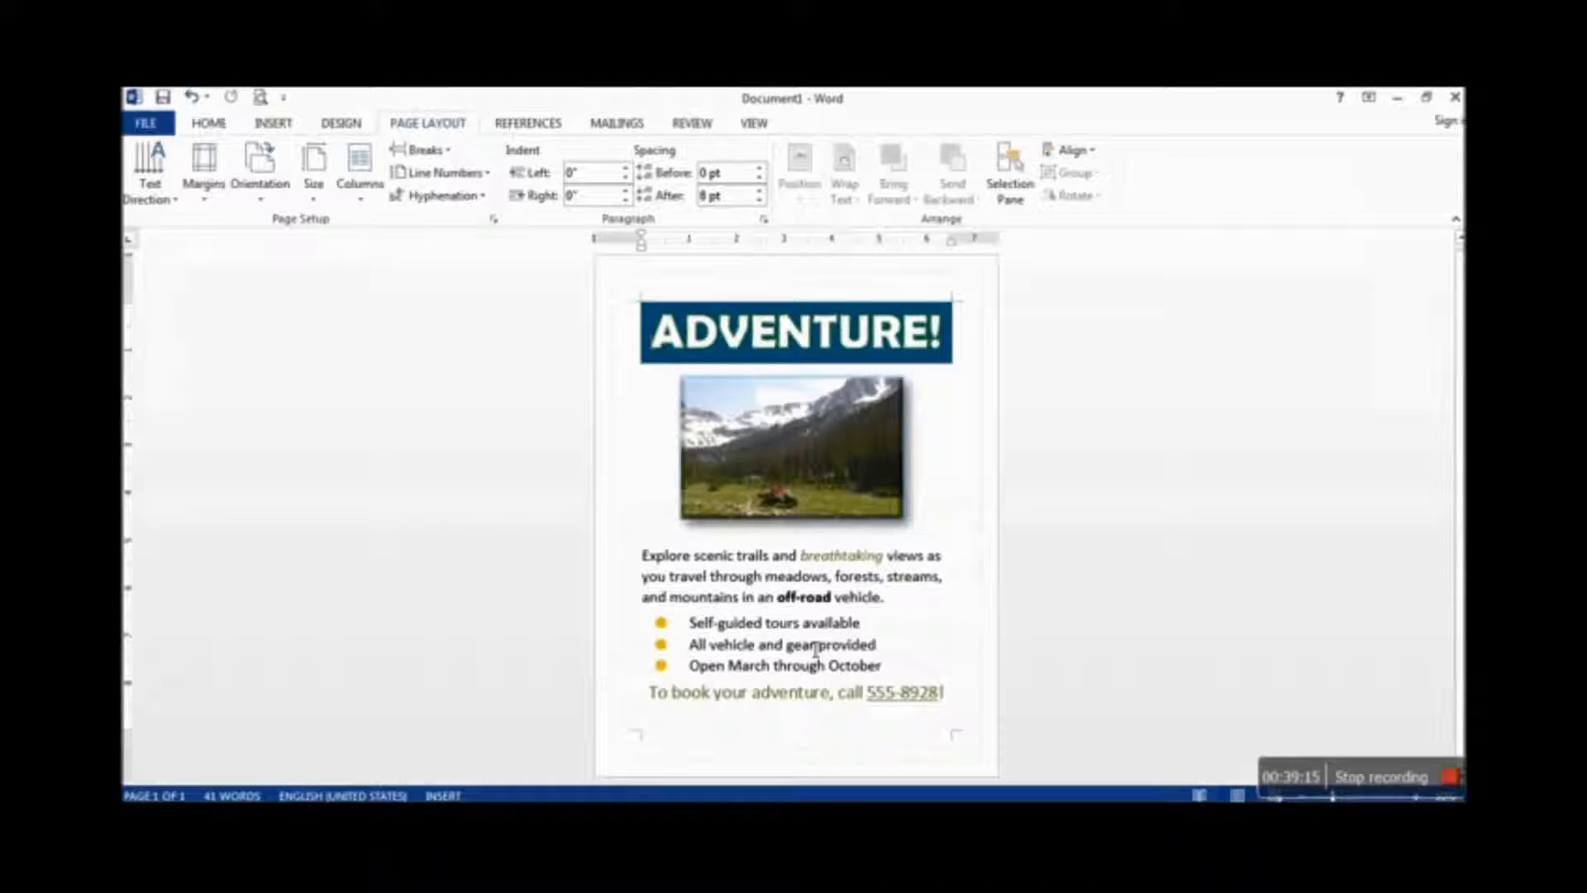